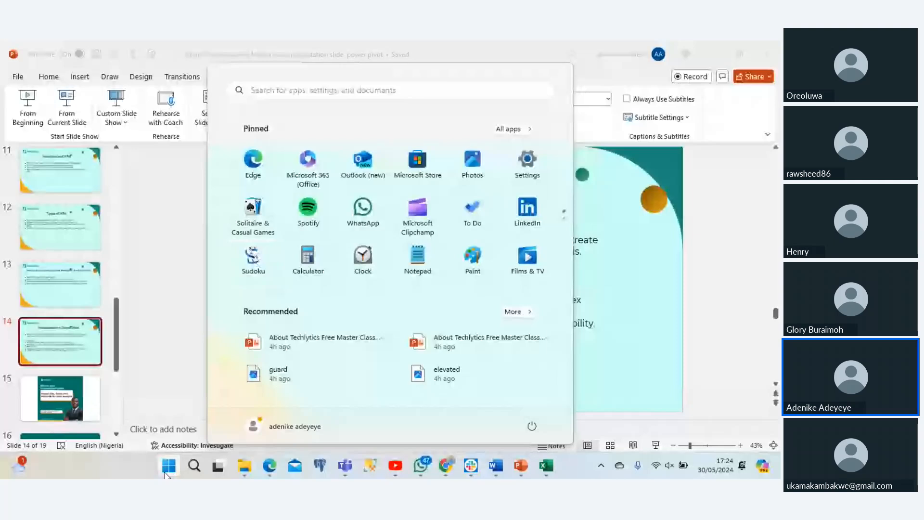
Switch to Excel and create a blank workbook in a maximized window.
left_click(166, 473)
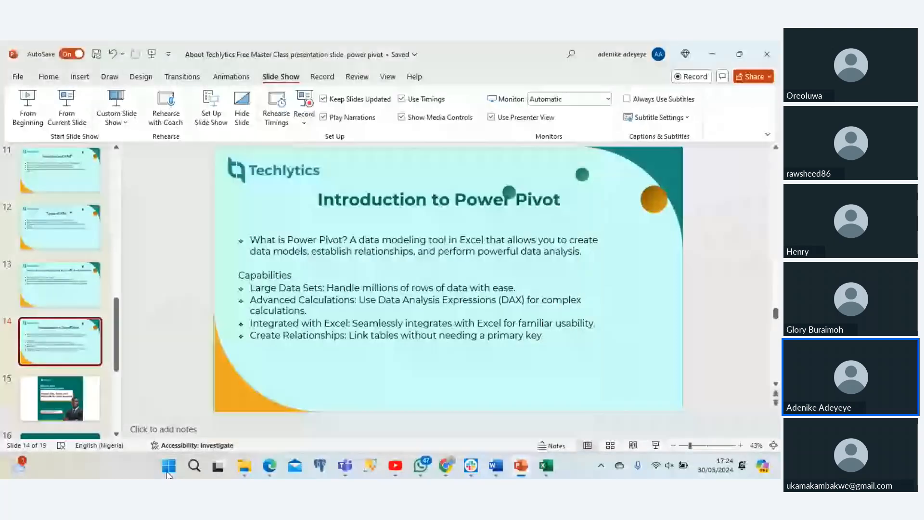
left_click(168, 466)
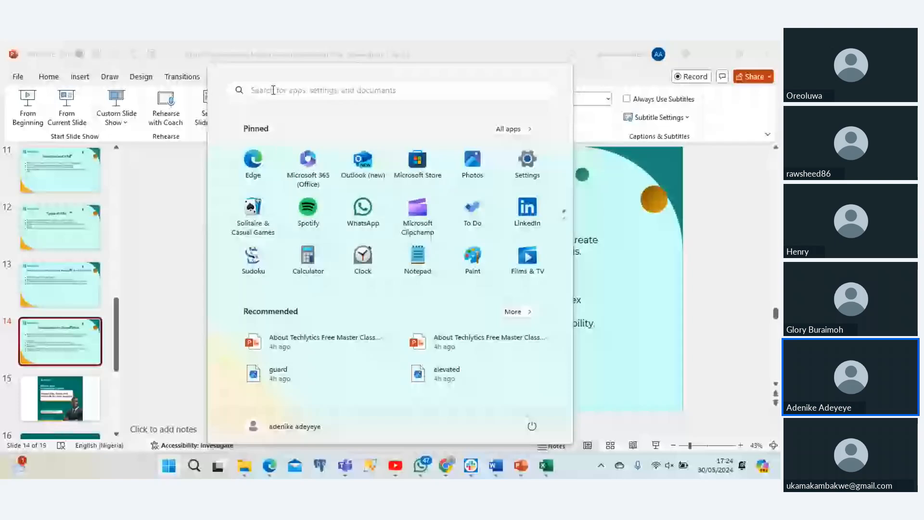
type("exc")
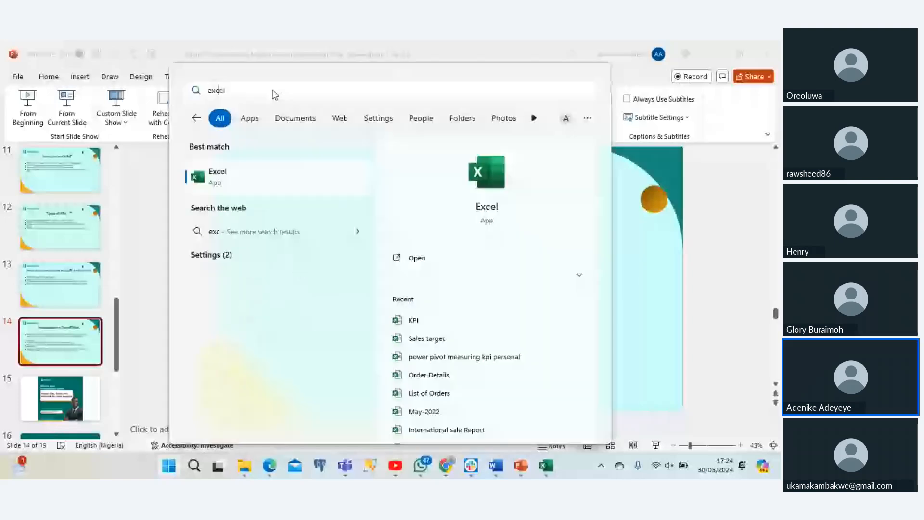
left_click(416, 262)
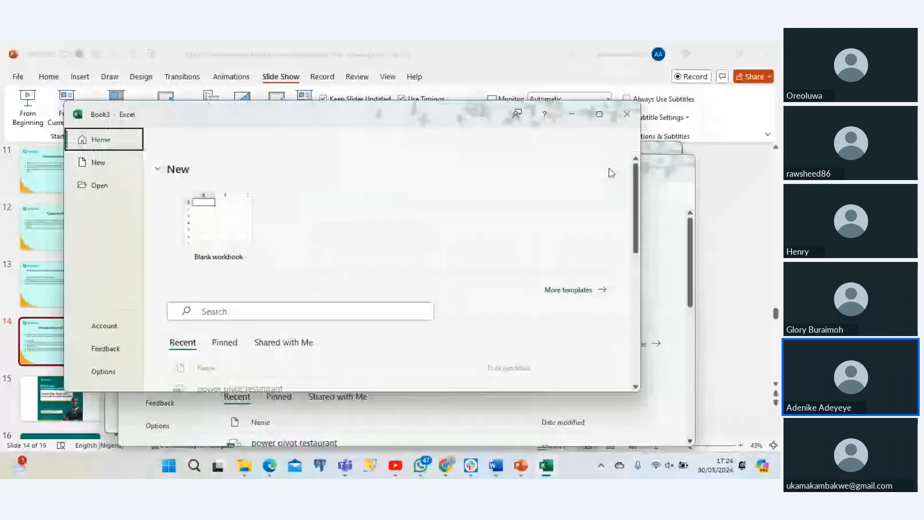
left_click(240, 217)
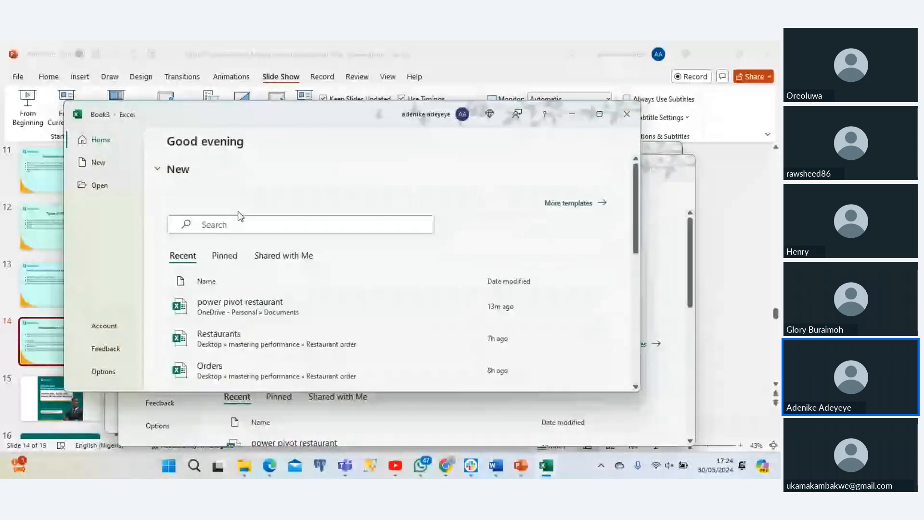
left_click(625, 124)
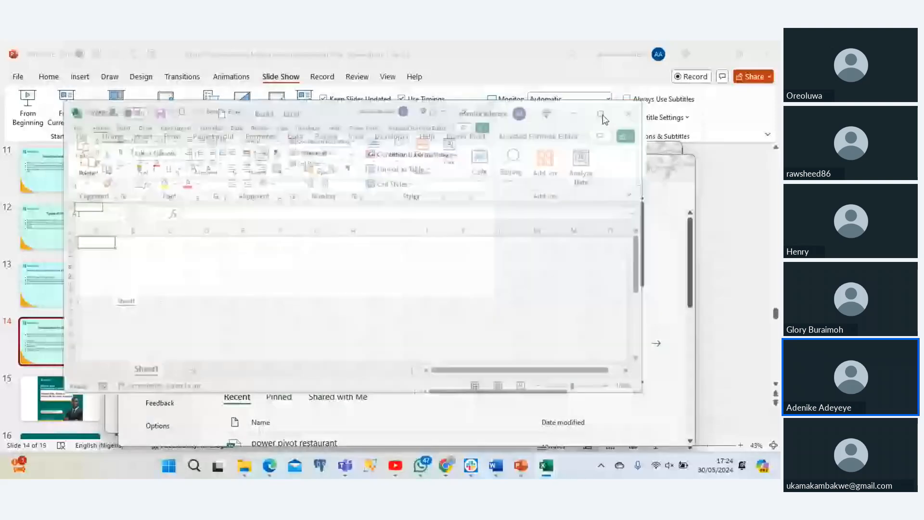
left_click(602, 115)
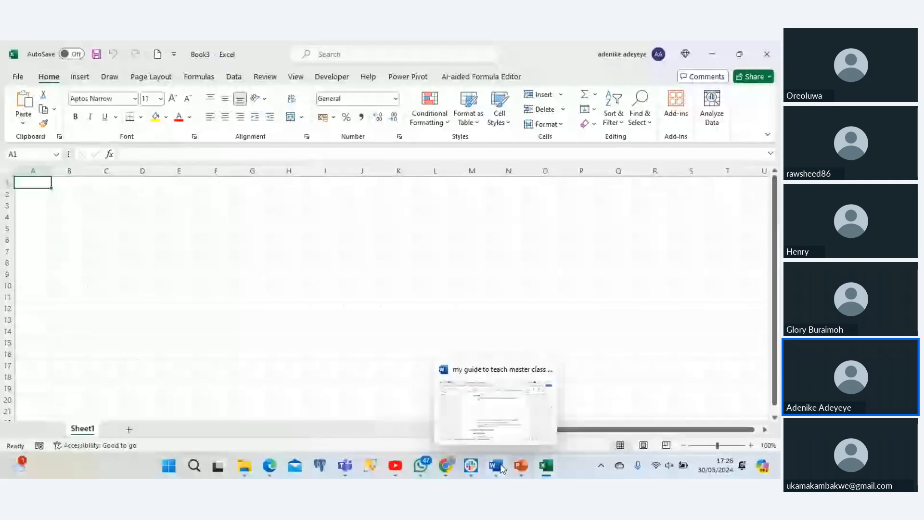
Switch to the Zoho meeting in Chrome, dismiss the Picture-in-Picture prompt, and return to the blank Book3 workbook in Excel.
mouse_move(444, 473)
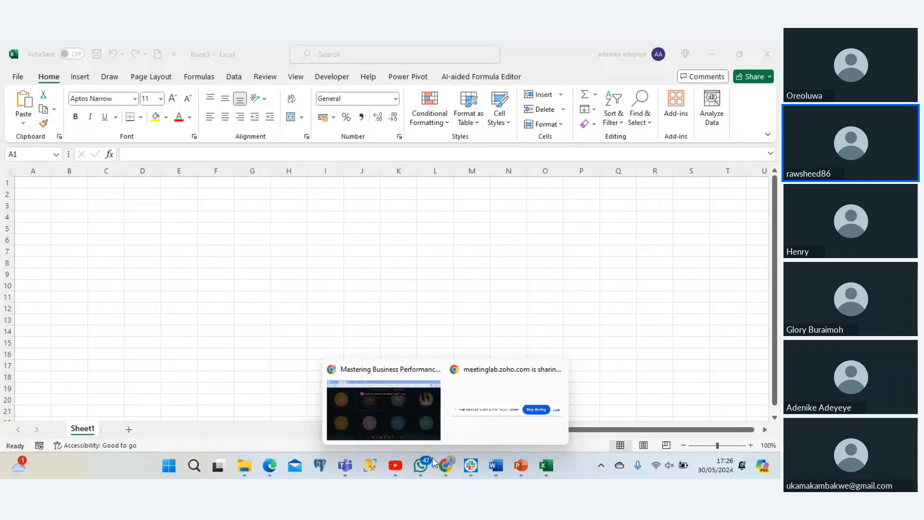
left_click(405, 423)
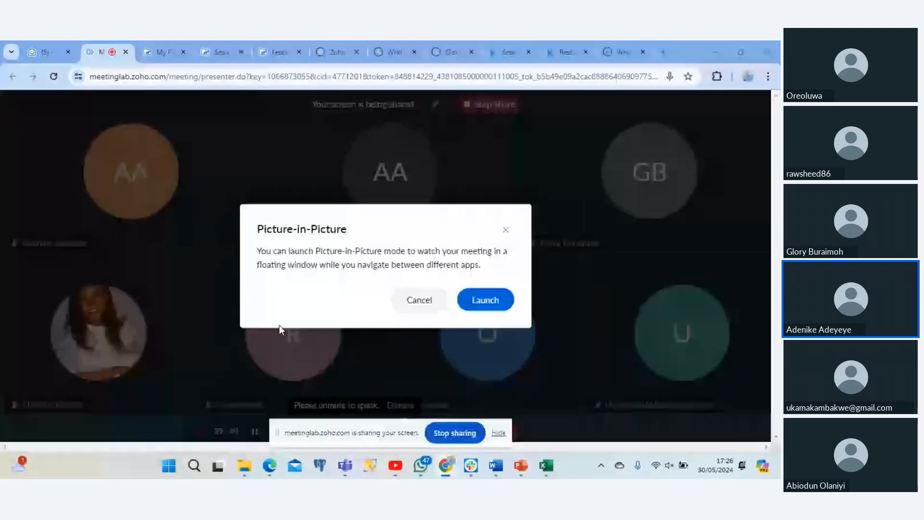
left_click(505, 230)
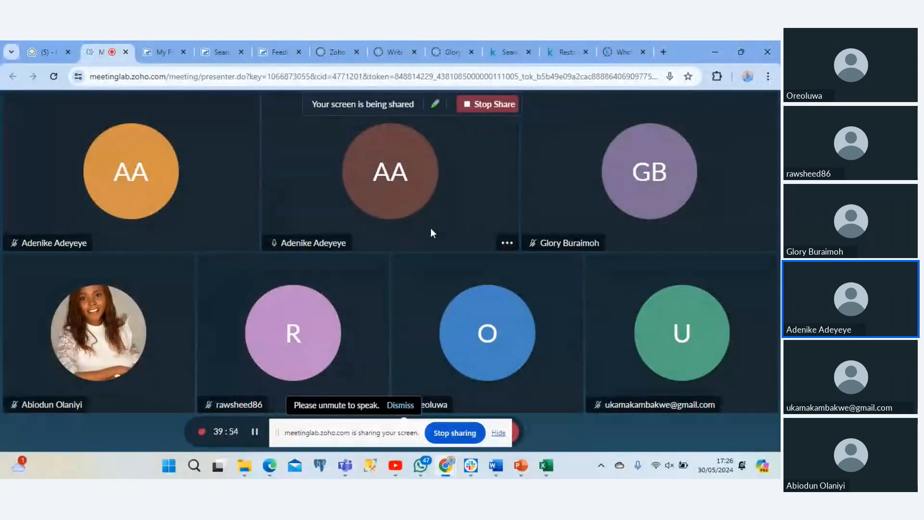
left_click(547, 470)
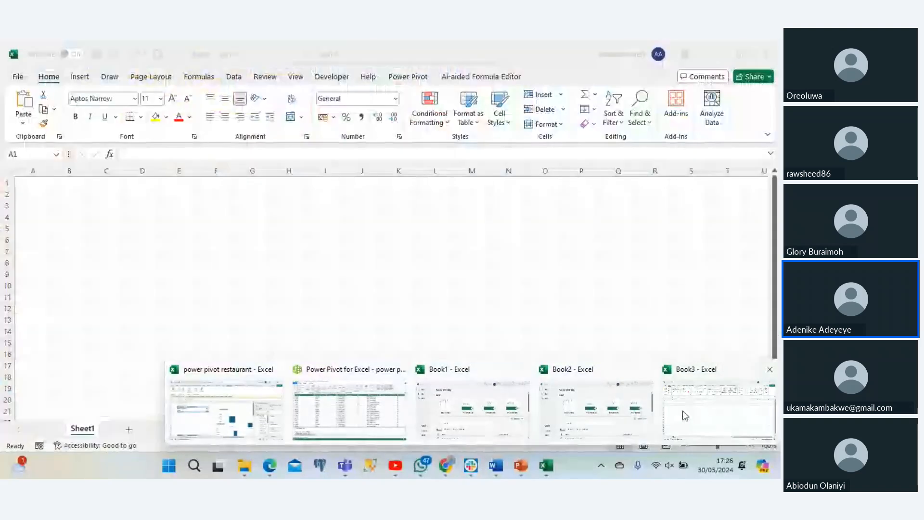
left_click(685, 415)
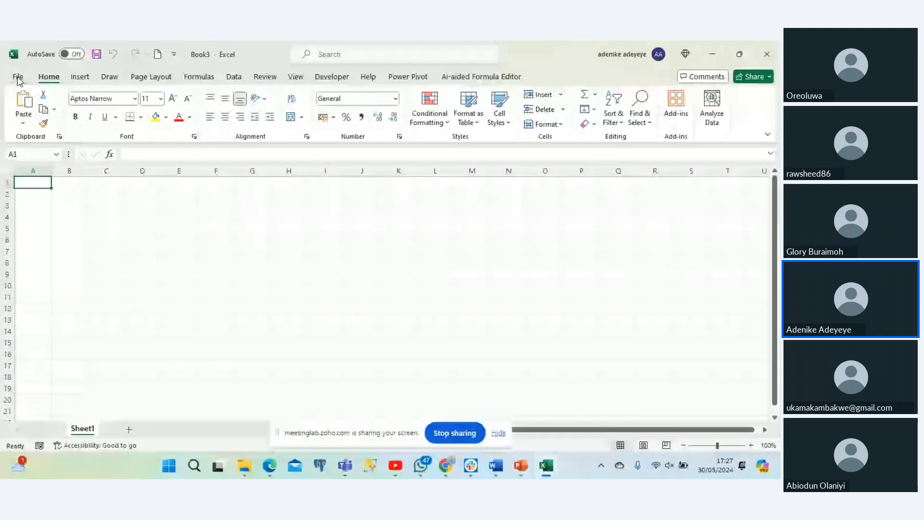
Enable the Microsoft Power Pivot for Excel COM add-in through the Excel add-in options.
left_click(17, 78)
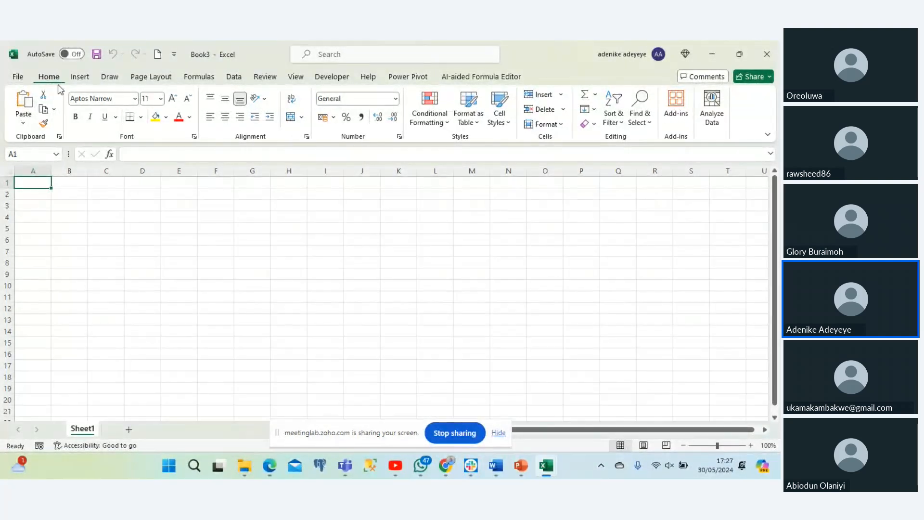
left_click(17, 81)
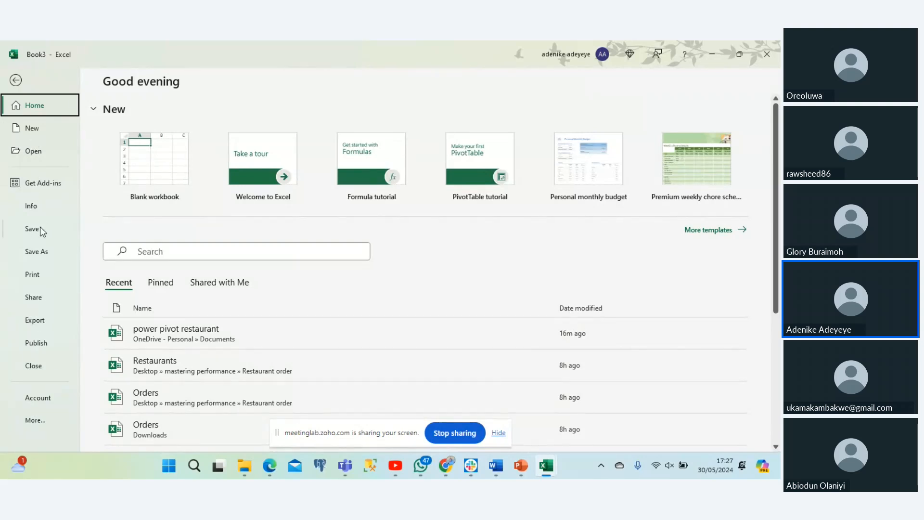
left_click(33, 425)
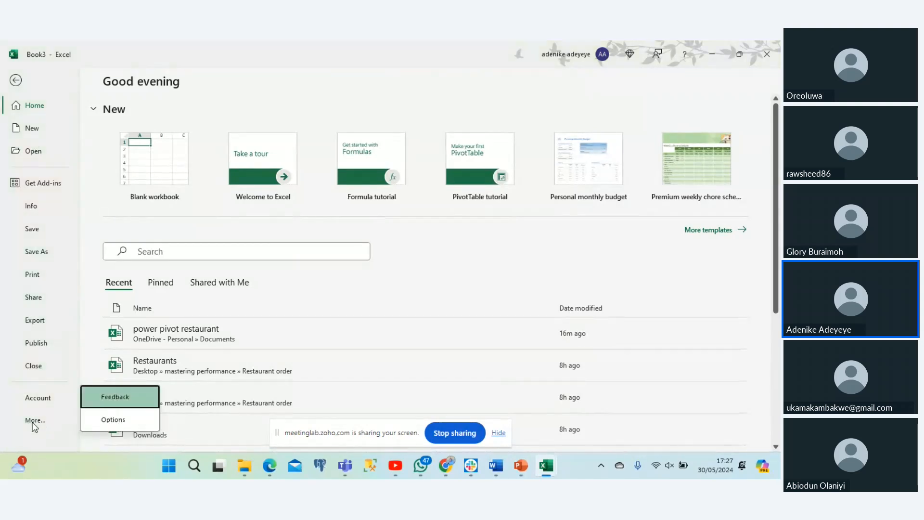
left_click(102, 417)
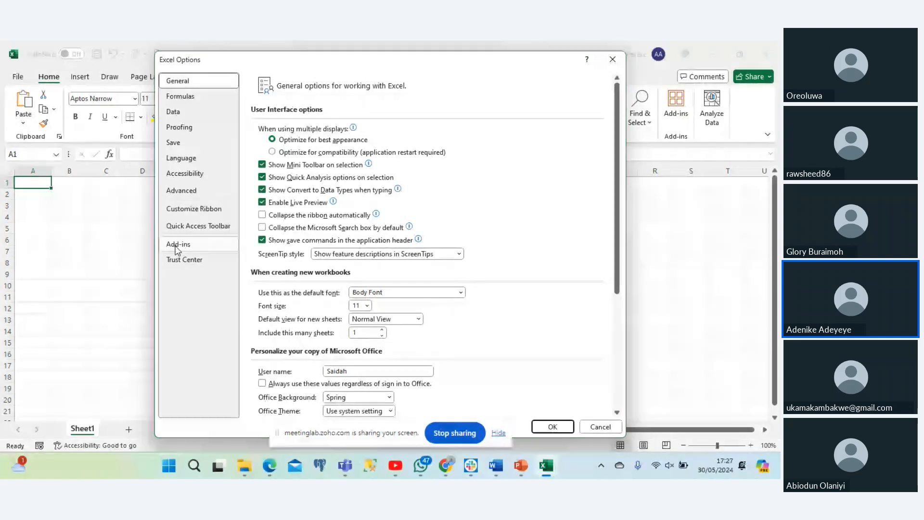
left_click(177, 246)
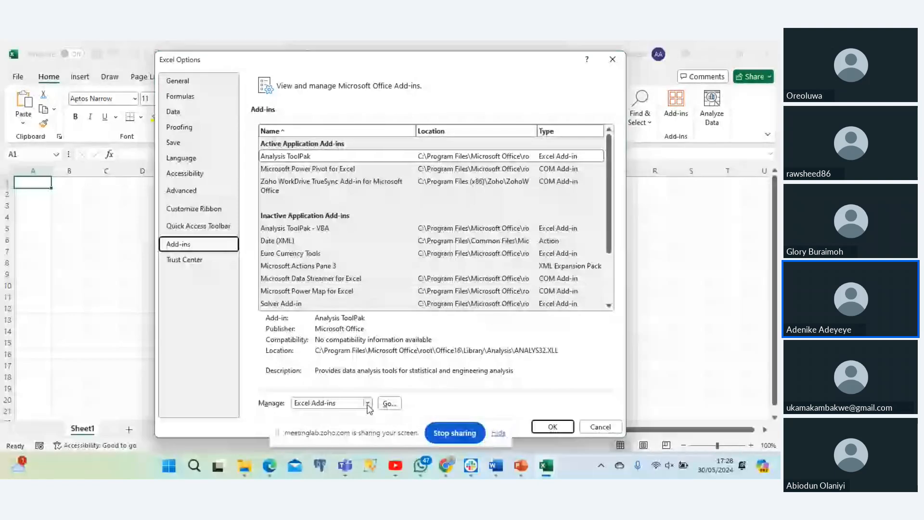
left_click(368, 405)
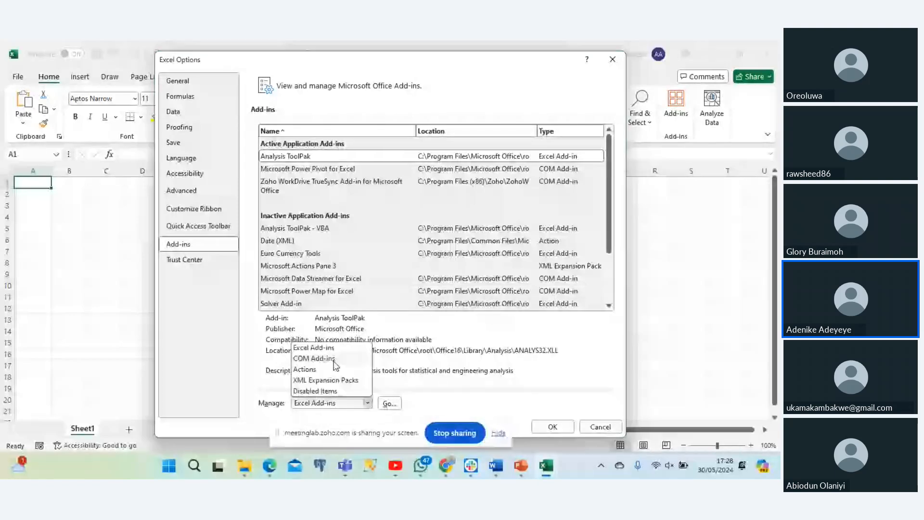
left_click(334, 359)
left_click(387, 404)
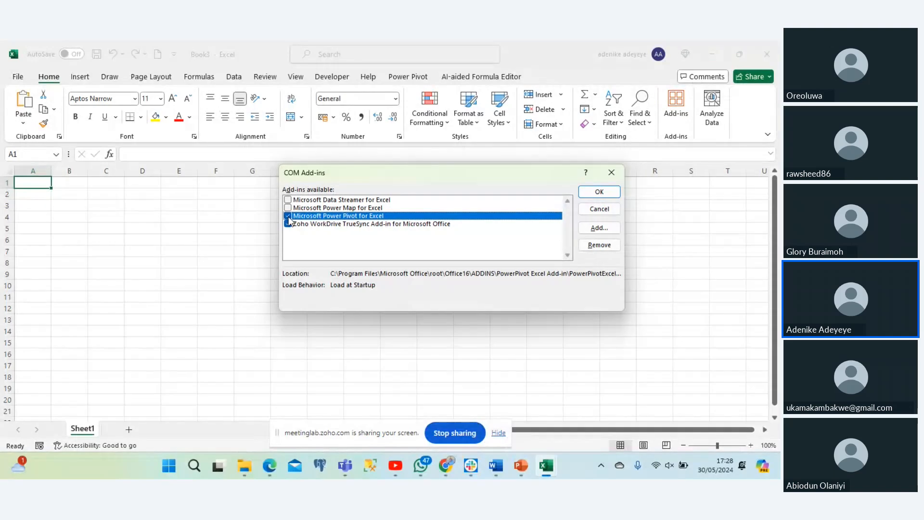
left_click(616, 192)
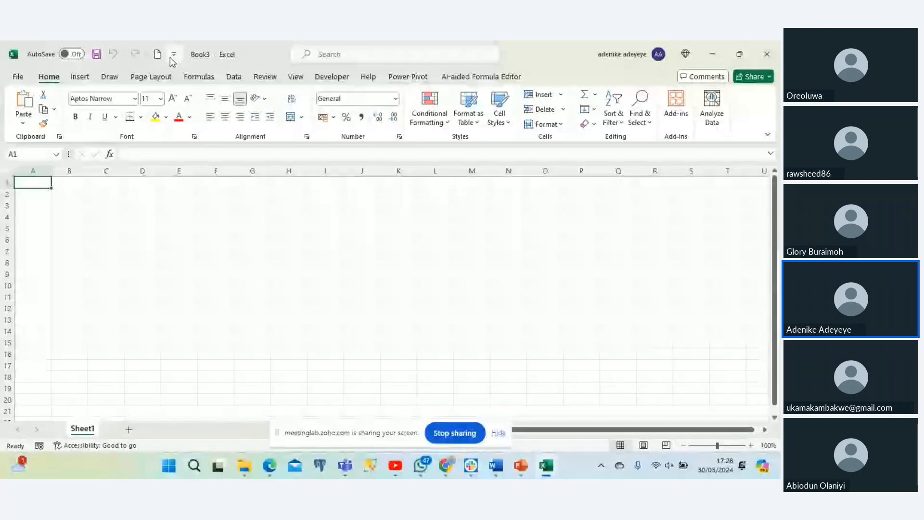
left_click(142, 274)
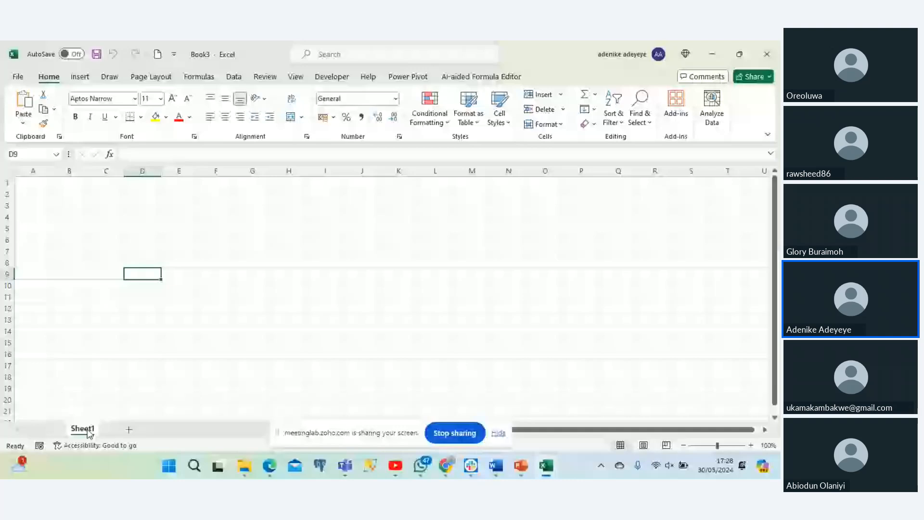
left_click(52, 195)
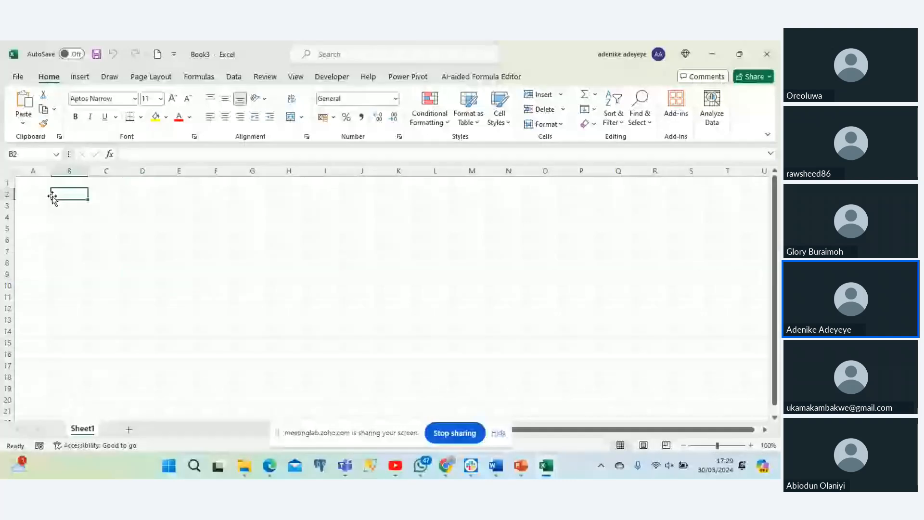
type("Ta")
key("BackSpace")
key("BackSpace")
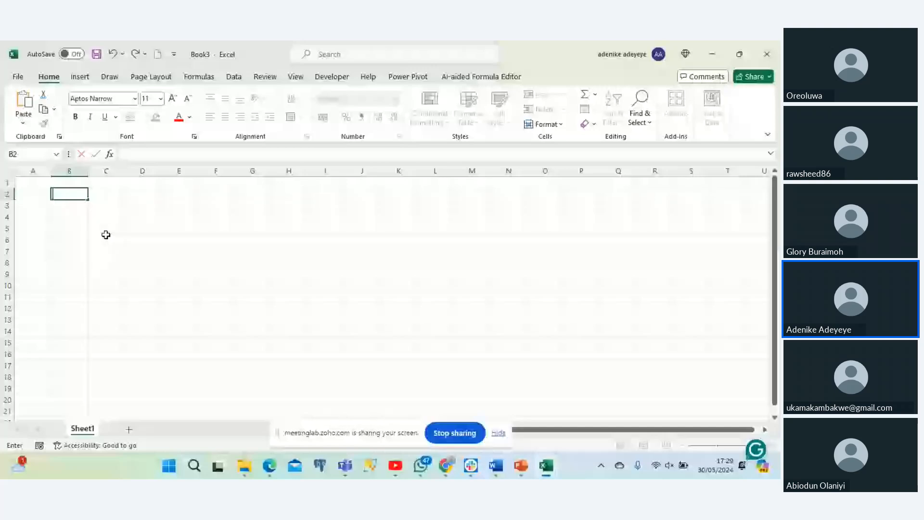
Open the Power Pivot data model window for the blank workbook.
left_click(408, 79)
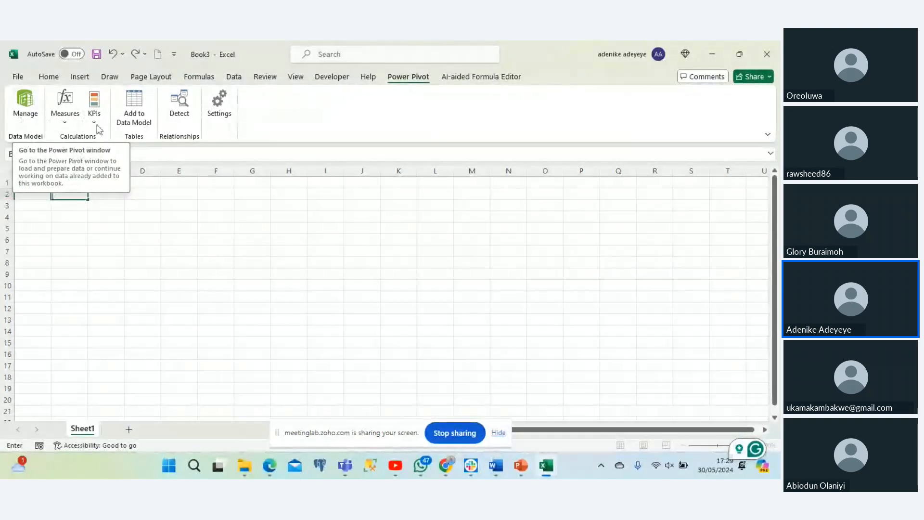
left_click(25, 107)
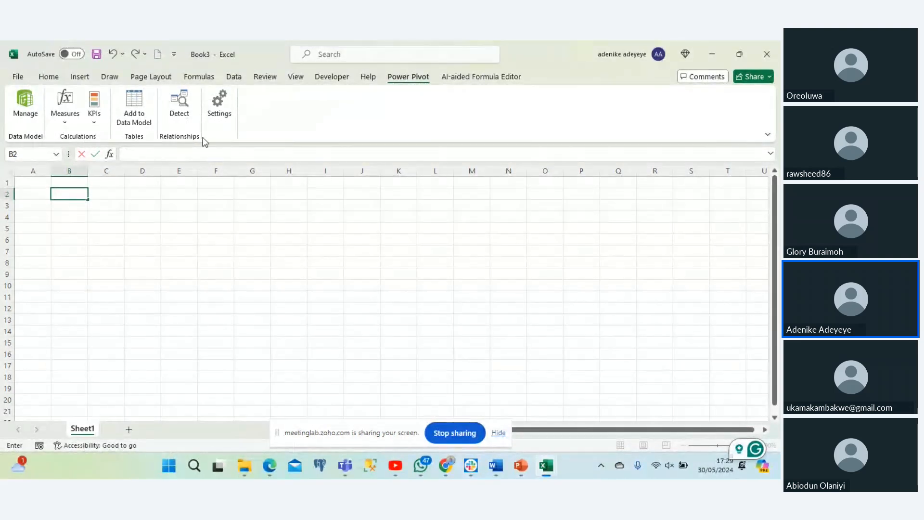
left_click(19, 105)
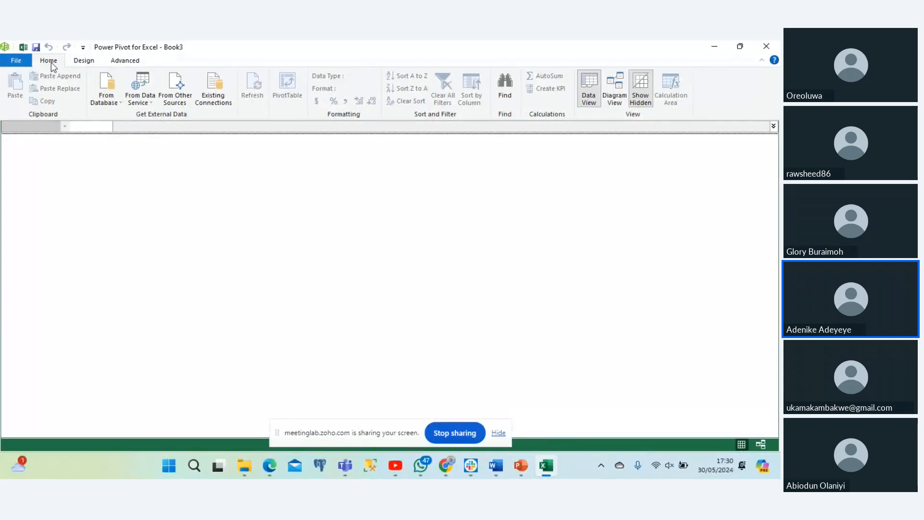
left_click(87, 64)
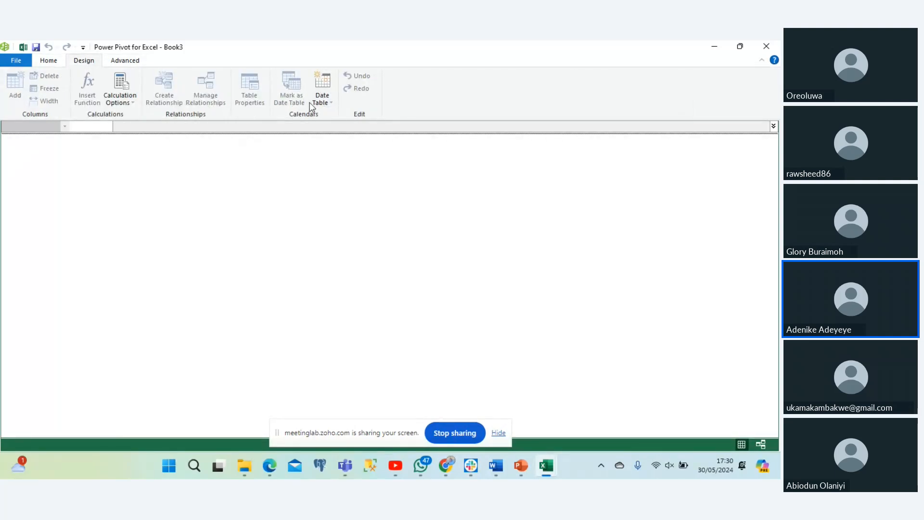
left_click(127, 61)
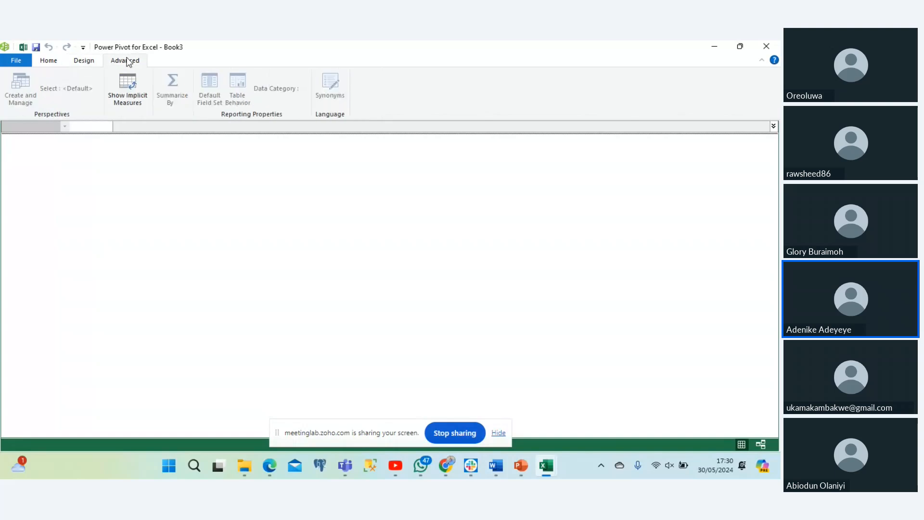
left_click(48, 62)
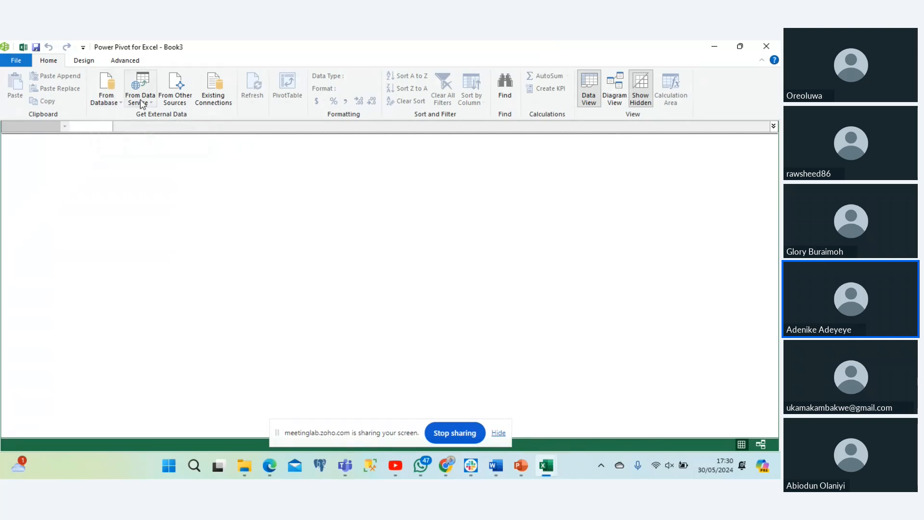
Start an import from an Excel file, use the first row as column headers, and browse for the source file.
left_click(176, 101)
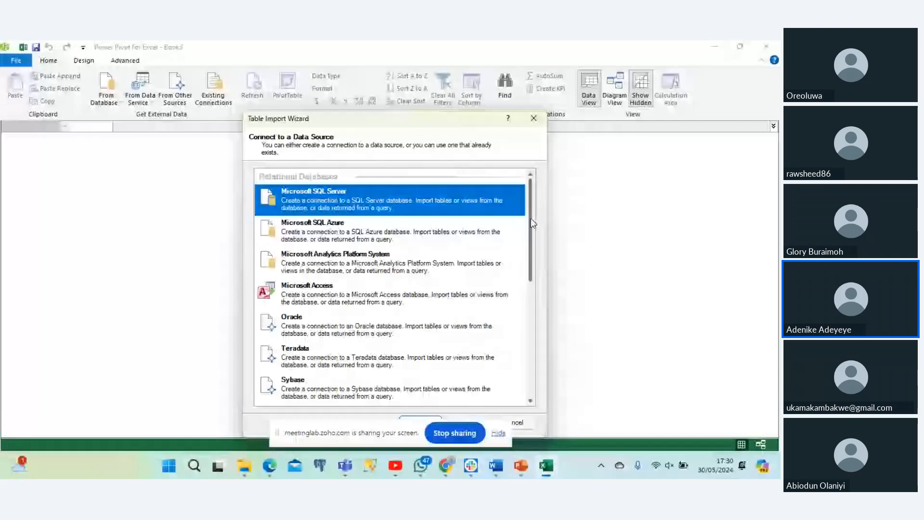
left_click_drag(530, 218, 518, 323)
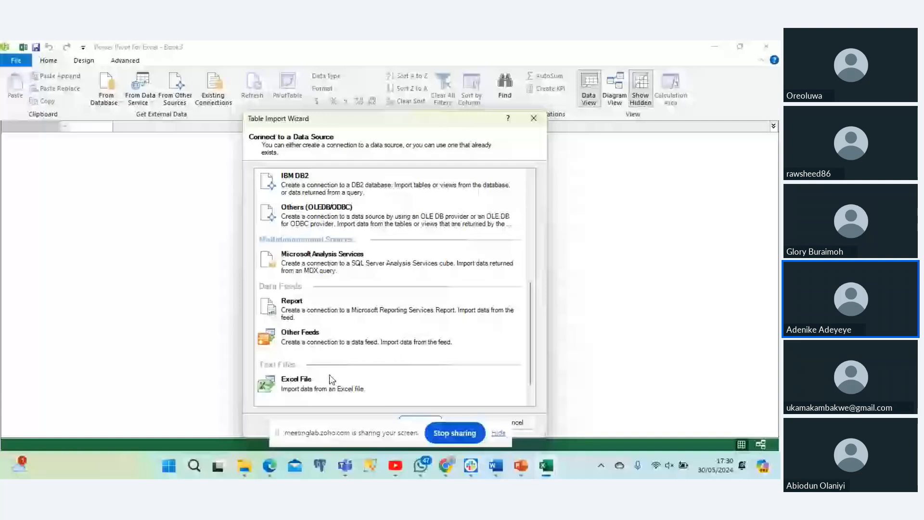
double_click(314, 378)
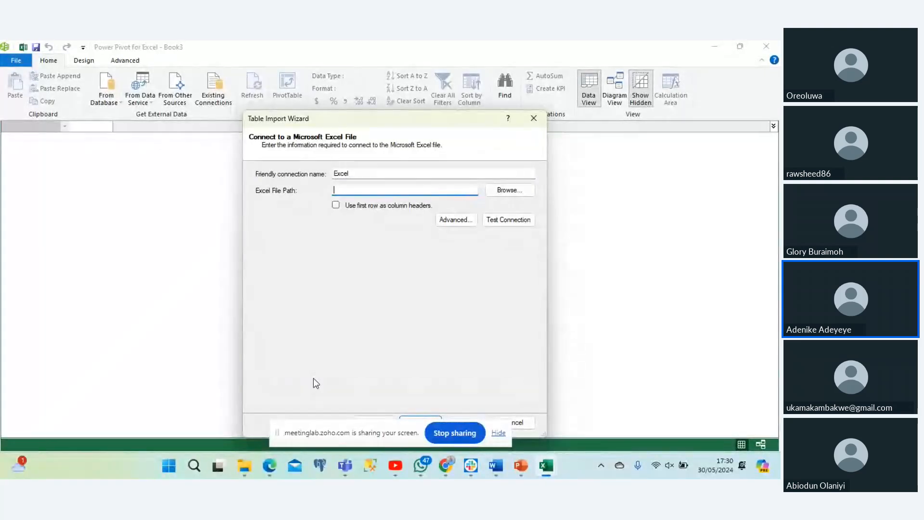
left_click(498, 433)
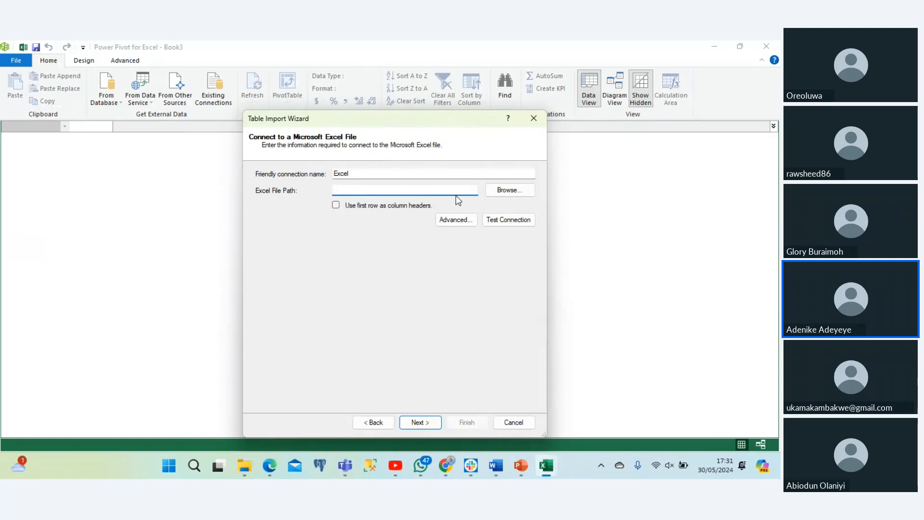
left_click(336, 205)
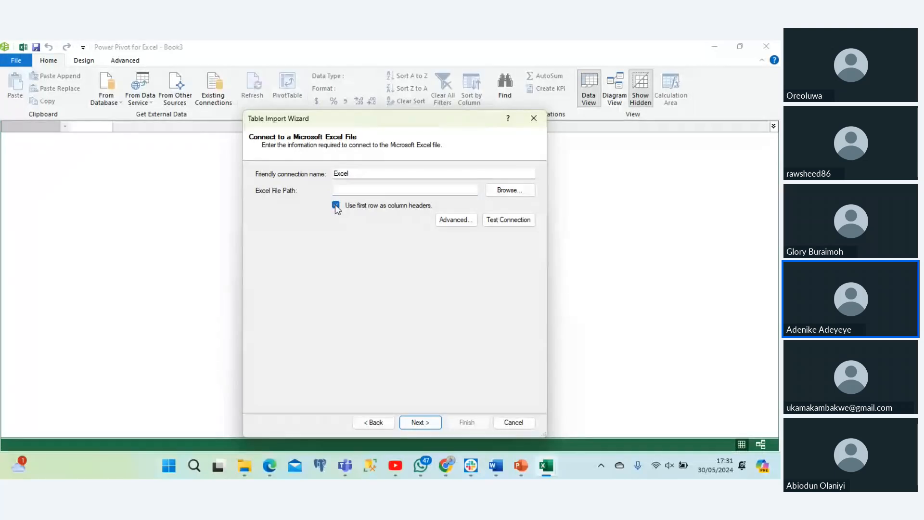
left_click(506, 193)
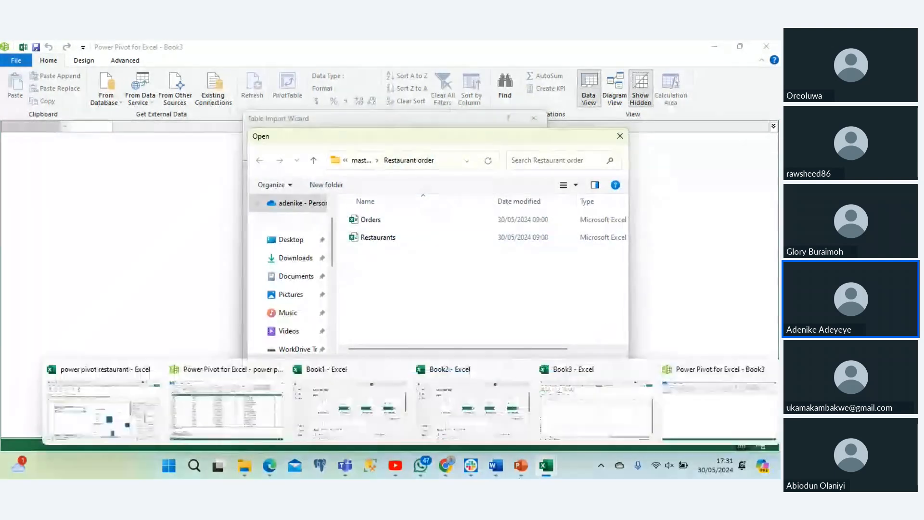
Switch to Chrome and copy the URL of the Kaggle restaurant order details dataset page.
left_click(446, 463)
left_click(417, 412)
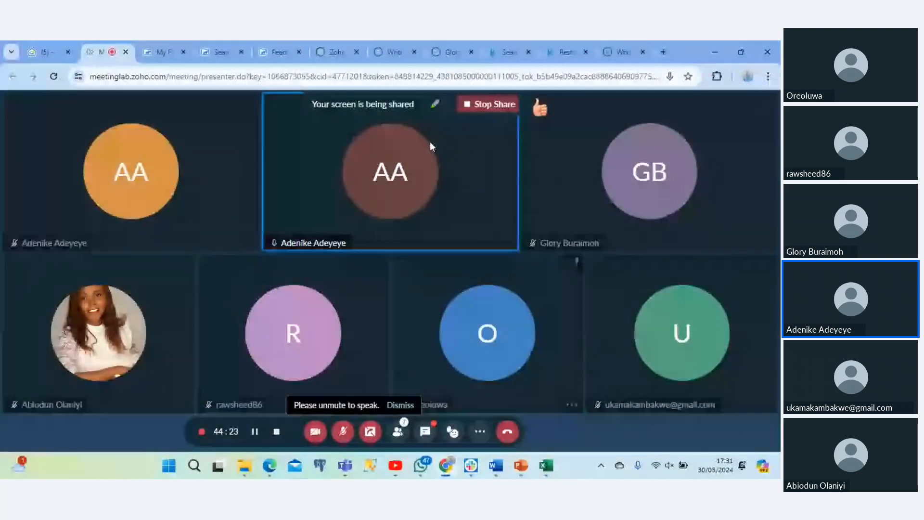
left_click(570, 51)
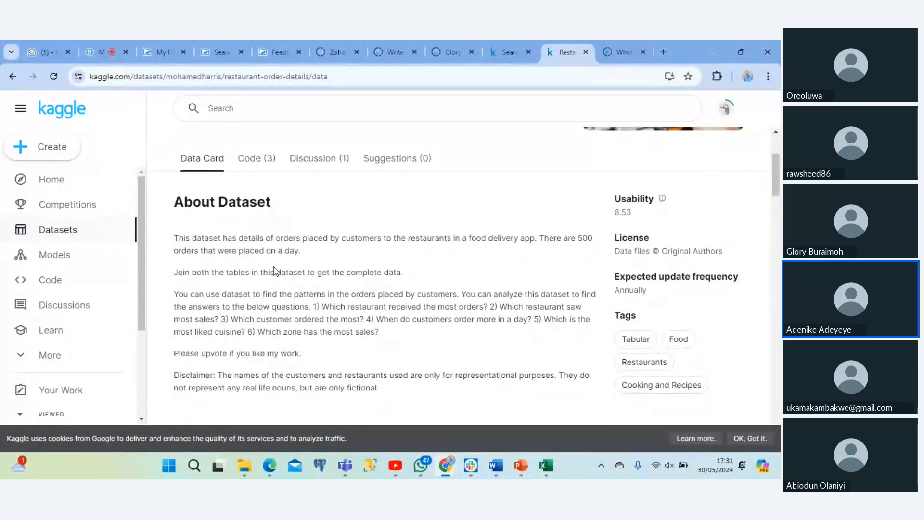
left_click(333, 80)
key("ctrl+c")
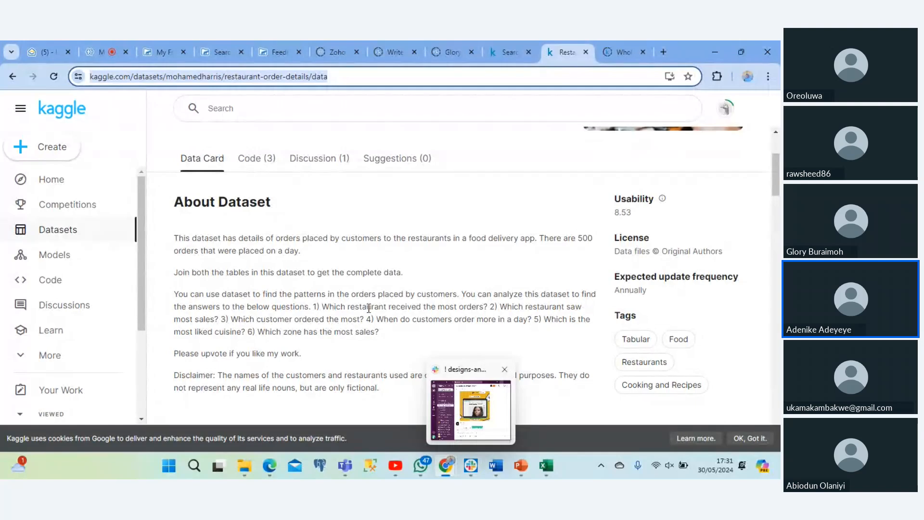
Send the copied Kaggle dataset link in the Zoho meeting chat, look through the earlier messages, and close the chat.
left_click(103, 52)
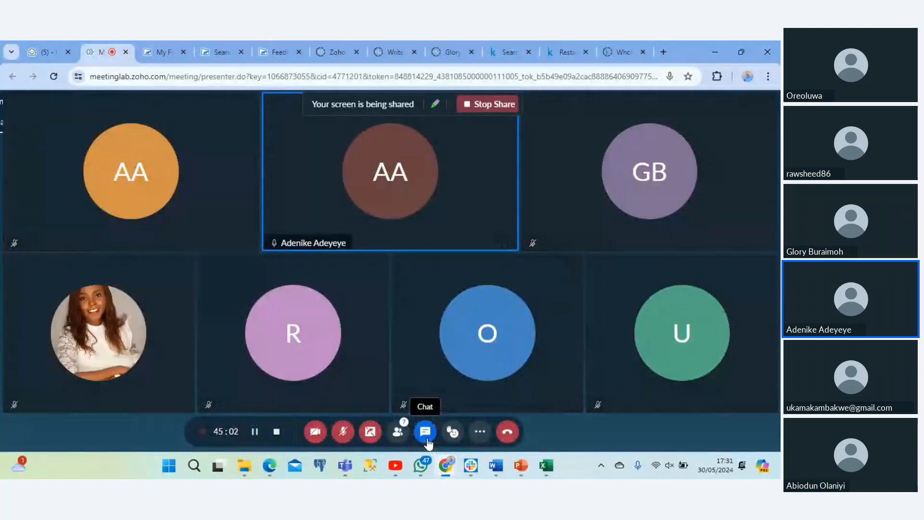
left_click(425, 433)
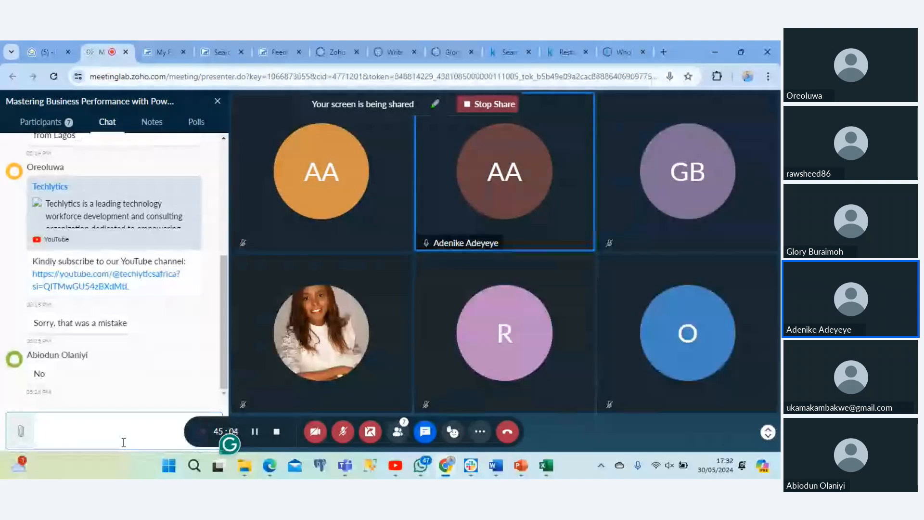
key("ctrl+v")
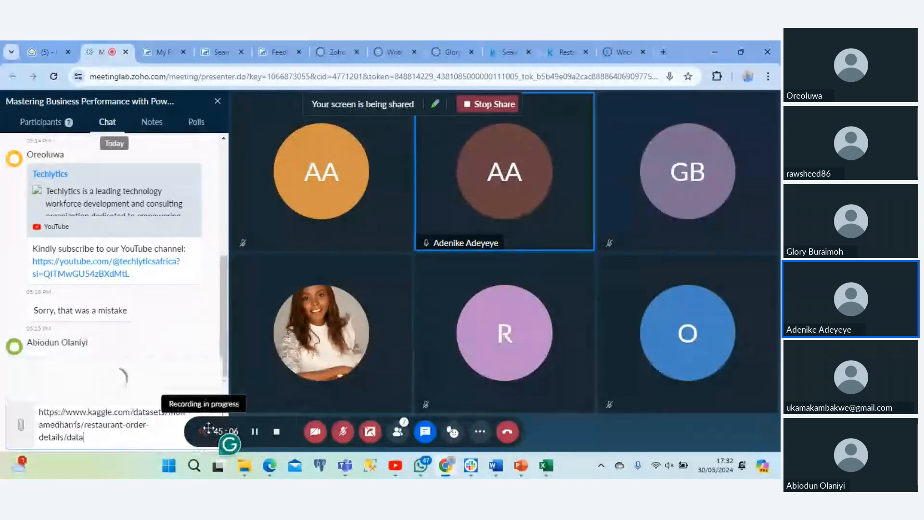
key("Return")
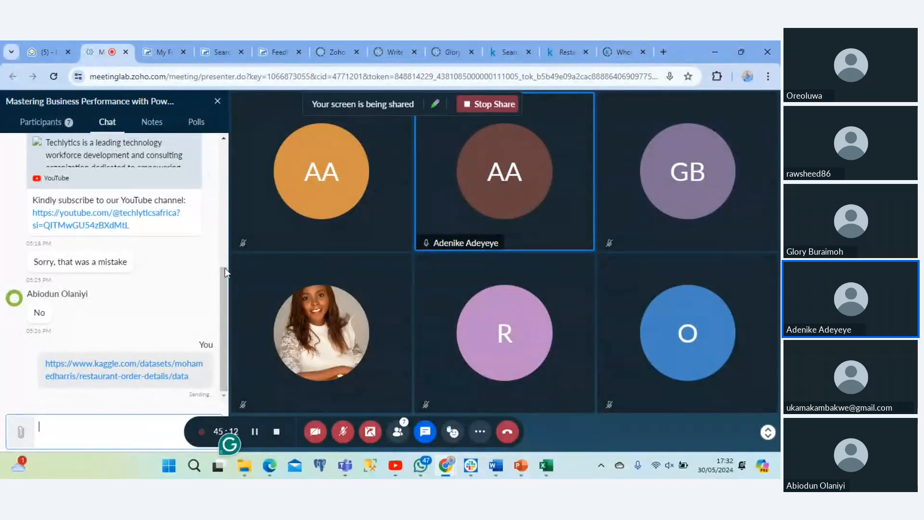
scroll(225, 266, "up", 3)
scroll(224, 264, "up", 1)
scroll(227, 171, "up", 3)
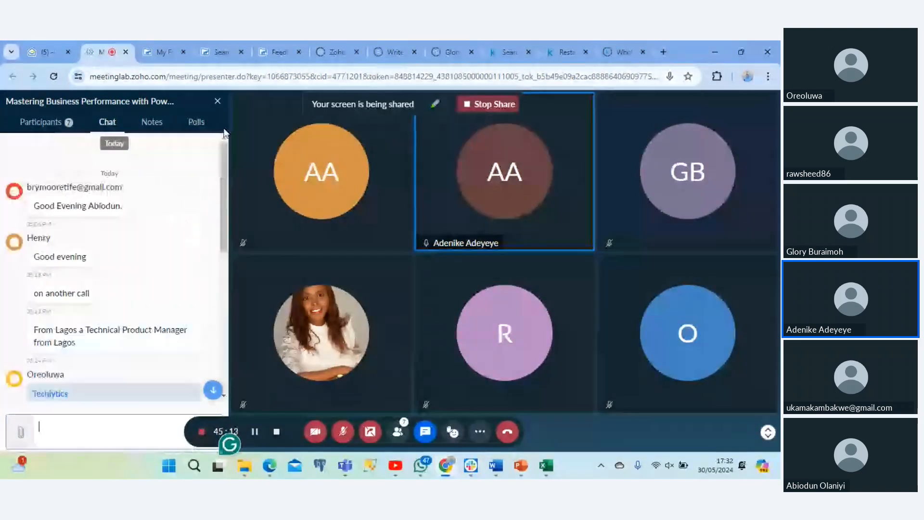
left_click(216, 101)
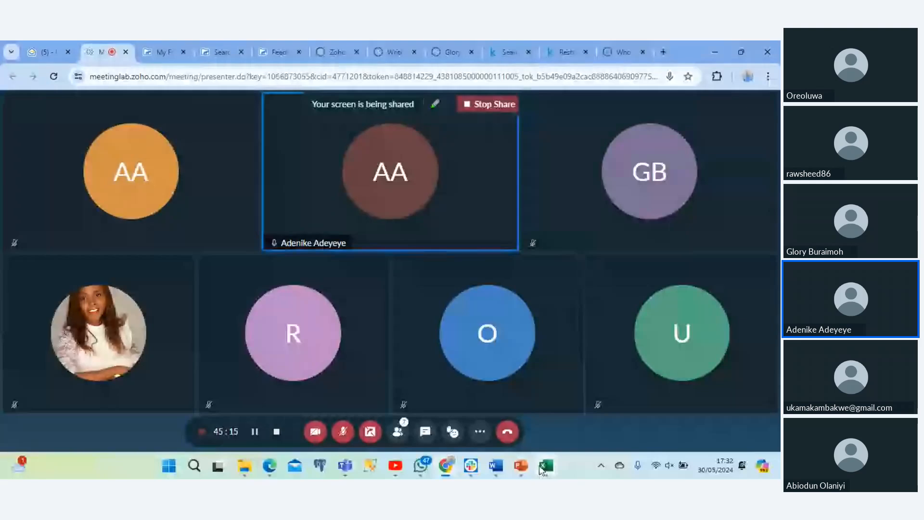
Return to the Book3 Power Pivot window, choose the Orders file from the Restaurant order folder, and import its 'Orders Data$' table.
mouse_move(542, 470)
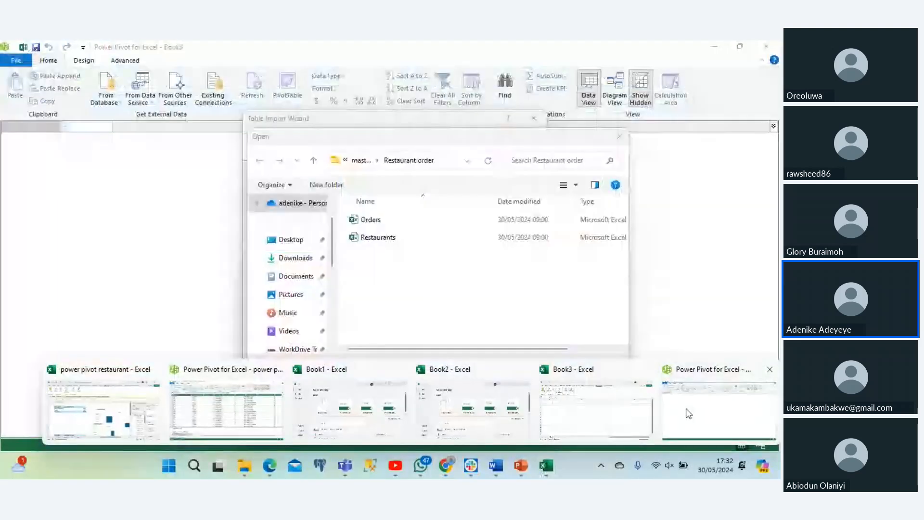
left_click(688, 413)
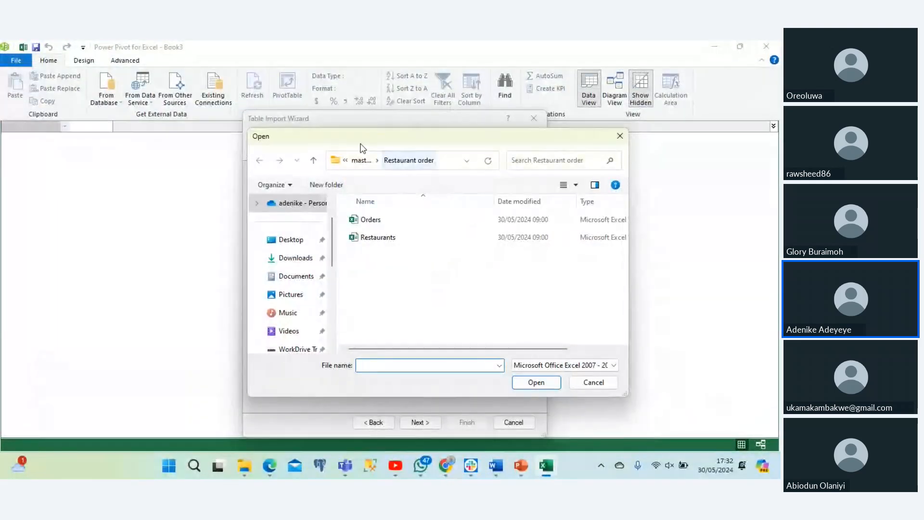
double_click(370, 220)
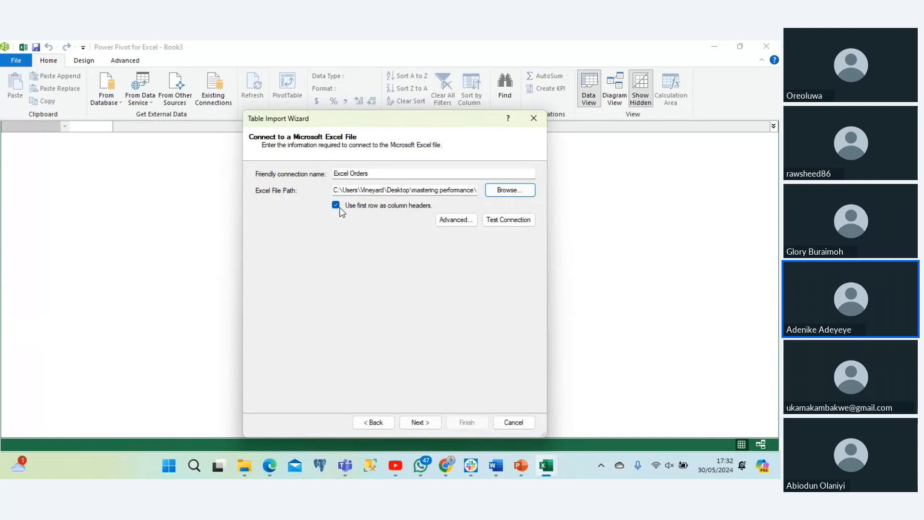
left_click(420, 421)
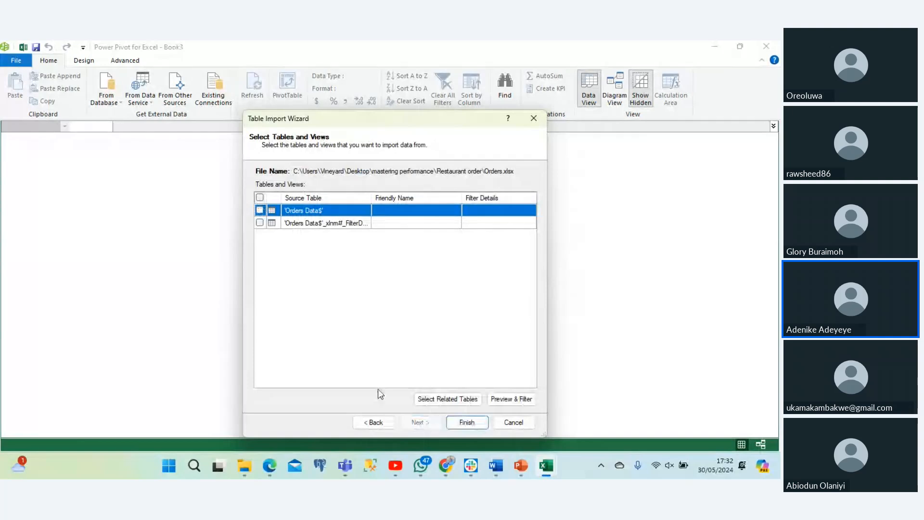
left_click(260, 211)
left_click(467, 422)
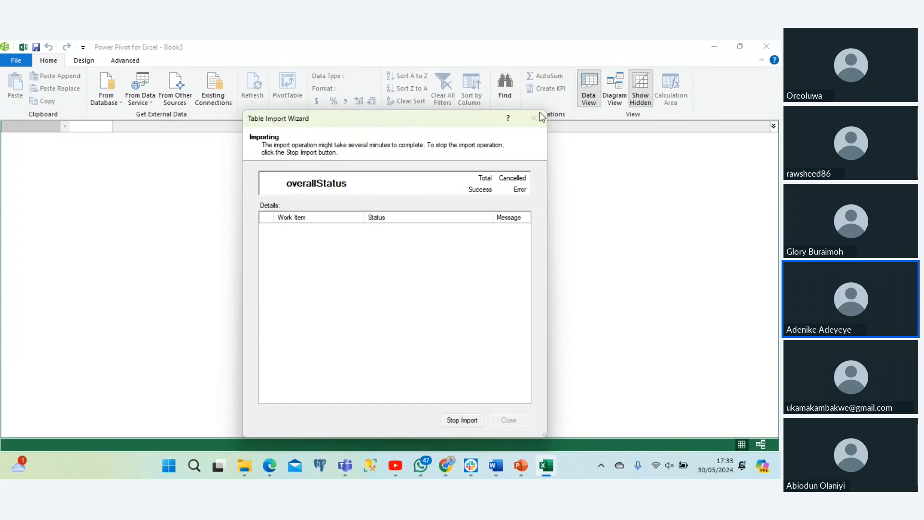
Close the unused Book2 workbook while the import is running.
mouse_move(554, 462)
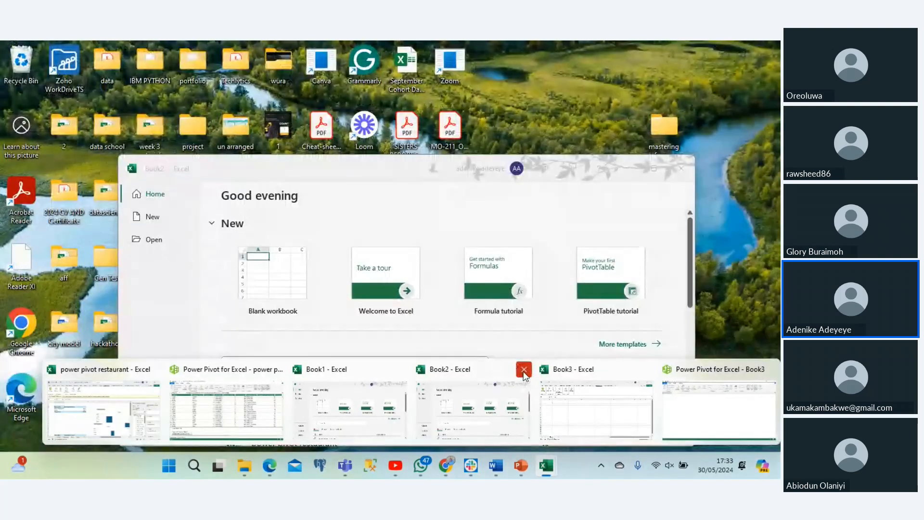
left_click(523, 369)
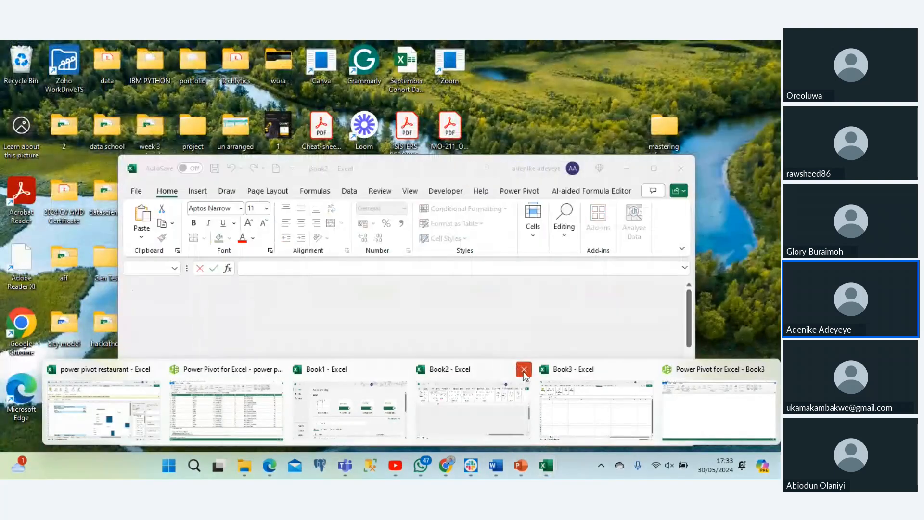
left_click(506, 371)
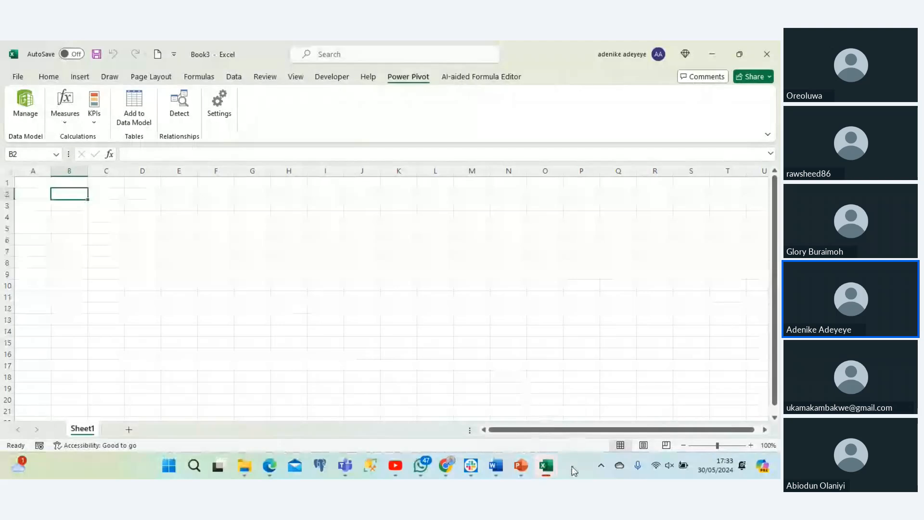
Try to close the Book1 workbook, dismissing the dialog after each attempt.
mouse_move(548, 467)
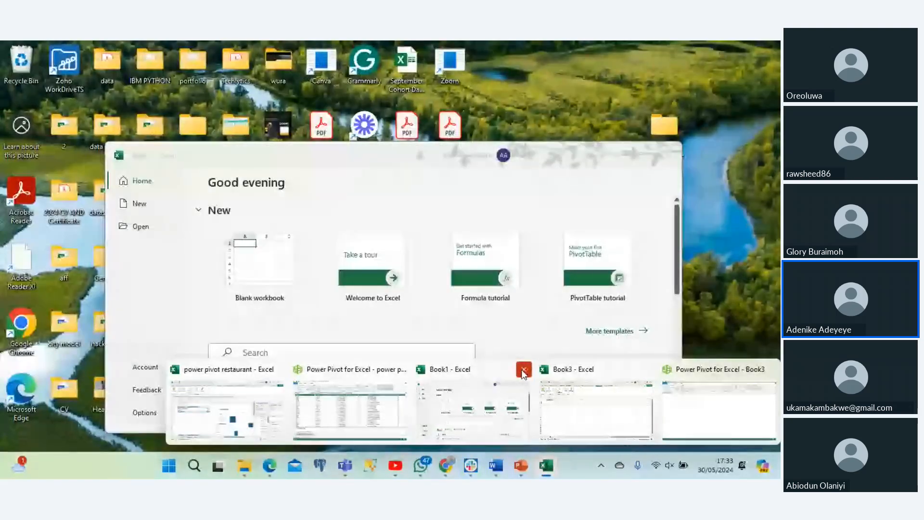
left_click(523, 368)
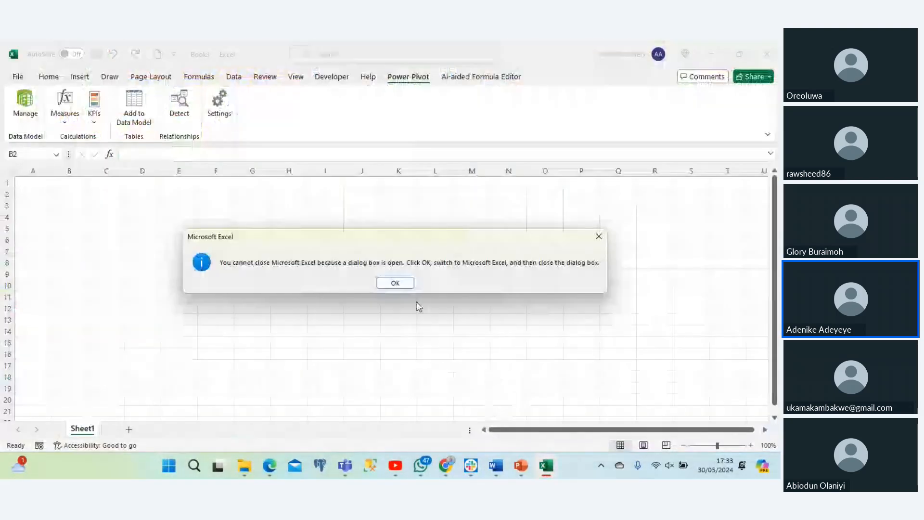
left_click(397, 284)
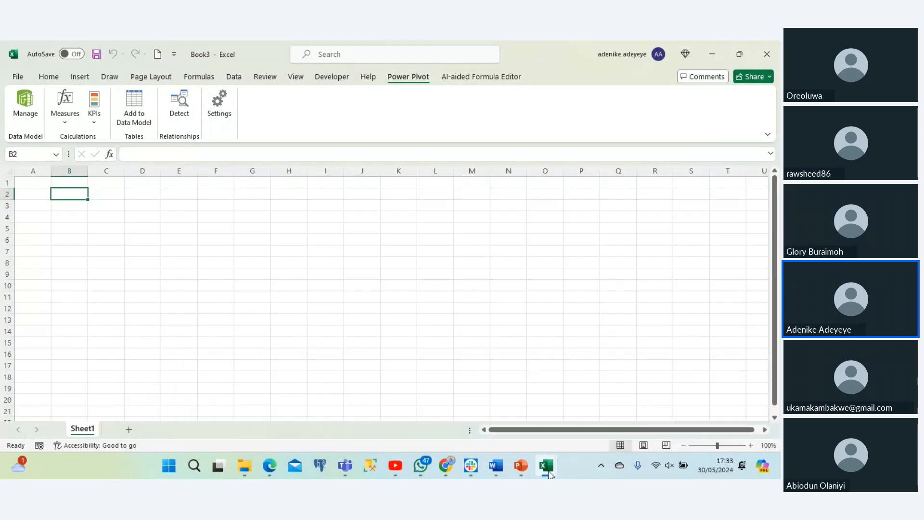
mouse_move(549, 473)
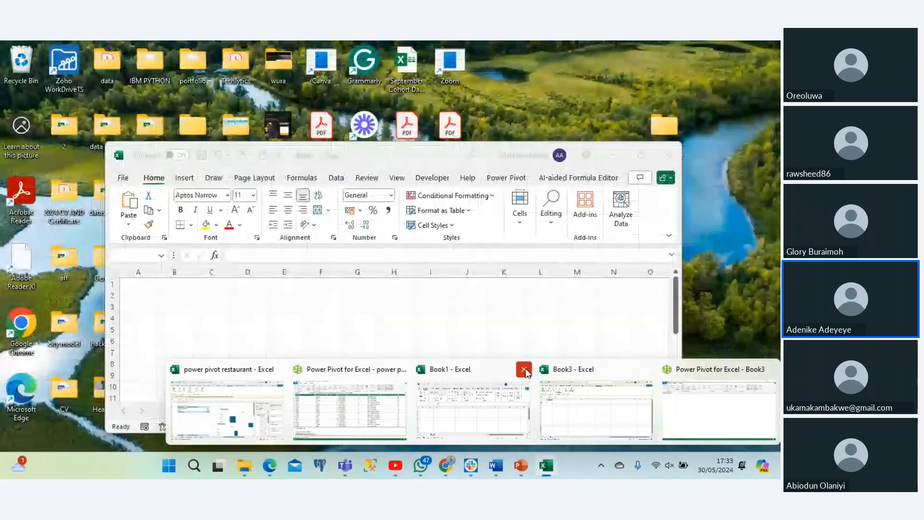
left_click(524, 369)
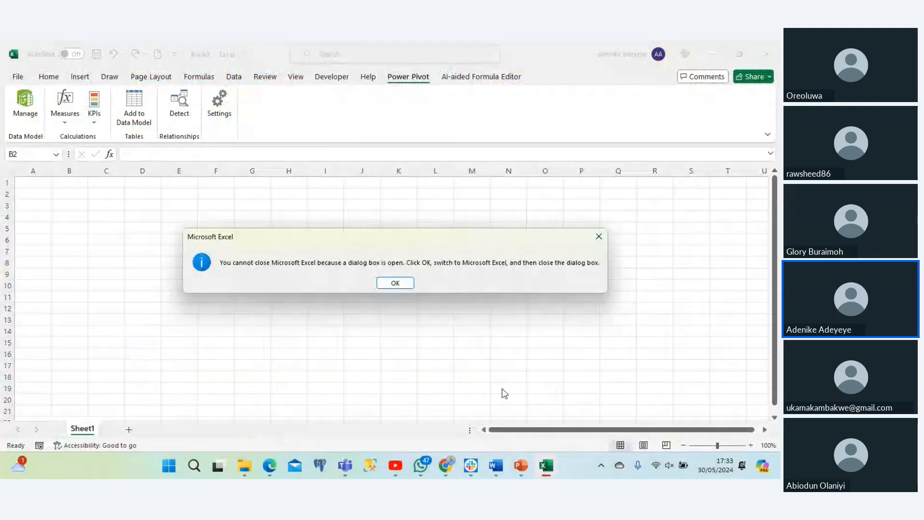
left_click(398, 283)
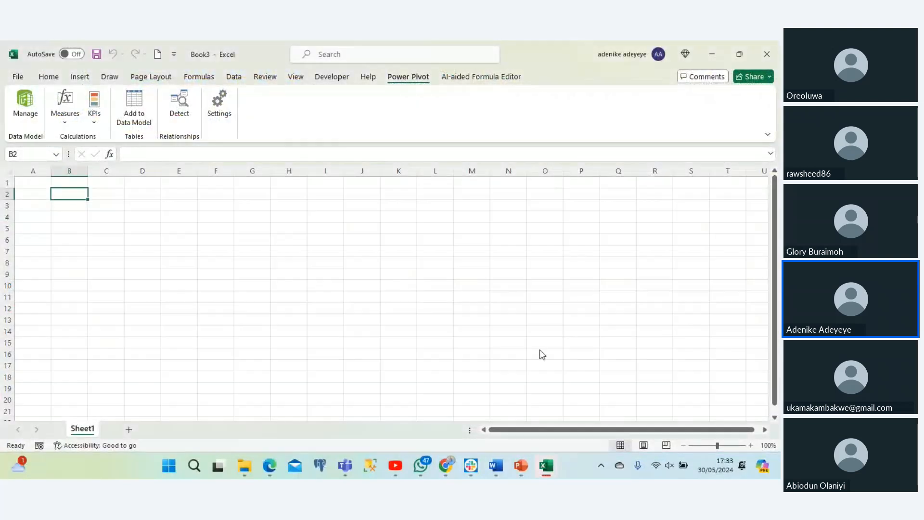
Close the Power Pivot window of the power pivot restaurant workbook and try to close the workbook itself.
mouse_move(545, 465)
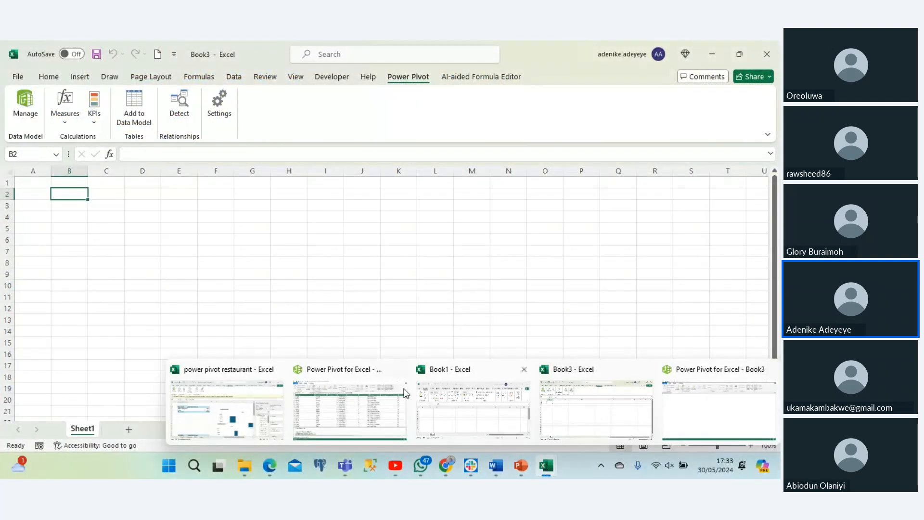
left_click(401, 371)
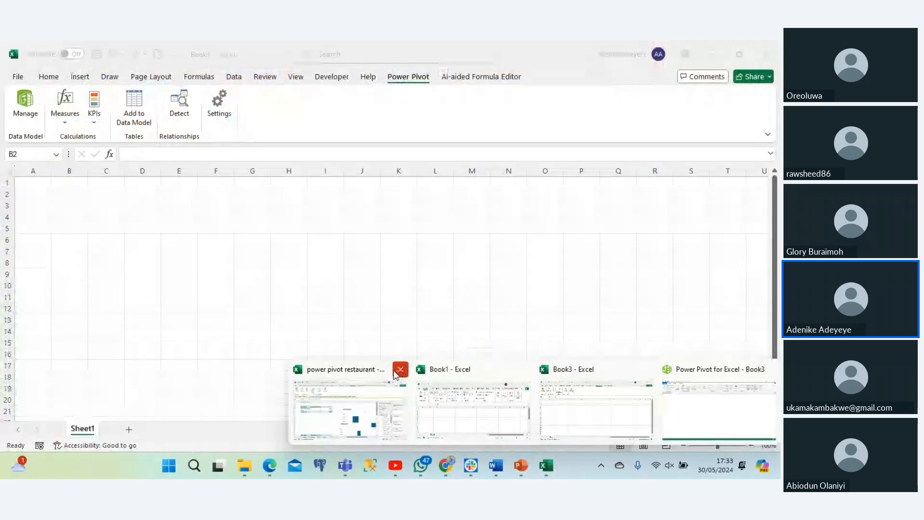
left_click(395, 372)
left_click(395, 283)
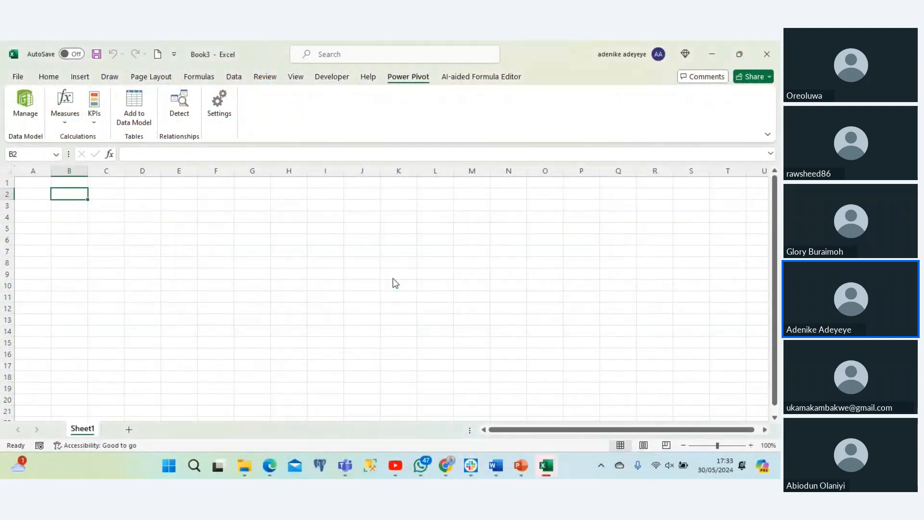
Try once more to close the Book1 workbook and dismiss the dialog.
mouse_move(546, 473)
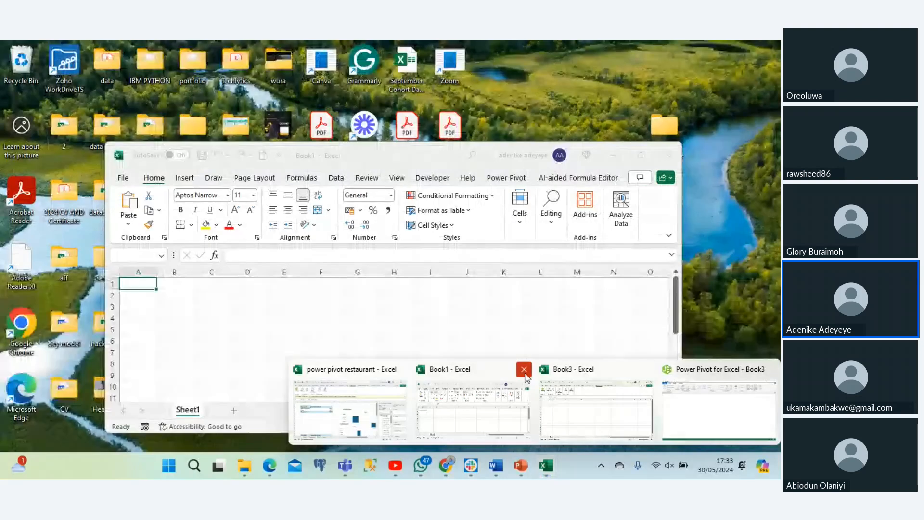
left_click(524, 369)
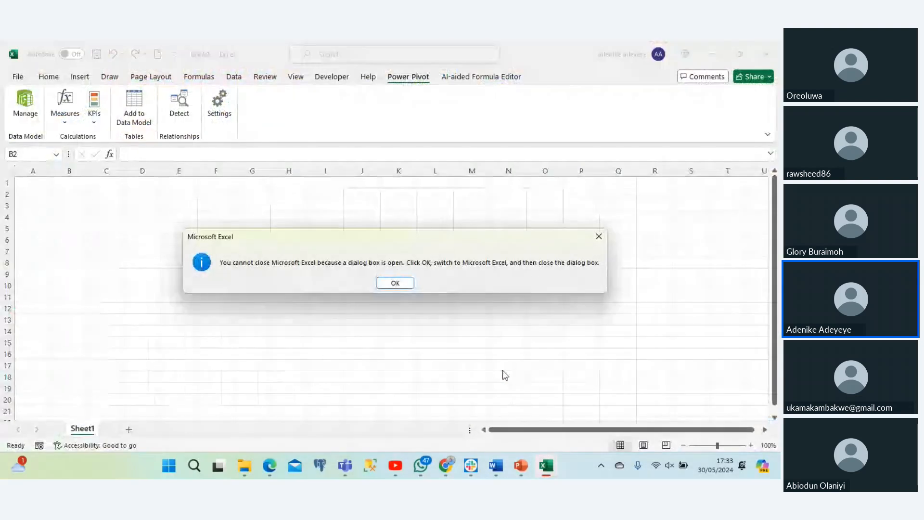
left_click(392, 283)
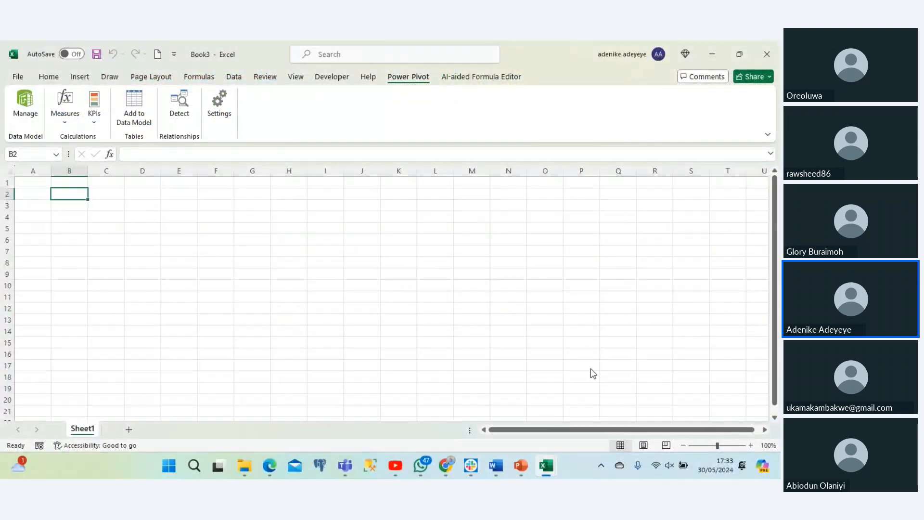
Try to close the Book1 and power pivot restaurant workbooks, dismissing the dialog after each attempt.
mouse_move(542, 459)
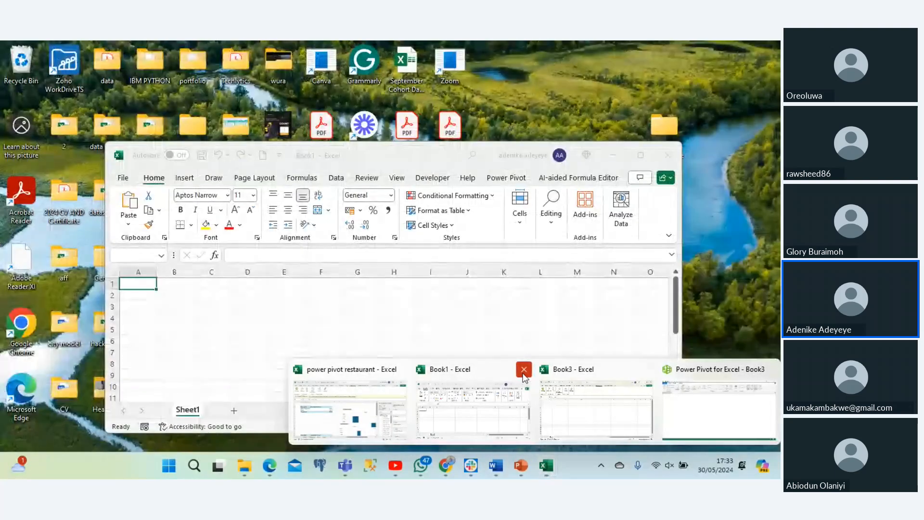
left_click(524, 369)
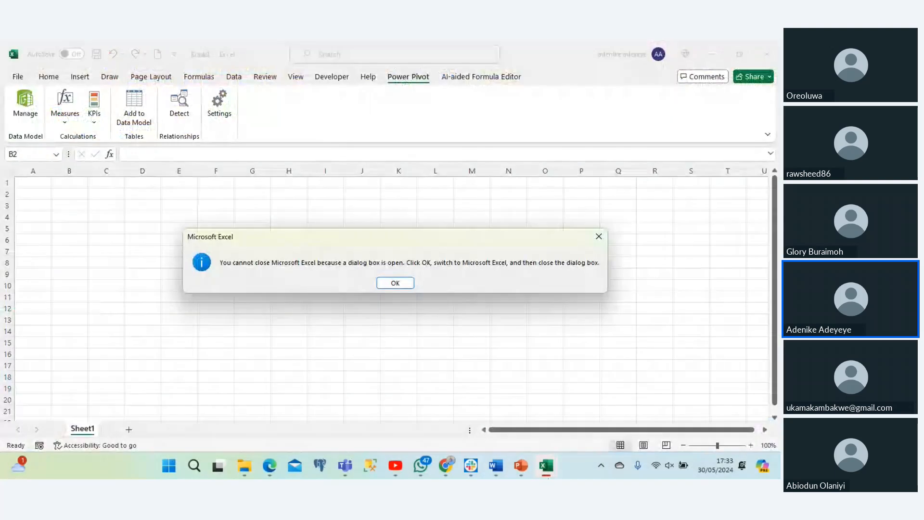
left_click(396, 283)
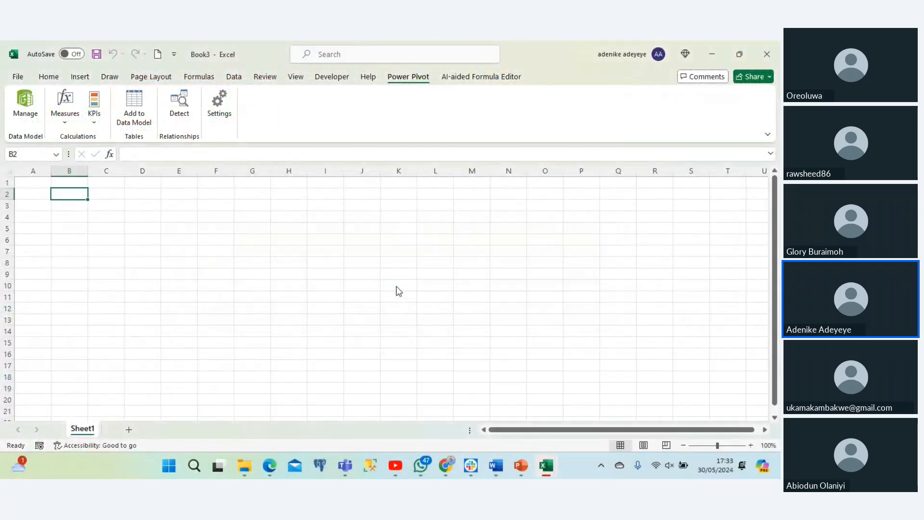
mouse_move(546, 463)
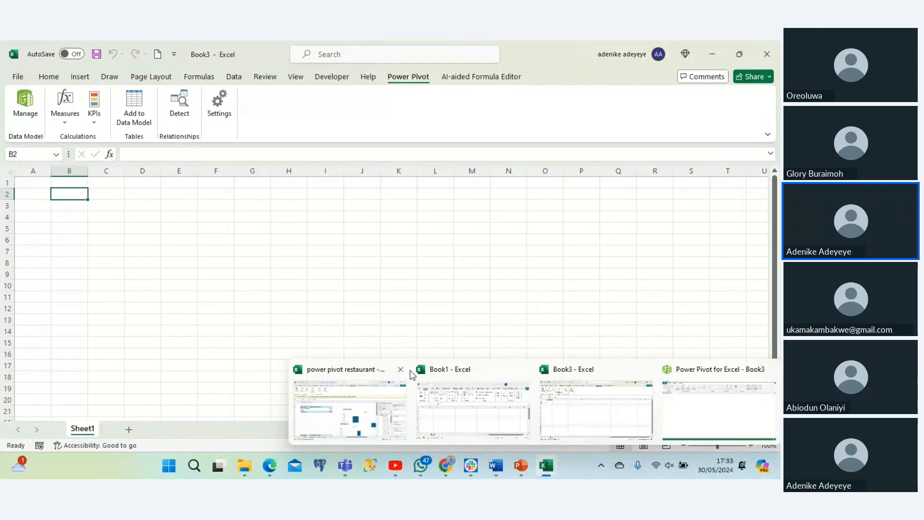
left_click(402, 369)
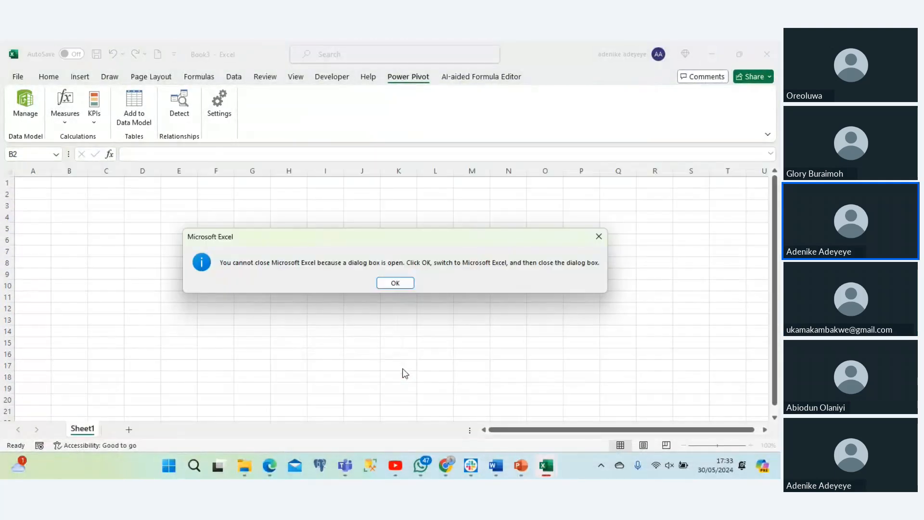
left_click(396, 283)
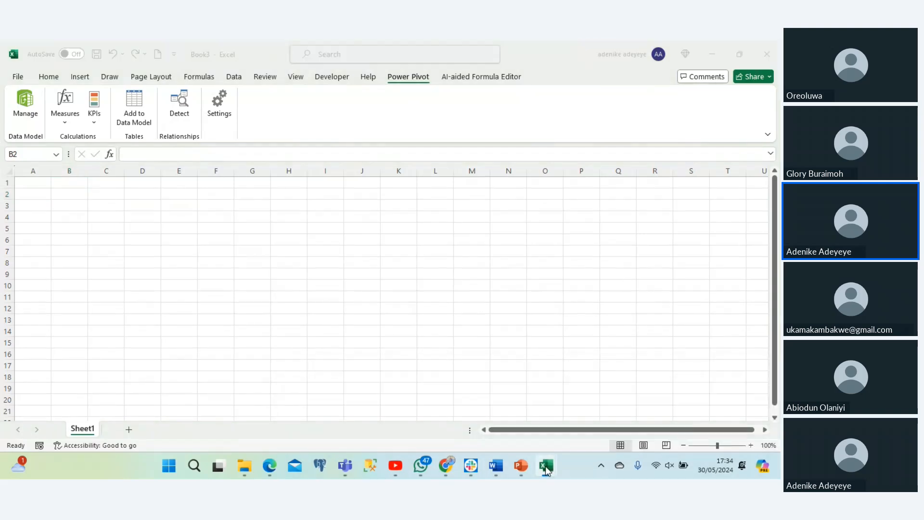
Try to close all Excel windows at once and dismiss the dialog.
right_click(546, 466)
left_click(521, 434)
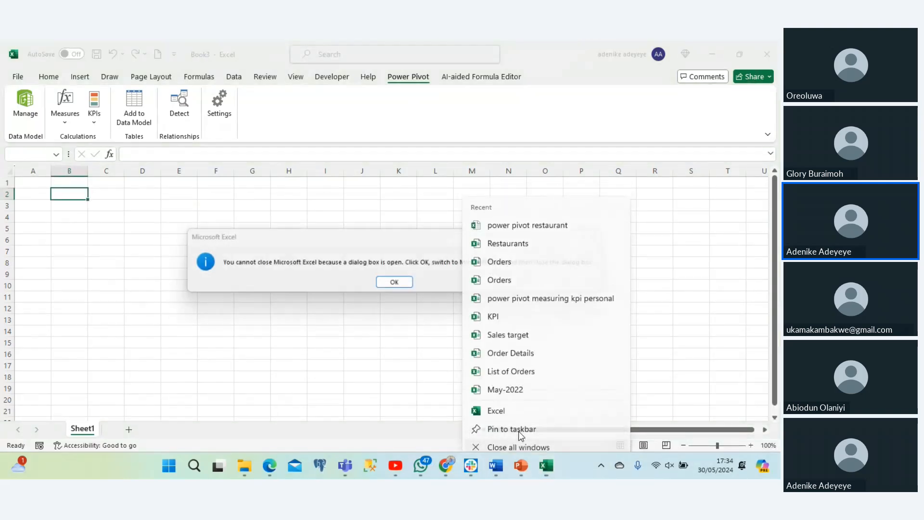
left_click(395, 284)
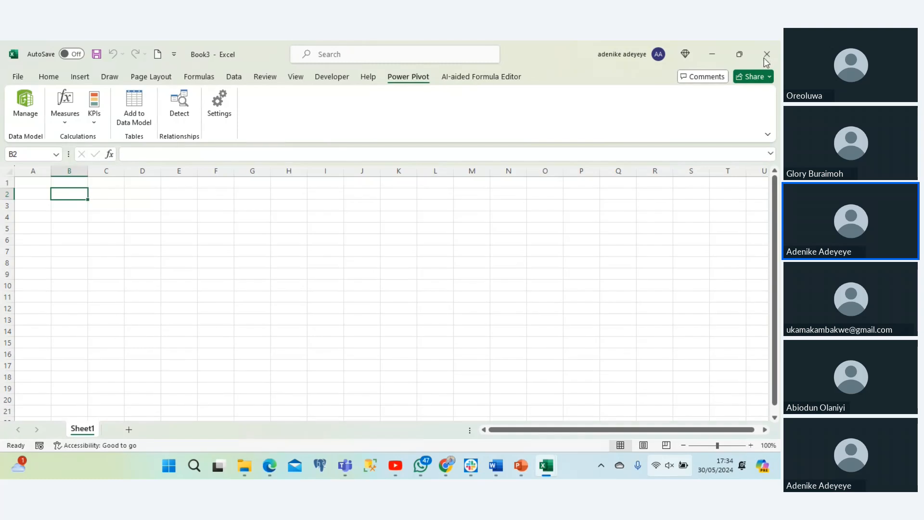
Try again to close the power pivot restaurant workbook and dismiss the dialog.
mouse_move(552, 472)
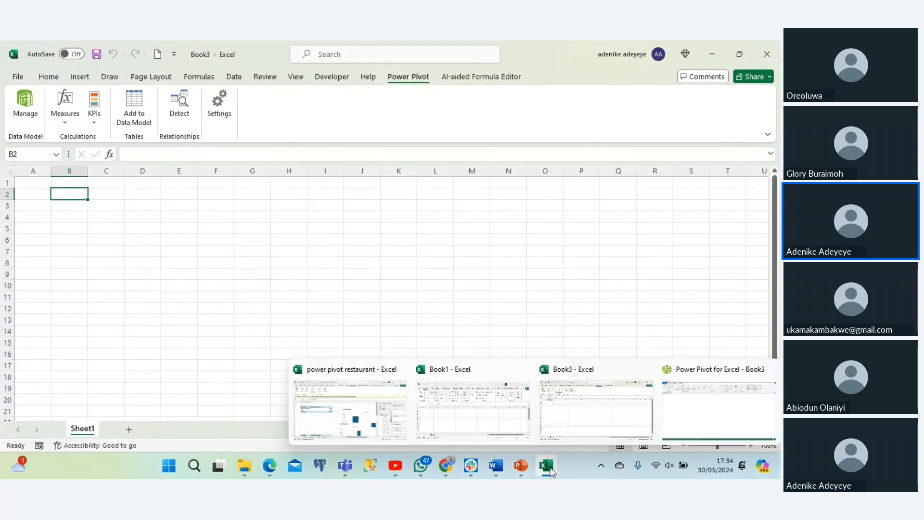
mouse_move(402, 375)
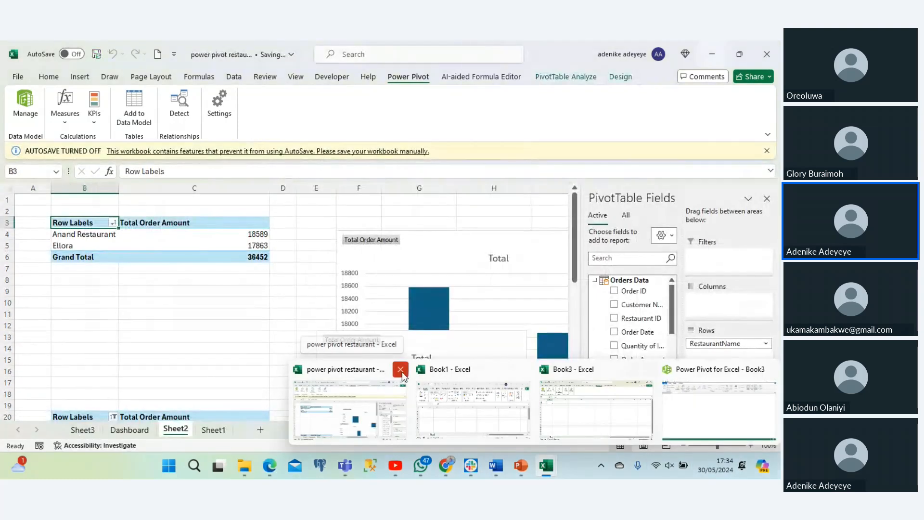
left_click(402, 375)
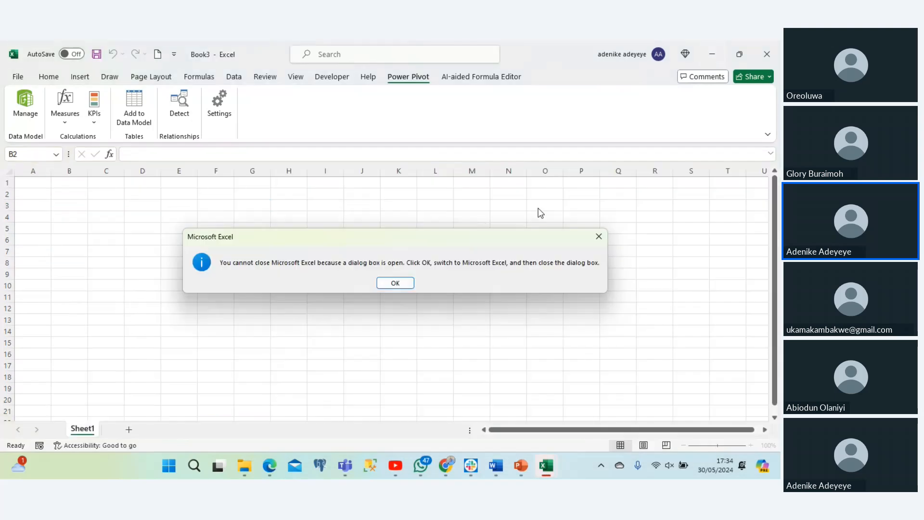
left_click(392, 285)
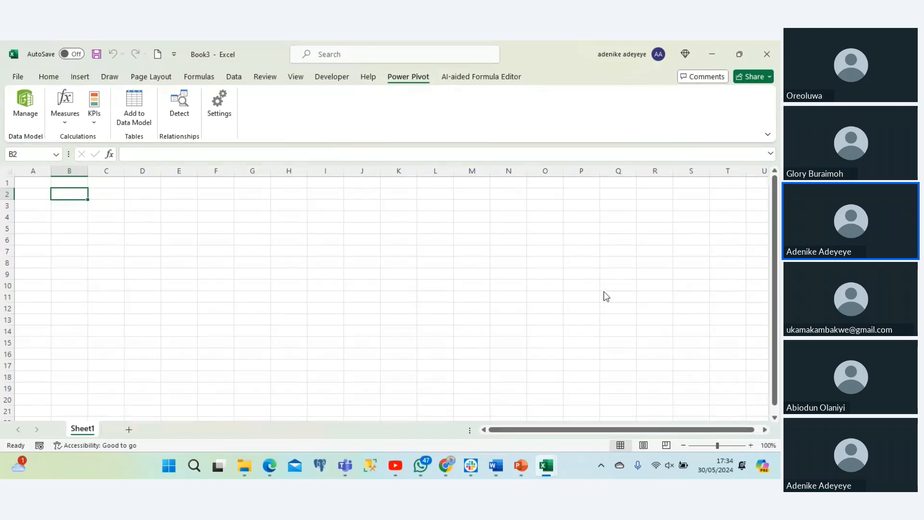
Try once more to close all Excel windows together and switch to the Book3 workbook.
right_click(546, 469)
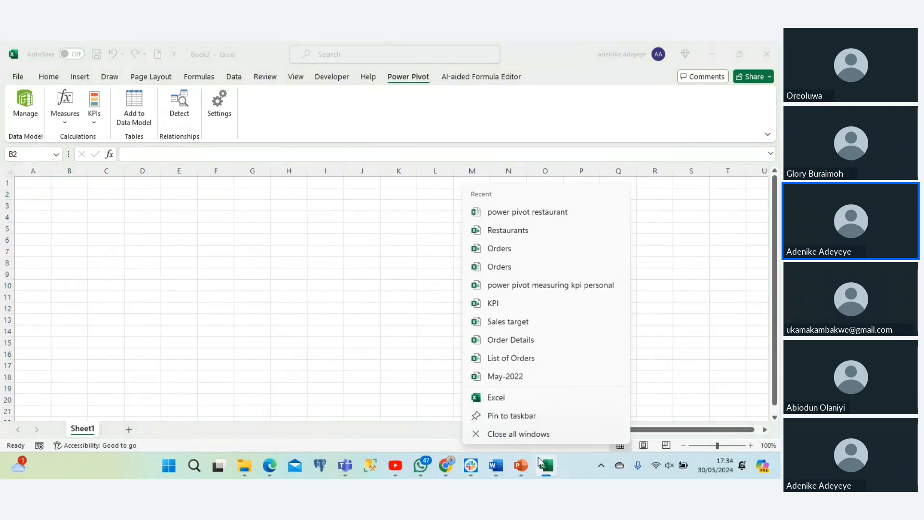
left_click(532, 436)
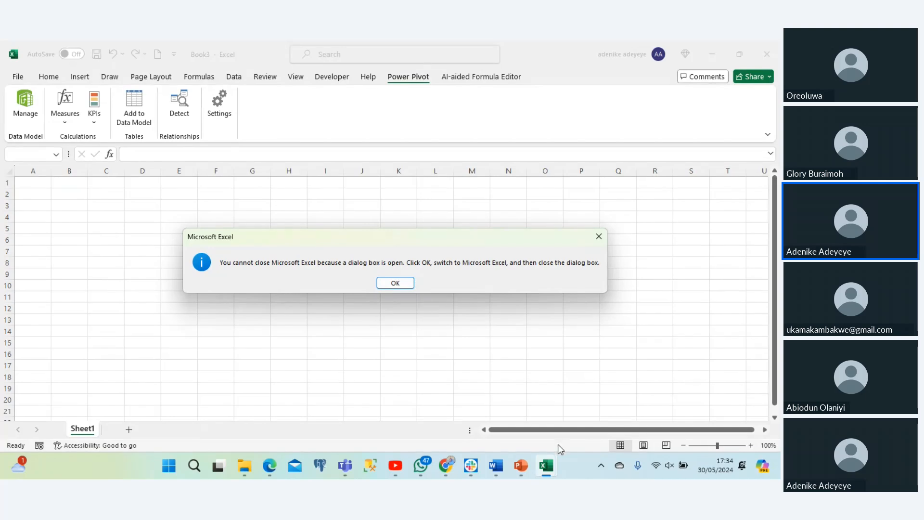
mouse_move(546, 466)
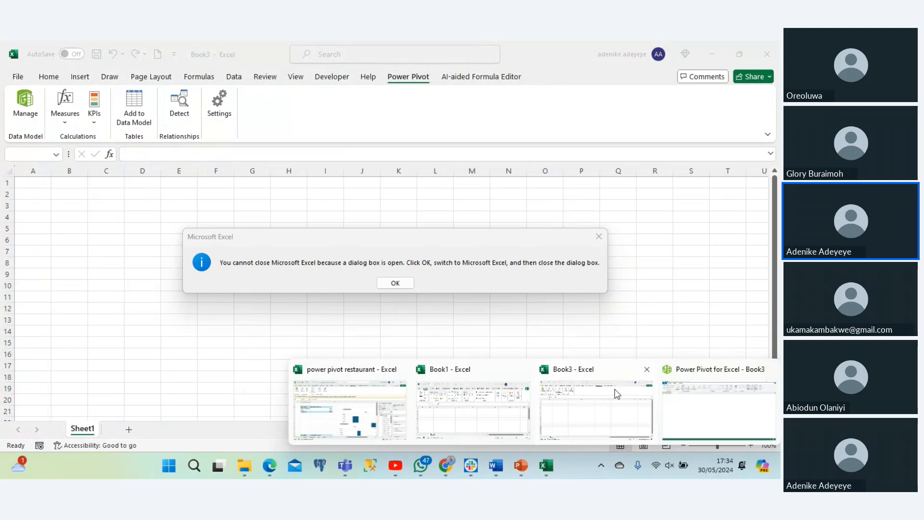
left_click(614, 389)
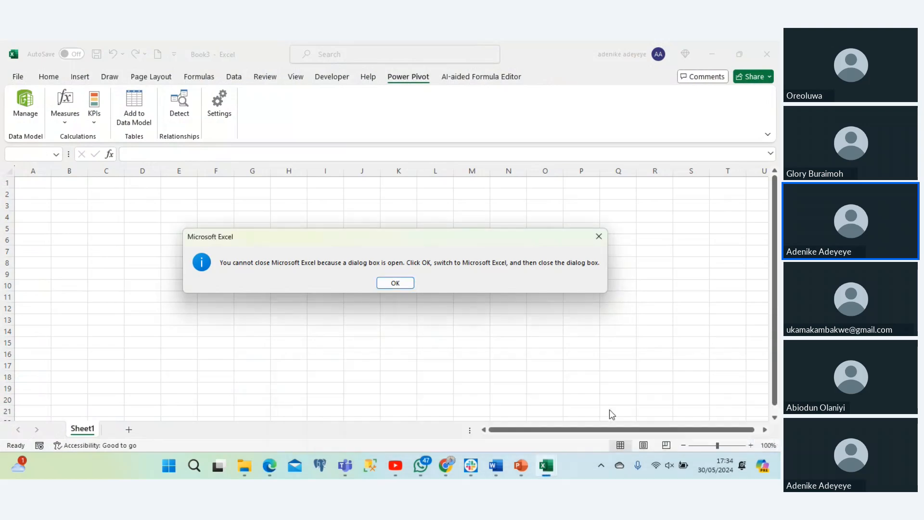
Open the computer's power options for shutting down or restarting.
left_click(170, 466)
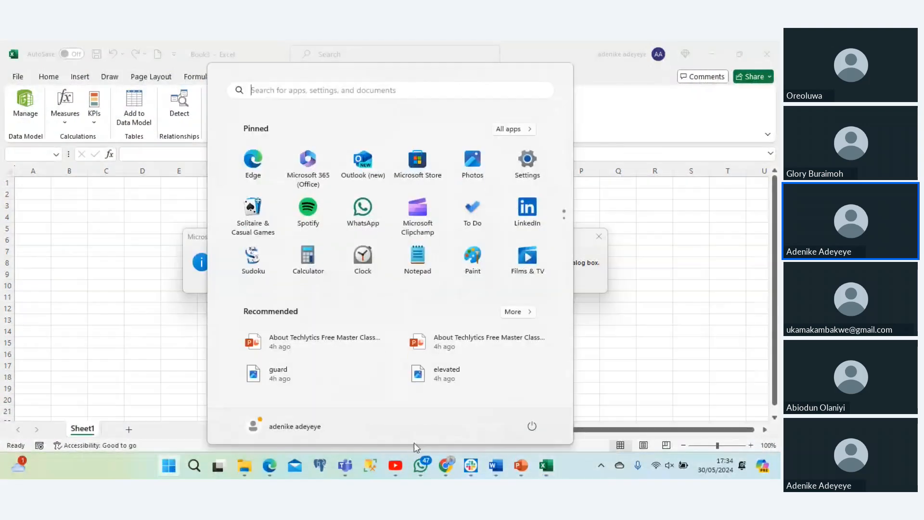
left_click(532, 429)
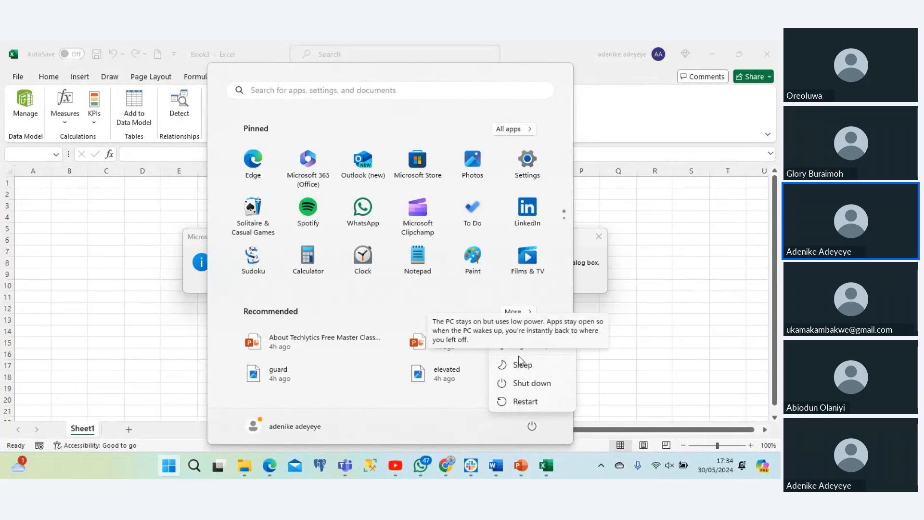
key("Escape")
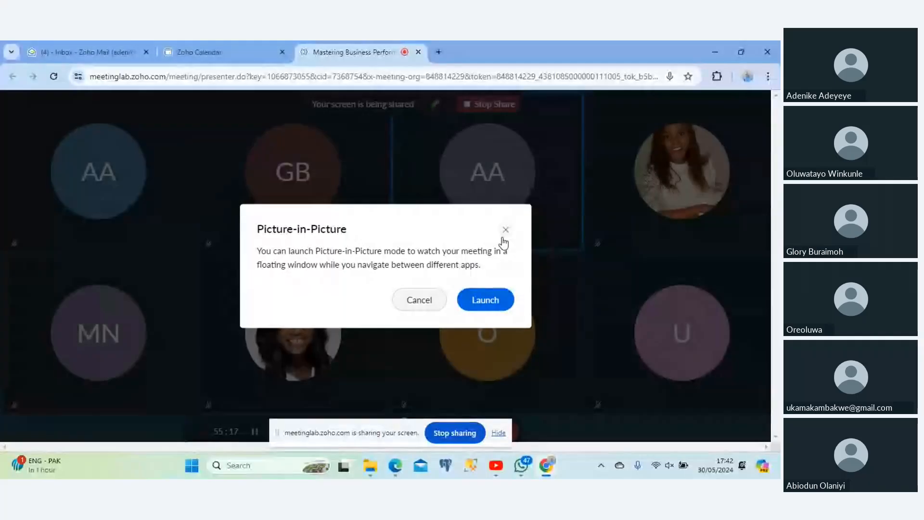
Dismiss the Picture-in-Picture prompt in the online meeting and hide the screen-sharing notice.
left_click(502, 230)
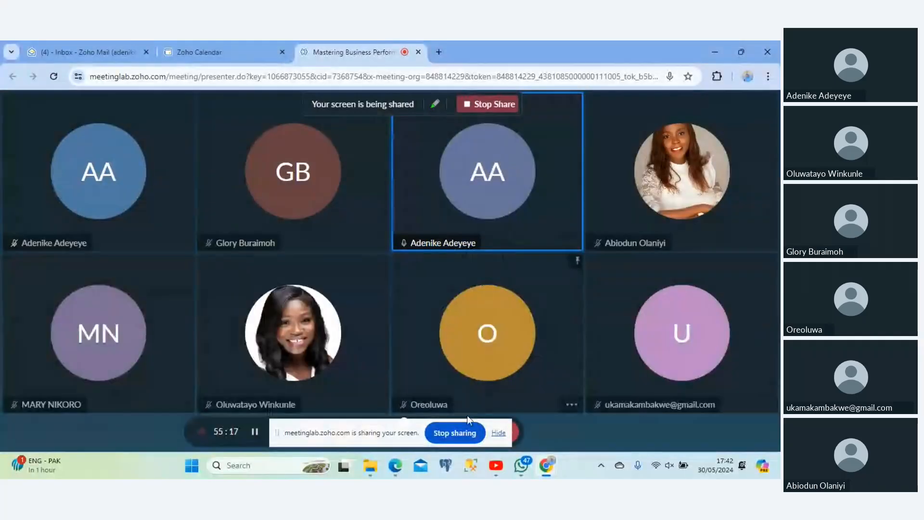
left_click(497, 433)
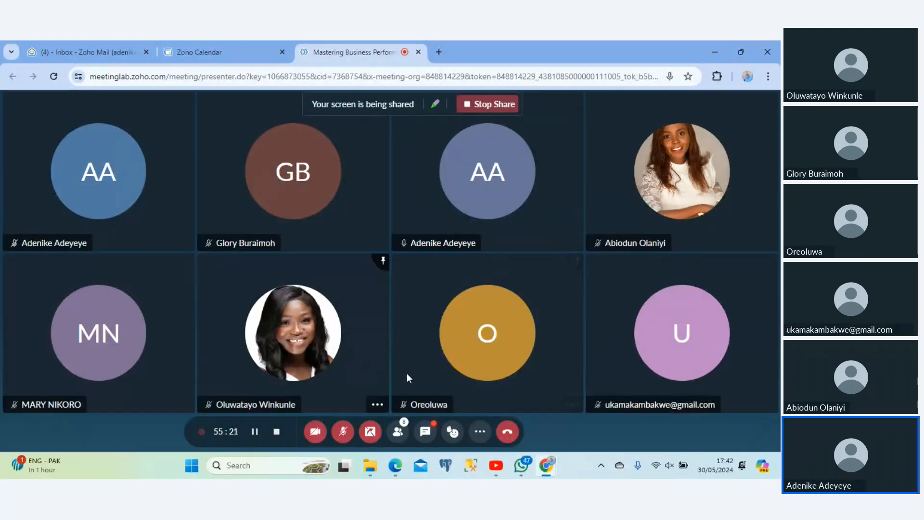
Find and start Excel through the Windows search and create a blank workbook.
left_click(193, 465)
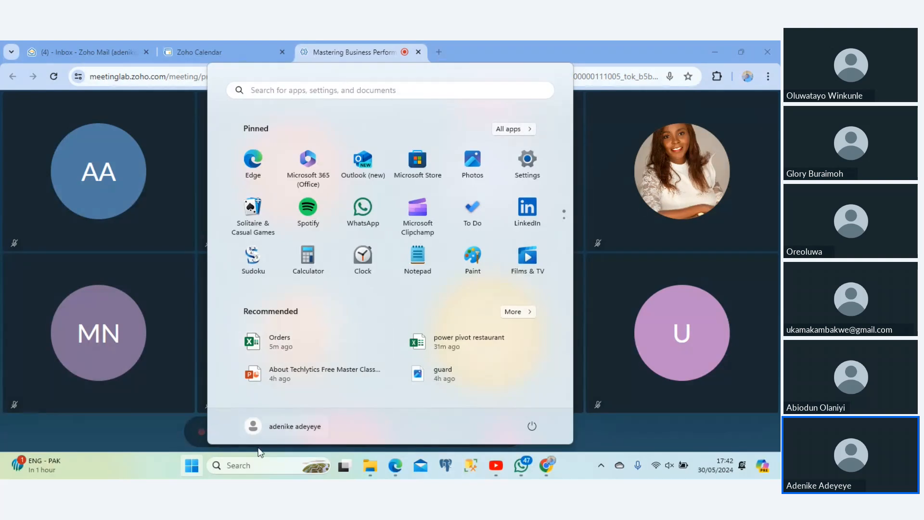
left_click(253, 464)
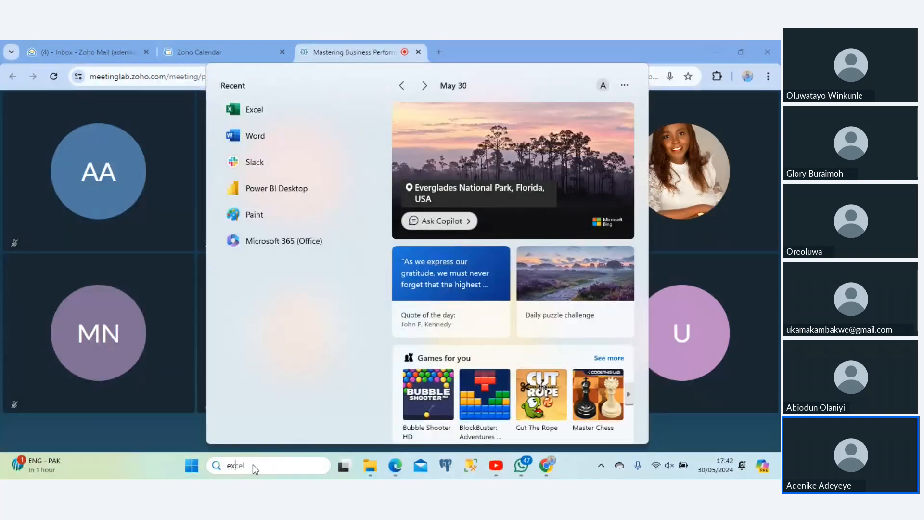
type("exe")
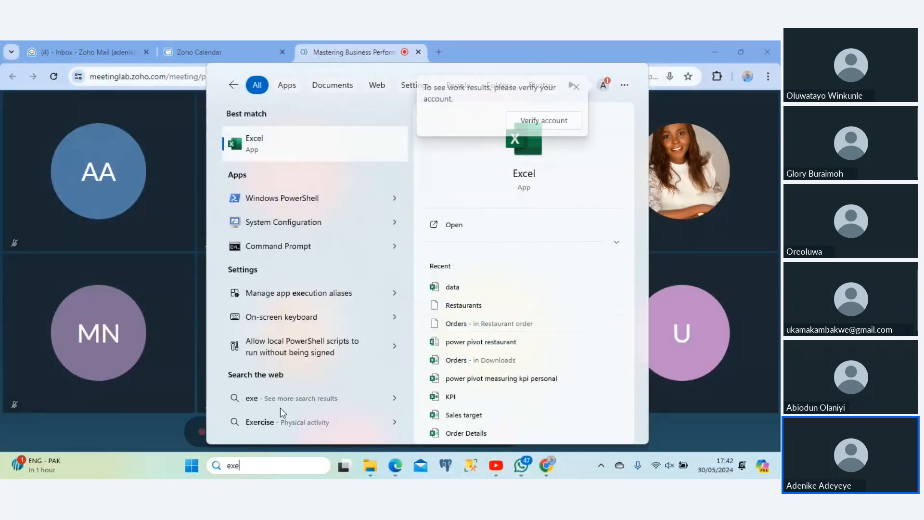
left_click(454, 225)
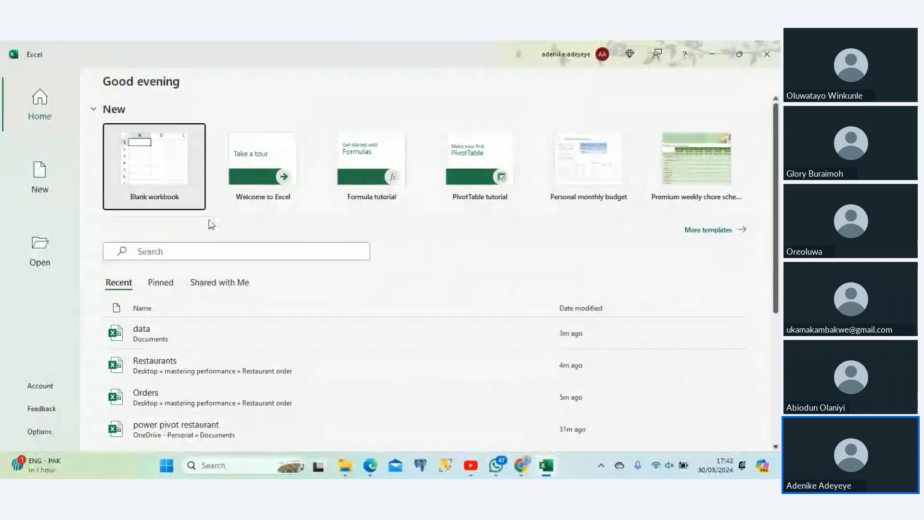
left_click(151, 183)
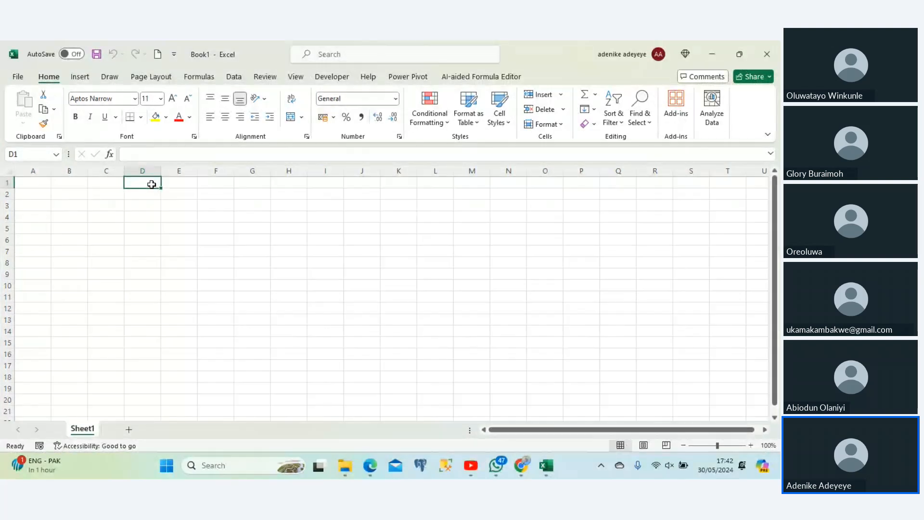
Open the Power Pivot data model window for the new workbook and maximize it.
left_click(411, 80)
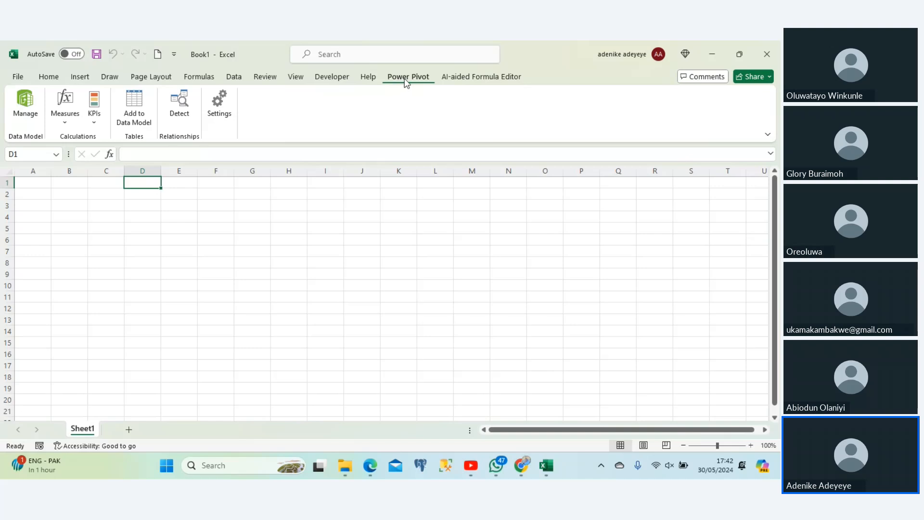
left_click(25, 112)
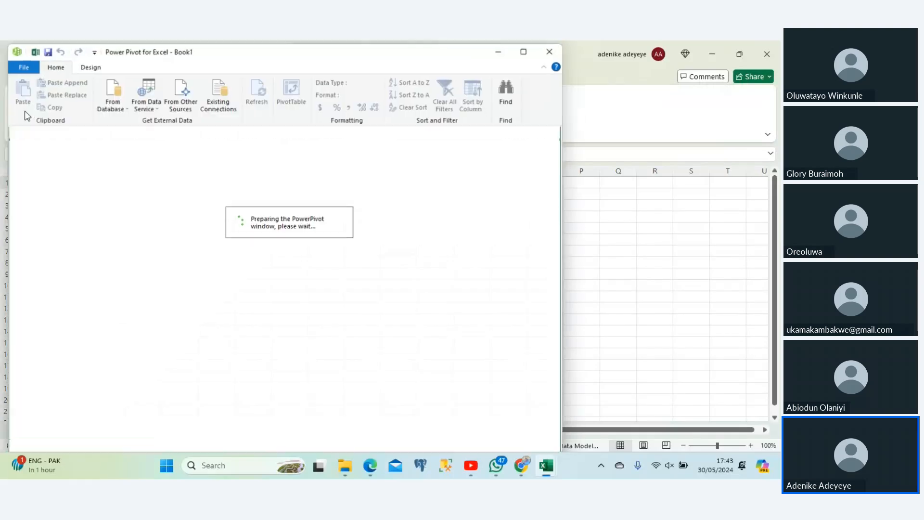
left_click(530, 50)
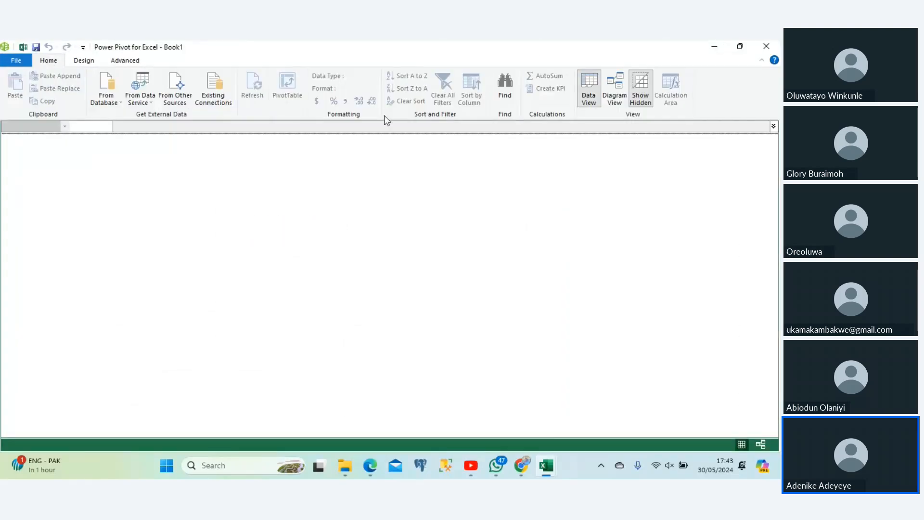
Start a table import from an Excel file, using the first row as column headers.
left_click(170, 91)
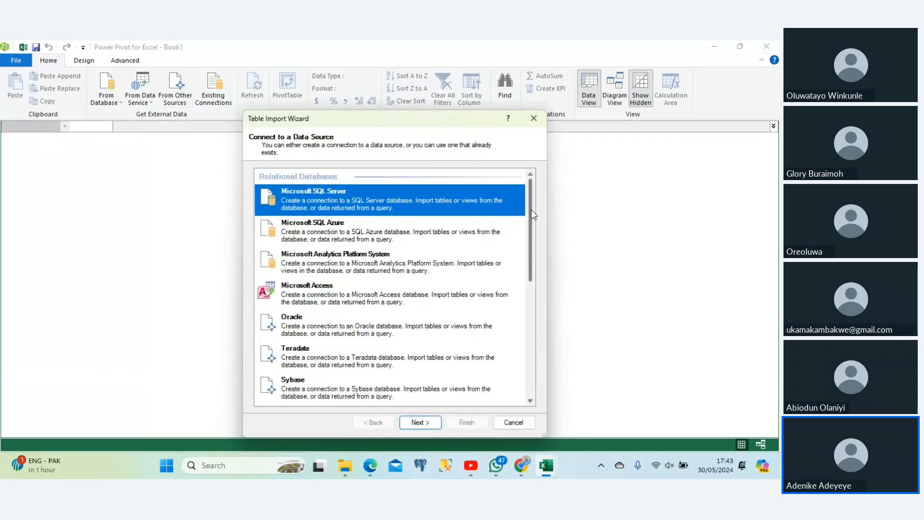
left_click_drag(530, 210, 531, 327)
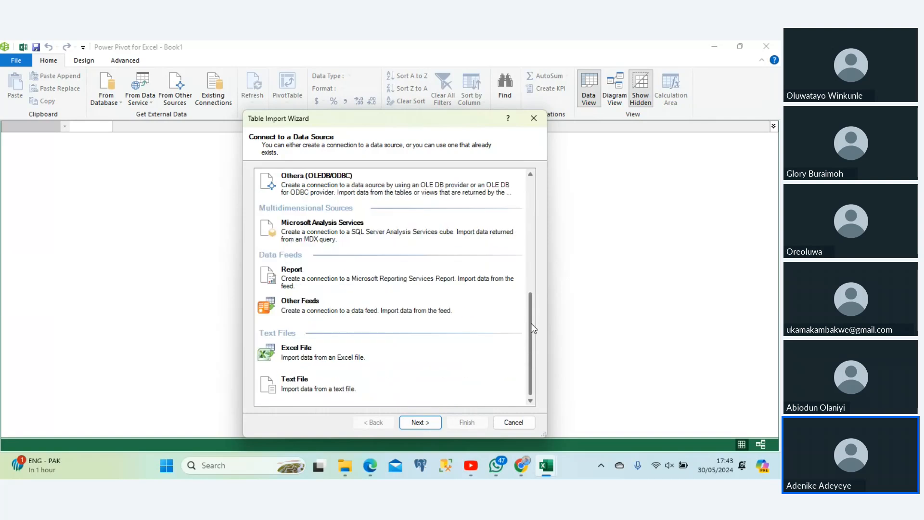
double_click(302, 355)
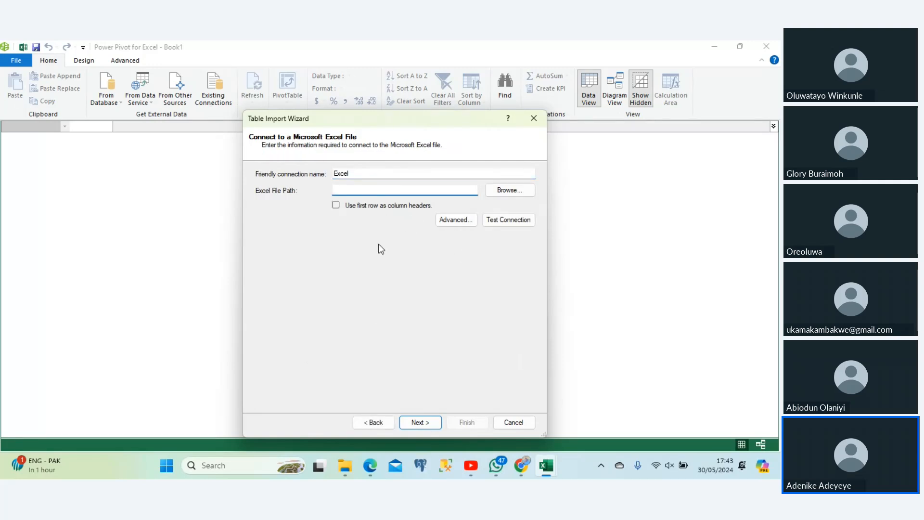
left_click(338, 207)
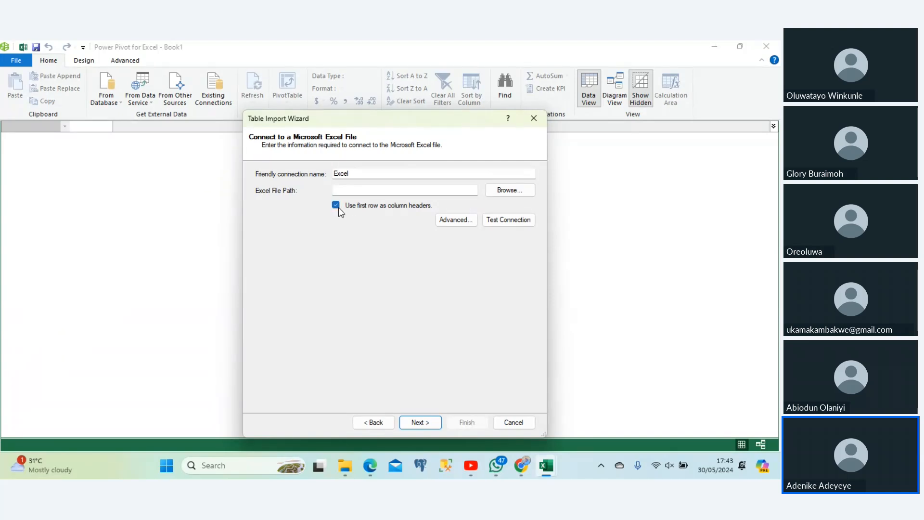
Choose the data workbook from the Documents folder as the import source and proceed to the table selection.
left_click(507, 190)
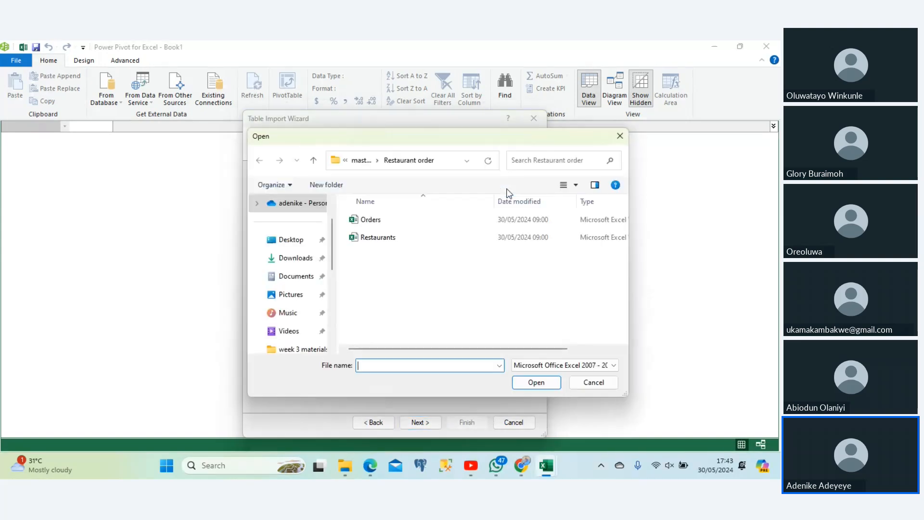
left_click(296, 281)
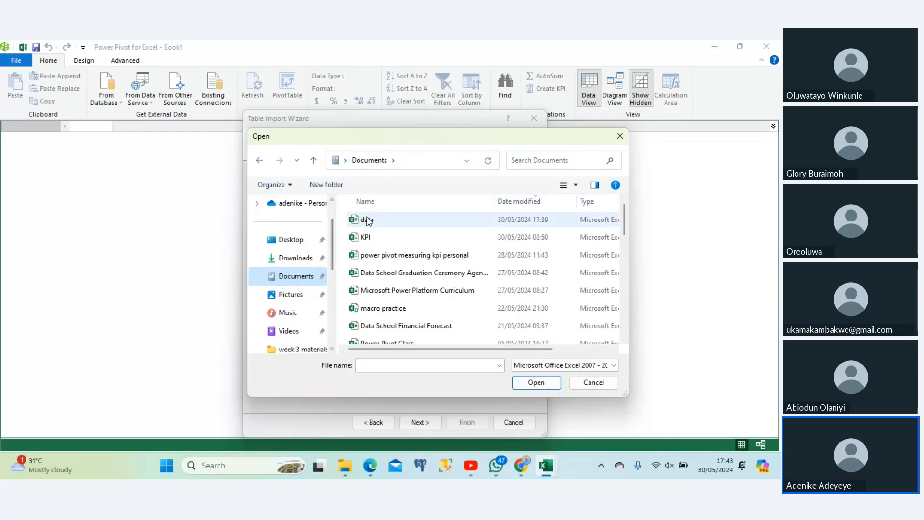
left_click(367, 220)
double_click(368, 220)
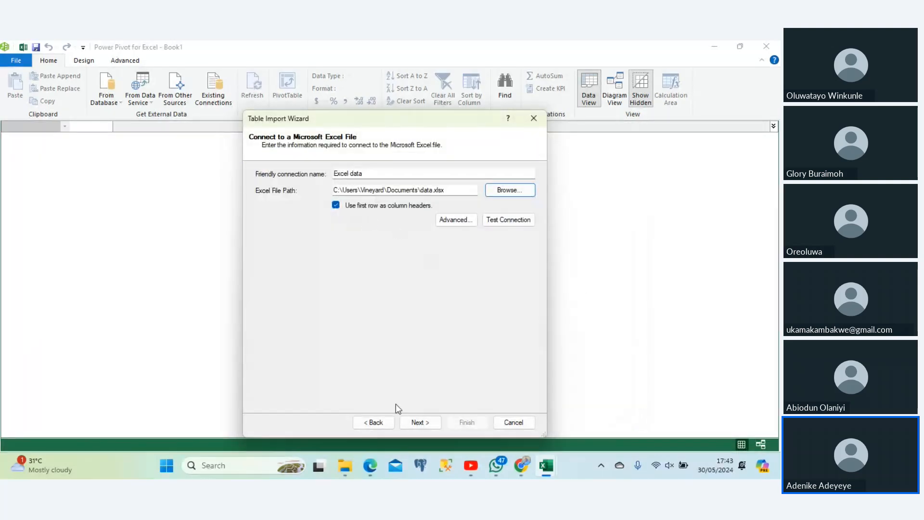
left_click(417, 424)
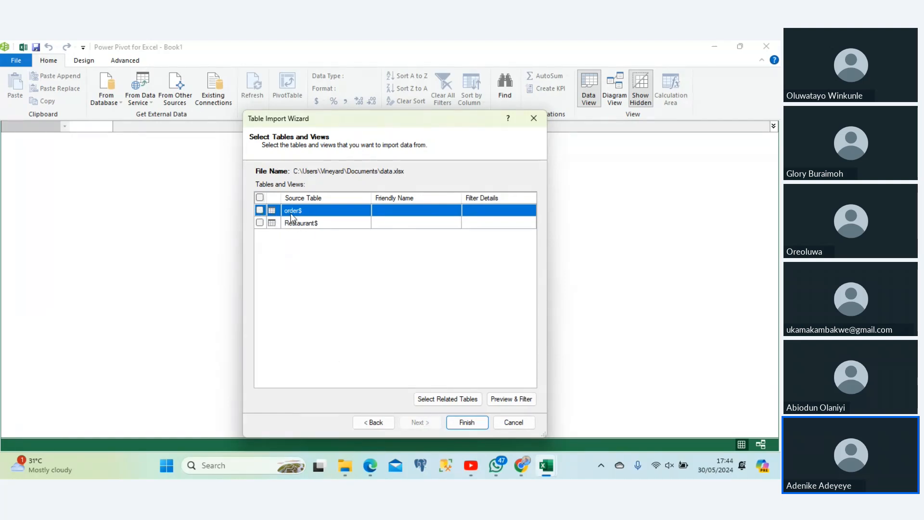
Import the order$ and Restaurant$ source tables into the data model and close the import wizard.
left_click(260, 211)
left_click(261, 223)
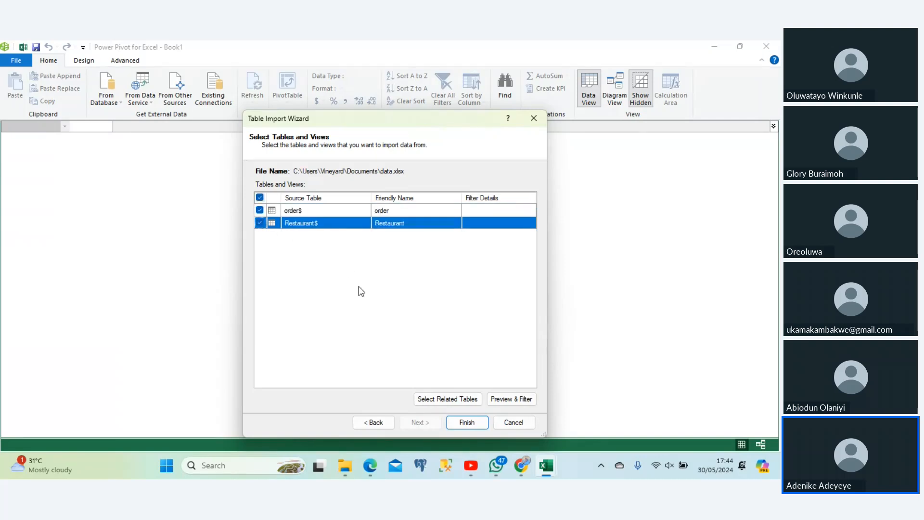
left_click(463, 426)
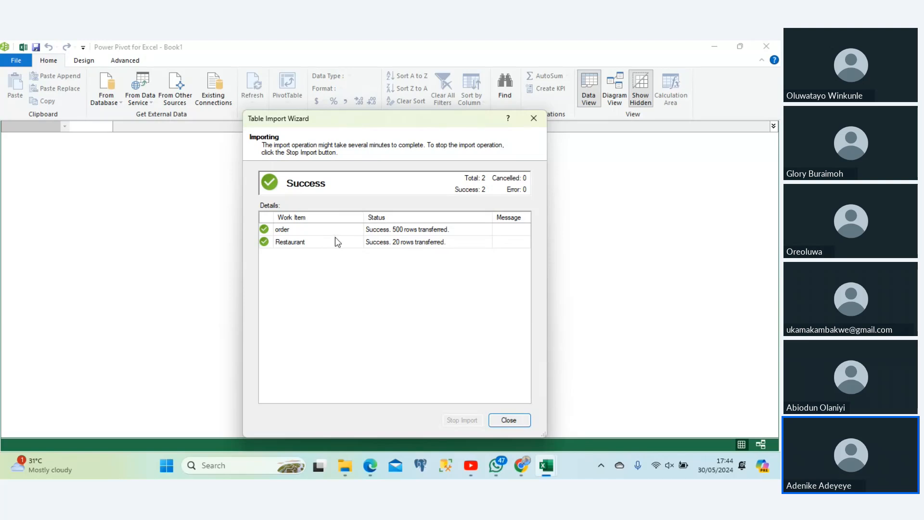
left_click(505, 419)
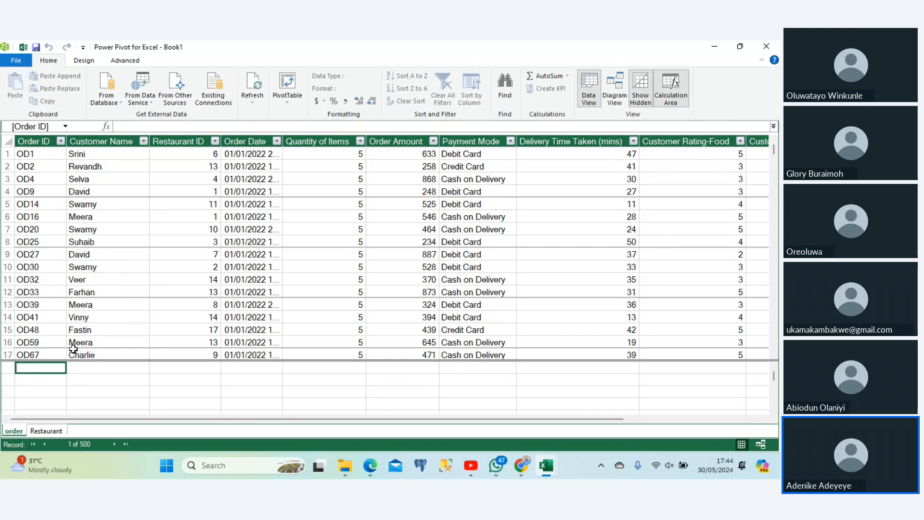
Review the columns of the imported order and Restaurant tables, checking Customer Name, Restaurant ID and the rating fields.
left_click(43, 433)
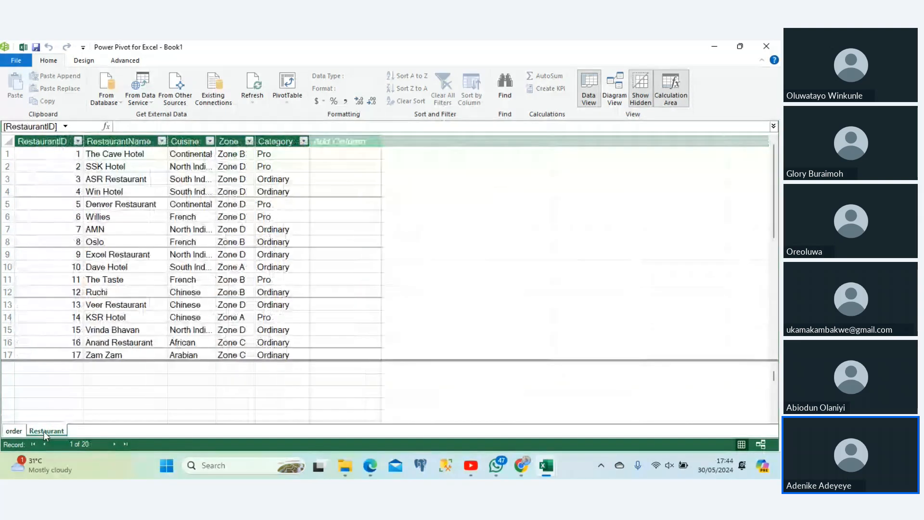
left_click(14, 431)
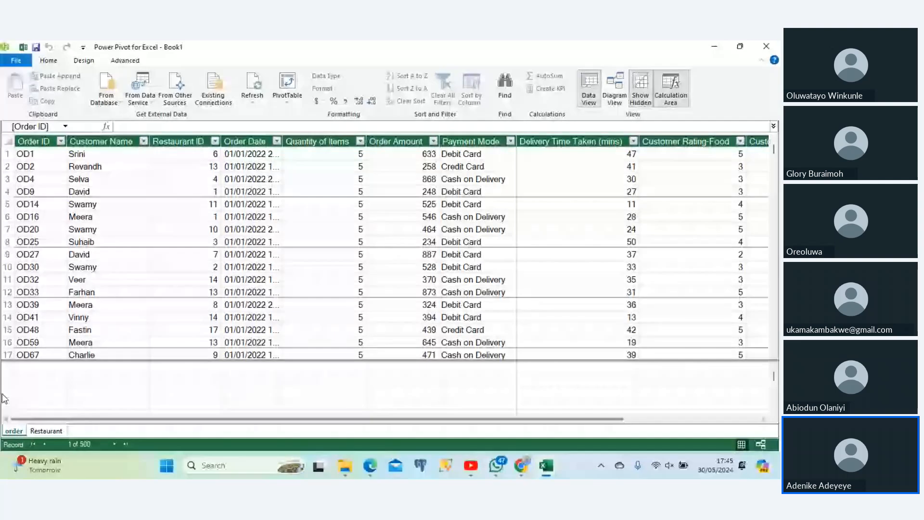
left_click(82, 141)
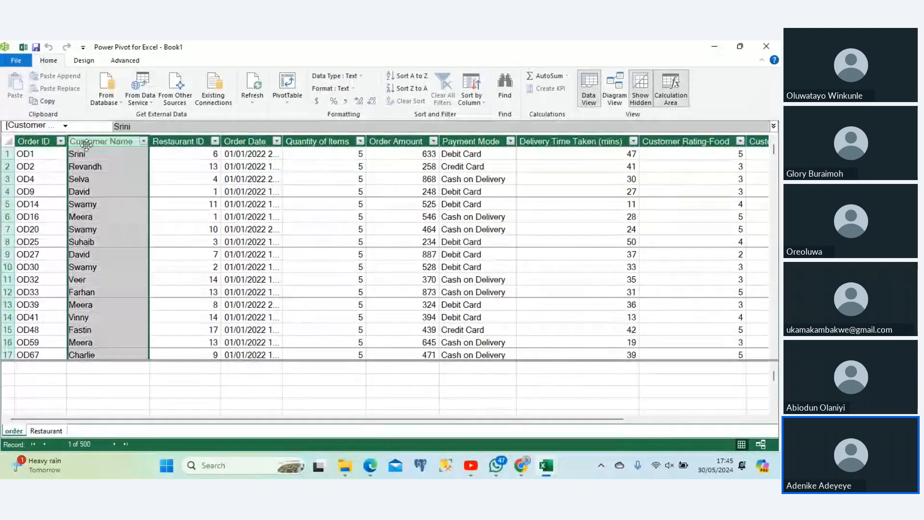
left_click(158, 141)
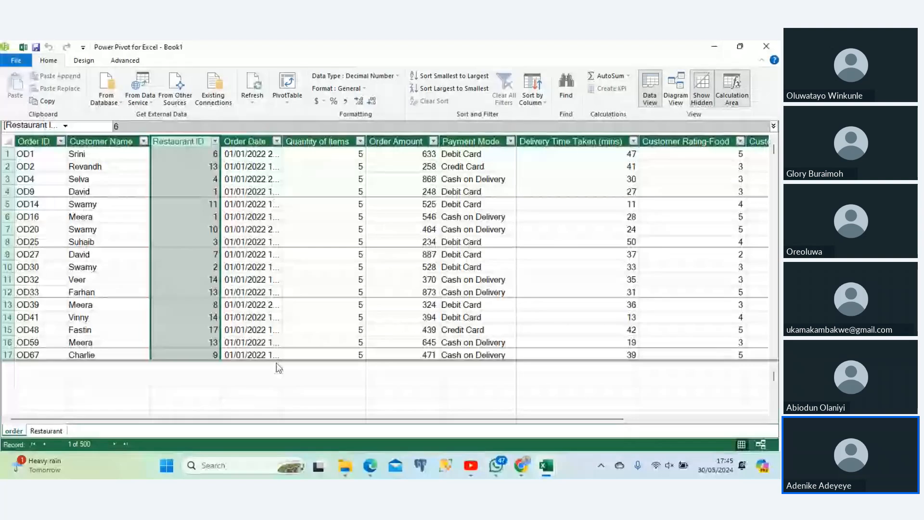
left_click_drag(202, 422, 339, 418)
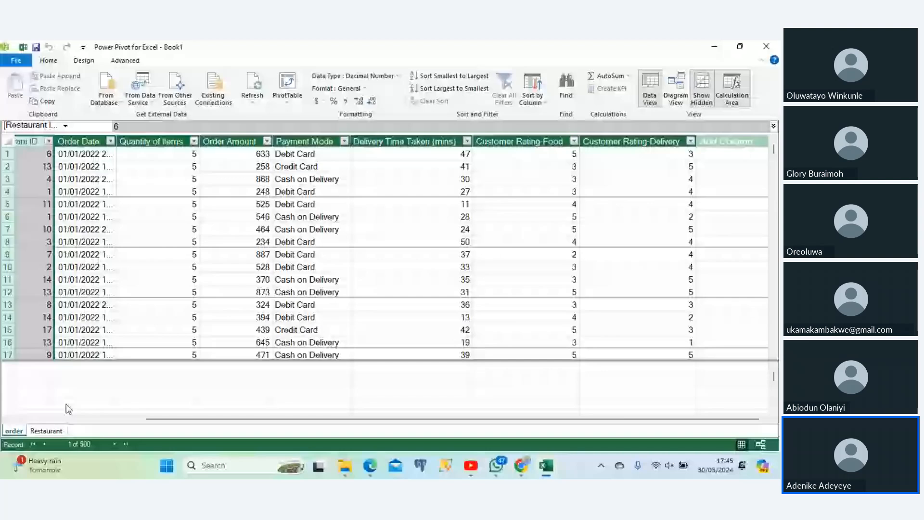
left_click(38, 431)
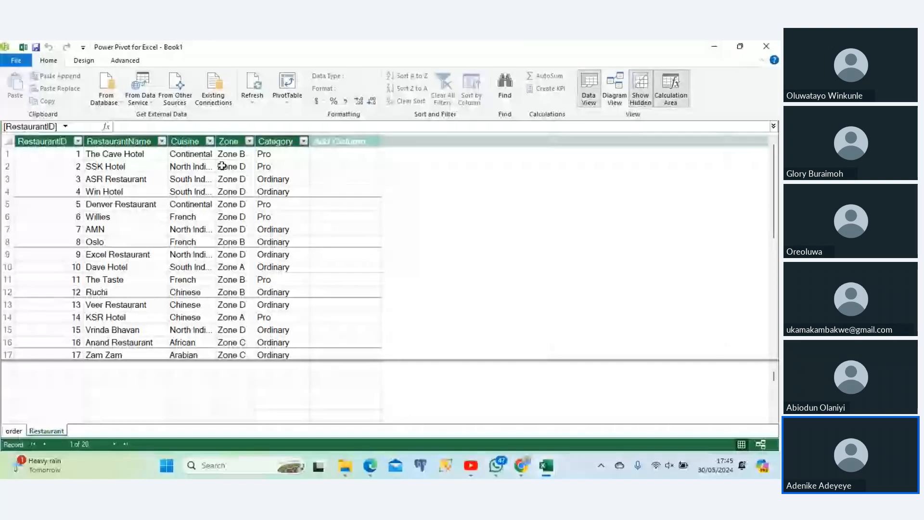
left_click(13, 432)
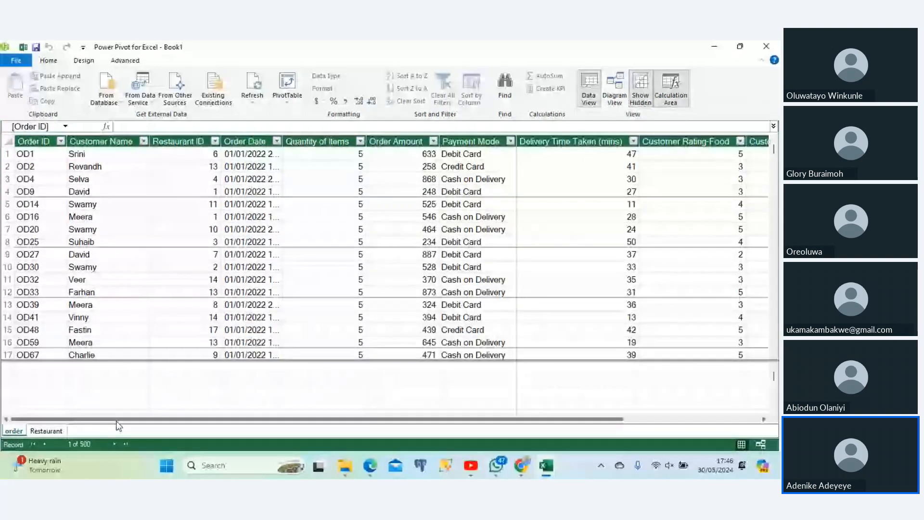
left_click_drag(117, 420, 264, 402)
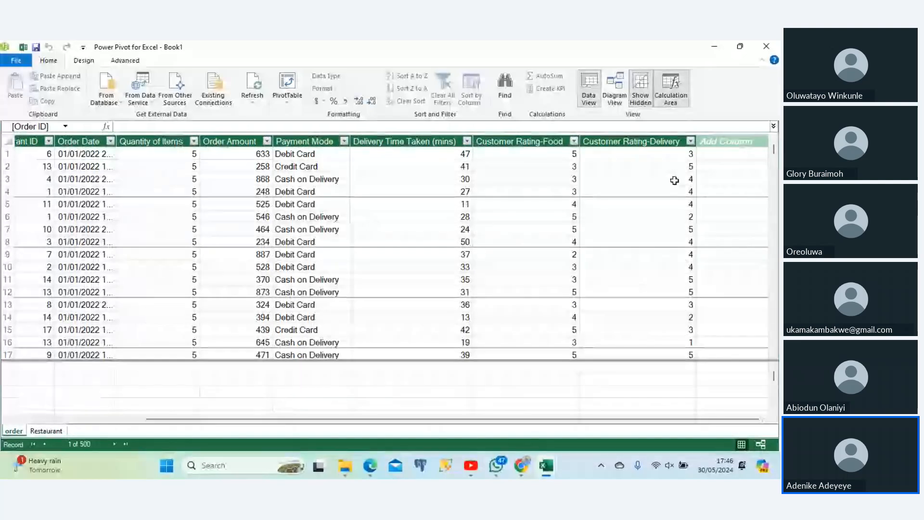
left_click(715, 154)
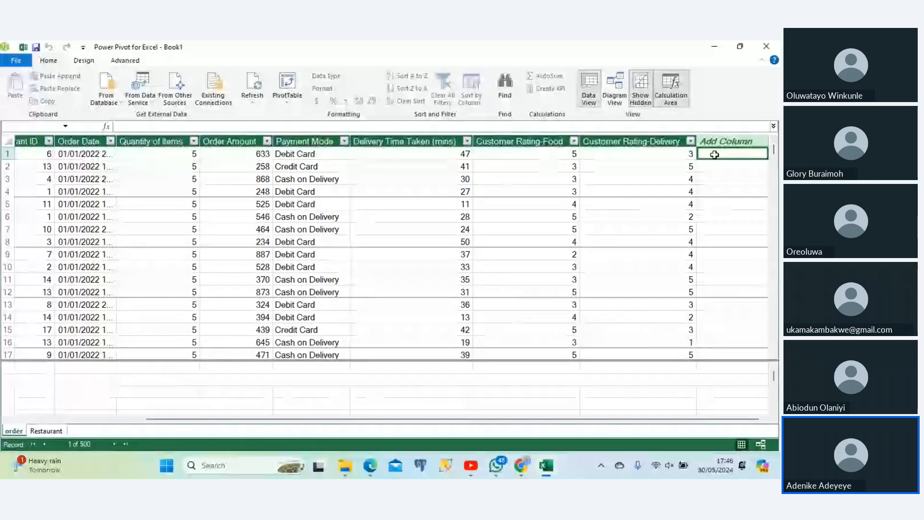
type("=")
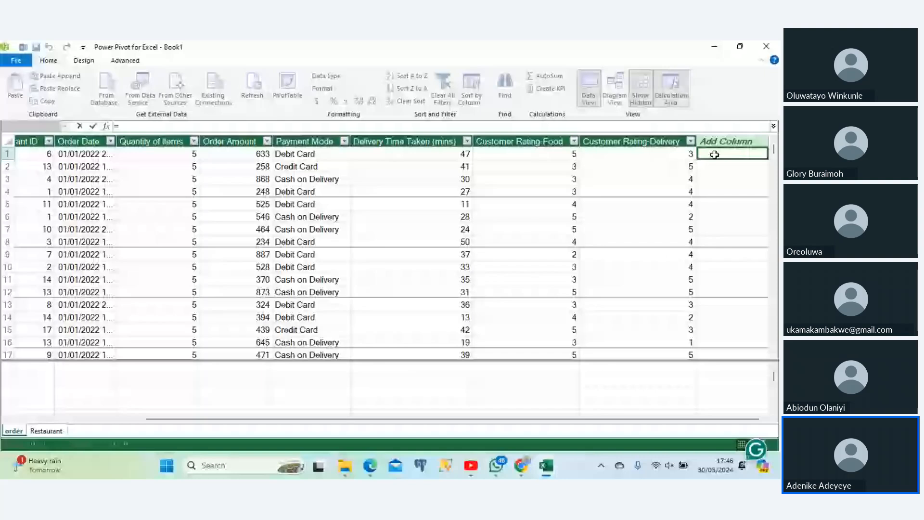
type("RELATED(")
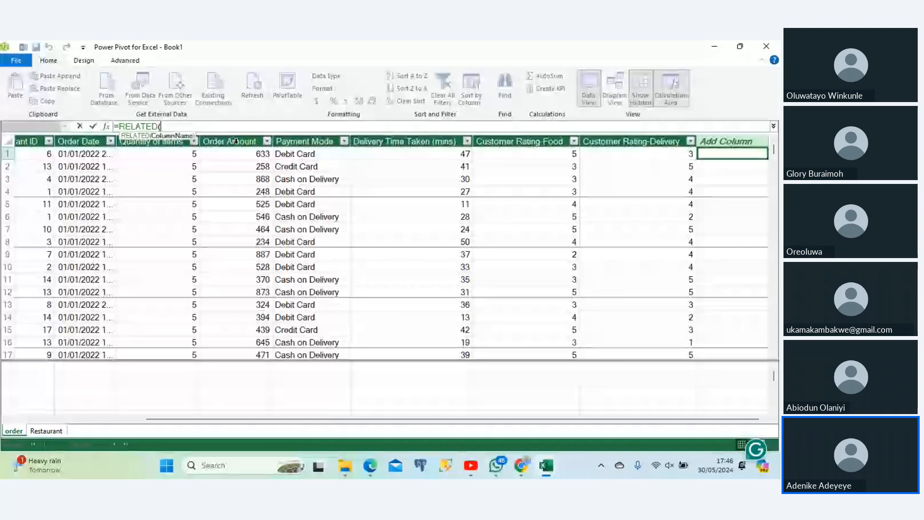
type("re")
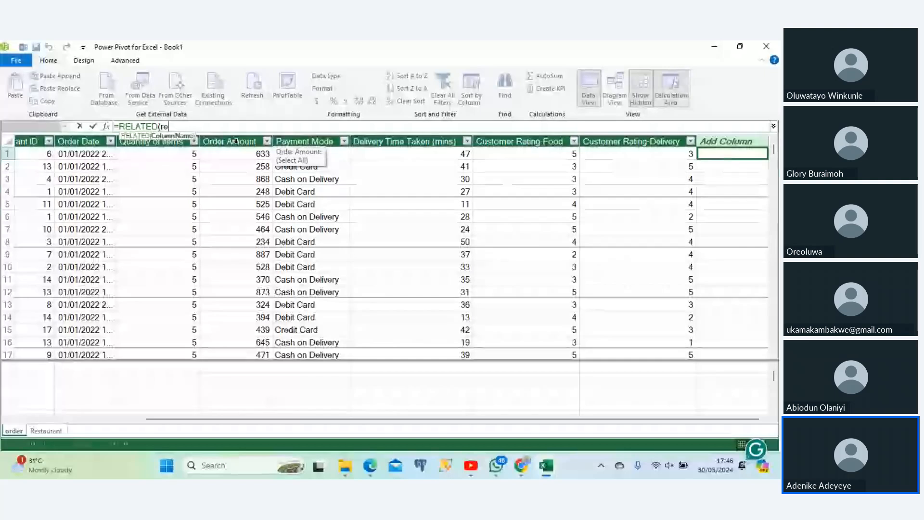
key("BackSpace")
key("BackSpace")
key("BackSpace")
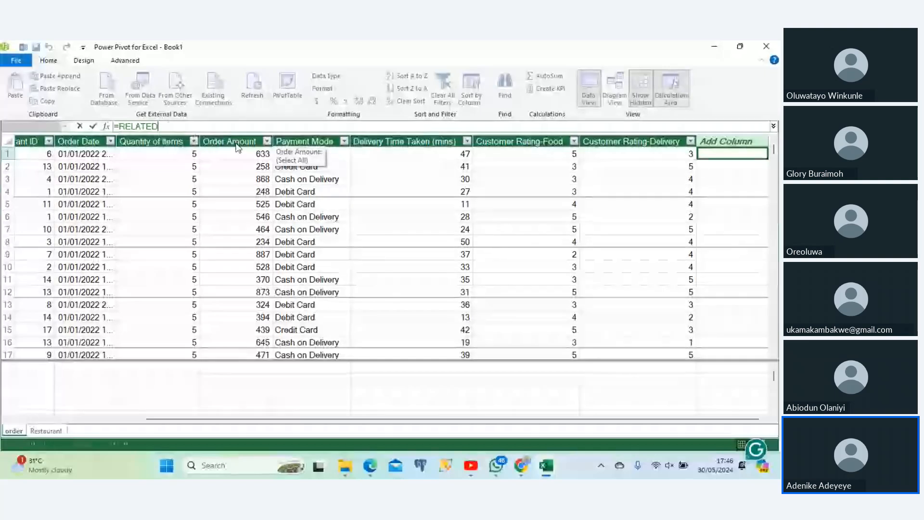
key("Escape")
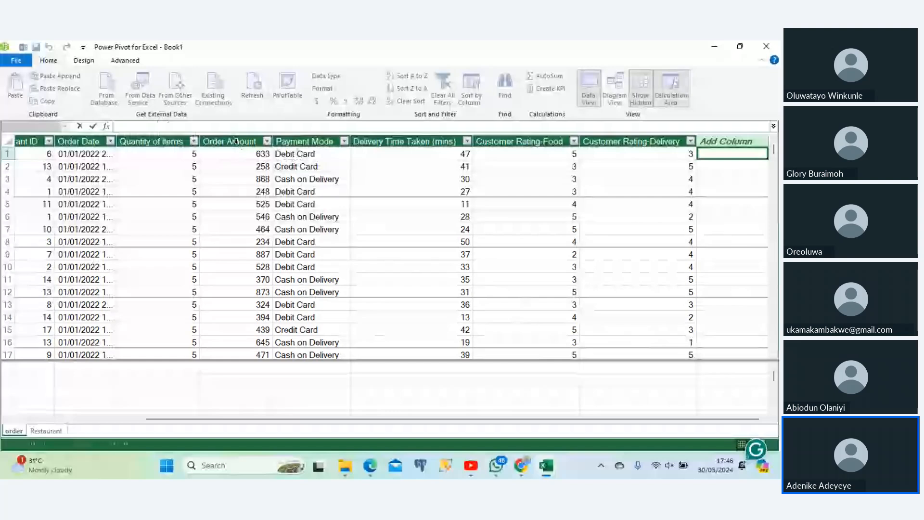
left_click(236, 280)
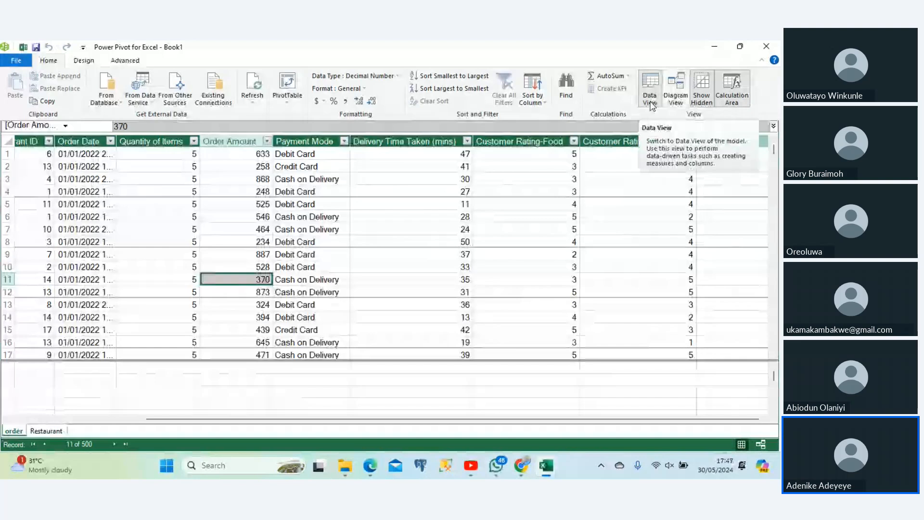
Display the data model in Diagram View and enlarge the order and Restaurant tables so all their fields fit.
left_click(677, 98)
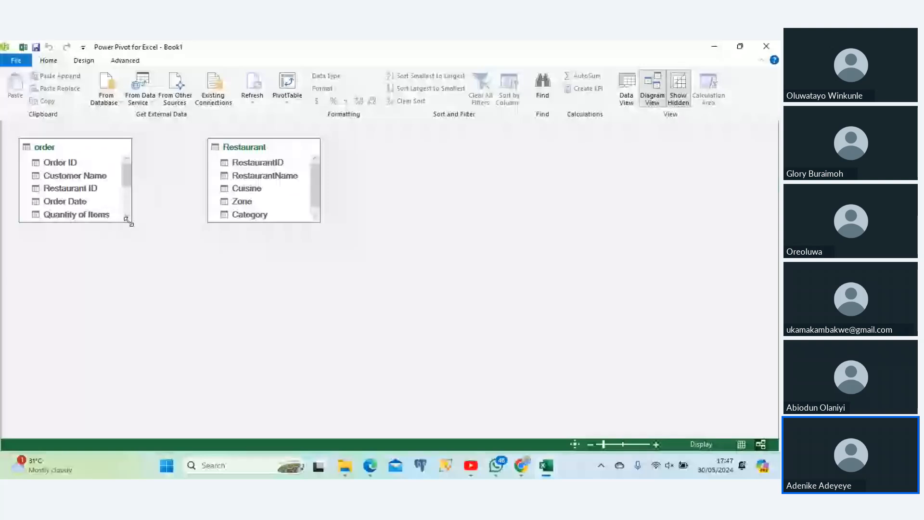
left_click_drag(131, 221, 141, 334)
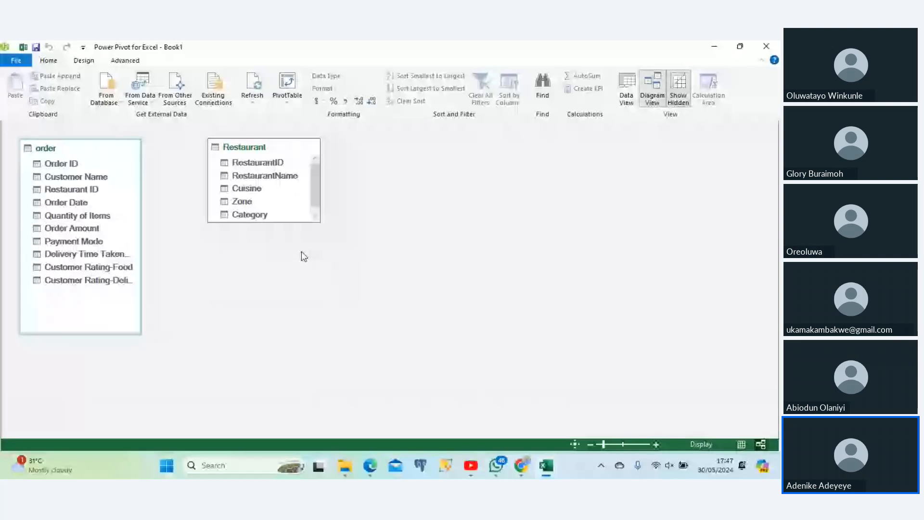
left_click_drag(320, 221, 343, 332)
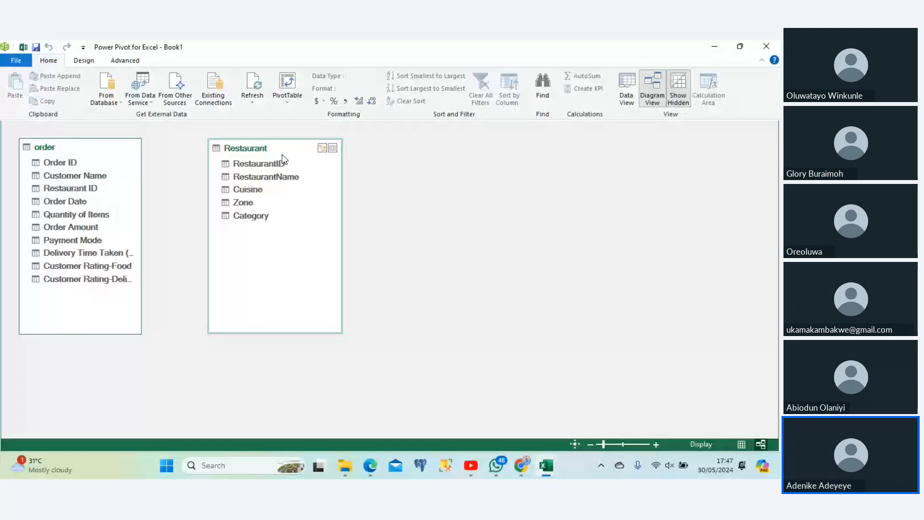
Switch to the online meeting, hide the screen-sharing notice and return to the Power Pivot window.
key("alt+Tab")
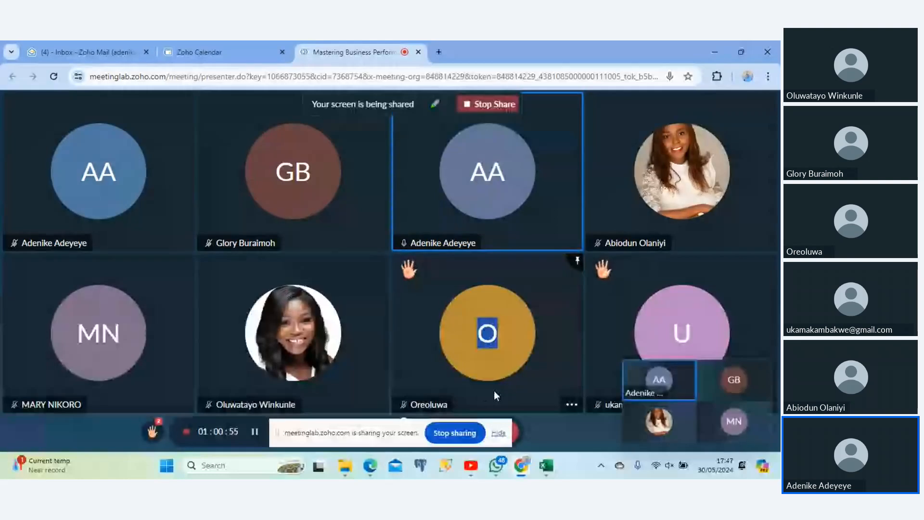
left_click(498, 433)
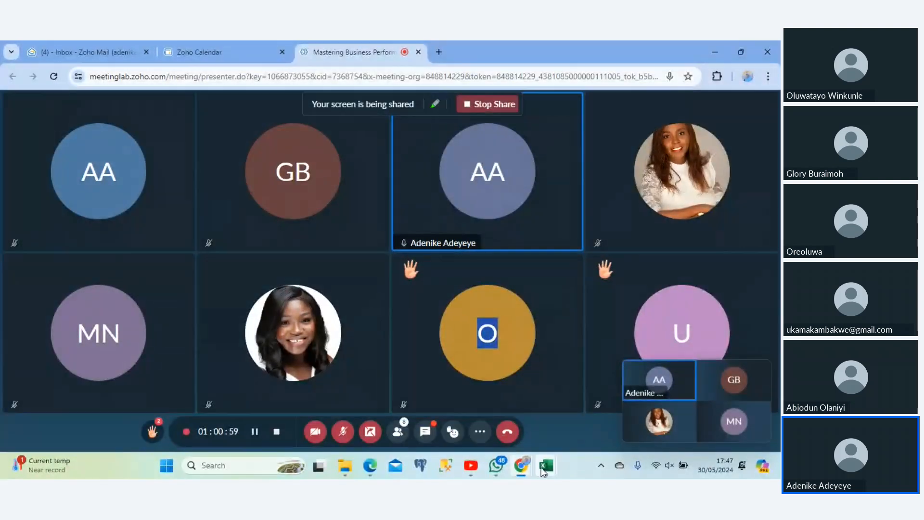
left_click(543, 465)
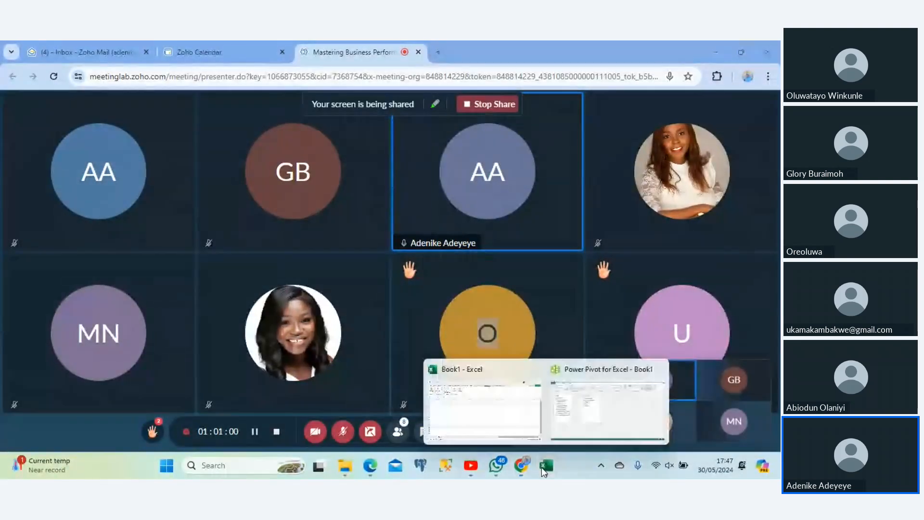
left_click(569, 415)
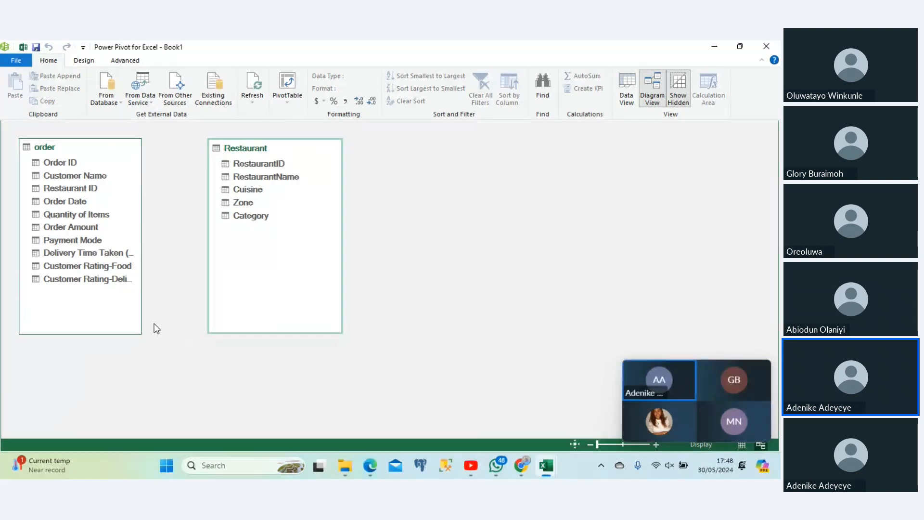
Enlarge the order and Restaurant tables further in the diagram and move Restaurant farther away from order.
left_click_drag(141, 333, 179, 355)
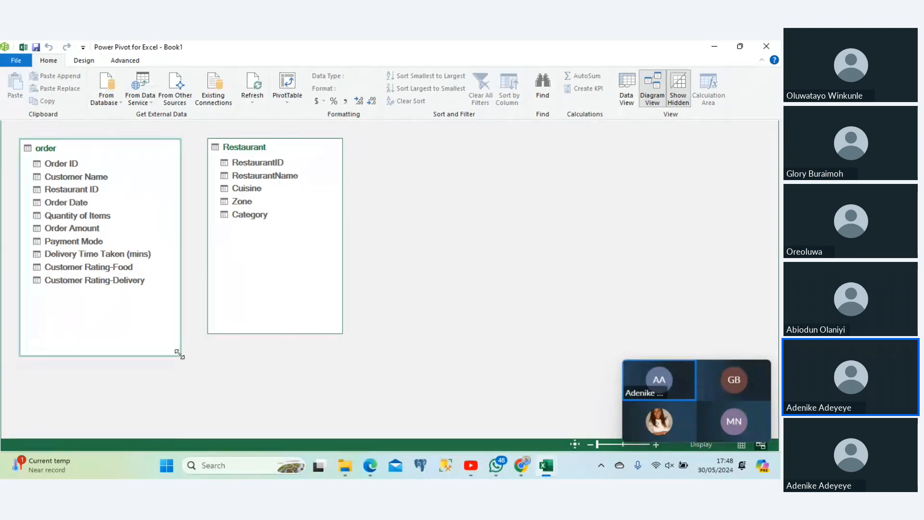
left_click_drag(343, 331, 396, 355)
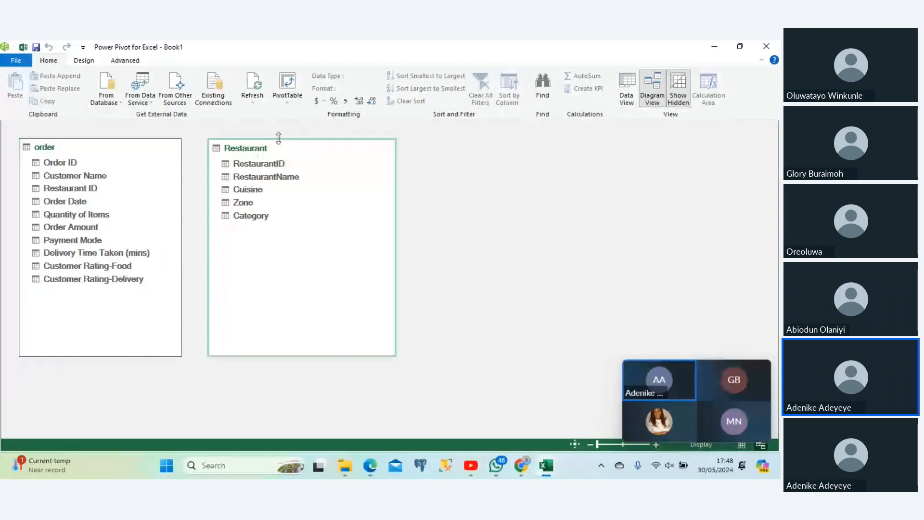
left_click_drag(302, 145, 437, 140)
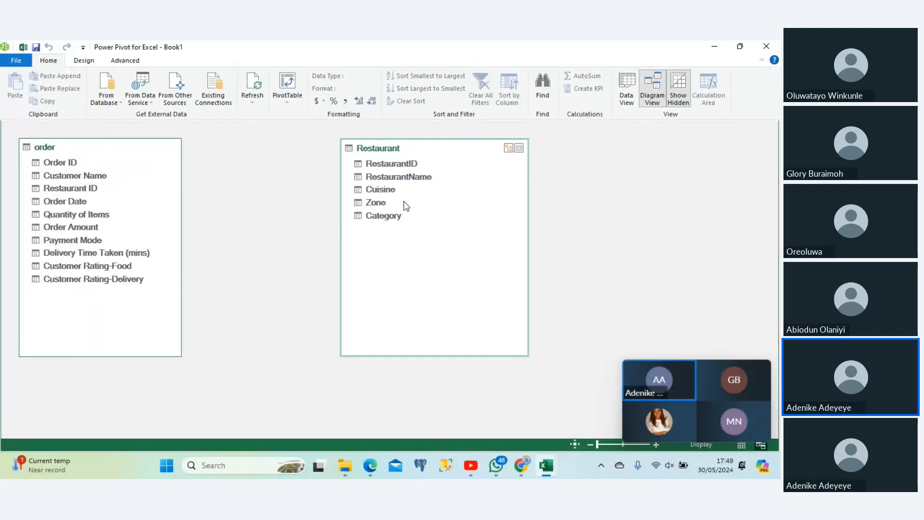
Create a relationship between RestaurantID in the Restaurant table and Restaurant ID in the order table.
left_click(388, 167)
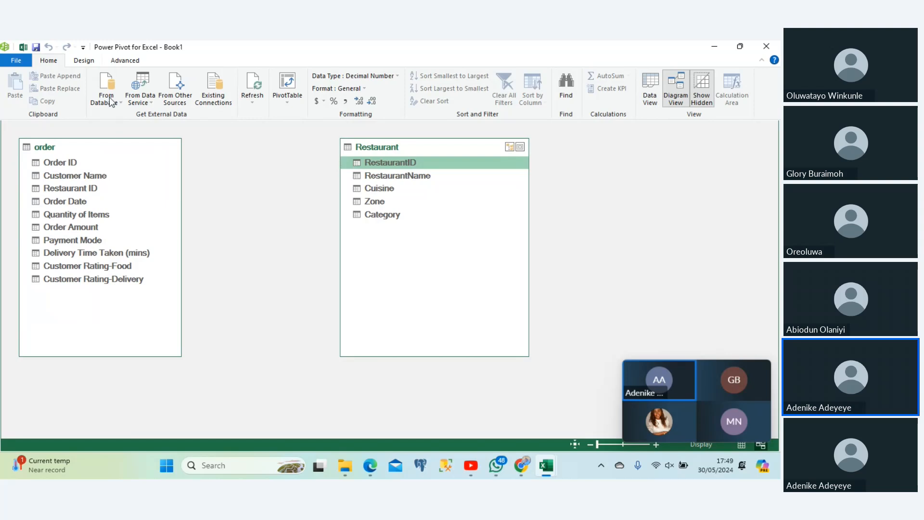
left_click(82, 61)
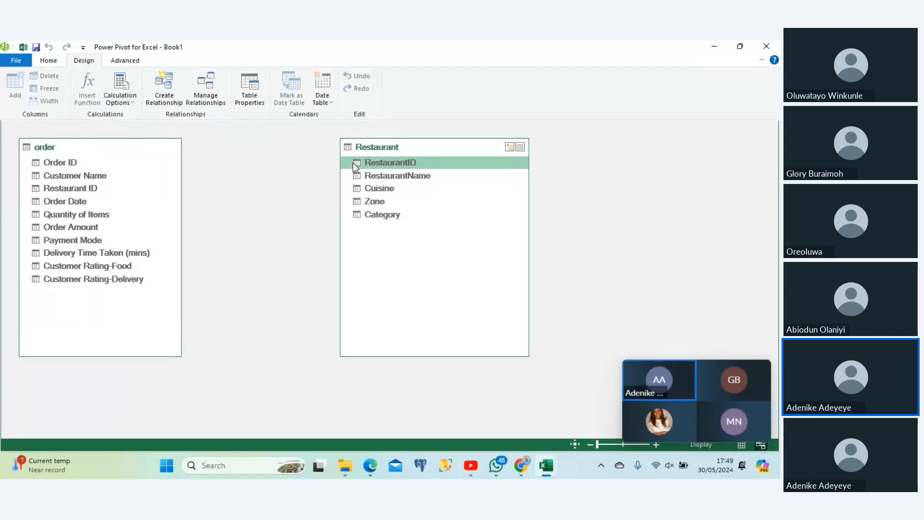
left_click_drag(353, 163, 92, 192)
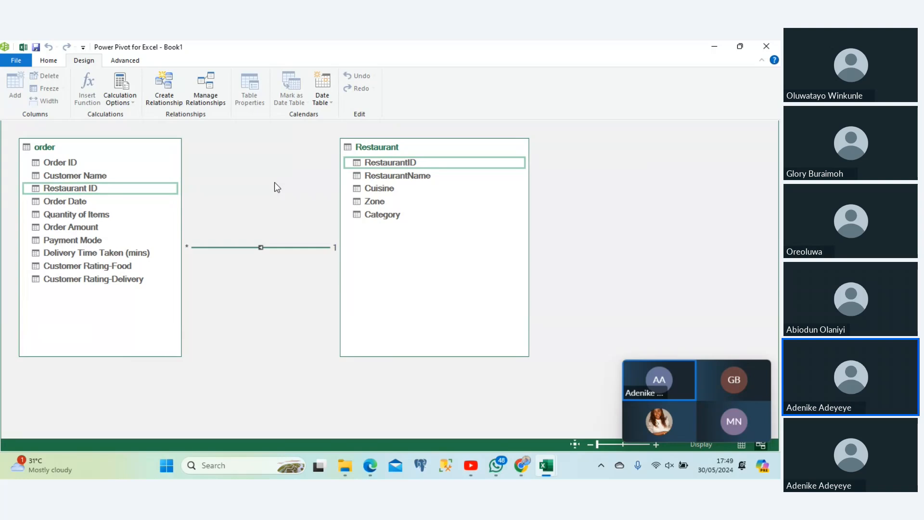
Show the order table in Data View and add a calculated column with the formula =RELATED(Restaurant[RestaurantName]).
left_click(49, 60)
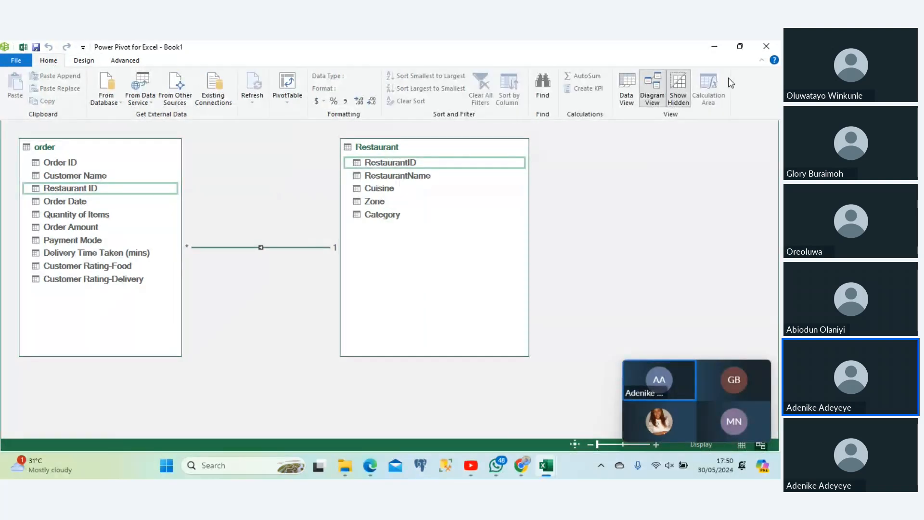
left_click(627, 92)
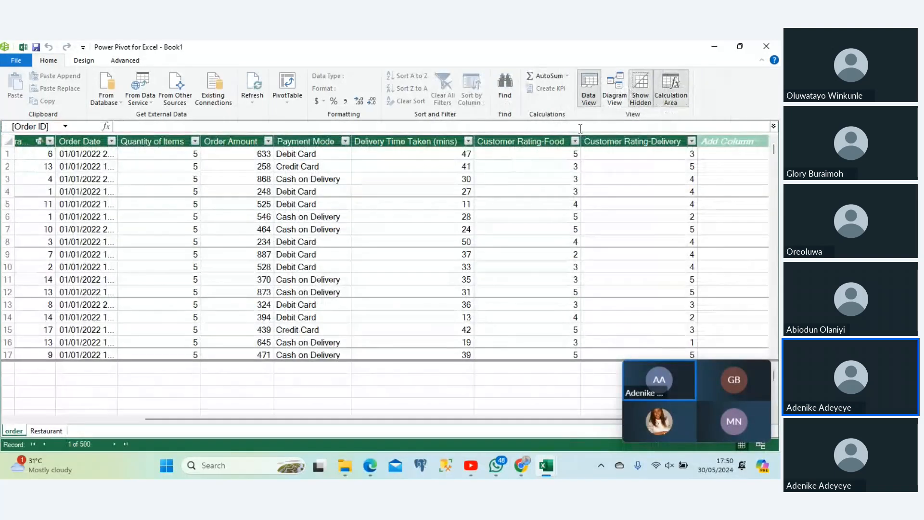
left_click(718, 156)
type("=")
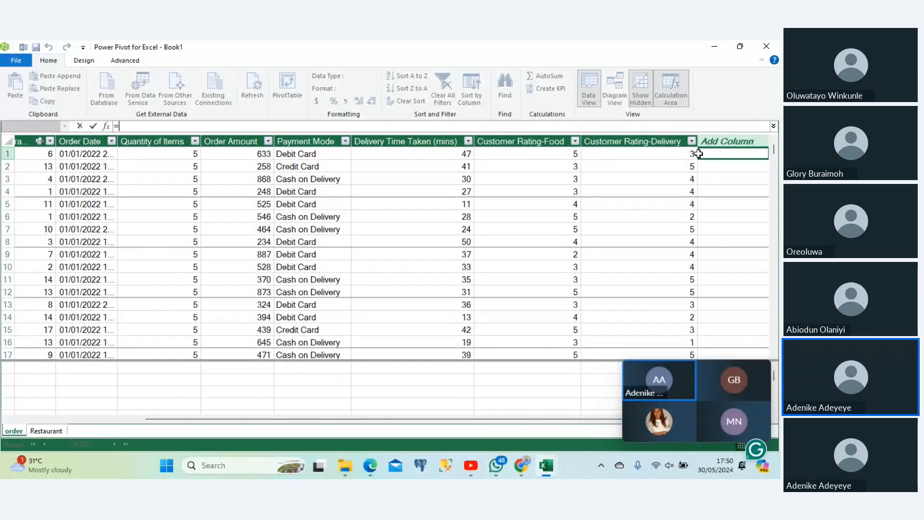
type("RELATED(")
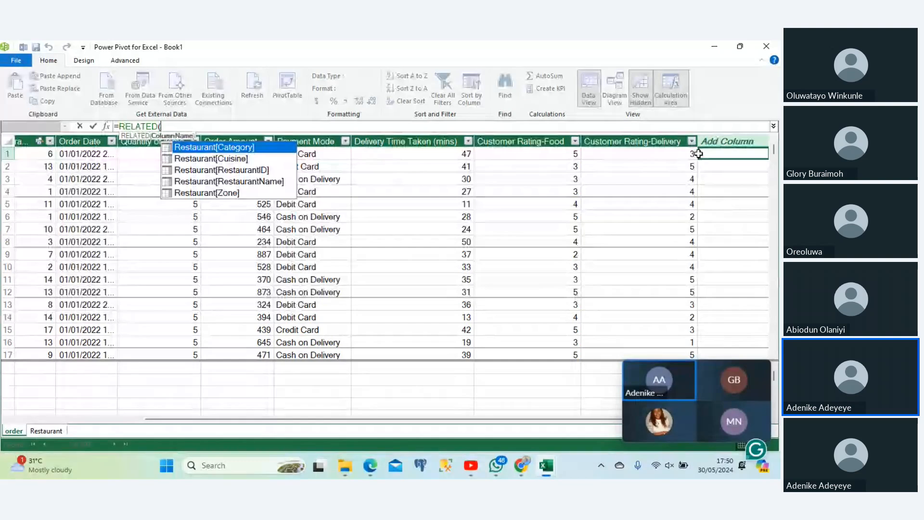
key("Down")
key("Down")
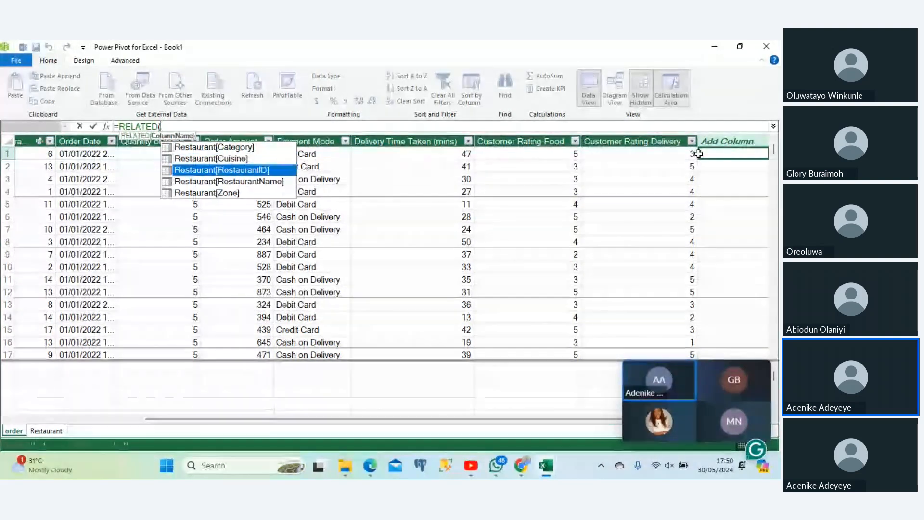
key("Down")
key("Tab")
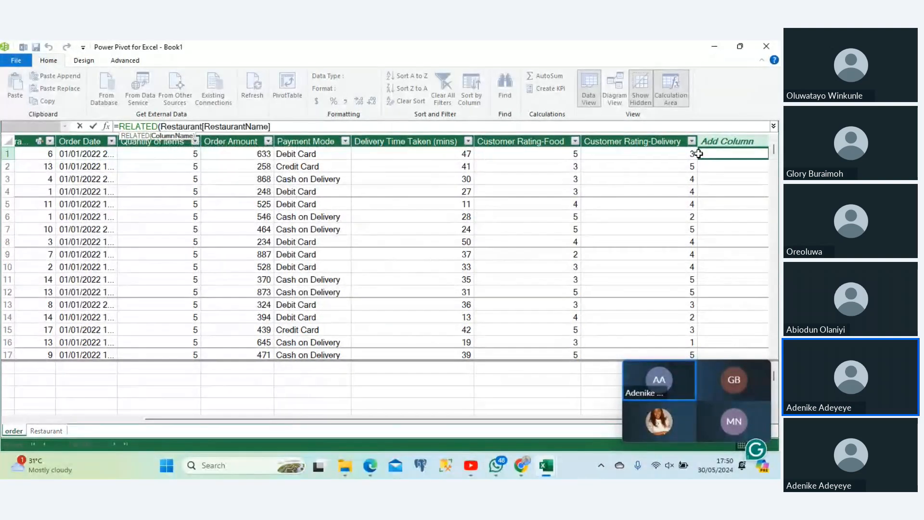
type(")")
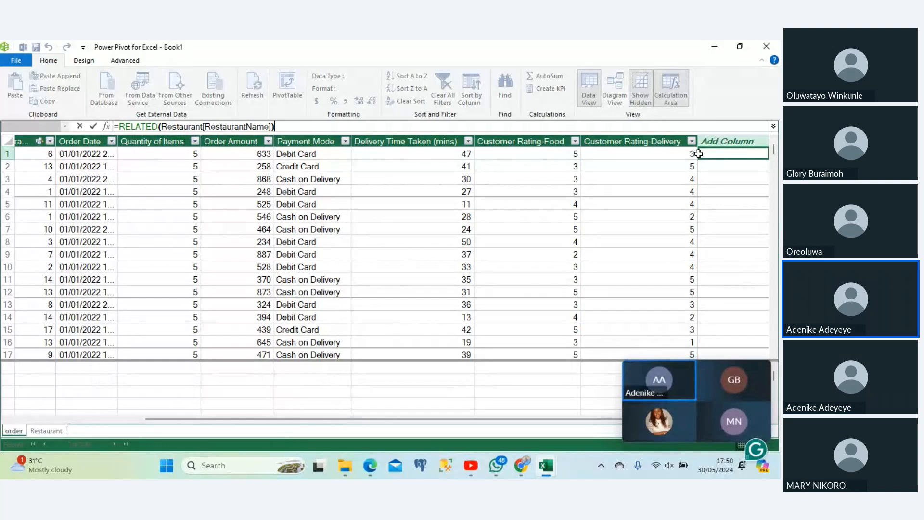
key("Return")
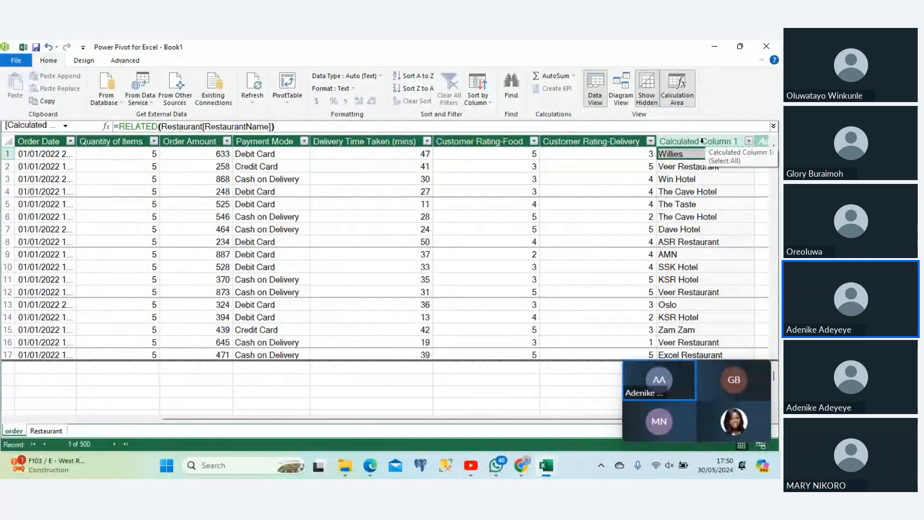
Rename the new calculated column in the order table to Restaurant Name.
double_click(703, 141)
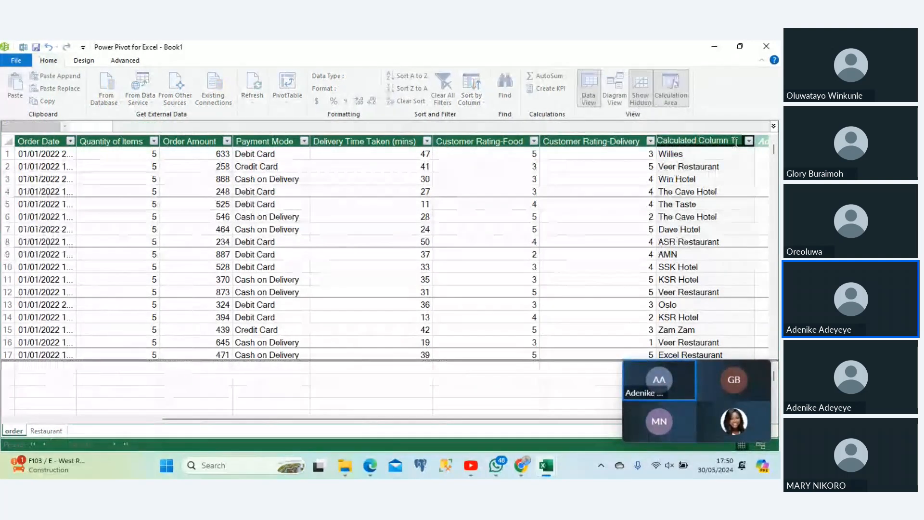
left_click_drag(736, 141, 657, 150)
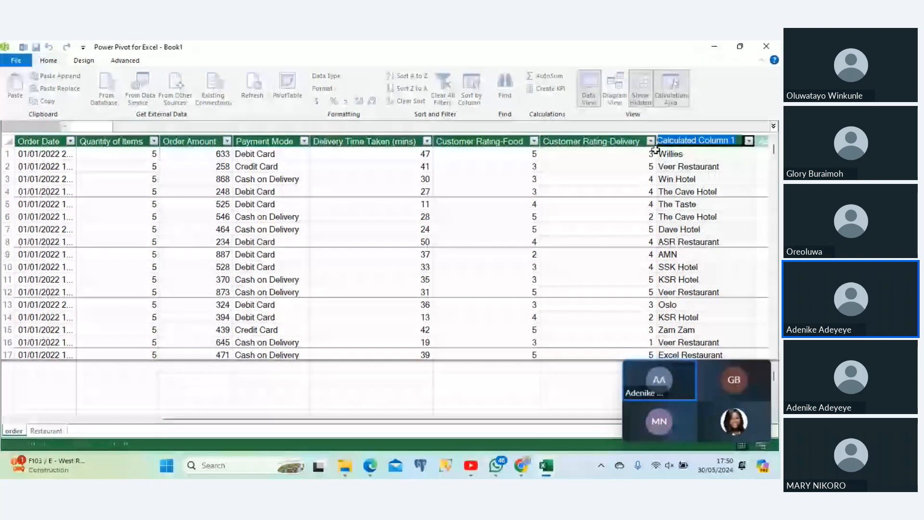
type("Restaurant Name")
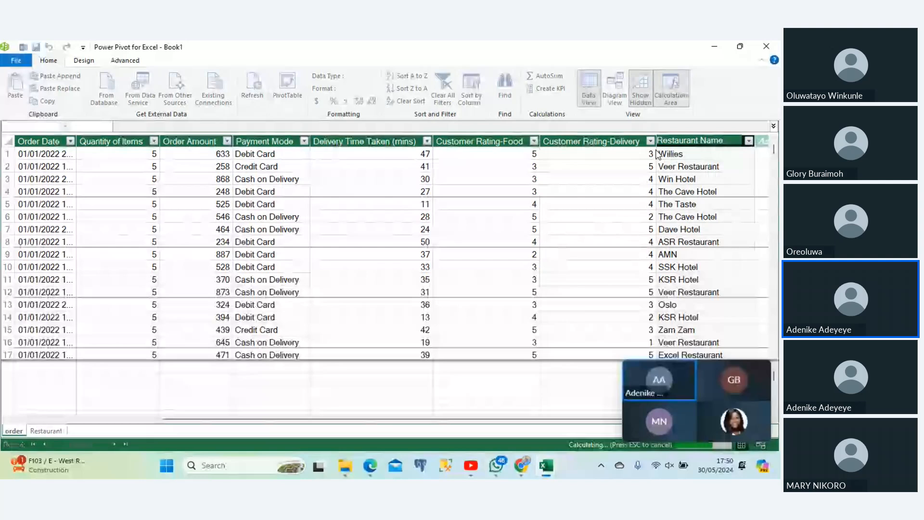
key("Return")
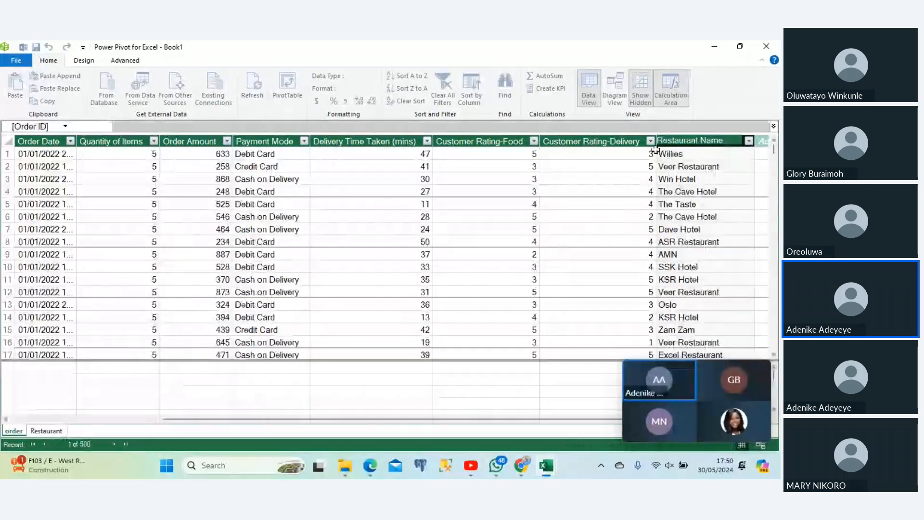
left_click(587, 393)
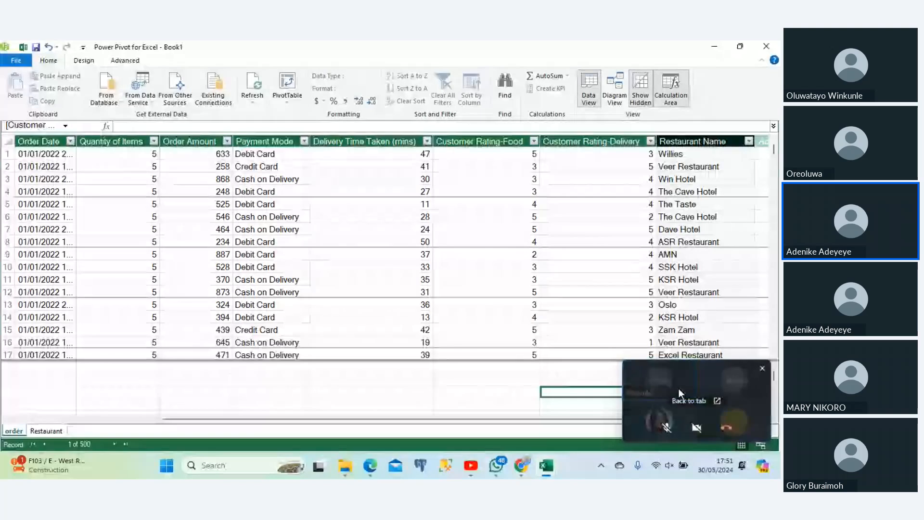
left_click(525, 381)
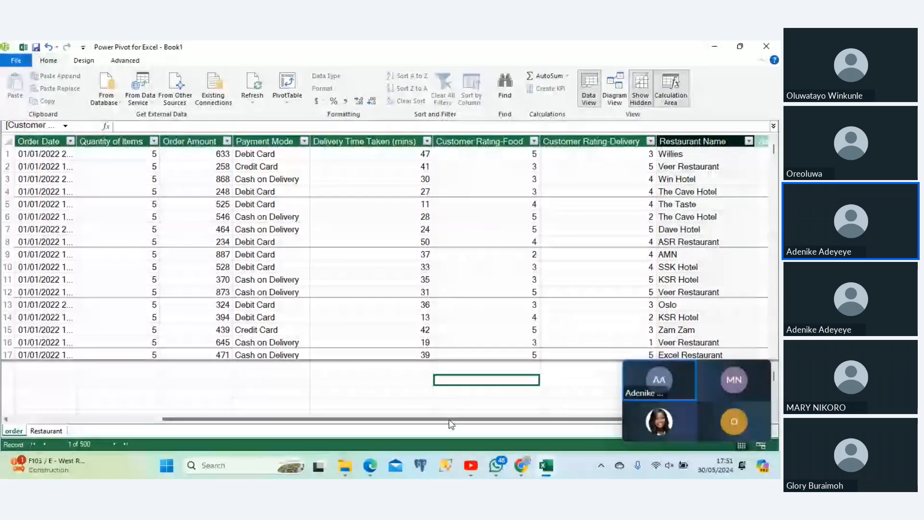
Select the first cell of the empty column beside Restaurant Name in the order table.
left_click_drag(455, 419, 525, 388)
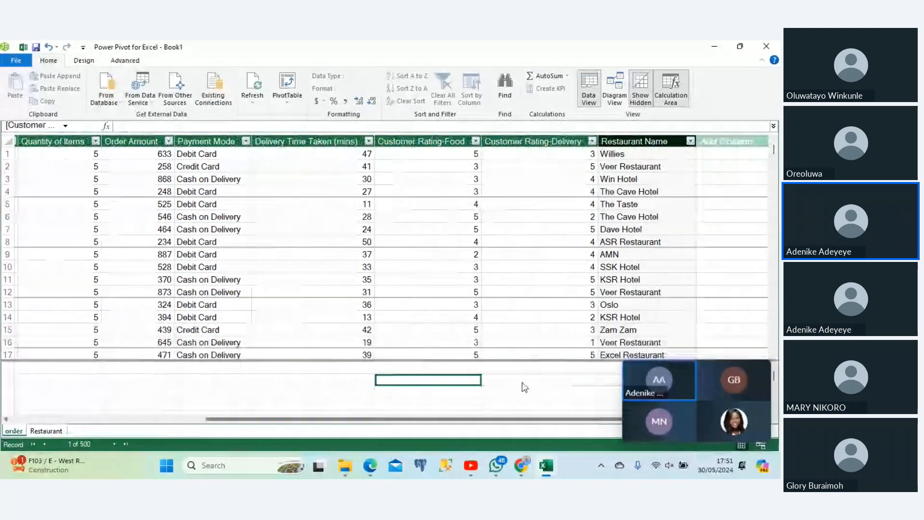
left_click(624, 141)
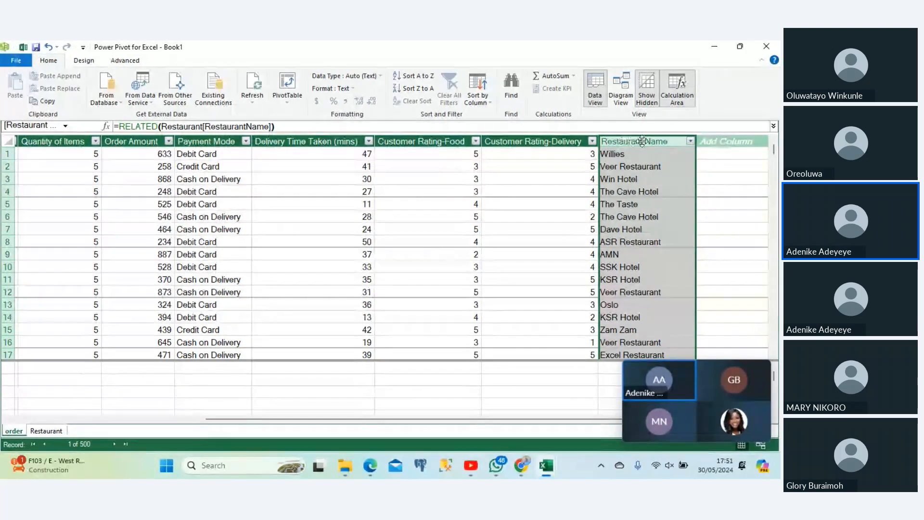
left_click(712, 140)
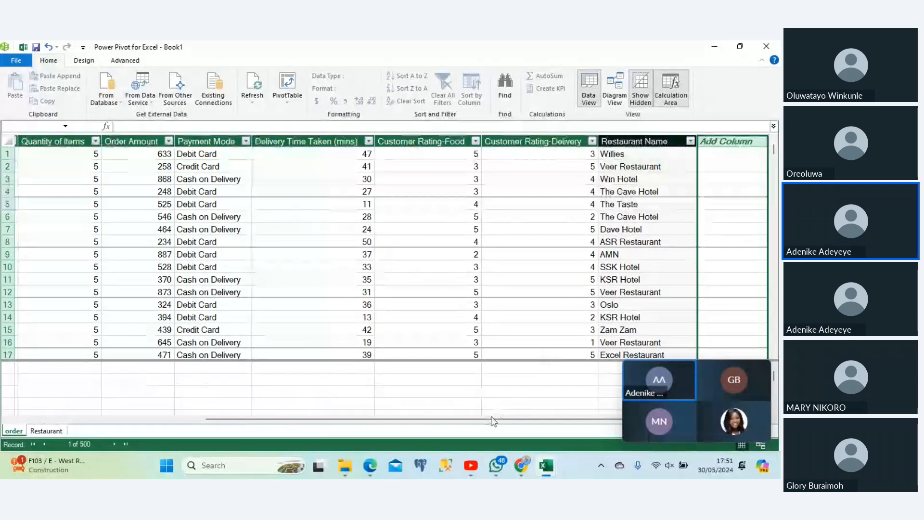
left_click_drag(488, 423, 348, 436)
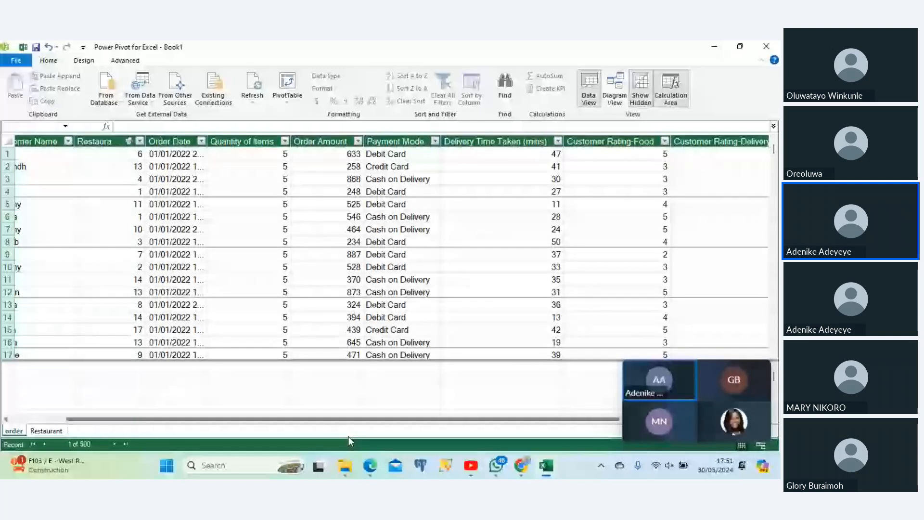
left_click_drag(348, 436, 522, 402)
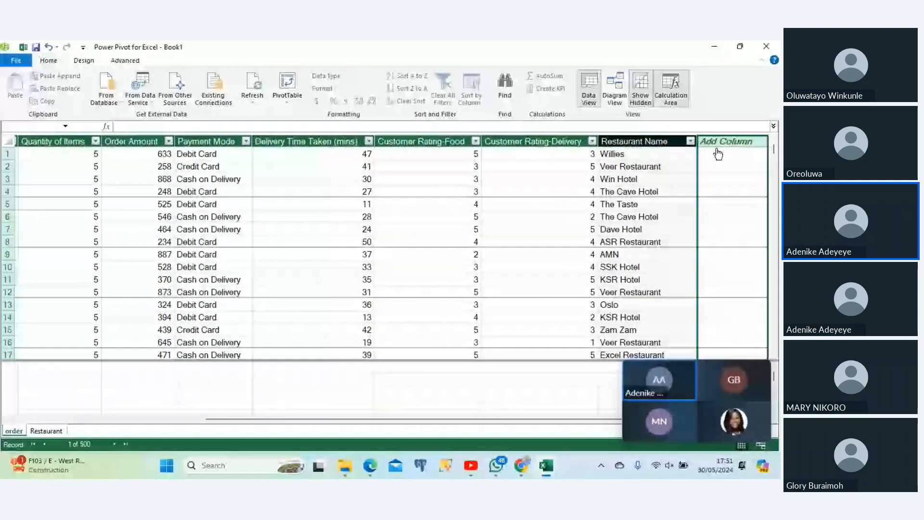
left_click(718, 154)
type("=")
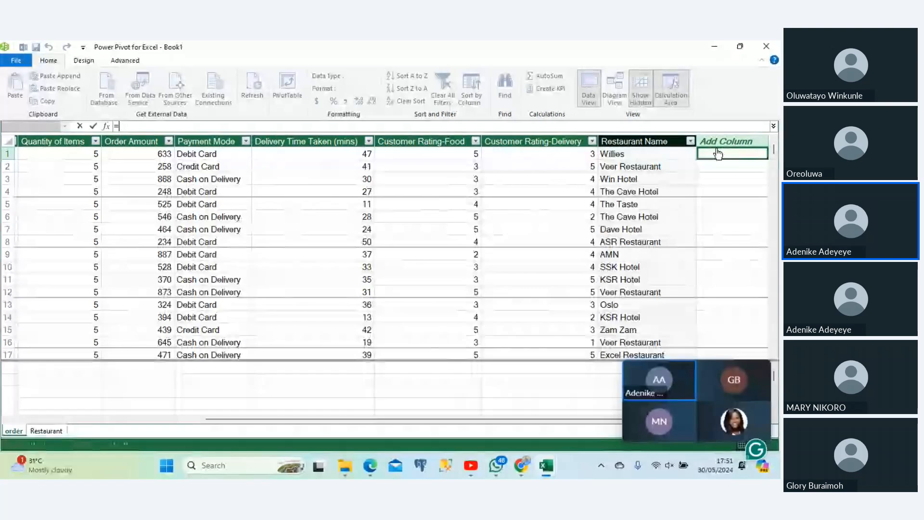
type("ye")
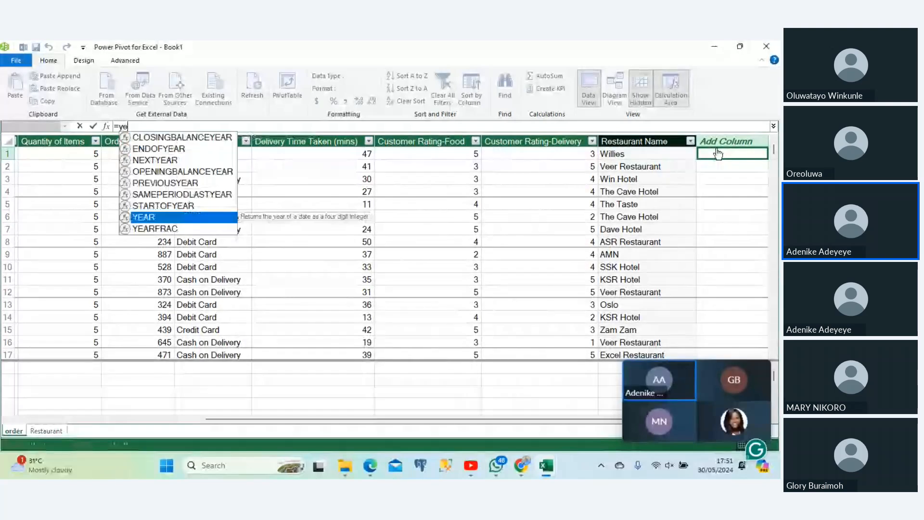
type("a")
key("Tab")
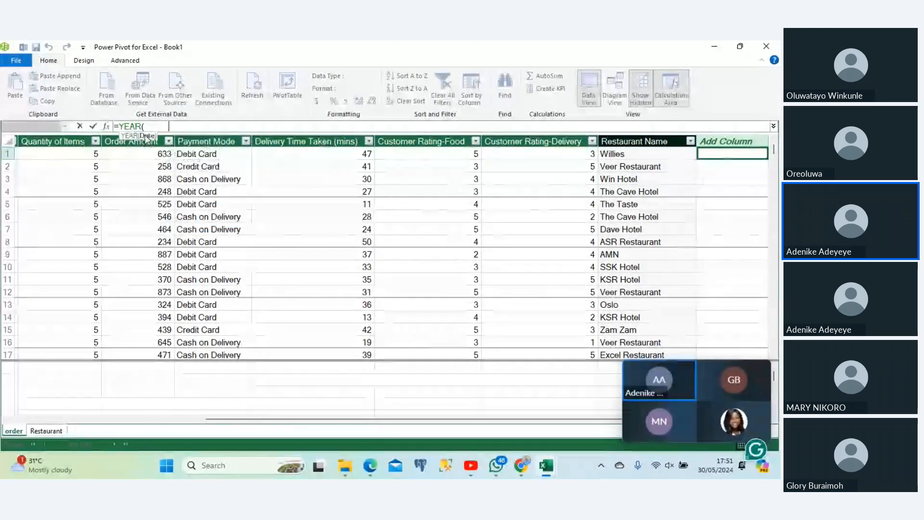
key("BackSpace")
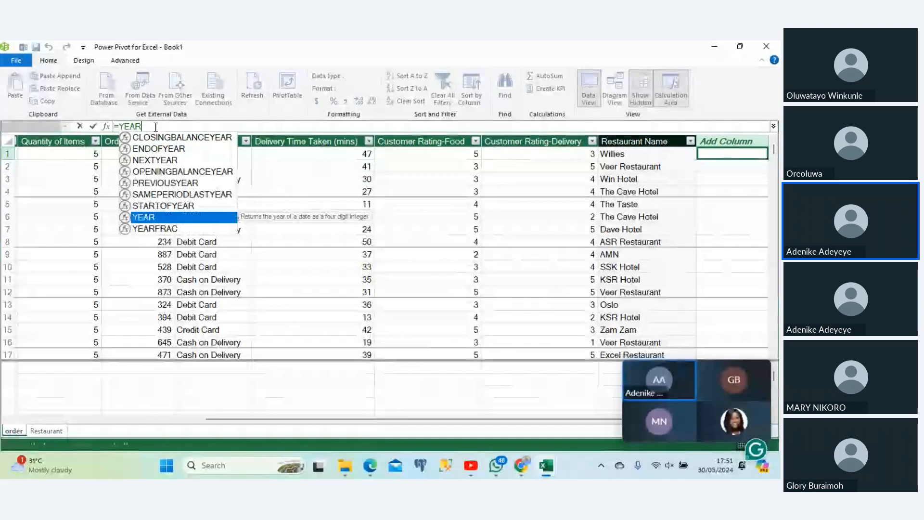
key("Escape")
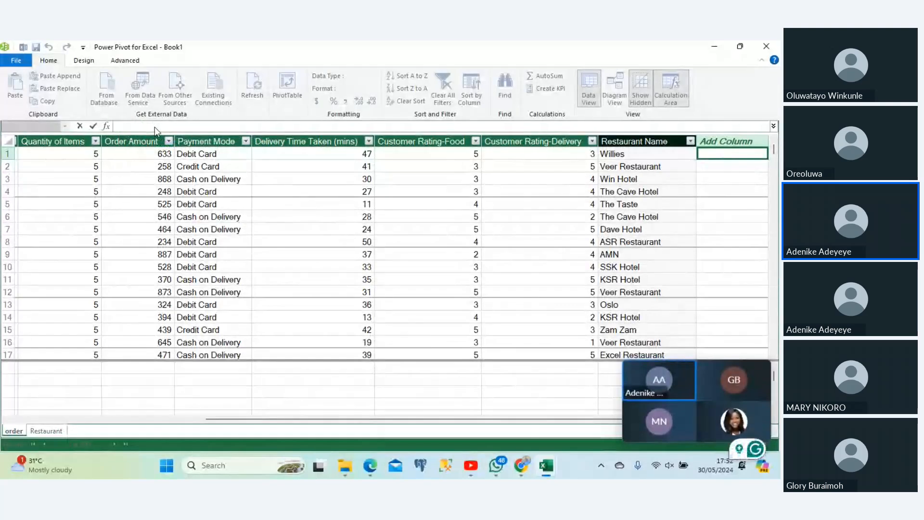
Enter the formula =YEAR('order'[Order Date]) in the empty column to add a calculated column to the order table.
type("=")
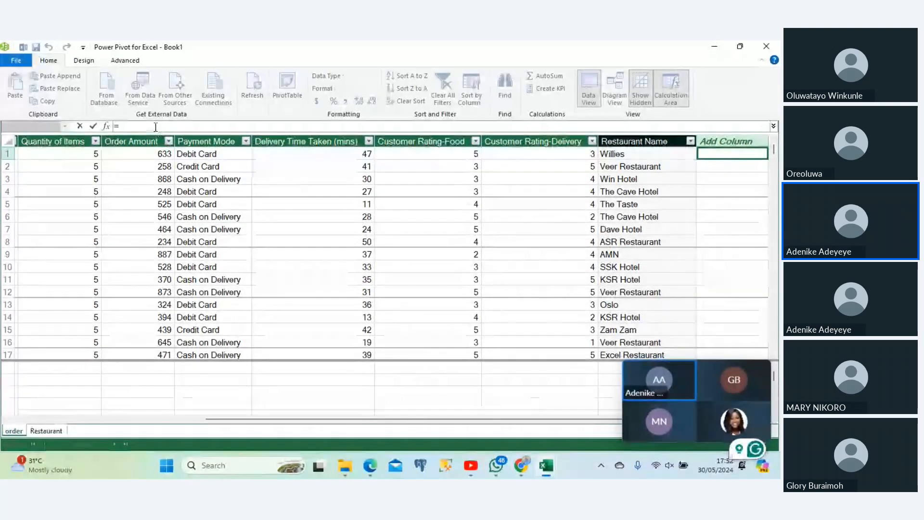
type("y")
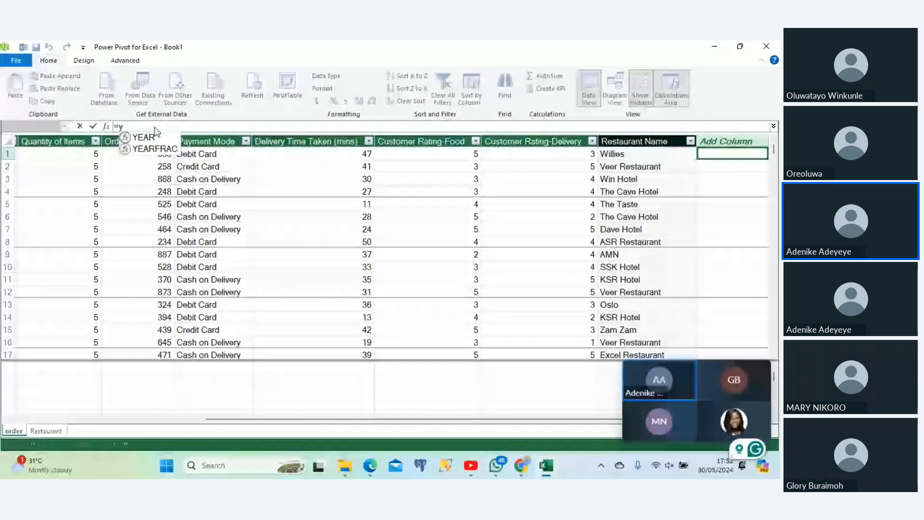
type("ear")
key("Tab")
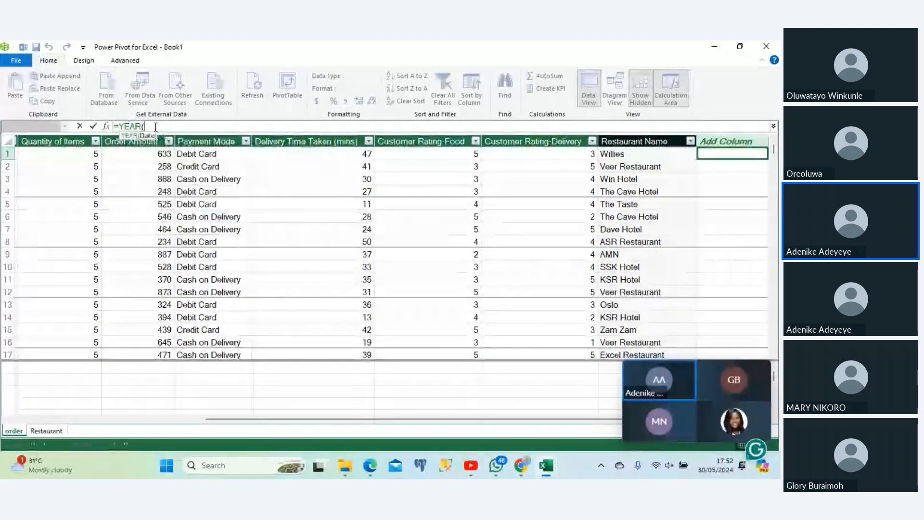
type("o")
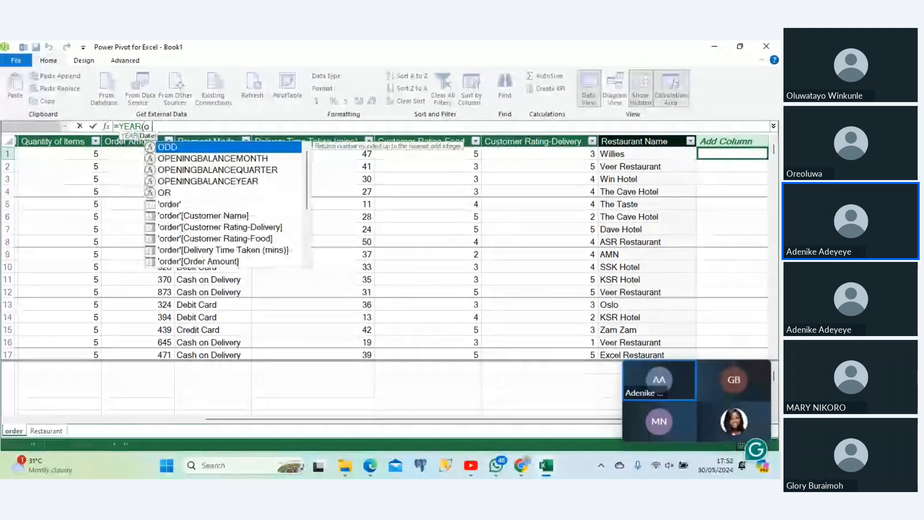
type("r")
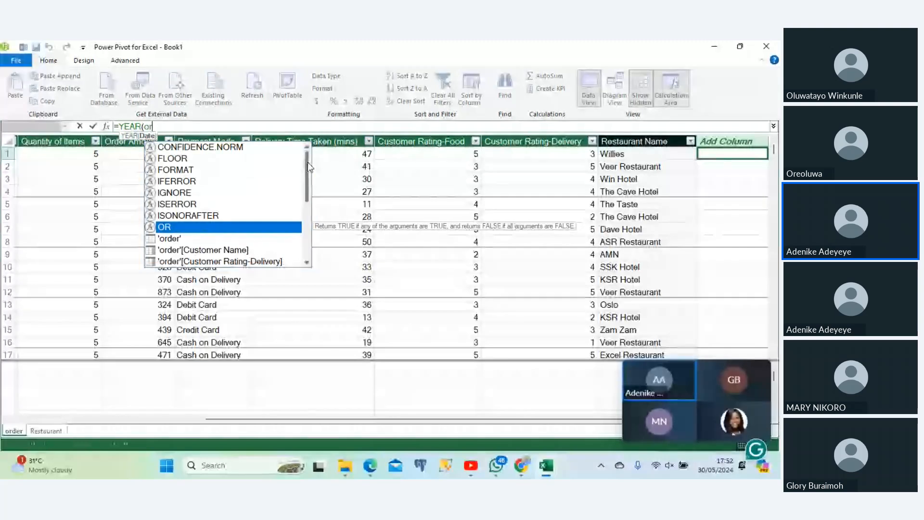
left_click_drag(308, 163, 308, 188)
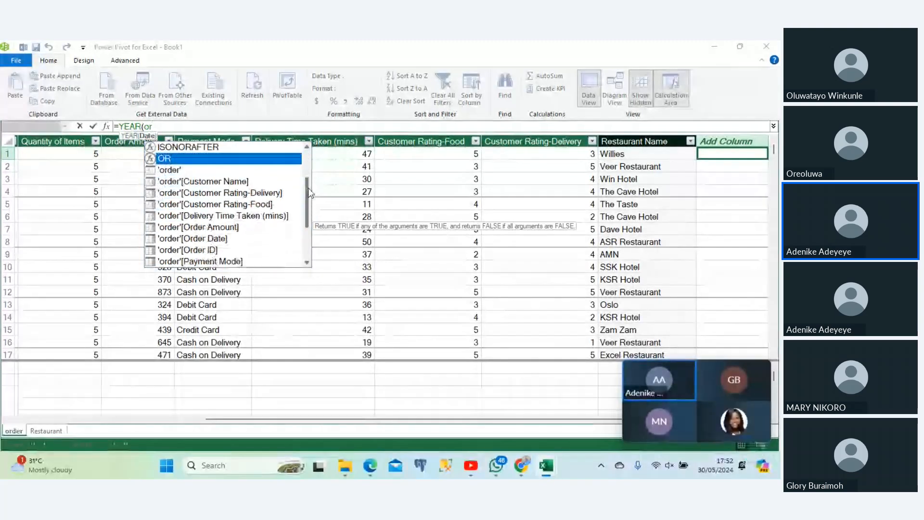
left_click(213, 238)
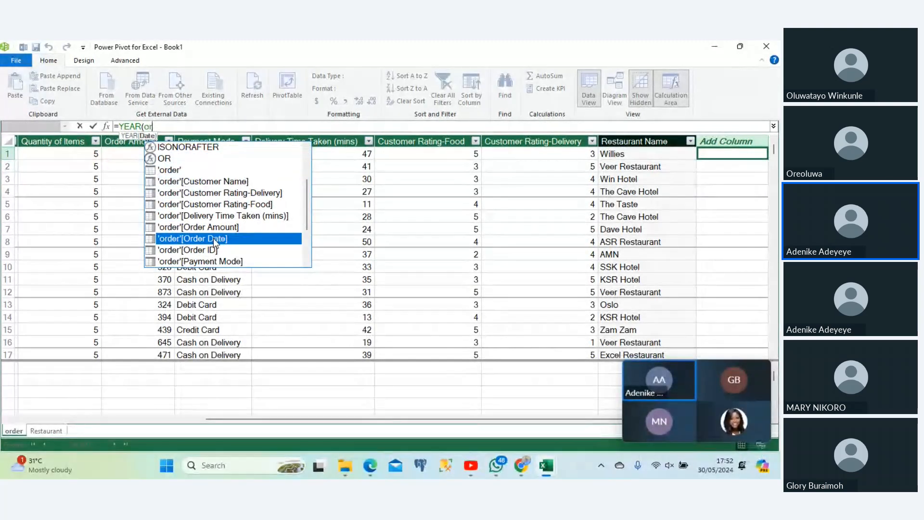
double_click(213, 238)
type(")")
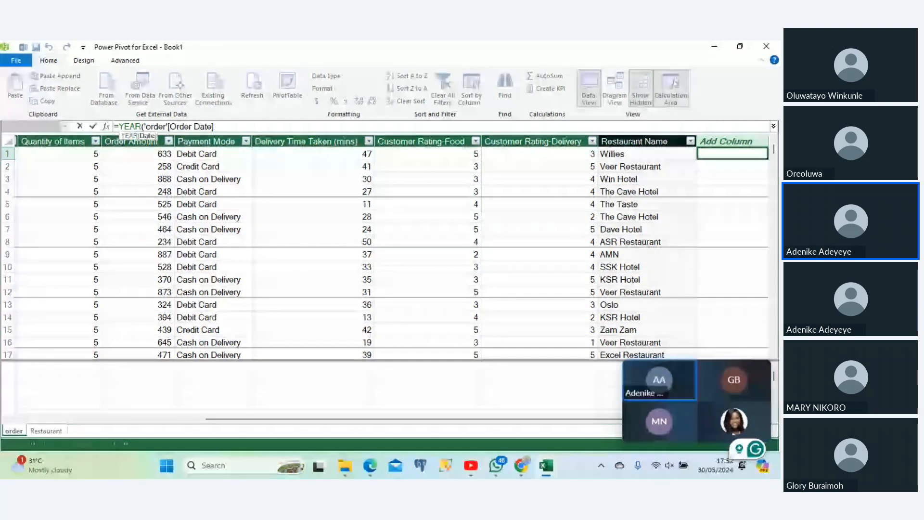
key("Return")
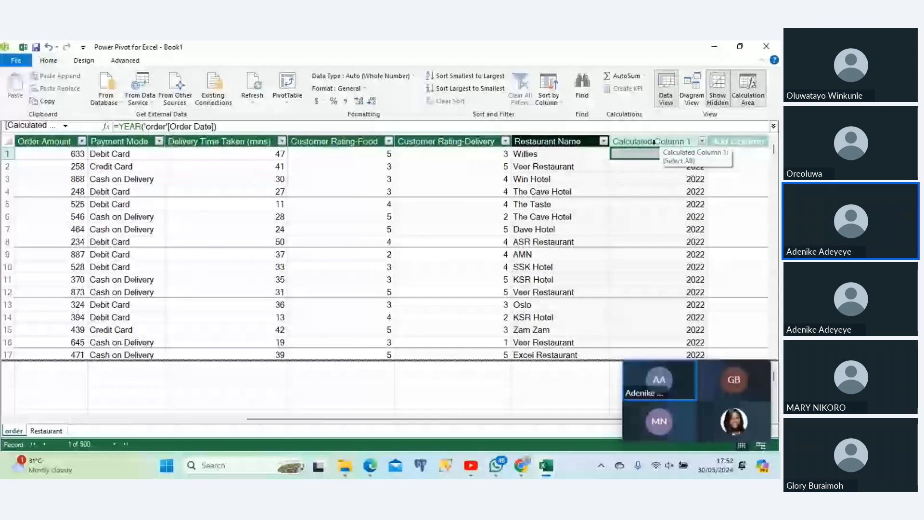
Rename the new calculated column beside Restaurant Name in the order table to Year.
double_click(654, 141)
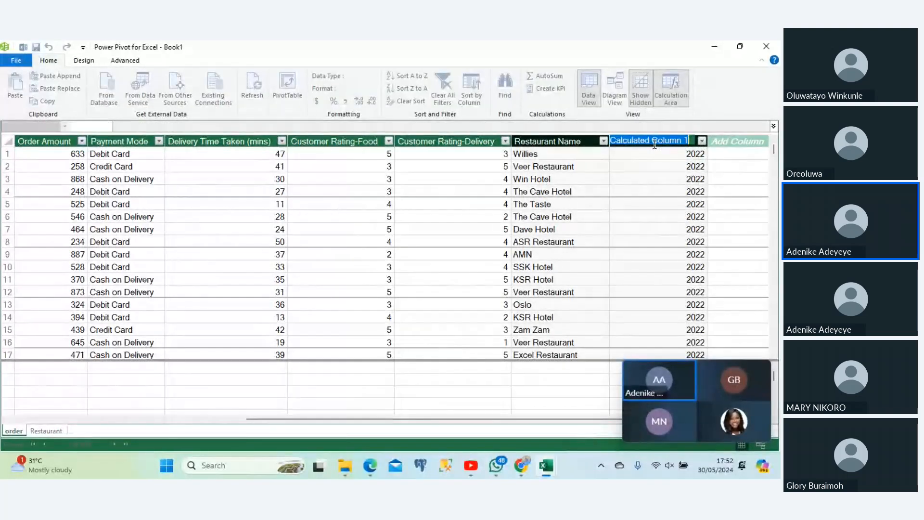
type("Year")
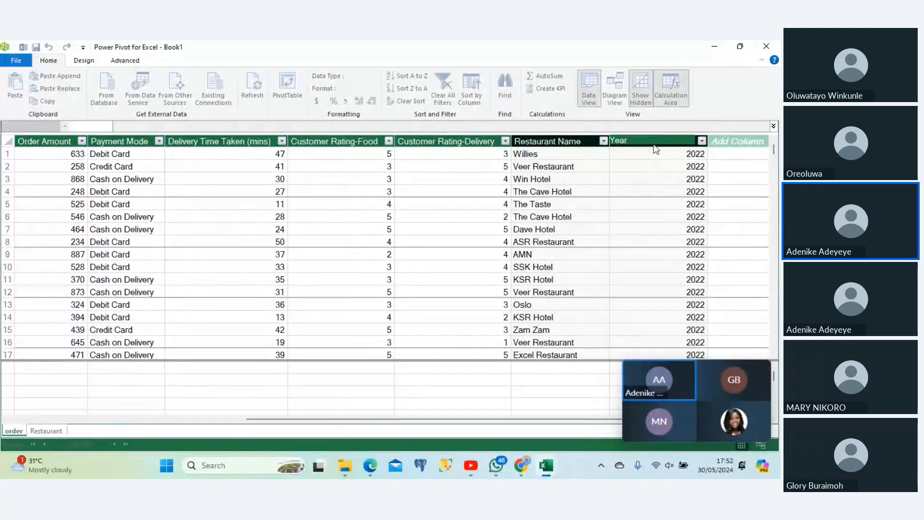
key("Return")
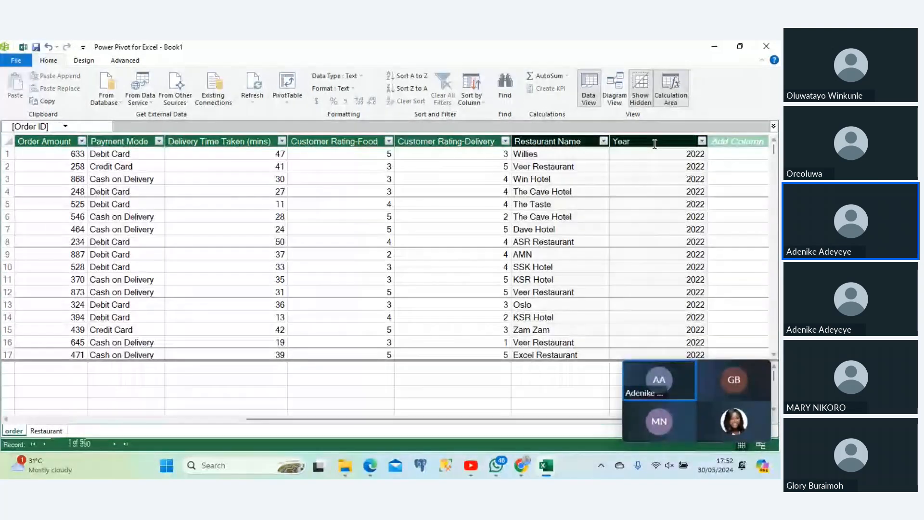
left_click(655, 145)
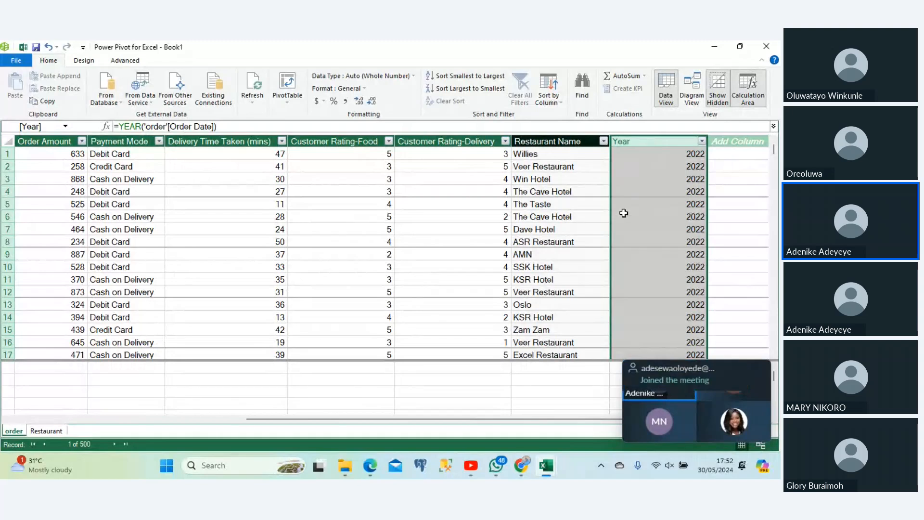
Examine the columns of the order table and the Restaurant table, ending on the order table.
left_click(533, 402)
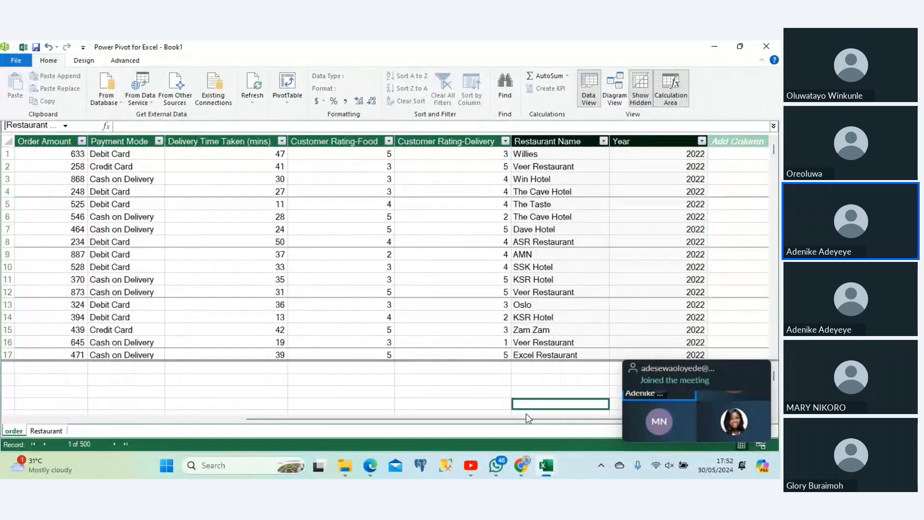
left_click_drag(525, 419, 150, 435)
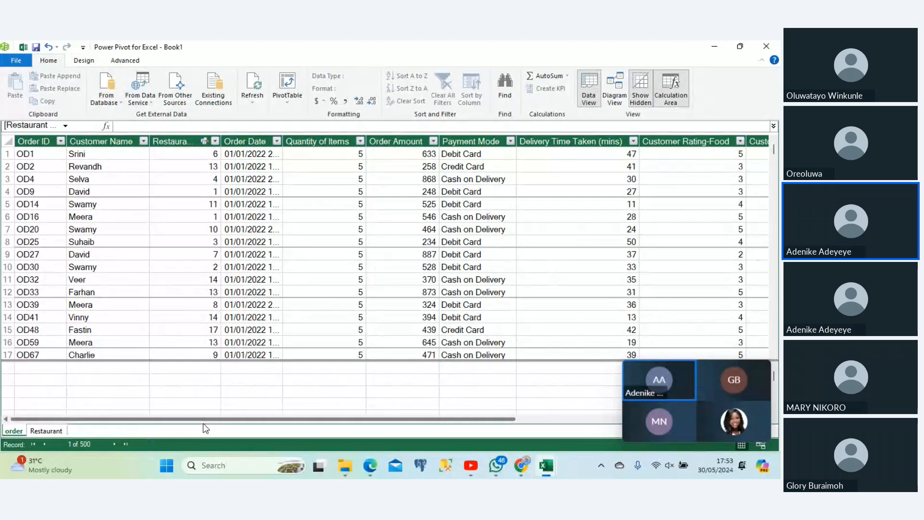
scroll(331, 411, "right", 5)
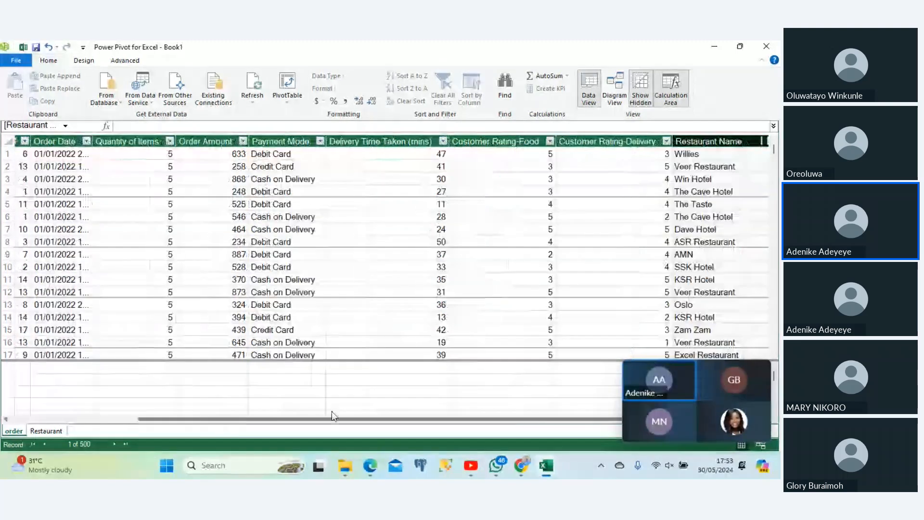
left_click(47, 431)
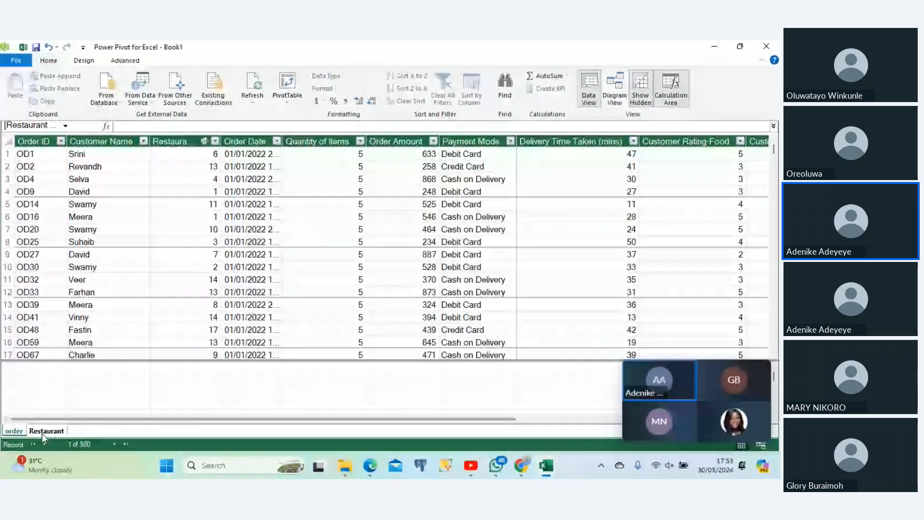
left_click(23, 433)
left_click(39, 430)
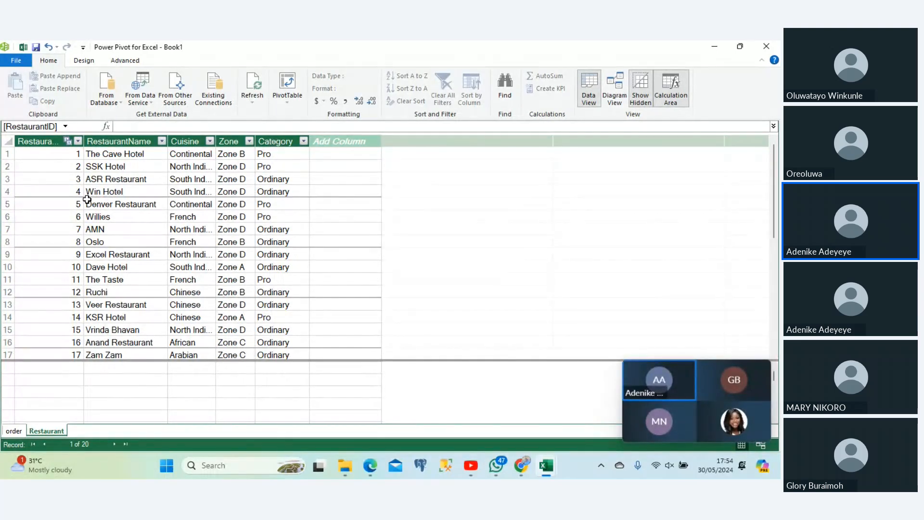
left_click(14, 435)
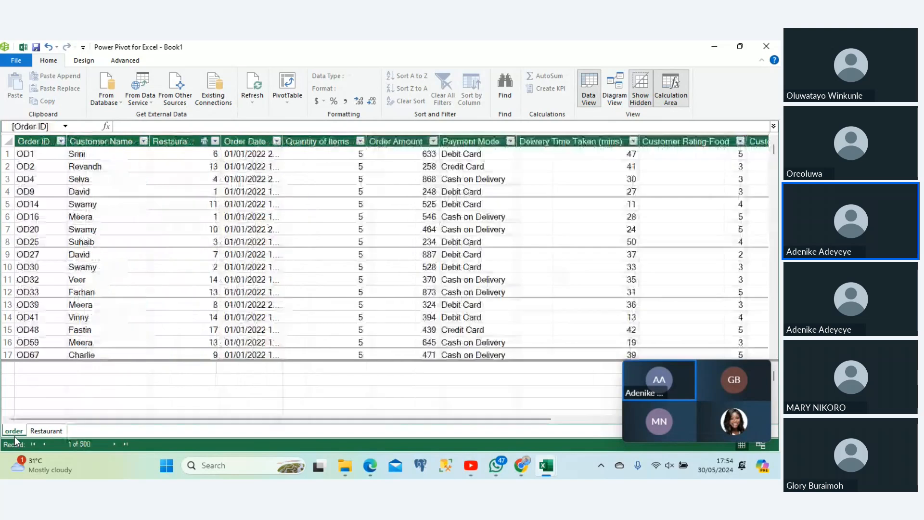
left_click(40, 371)
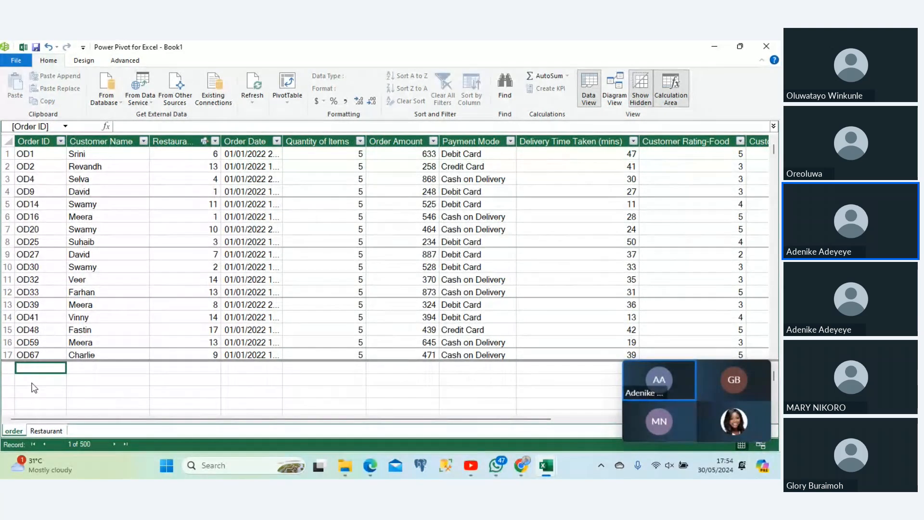
type("=")
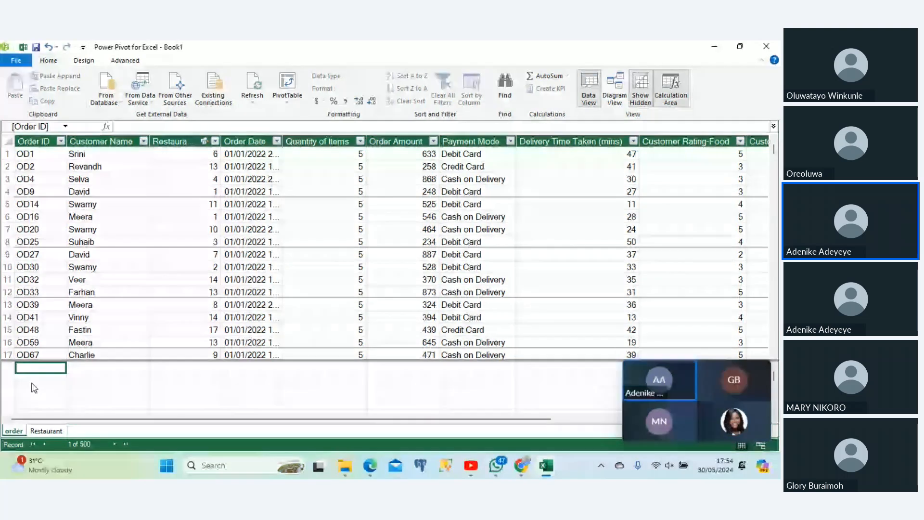
key("Escape")
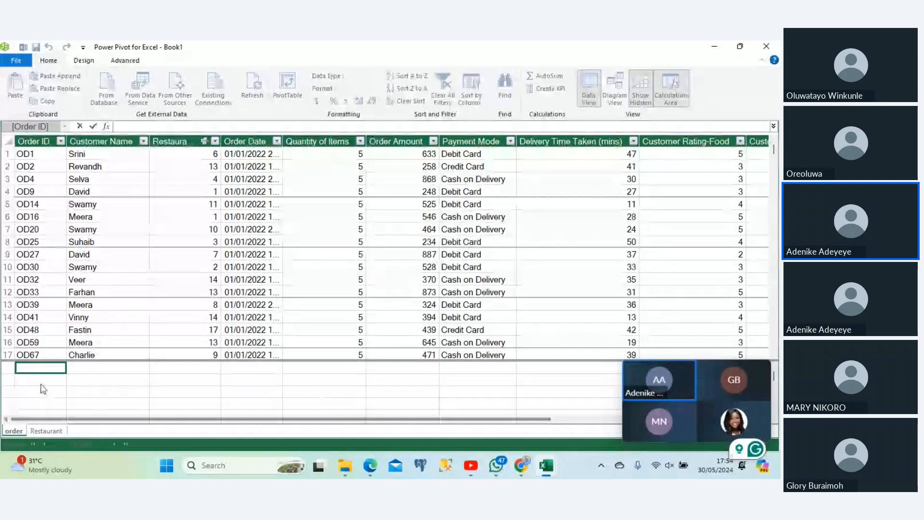
left_click(42, 381)
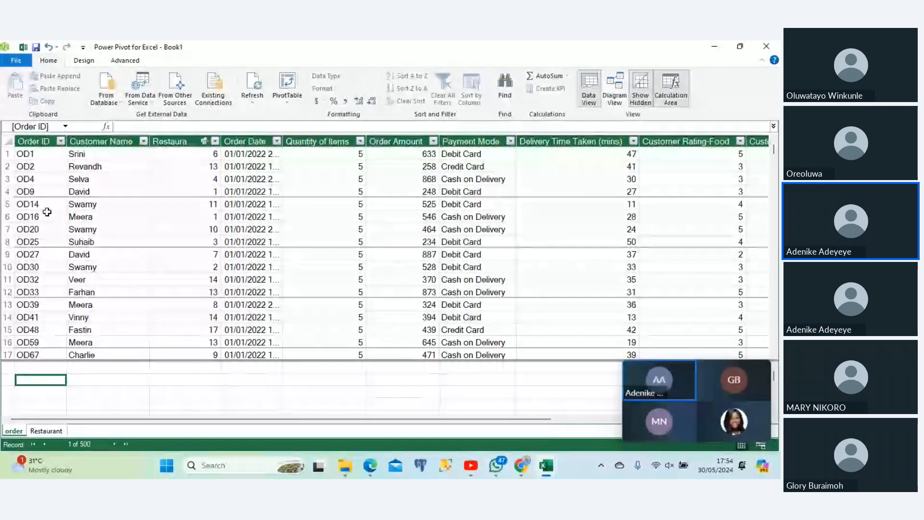
Switch to the Excel workbook and start a new Power Pivot measure named Total Order for the order table.
left_click(21, 47)
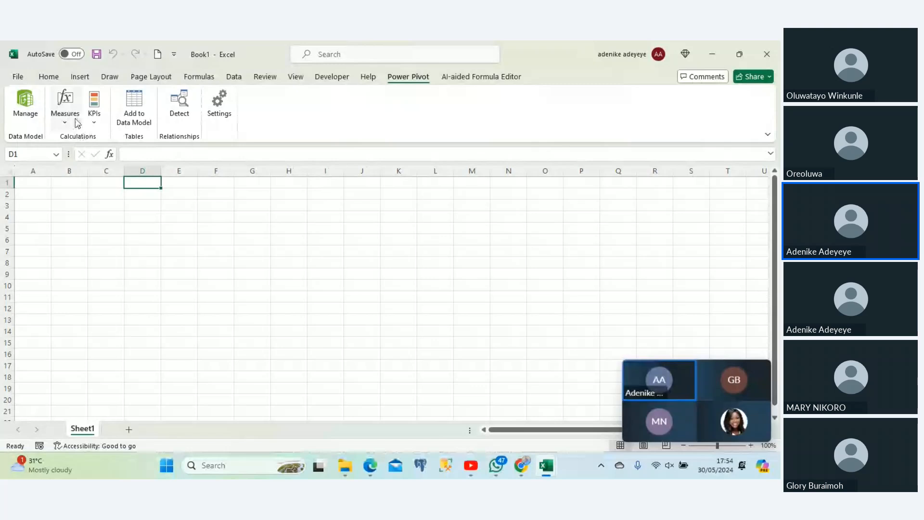
left_click(66, 115)
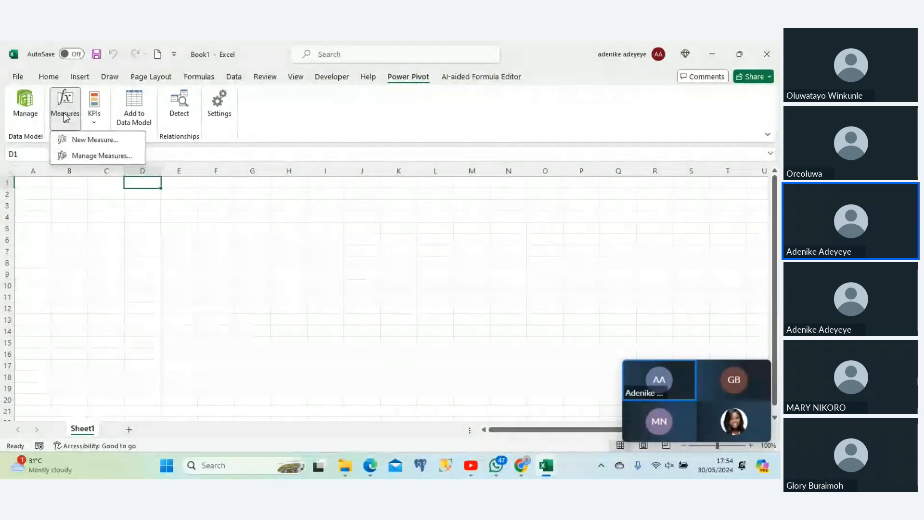
left_click(79, 141)
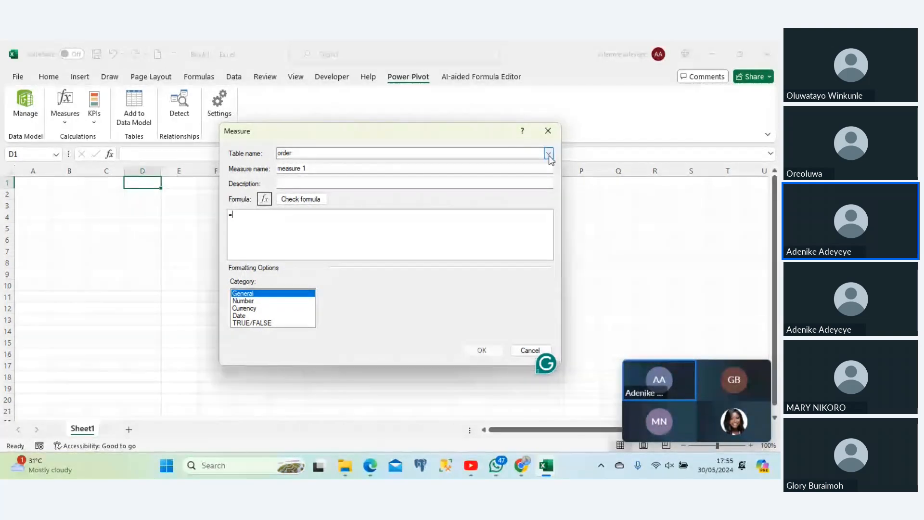
left_click(329, 169)
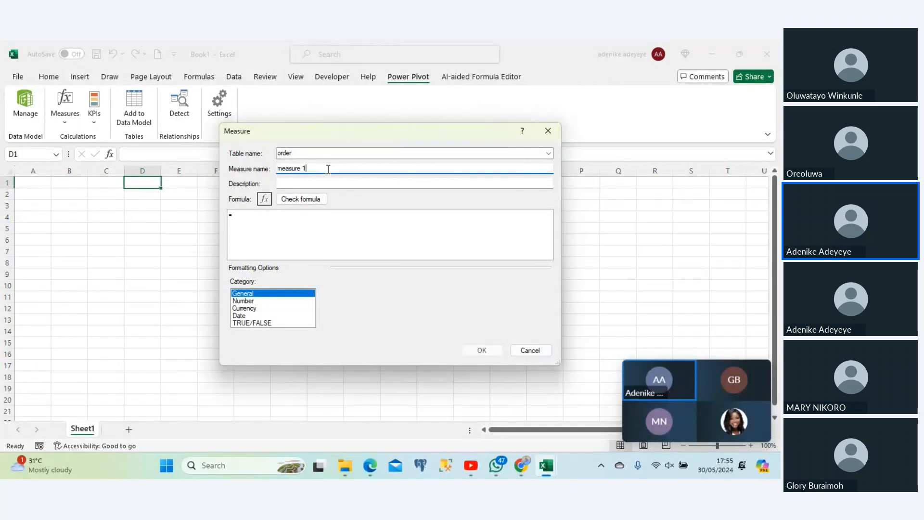
key("BackSpace")
key("BackSpace")
key("BackSpace")
key("BackSpace")
key("BackSpace")
key("BackSpace")
type("Total")
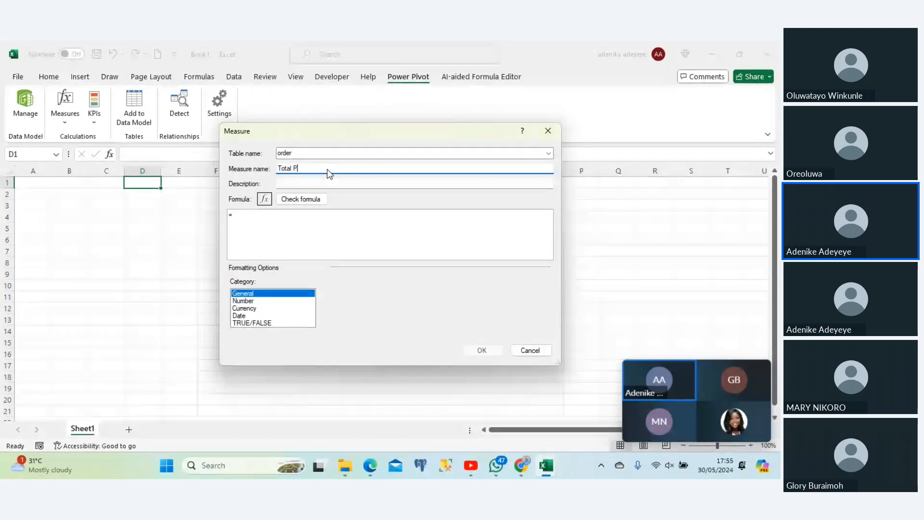
type(" Or")
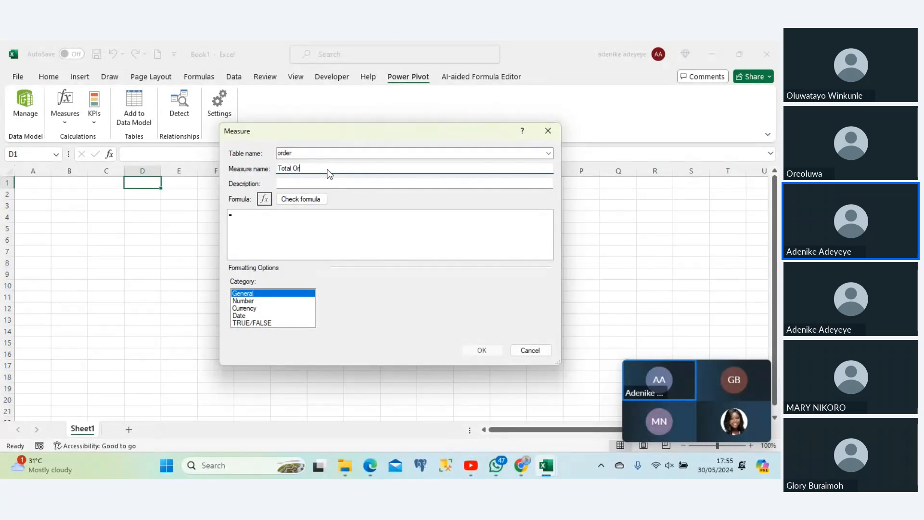
type("der")
Begin the Total Order measure's formula with the COUNTROWS function.
left_click(283, 215)
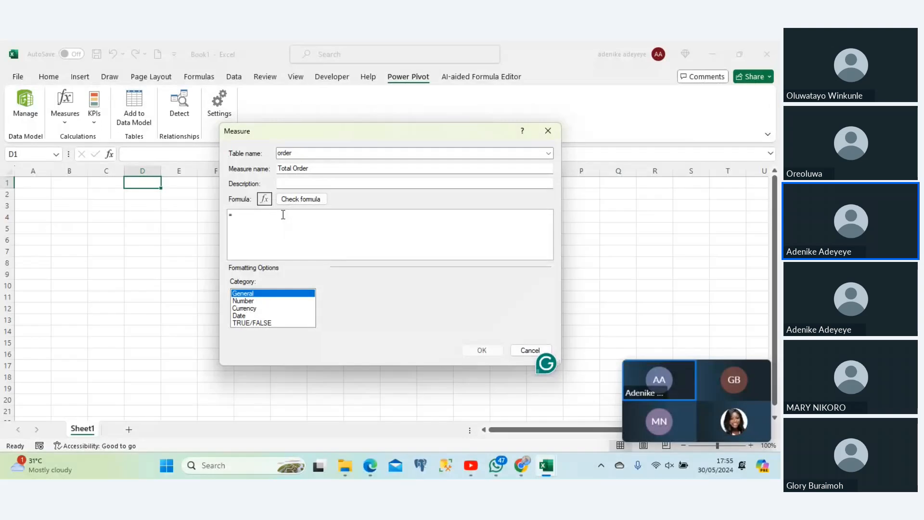
type("cou")
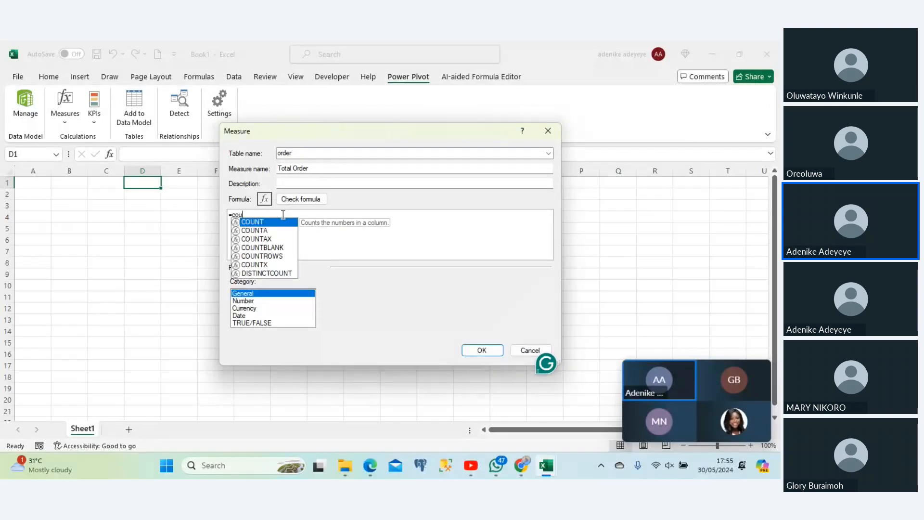
type("nt")
key("Down")
key("Down")
key("Down")
key("Down")
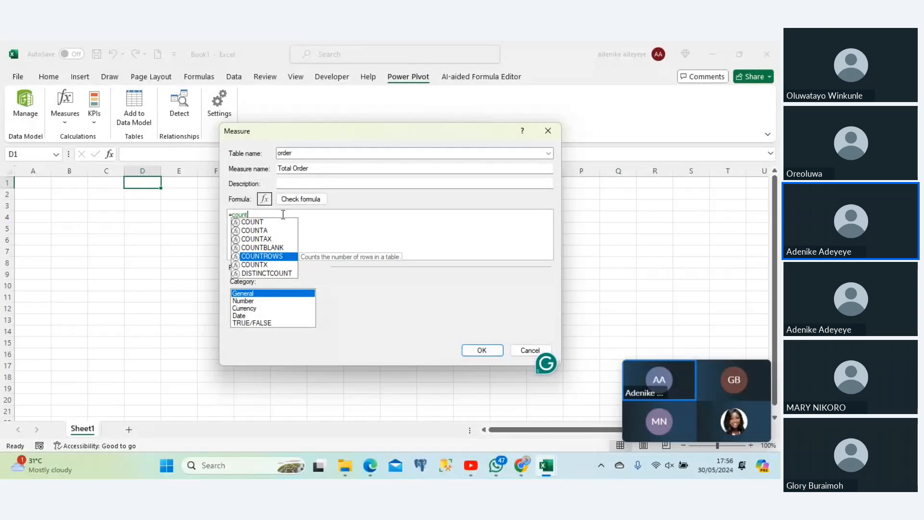
key("Tab")
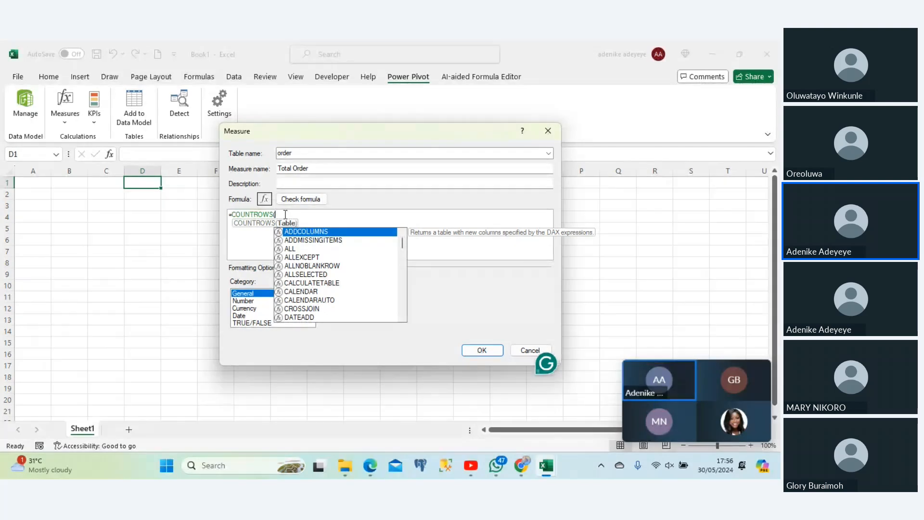
Try 'order'[Order ID] as the argument of COUNTROWS in the Total Order formula and clear that argument again.
key("Down")
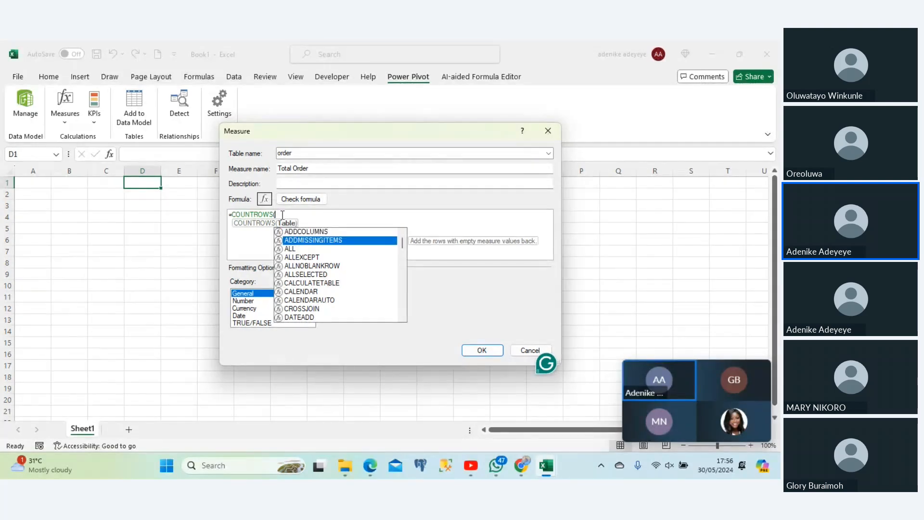
type("or")
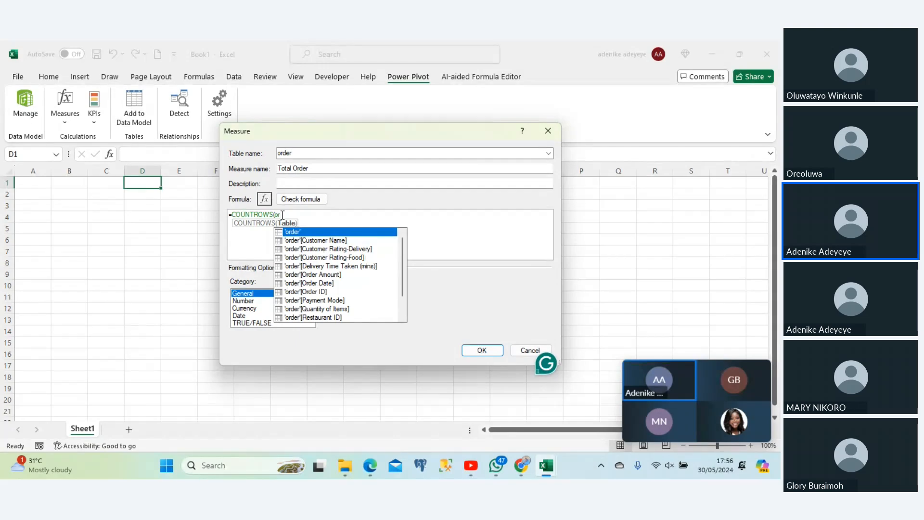
key("Down")
key("Down")
key("Down")
key("Down")
key("Down")
key("Down")
key("Down")
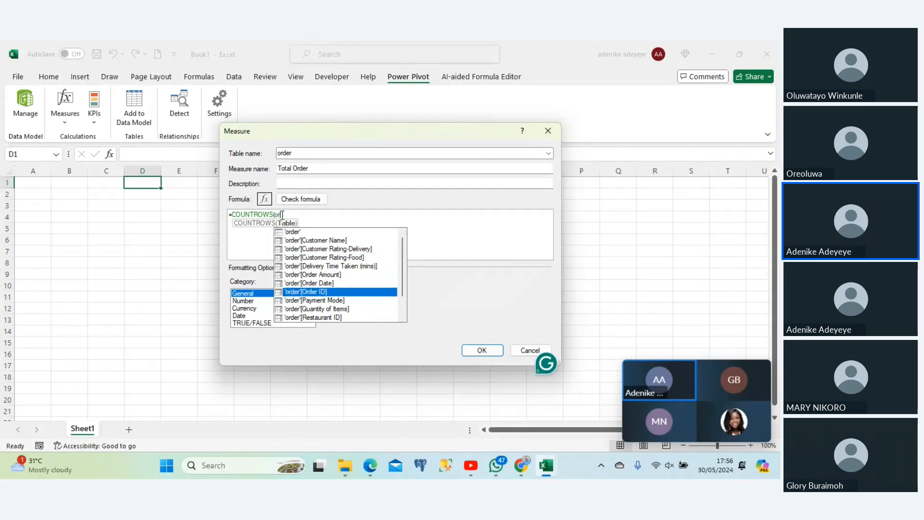
key("Tab")
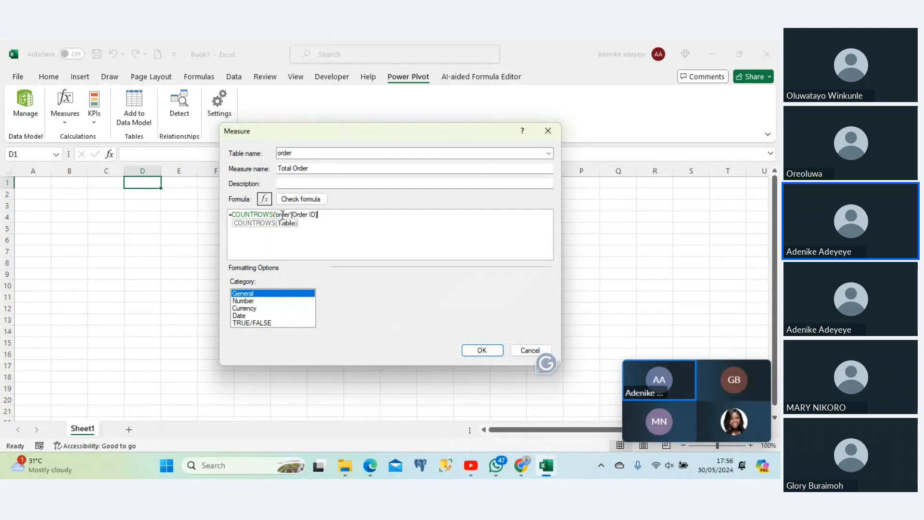
type(")")
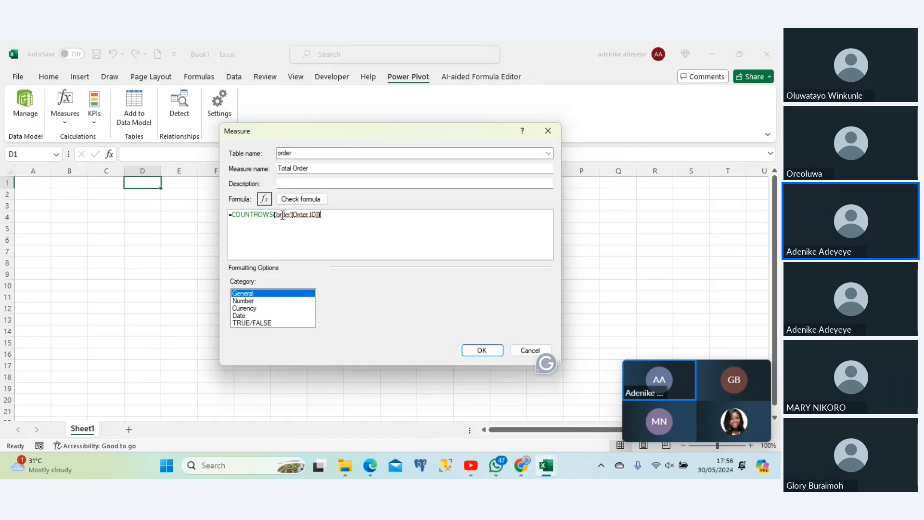
key("Return")
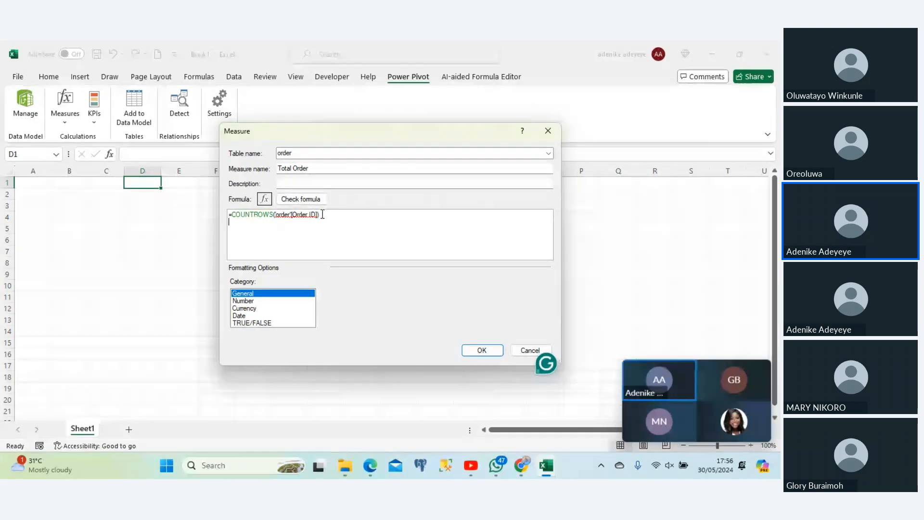
key("BackSpace")
key("BackSpace")
key("BackSpace")
key("BackSpace")
key("BackSpace")
key("BackSpace")
key("BackSpace")
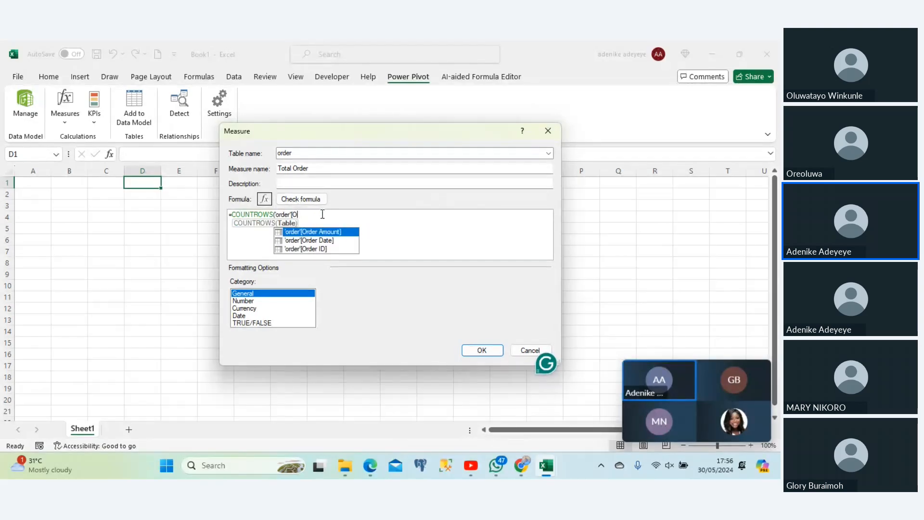
key("BackSpace")
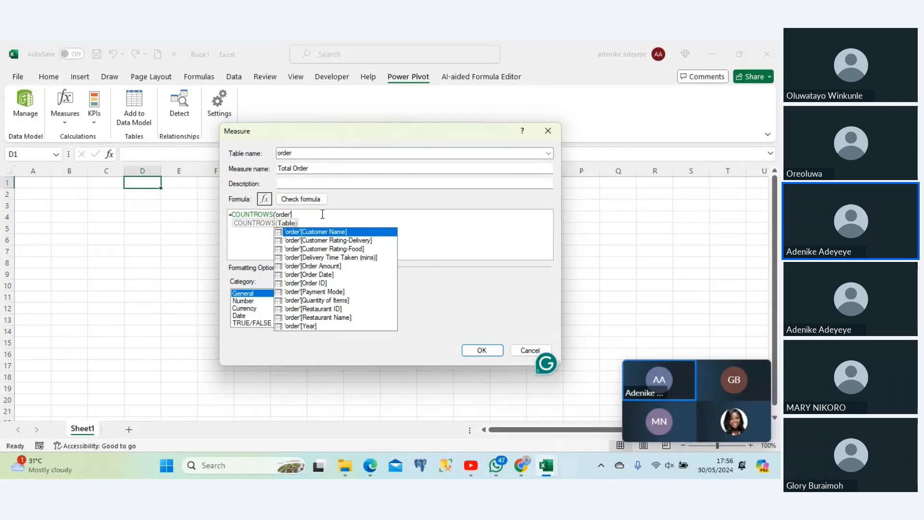
key("BackSpace")
key("BackSpace")
key("BackSpace")
key("BackSpace")
key("BackSpace")
key("BackSpace")
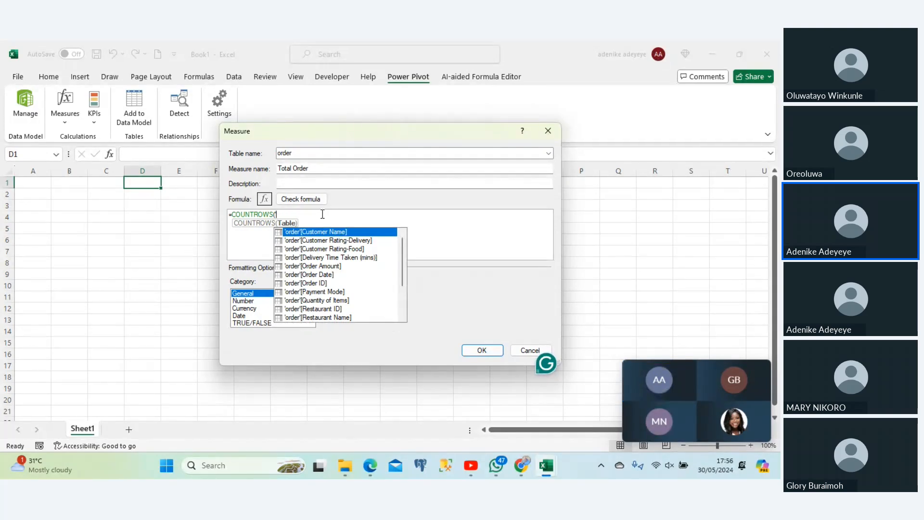
key("BackSpace")
Complete the Total Order measure's formula as =COUNTROWS('order') and save the measure.
type("or")
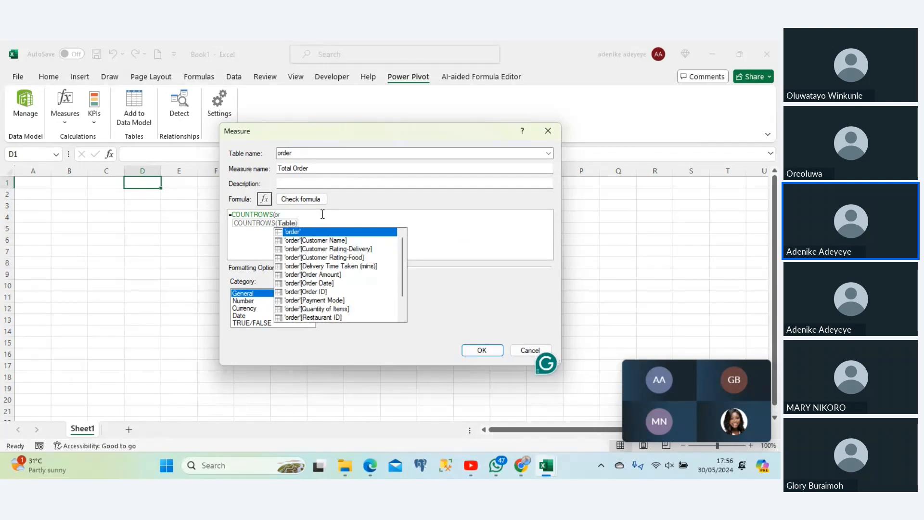
key("Tab")
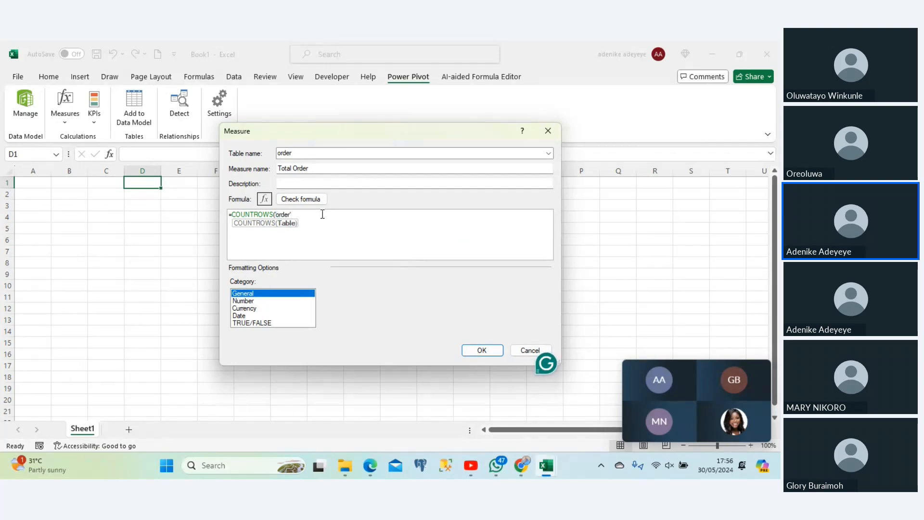
type(")")
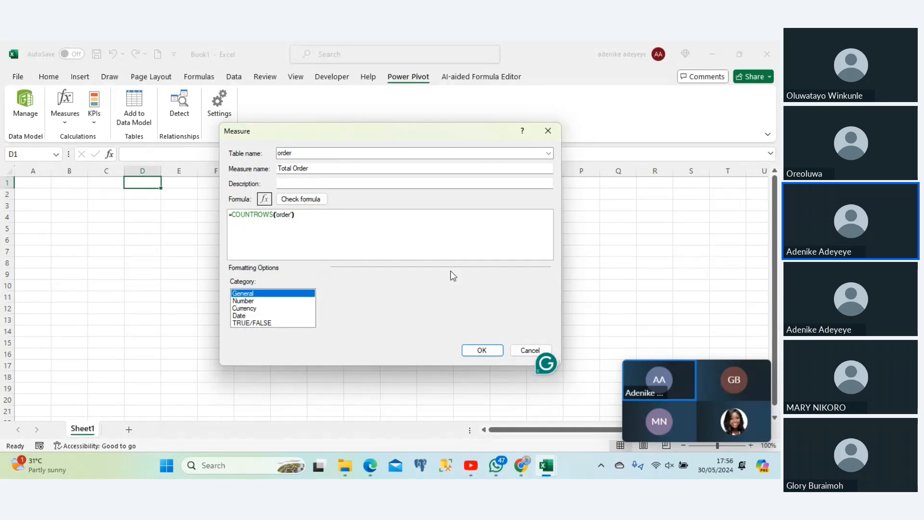
left_click(482, 353)
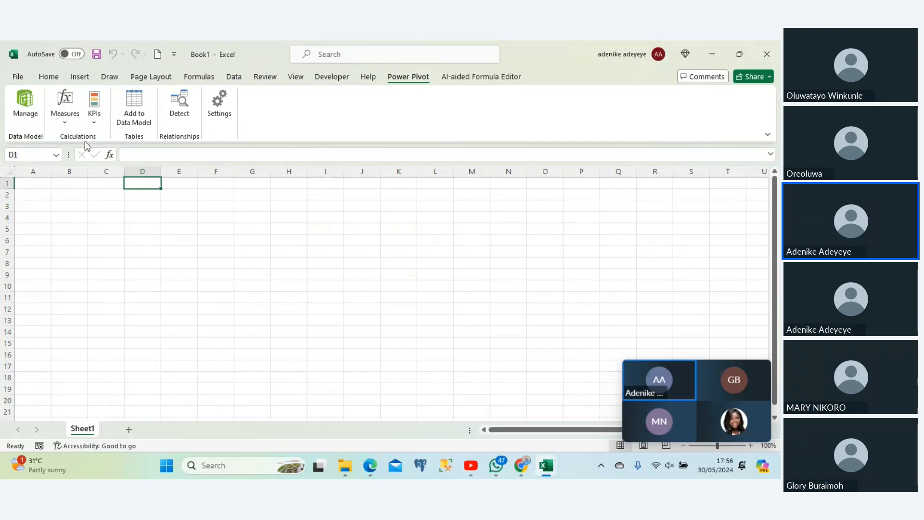
Open the Power Pivot data model and widen the order table's Order ID column to fit the Total Order measure.
left_click(24, 116)
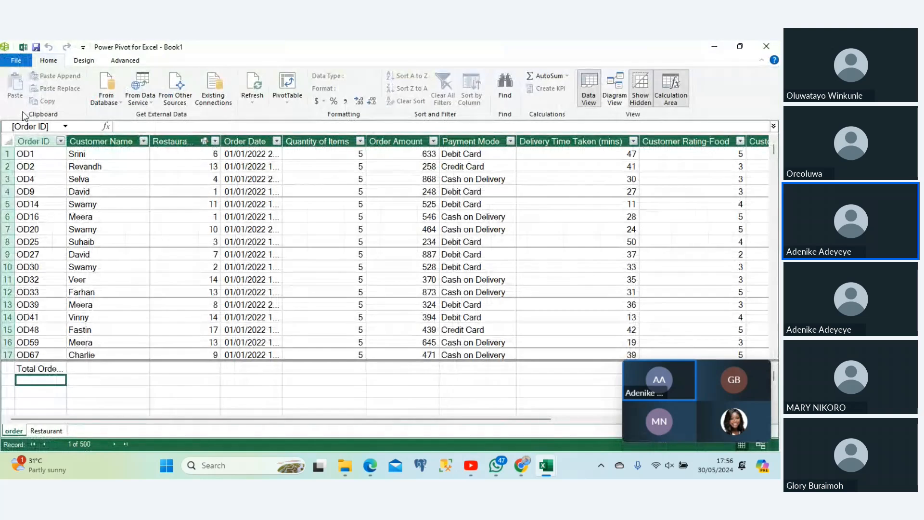
left_click(55, 370)
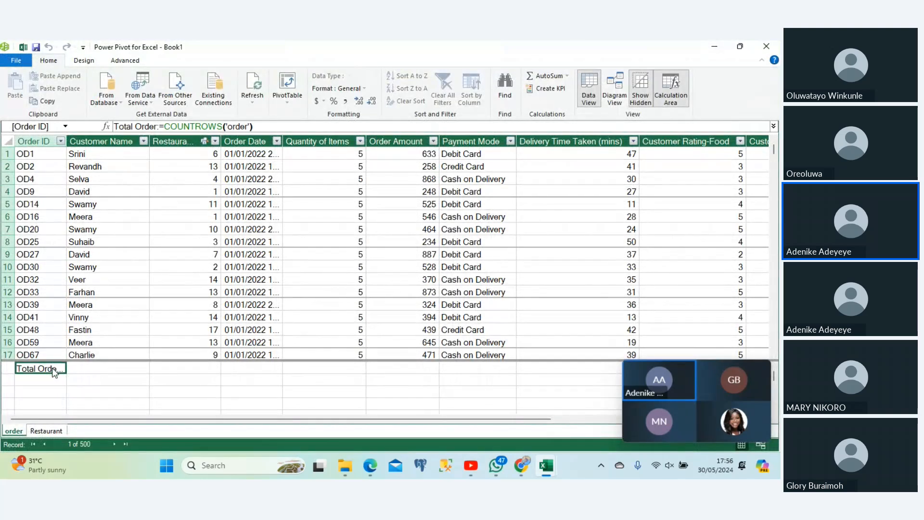
left_click(65, 134)
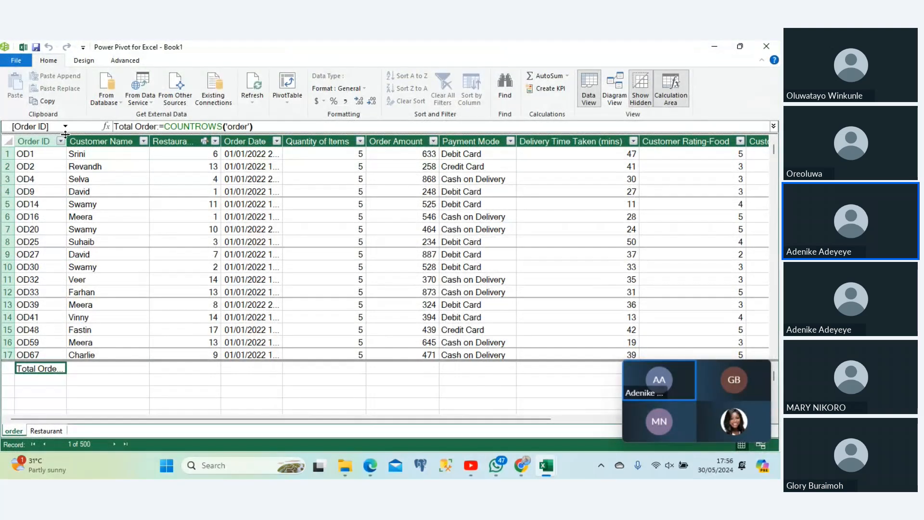
left_click_drag(67, 142, 166, 143)
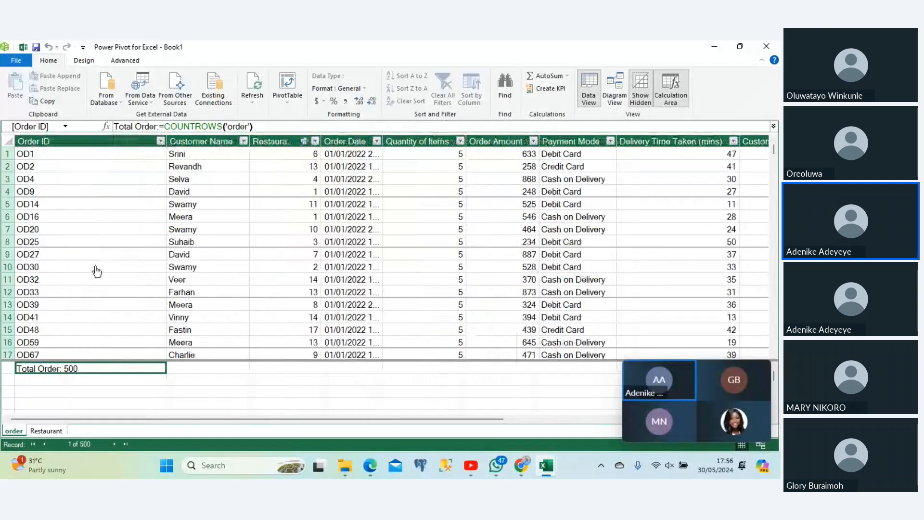
Add a measure directly below Total Order with the formula =SUM('order'[Order Amount]).
left_click(47, 381)
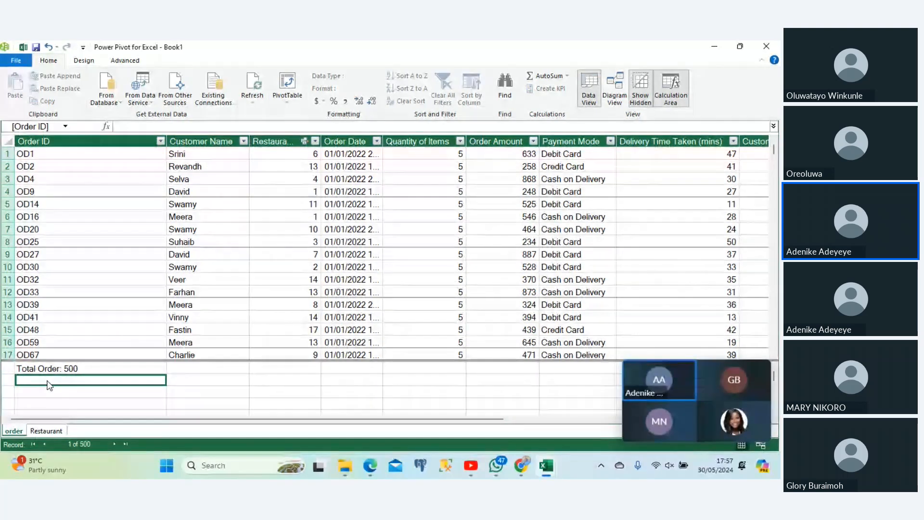
type("=")
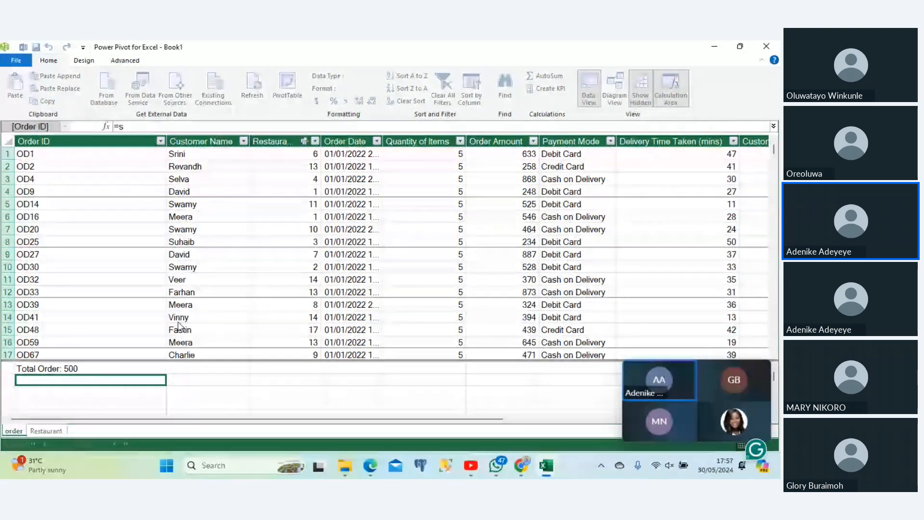
type("sum")
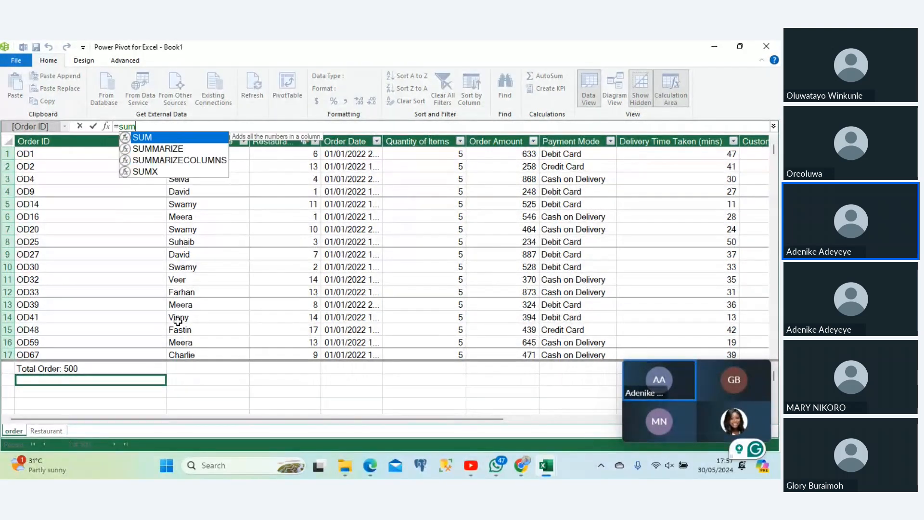
key("Tab")
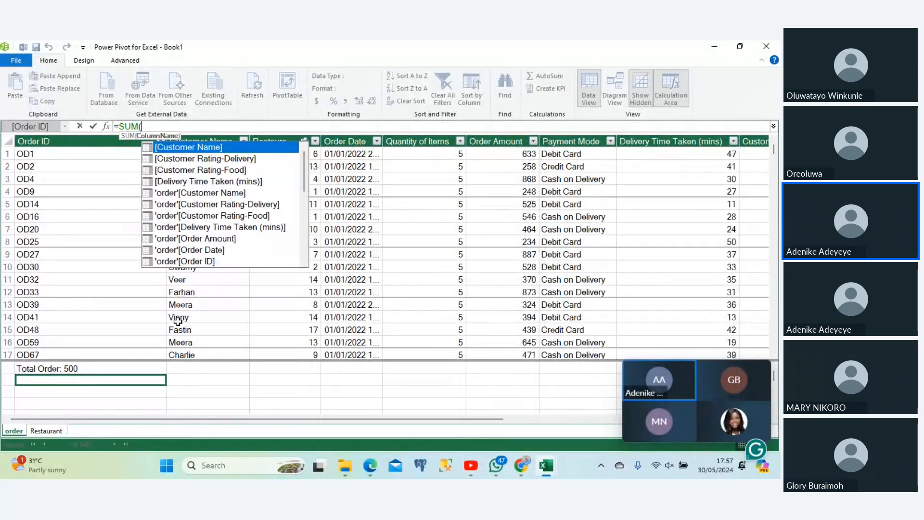
key("Down")
key("Down")
key("Down")
key("Down")
key("Down")
key("Down")
key("Down")
key("Down")
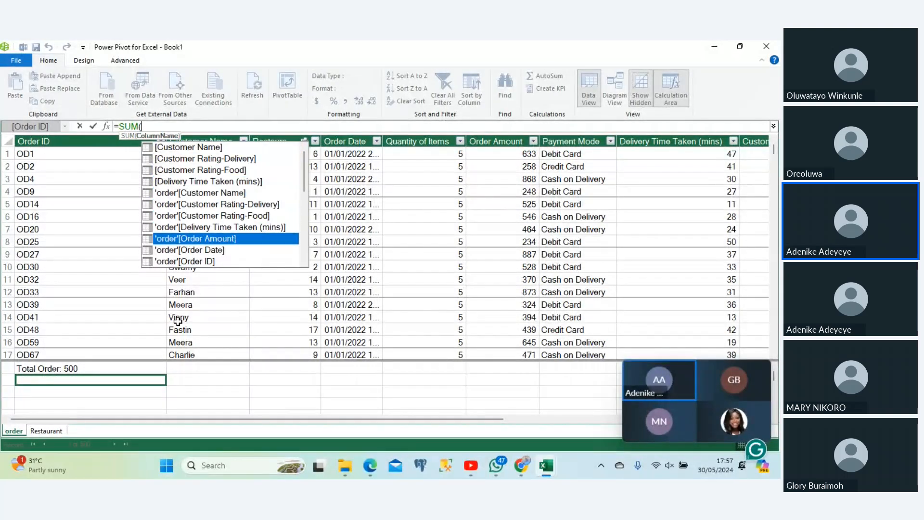
key("Tab")
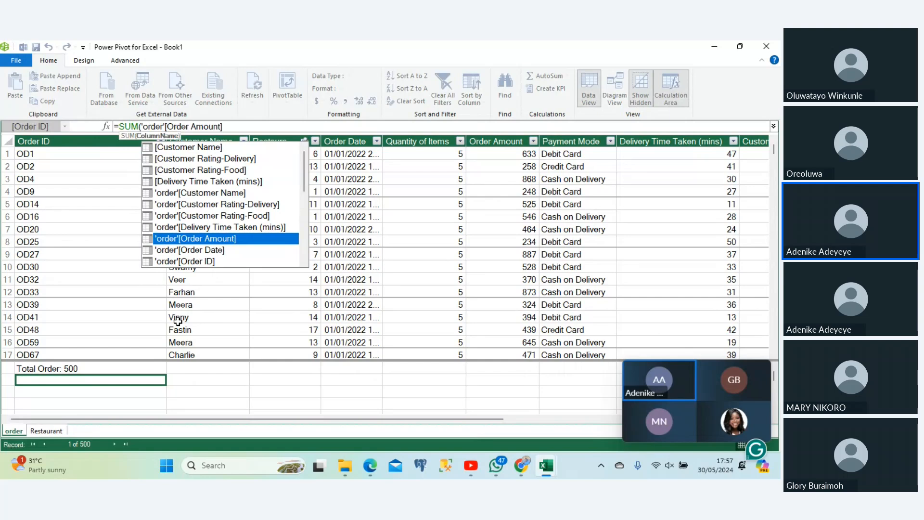
type(")")
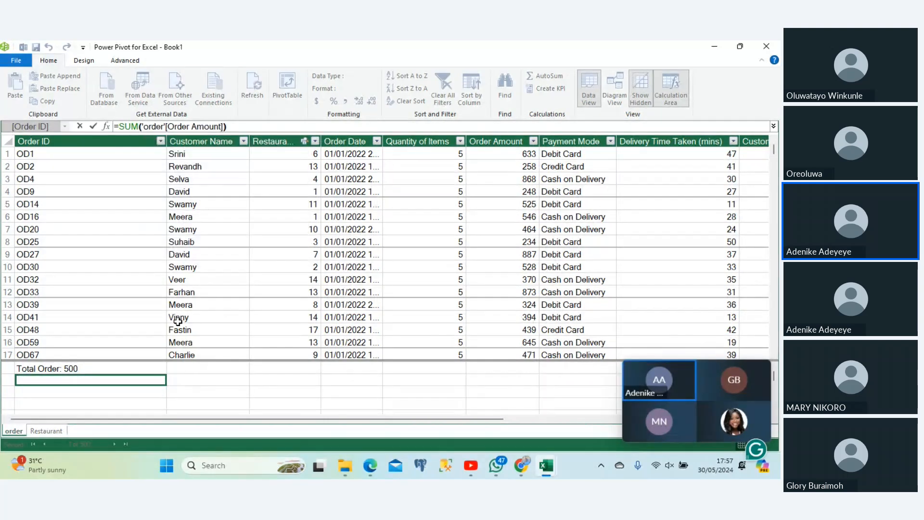
key("Return")
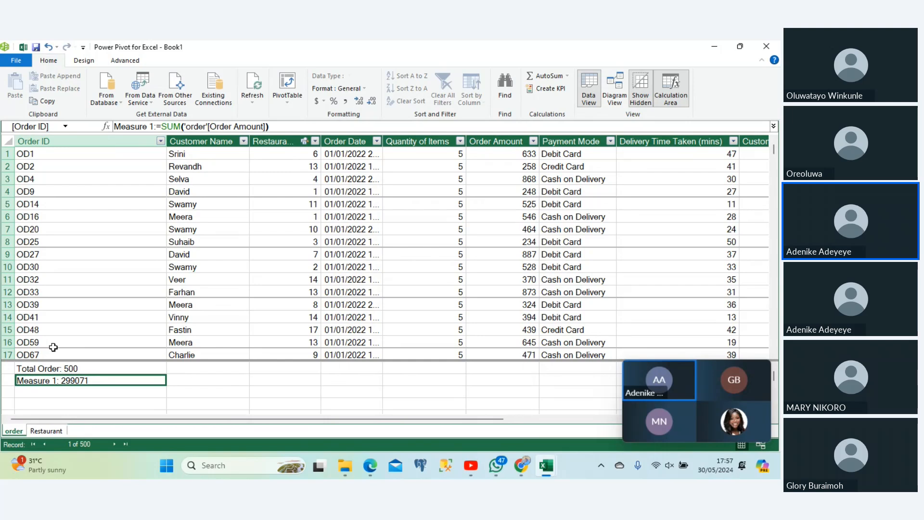
Rename the new sum measure as Total Order Amount, keeping its formula.
left_click(152, 127)
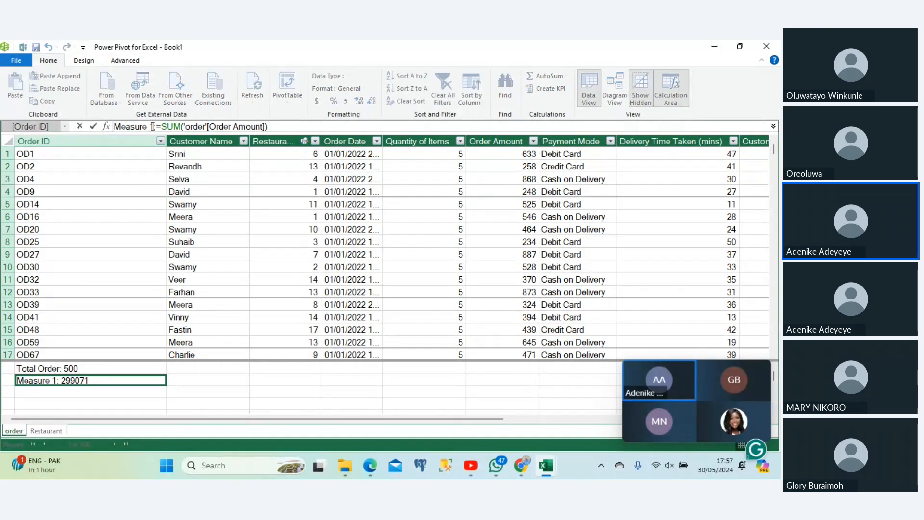
key("BackSpace")
key("BackSpace")
key("BackSpace")
key("BackSpace")
key("BackSpace")
key("BackSpace")
key("BackSpace")
key("BackSpace")
key("BackSpace")
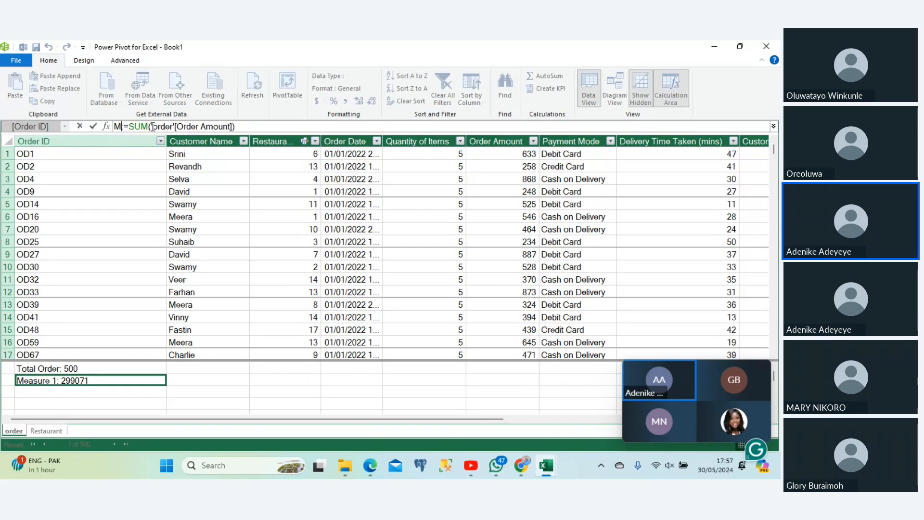
type("Tota")
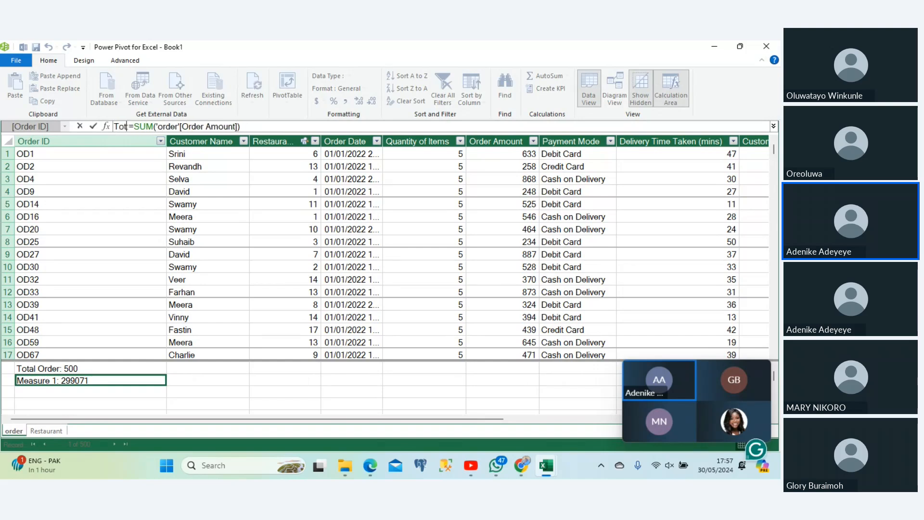
type("l Order A")
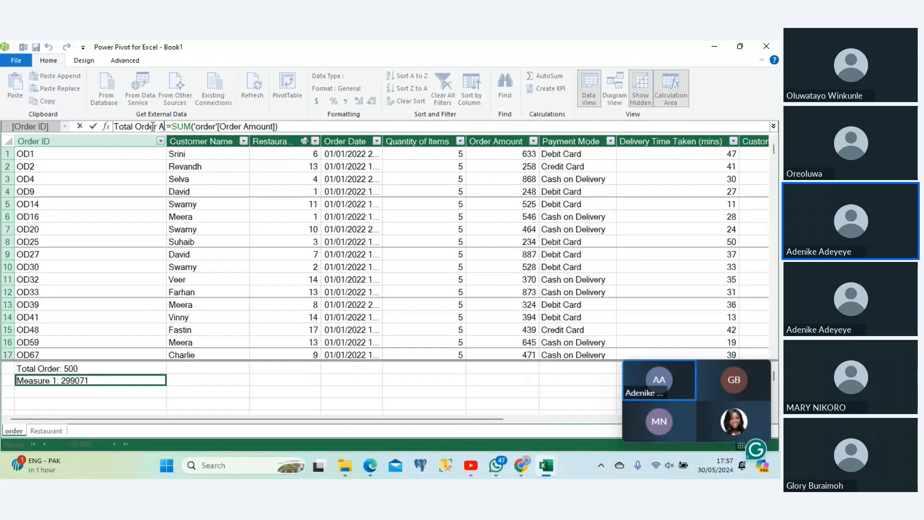
type("moun")
type("t:")
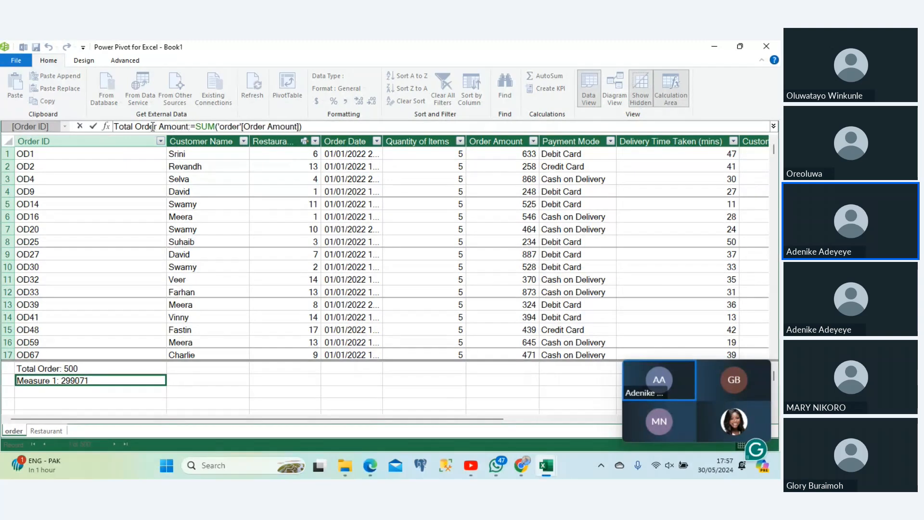
key("Return")
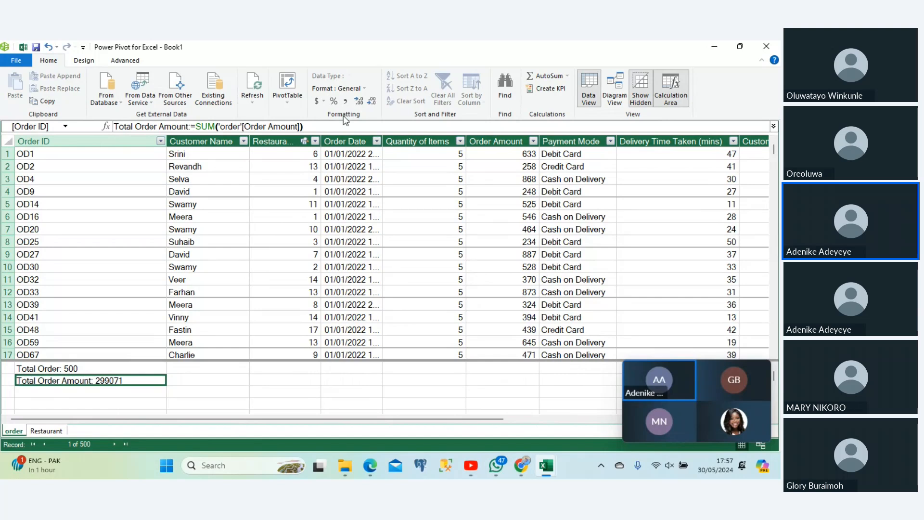
Format the Total Order Amount measure with a thousands separator and as $ English (United States) currency.
left_click(345, 102)
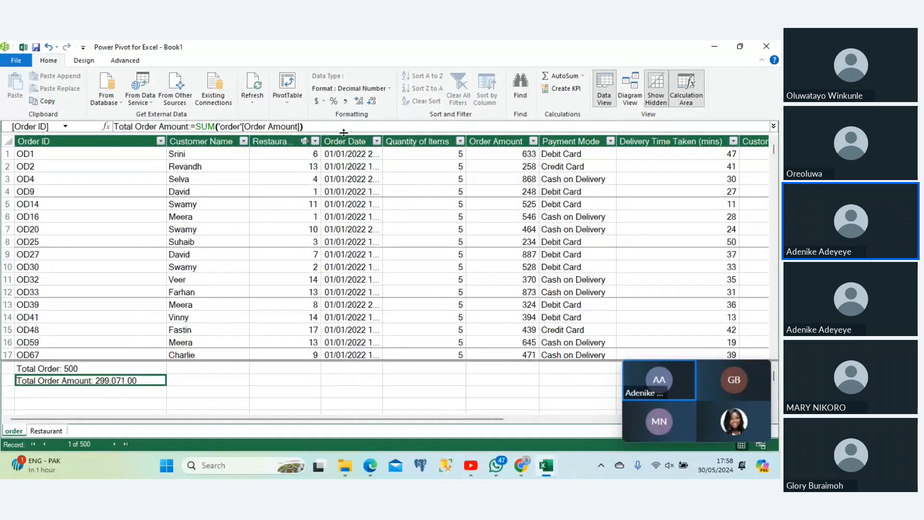
left_click(317, 102)
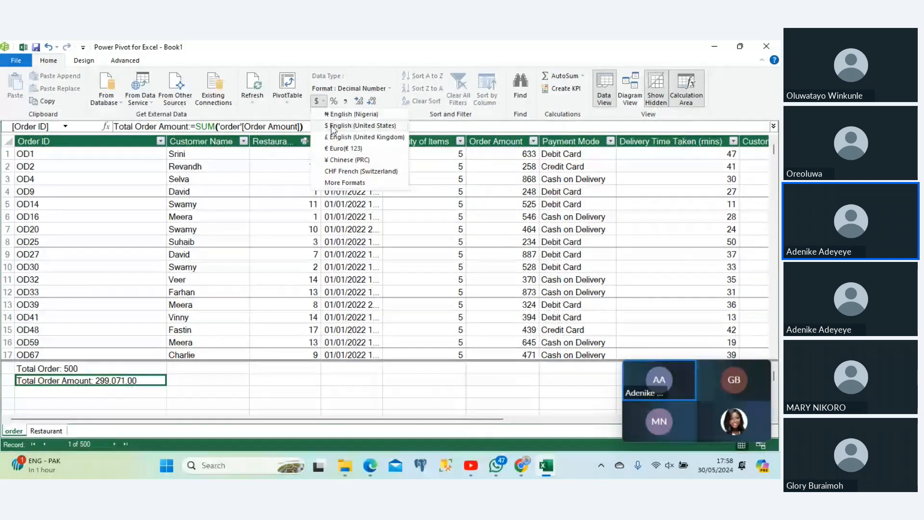
left_click(332, 125)
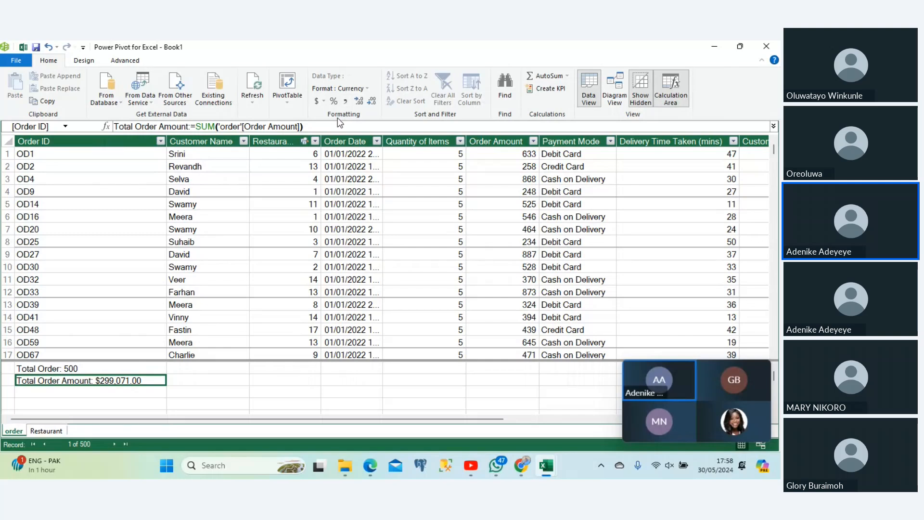
Add a measure directly below Total Order Amount with the formula =AVERAGE('order'[Order Amount]).
left_click(33, 394)
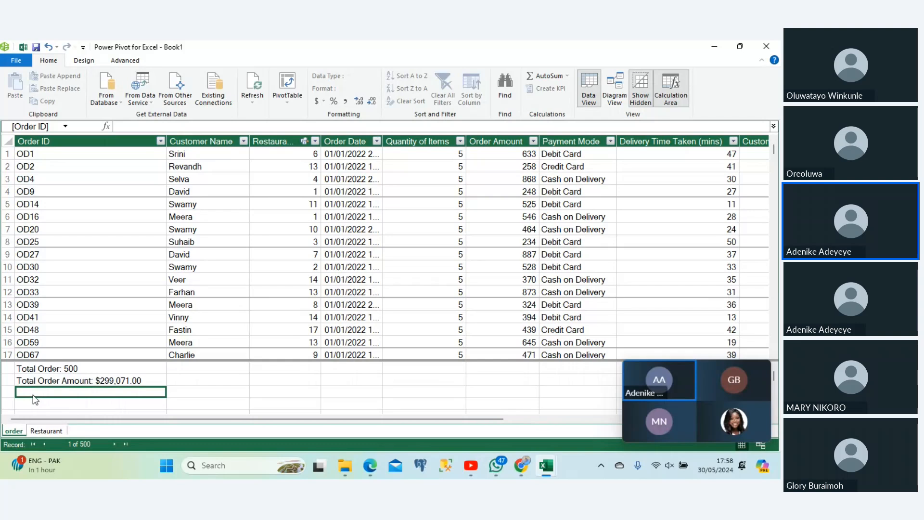
type("=")
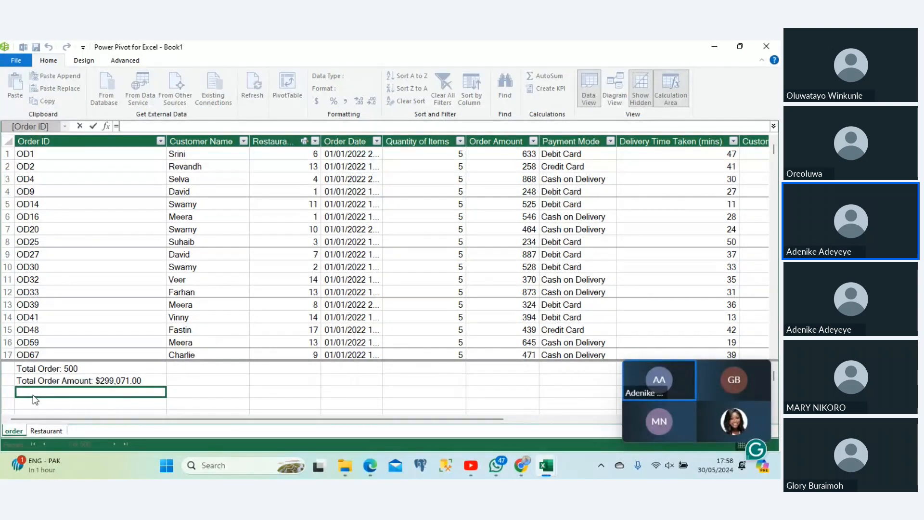
type("AVERAGE(")
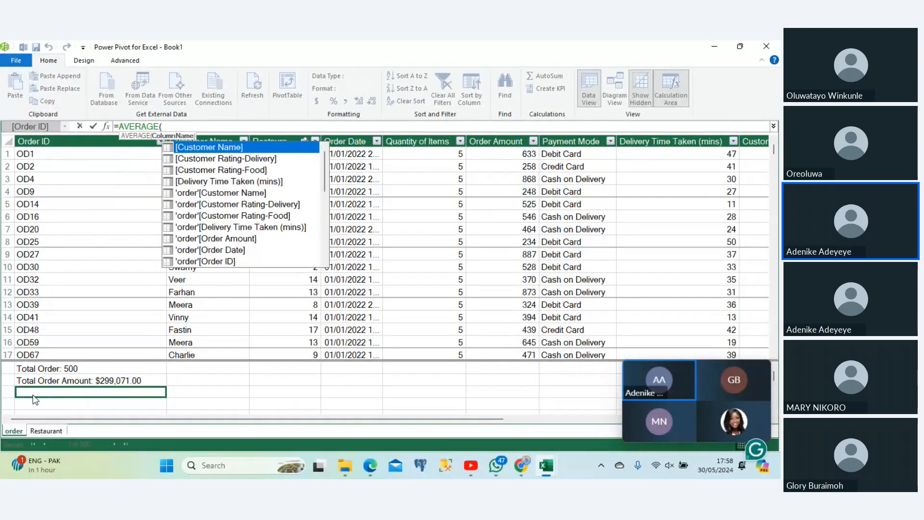
key("Down")
key("Down")
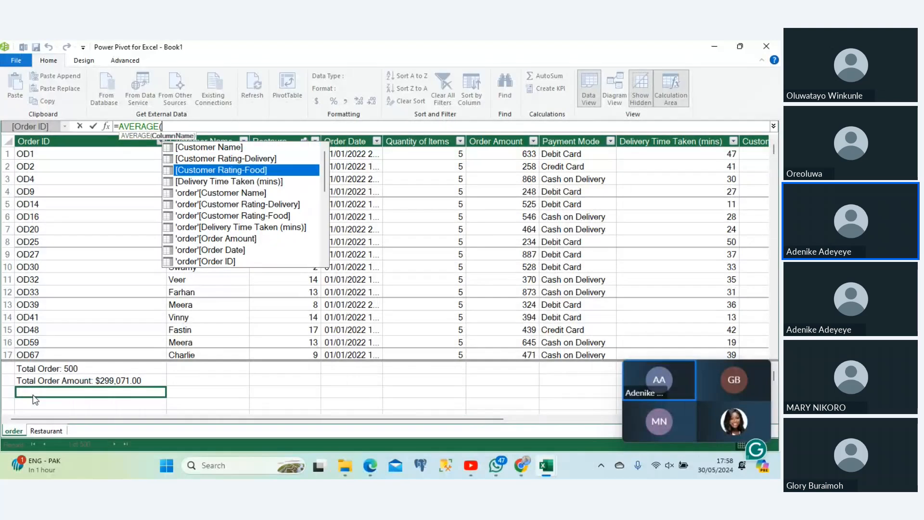
key("Down")
key("Down")
key("Down")
key("Down")
key("Down")
key("Down")
key("Down")
key("Down")
key("Down")
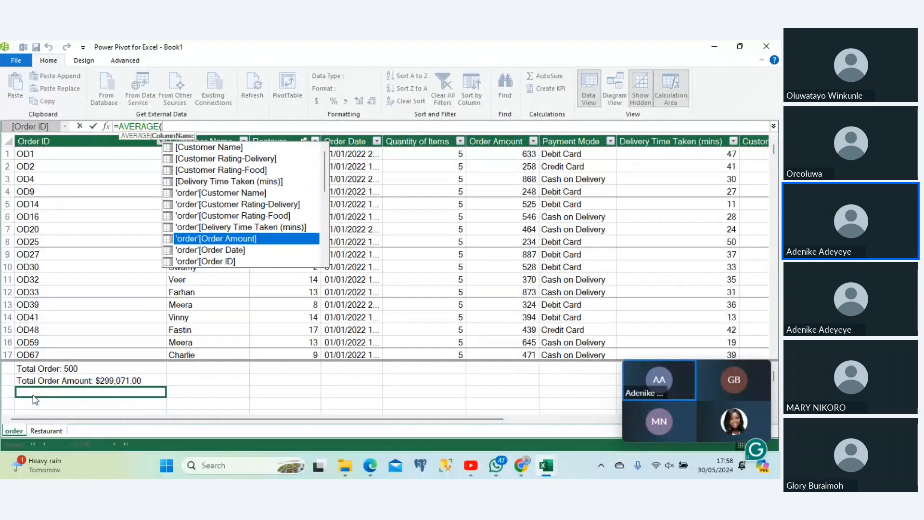
key("Up")
key("Up")
key("Up")
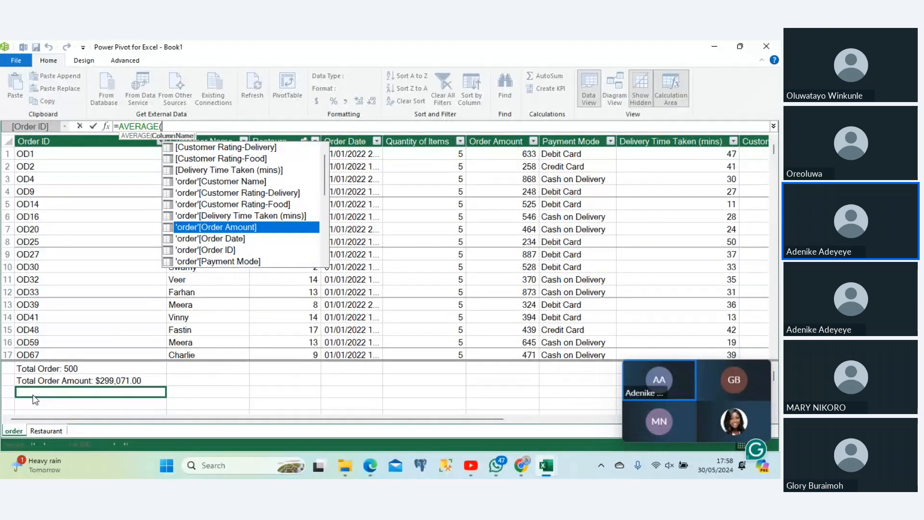
key("Tab")
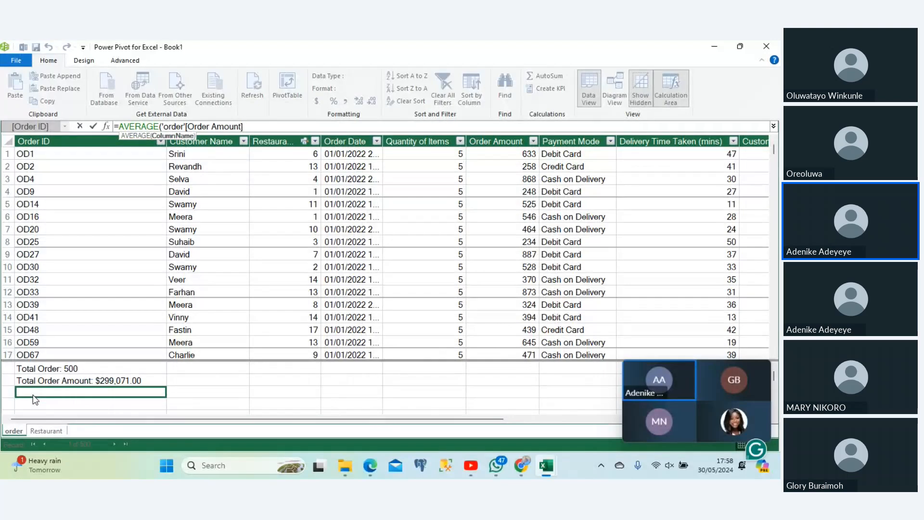
type(")")
key("Return")
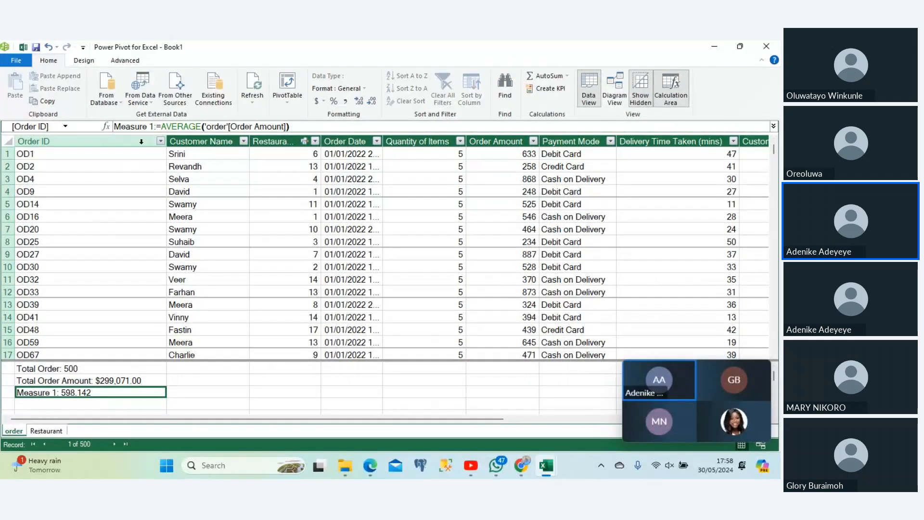
Rename the new average measure as Average Order Amount, keeping its formula.
left_click_drag(154, 125, 108, 127)
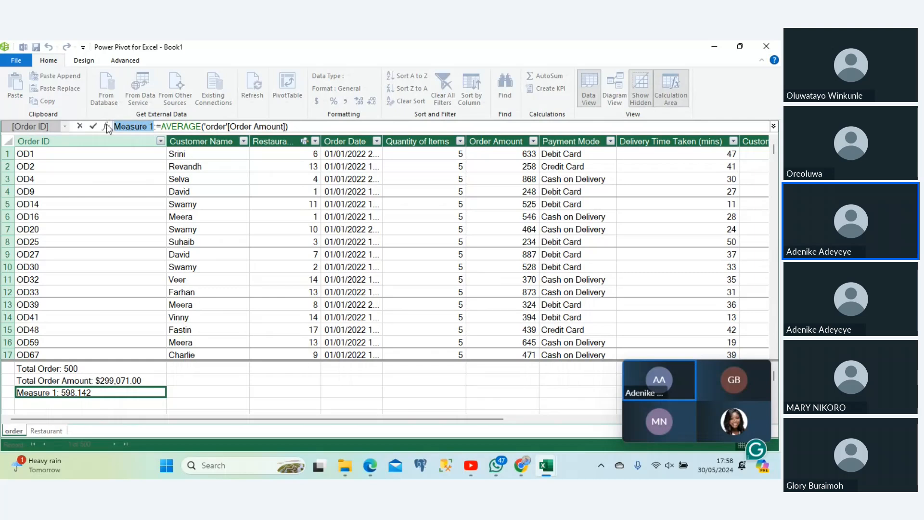
type("Avegar")
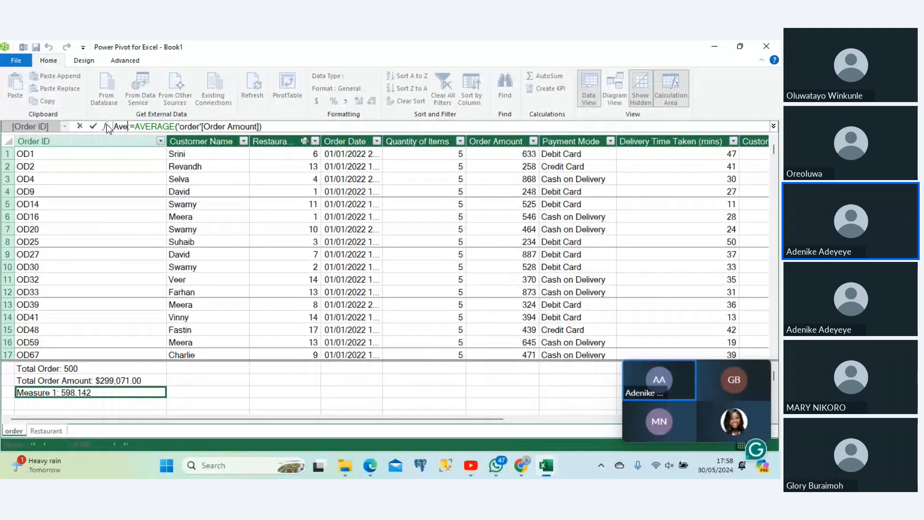
key("BackSpace")
key("BackSpace")
key("BackSpace")
type("rage Order ")
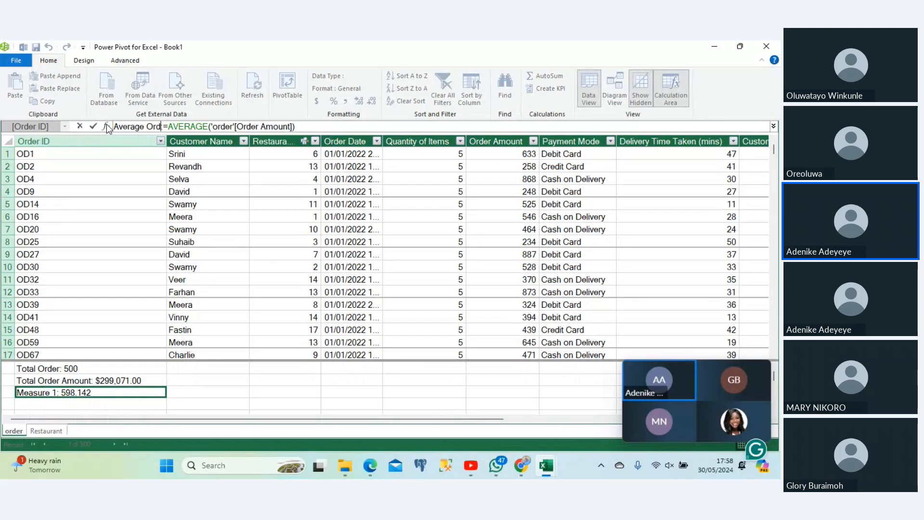
type("Amo")
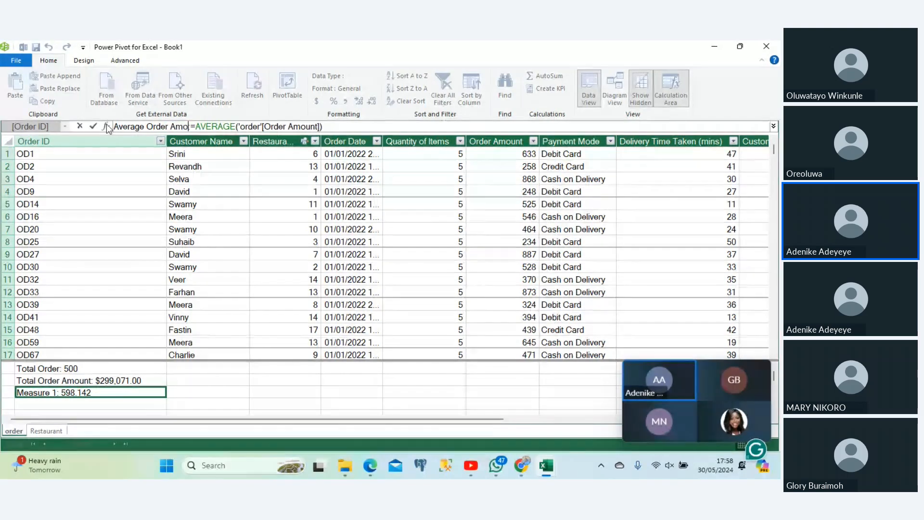
type("unt")
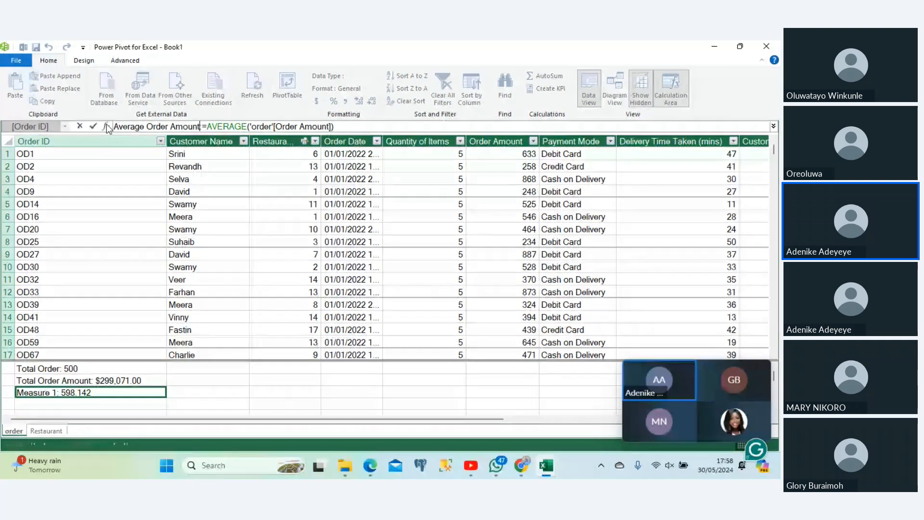
key("Return")
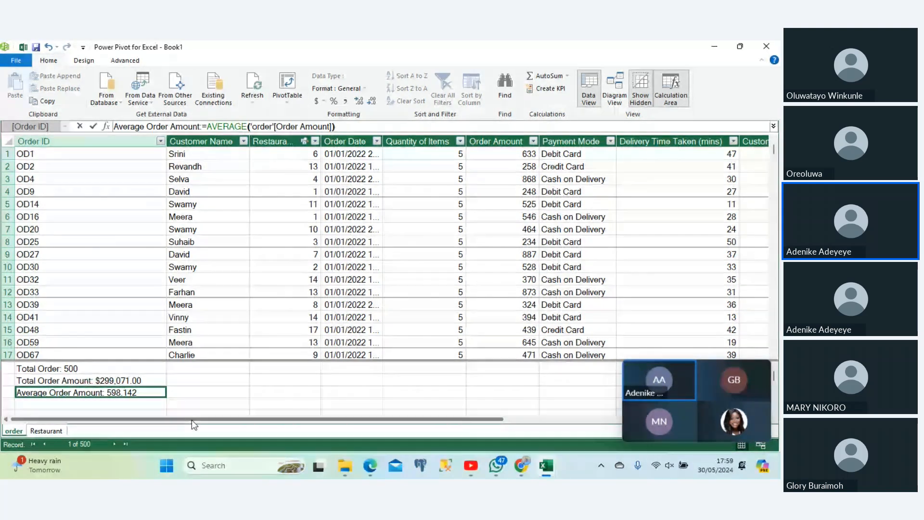
Switch to the Excel workbook and start a new measure for the order table named Average Customer Rating -Food.
left_click_drag(191, 420, 367, 413)
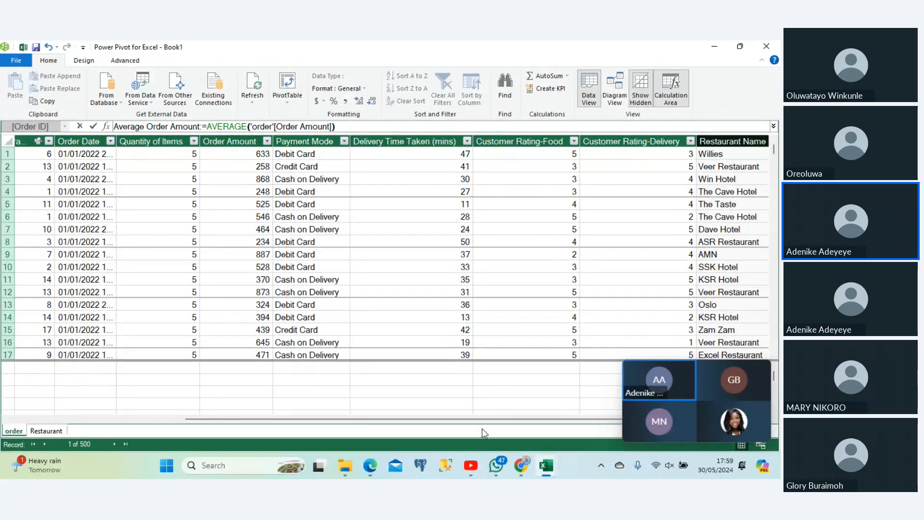
left_click_drag(483, 419, 207, 406)
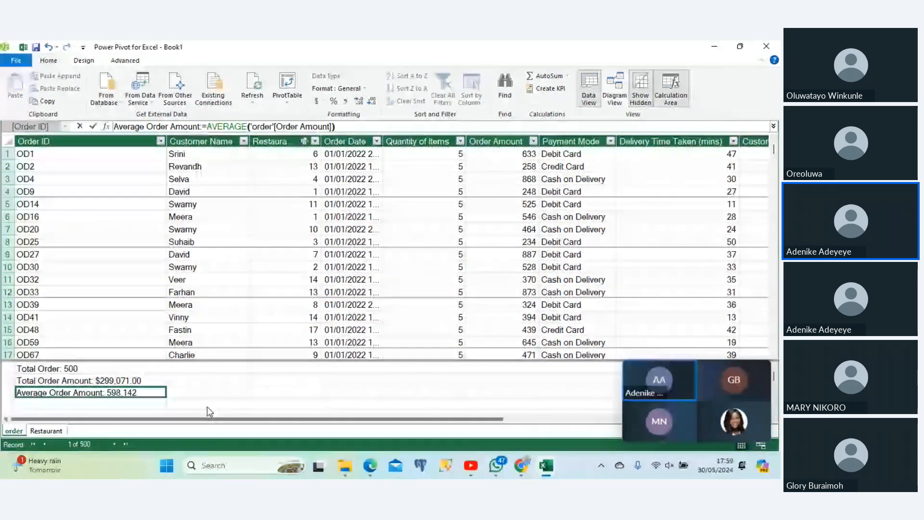
left_click(22, 43)
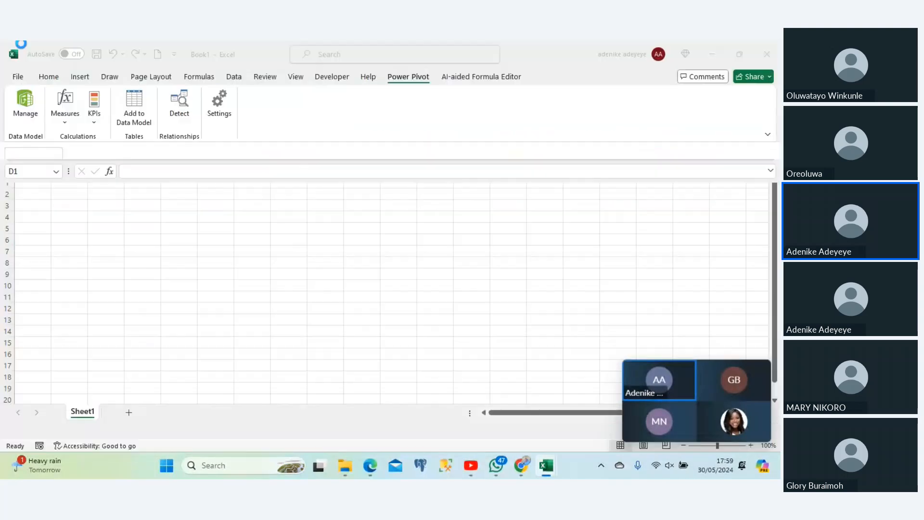
left_click(64, 118)
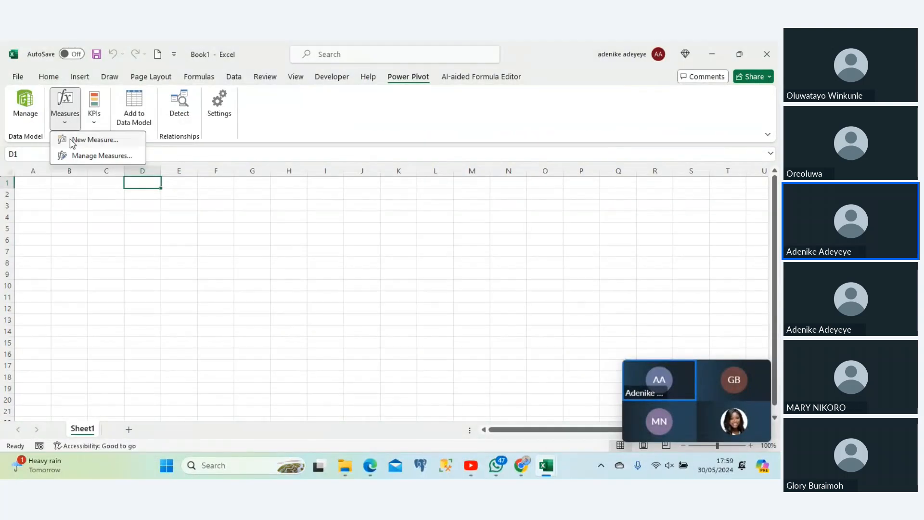
left_click(70, 139)
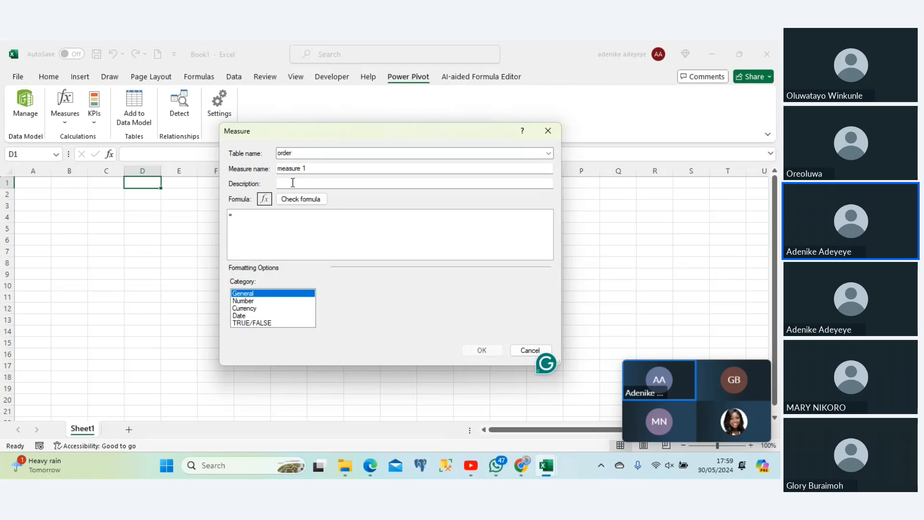
left_click_drag(311, 168, 257, 172)
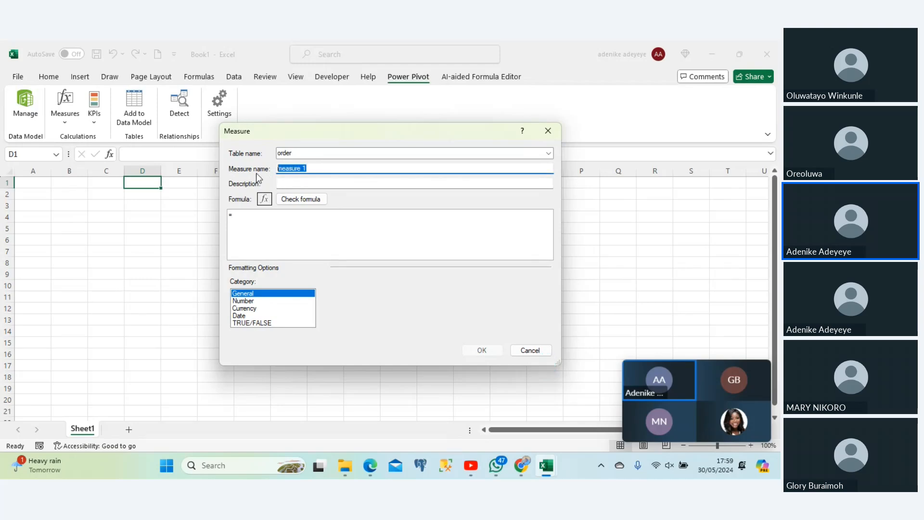
type("Average")
type("Custo")
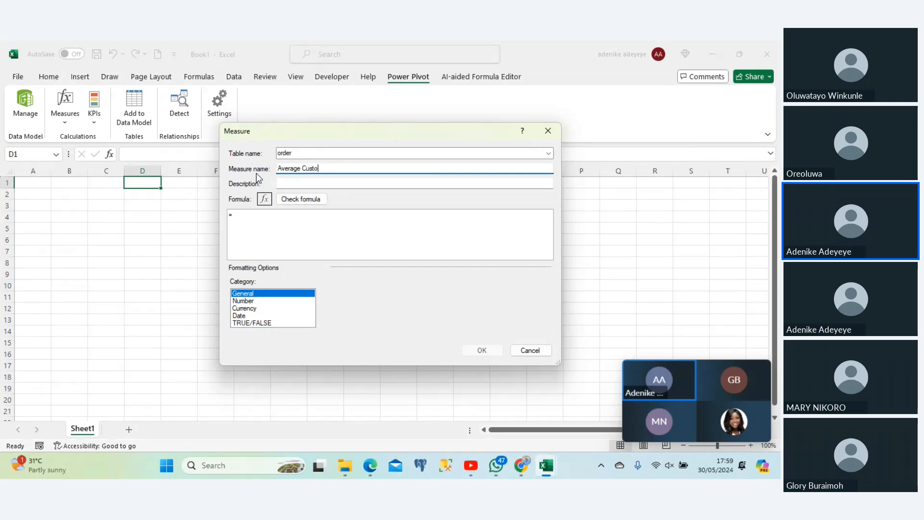
type("mer Rating -Food")
Give the food rating measure the formula =AVERAGE('order'[Customer Rating-Food]) and save it.
left_click(254, 220)
type("ave")
key("Tab")
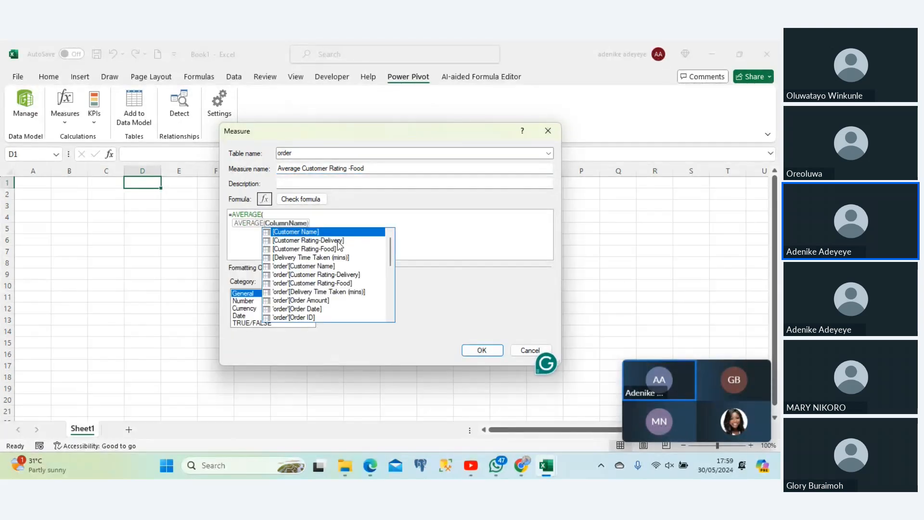
left_click(335, 250)
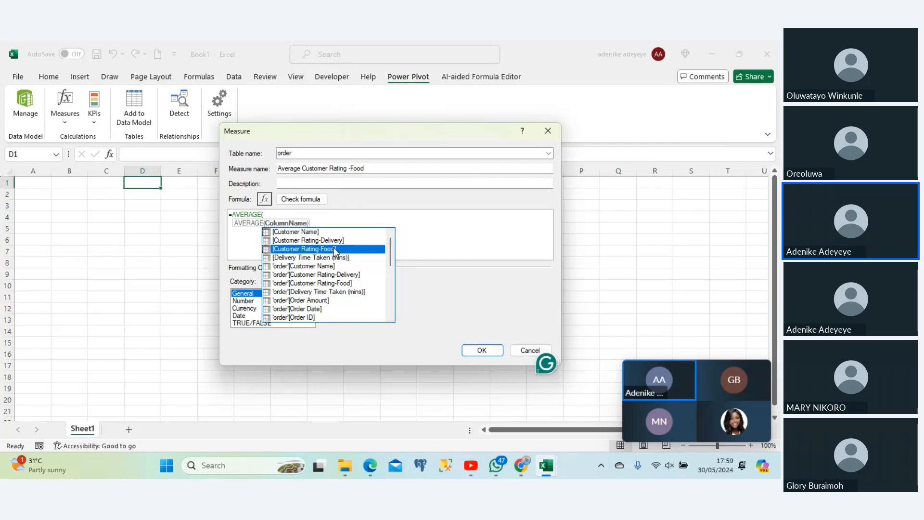
left_click_drag(389, 247, 390, 255)
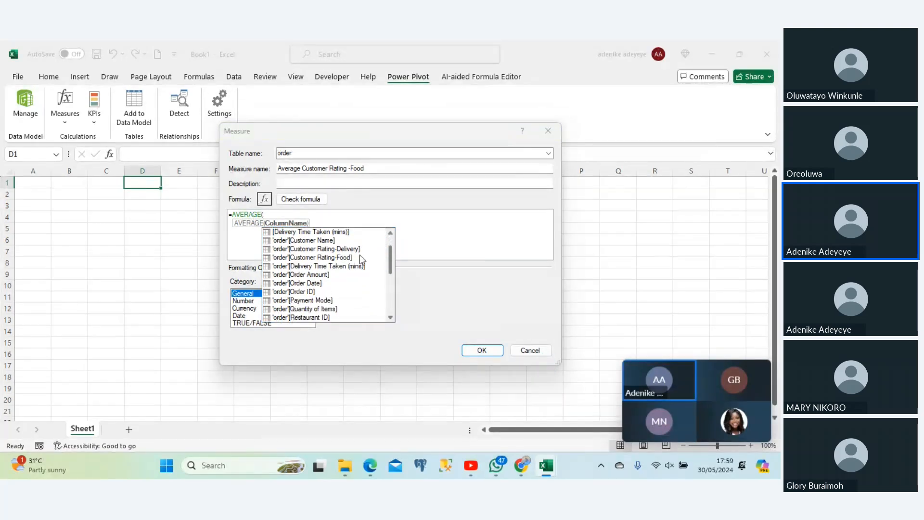
double_click(335, 257)
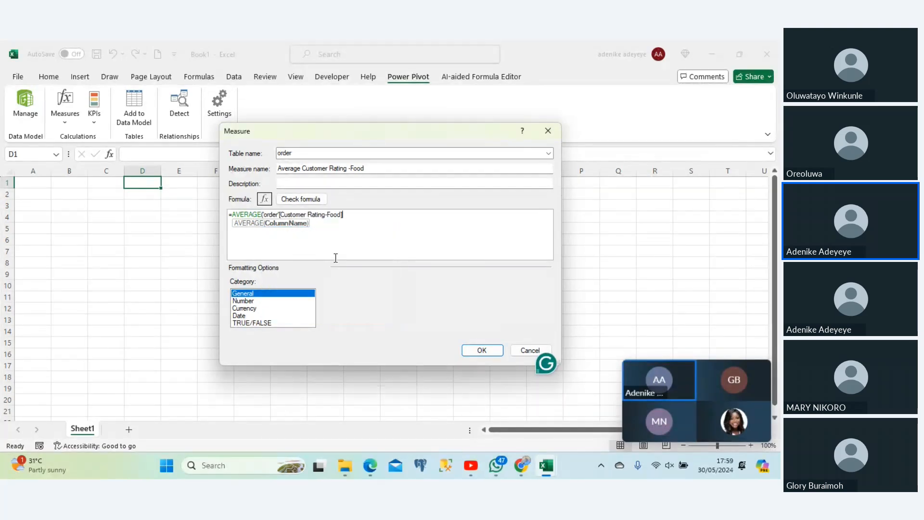
type(")")
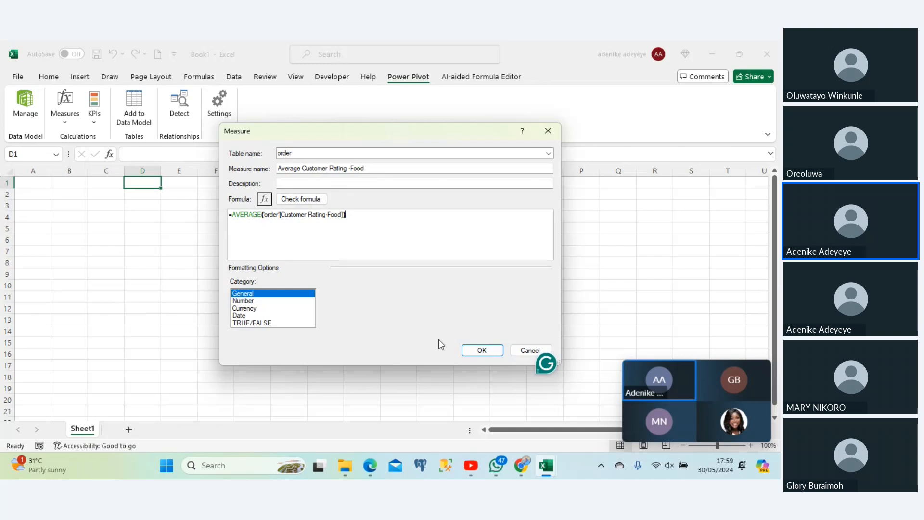
left_click(475, 349)
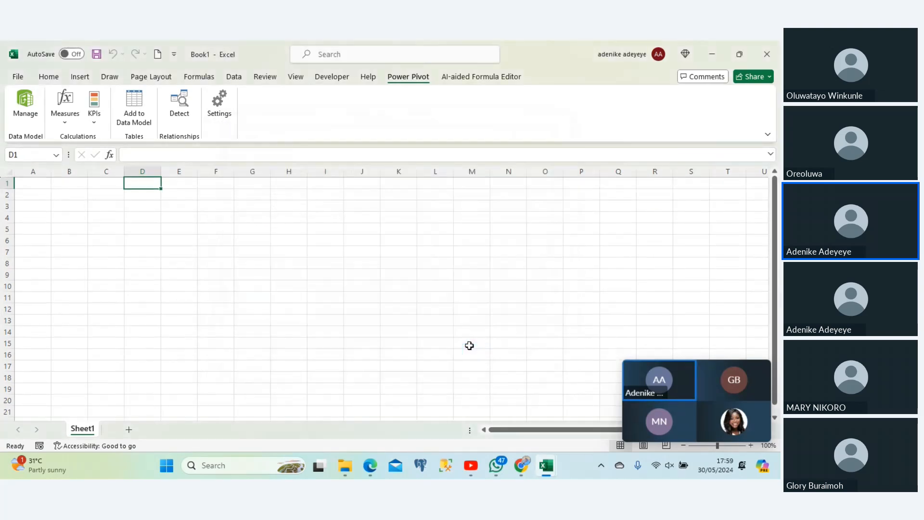
Start another new measure for the order table and name it Average Customer Rating Delivery.
left_click(65, 115)
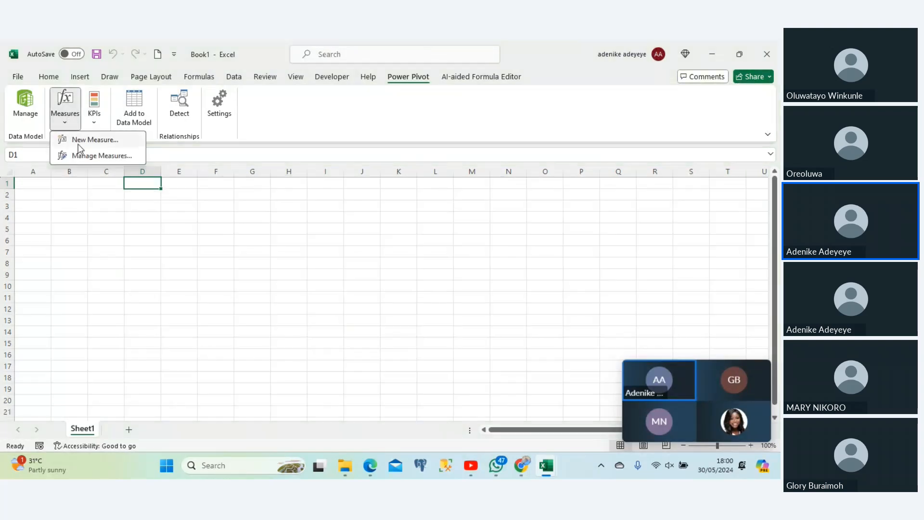
left_click(70, 138)
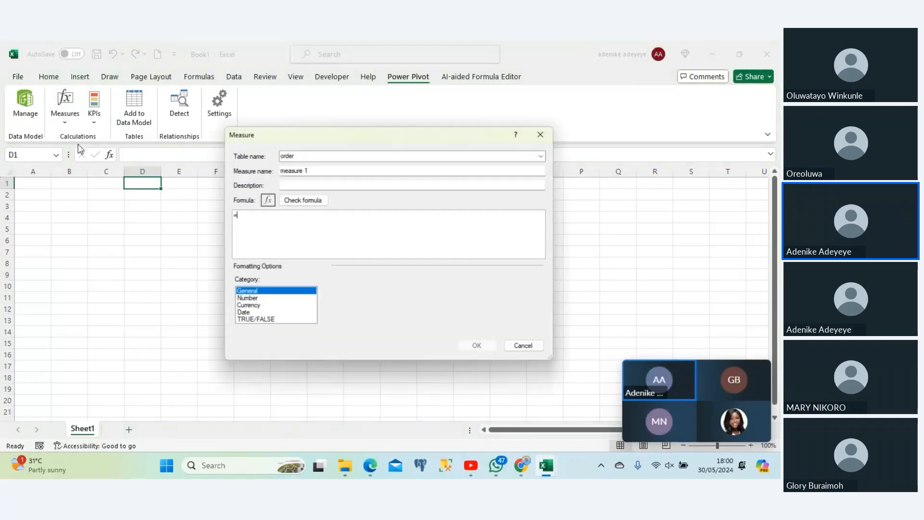
left_click(308, 169)
key("BackSpace")
key("BackSpace")
key("BackSpace")
key("BackSpace")
key("BackSpace")
key("BackSpace")
key("BackSpace")
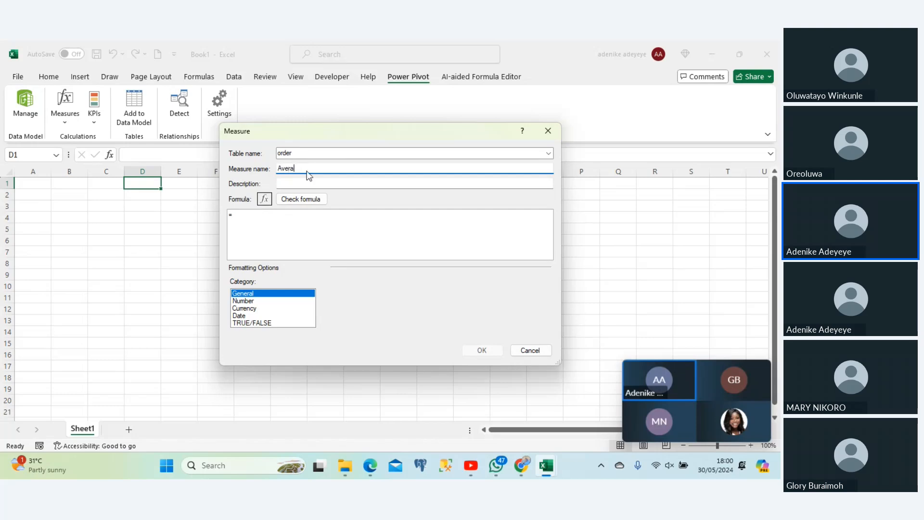
type("Average Customer Rating Delivery")
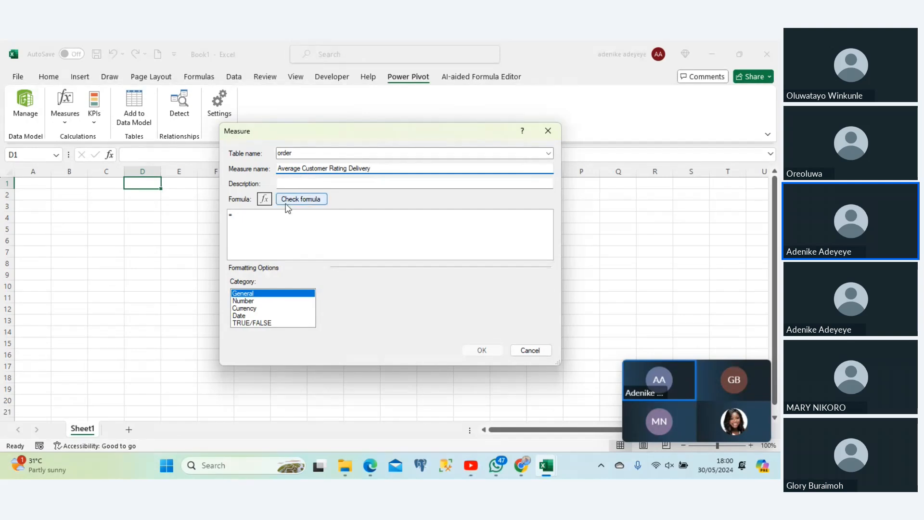
Give the delivery rating measure the formula =AVERAGE('order'[Customer Rating-Delivery]) and save it.
left_click(282, 212)
type("A")
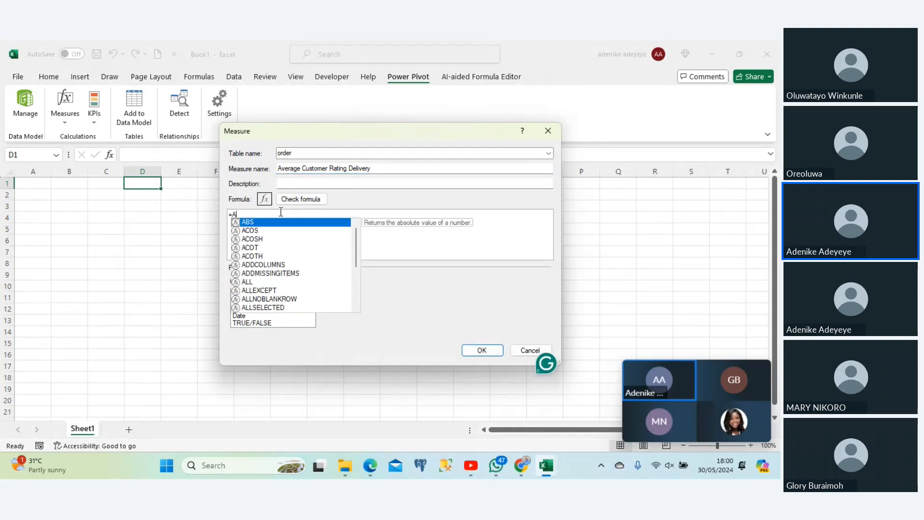
type("VERAGE(")
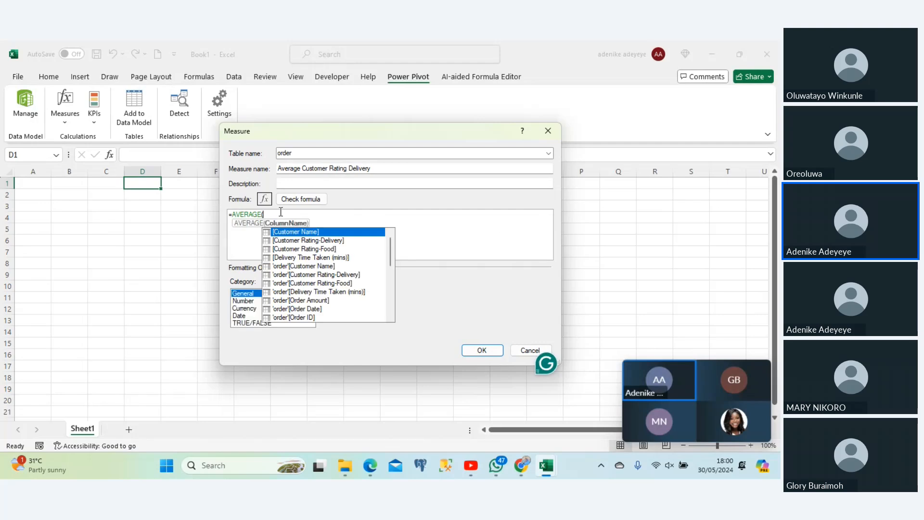
left_click_drag(389, 246, 390, 254)
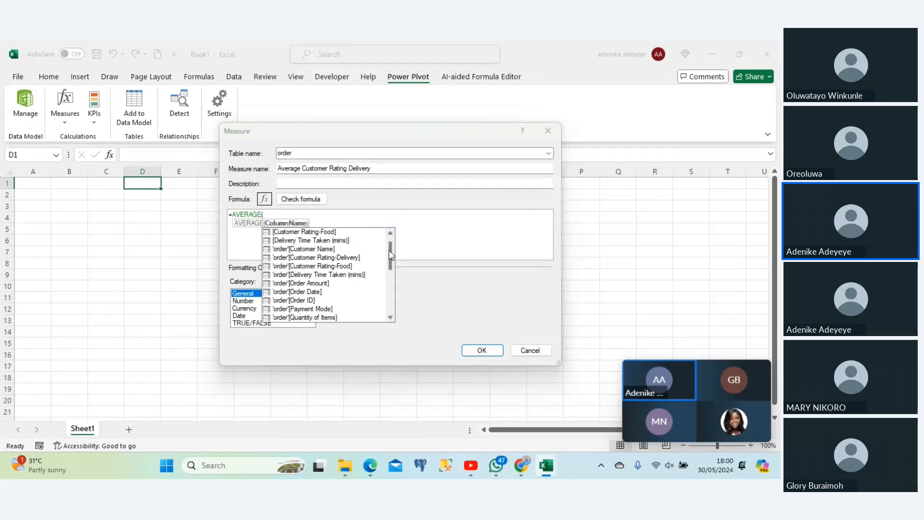
left_click(330, 257)
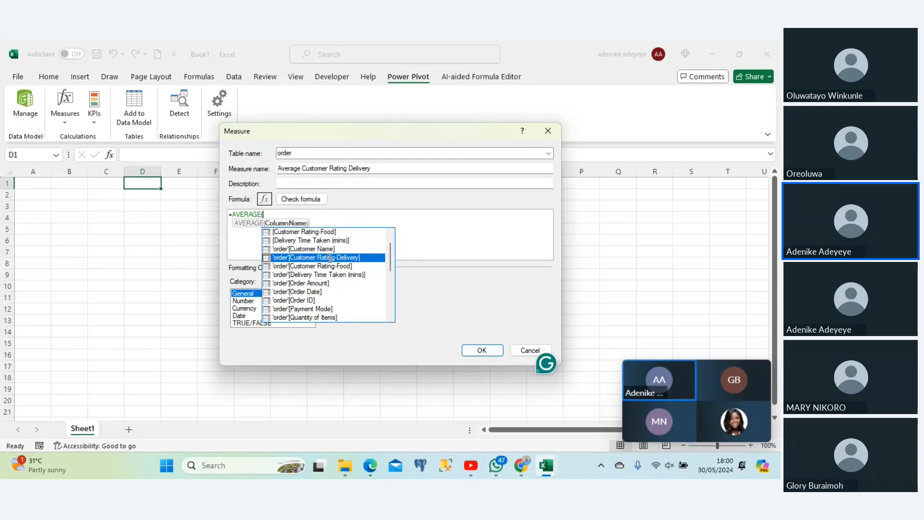
double_click(330, 258)
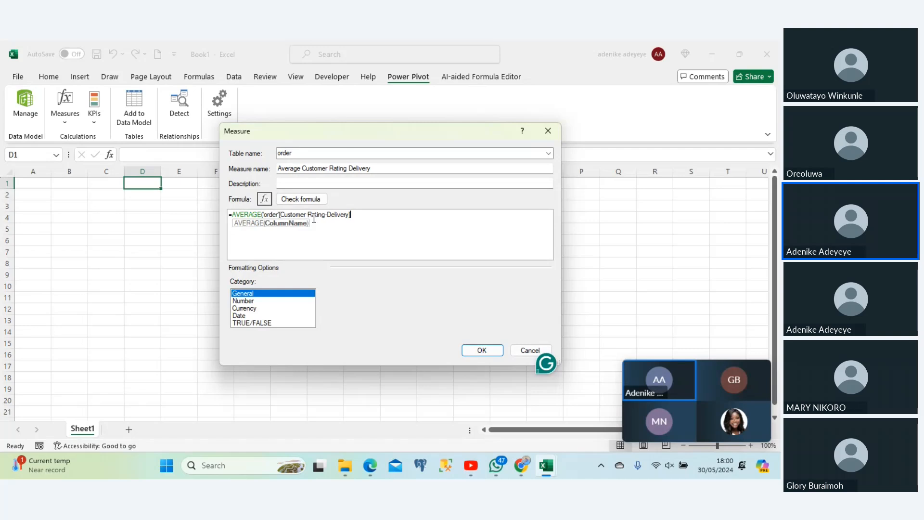
type(")")
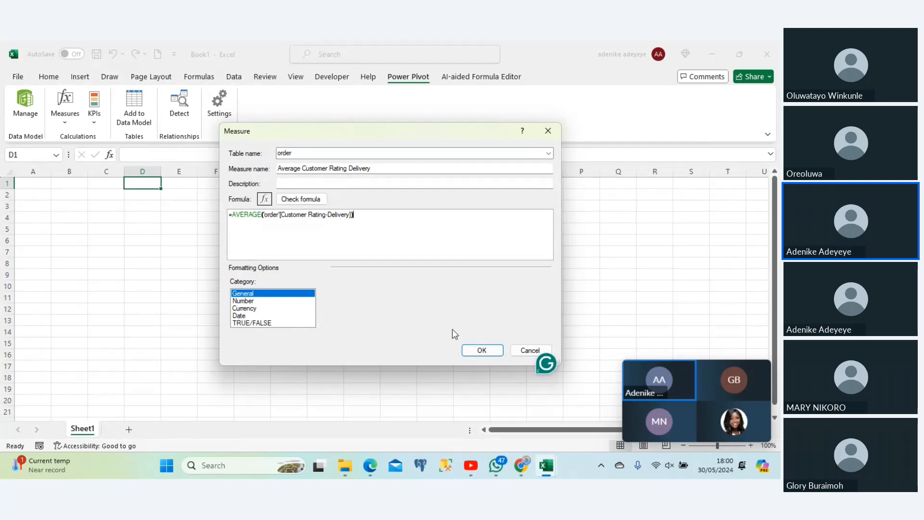
left_click(479, 350)
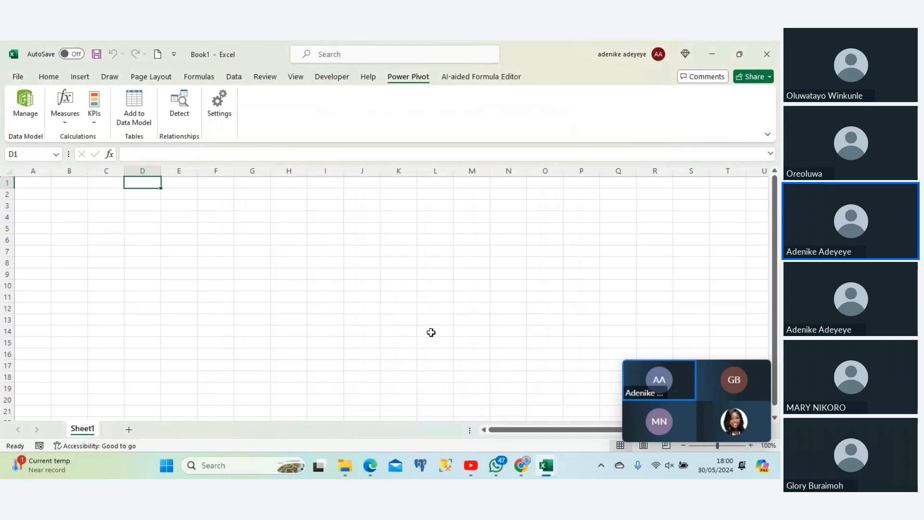
Return to the Power Pivot window and select the Average Customer Rating -Food measure in the order table's calculation area.
left_click(30, 116)
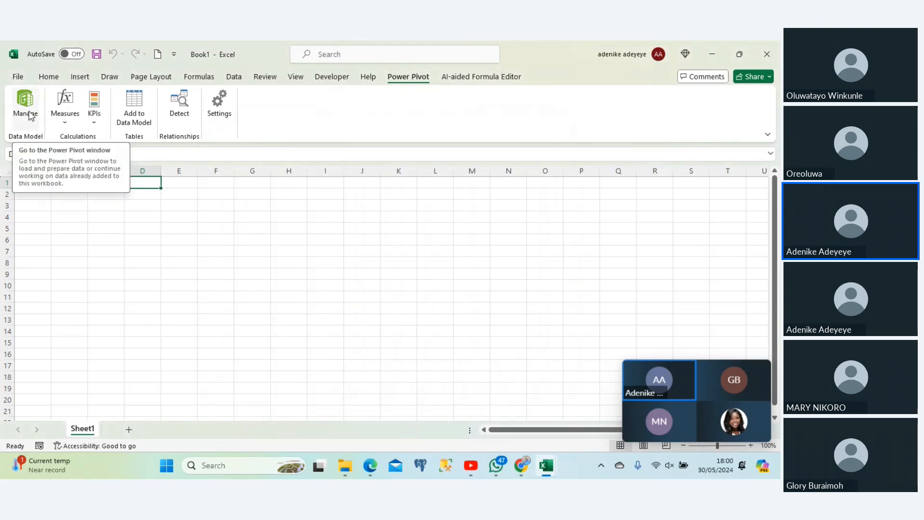
left_click(30, 116)
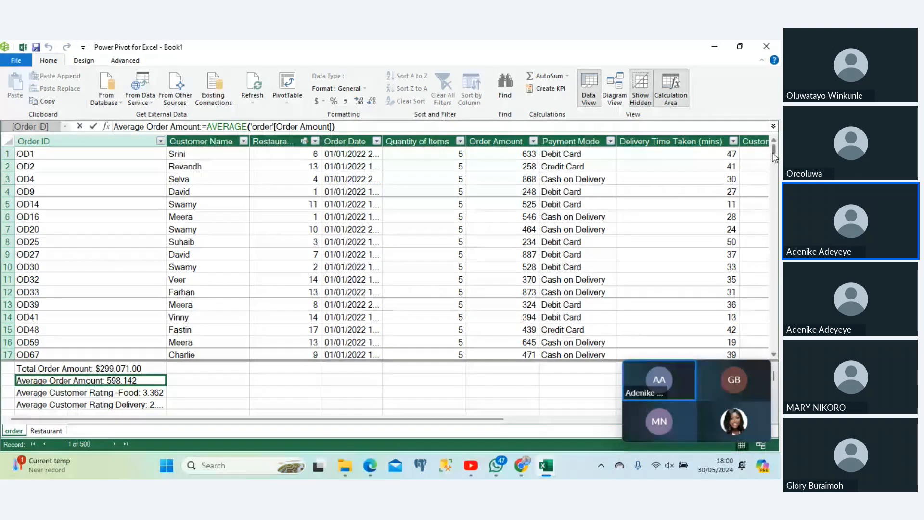
scroll(773, 158, "down", 9)
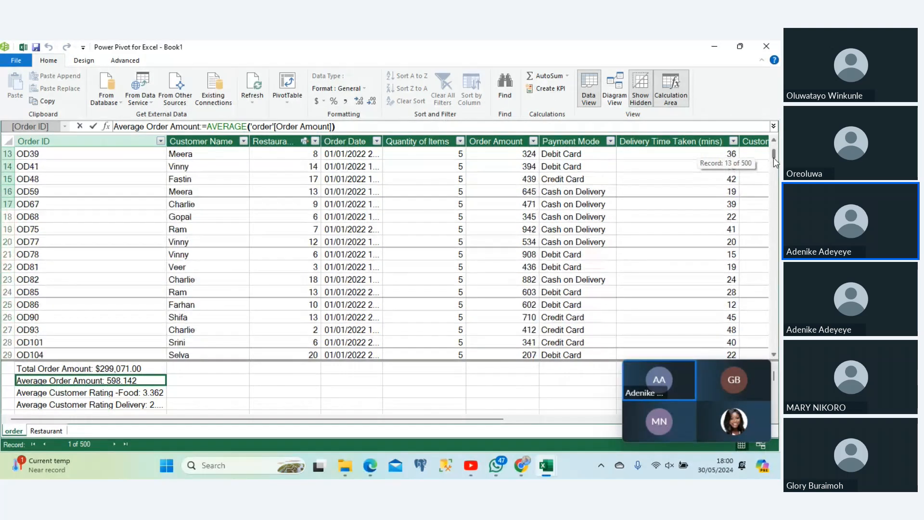
left_click(145, 368)
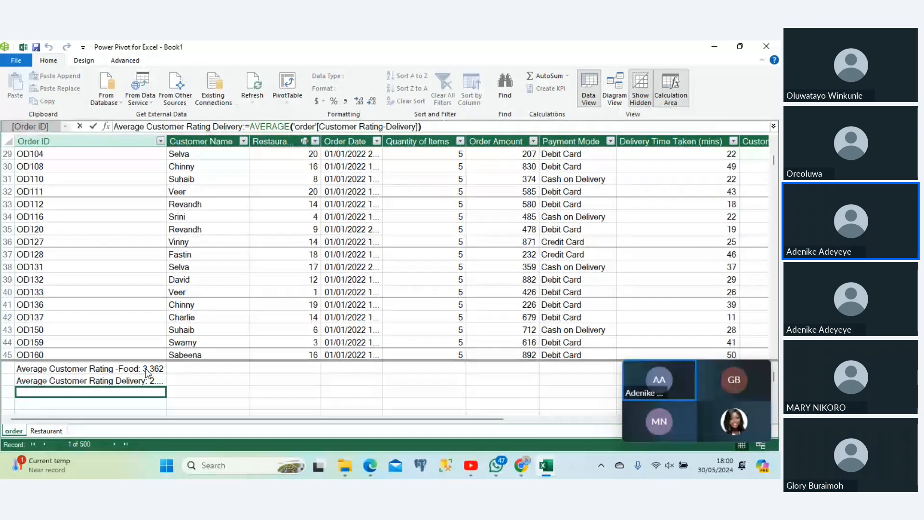
left_click(145, 368)
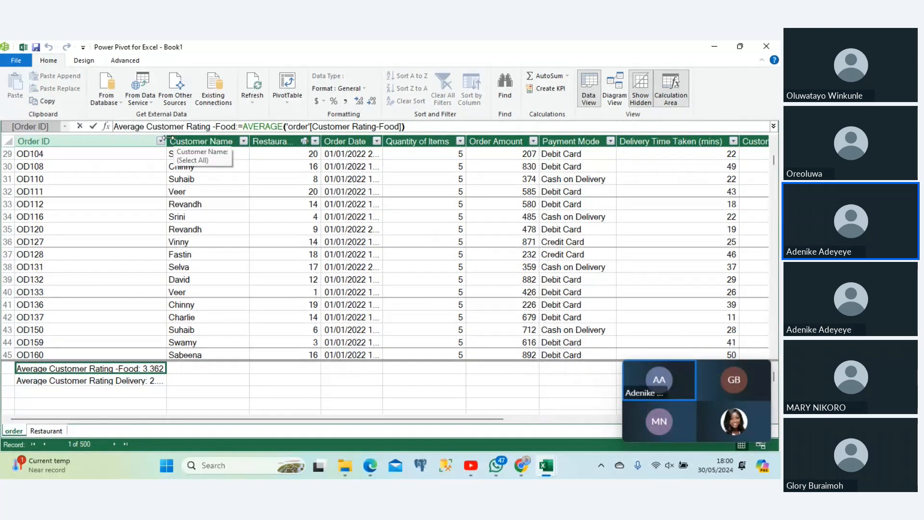
Widen the Order ID column so the rating measures show in full, and review the existing measures in the calculation area.
left_click_drag(166, 141, 251, 142)
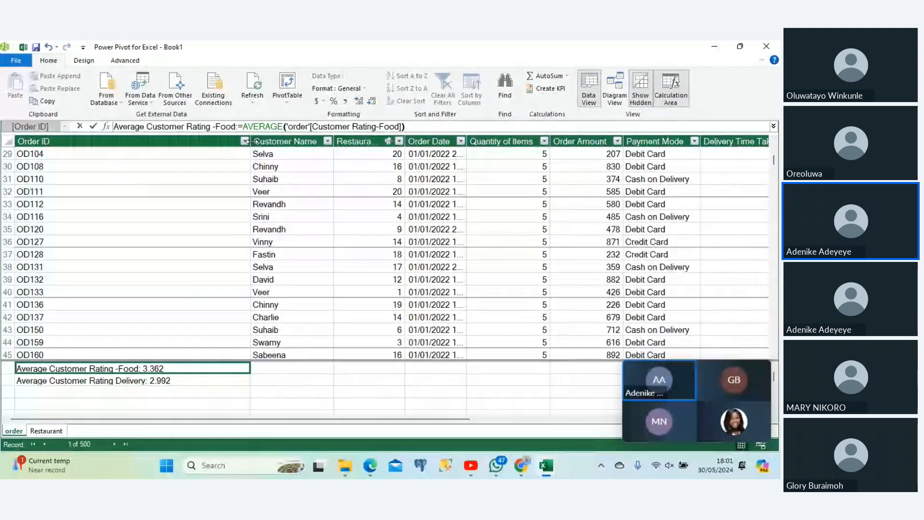
left_click(117, 382)
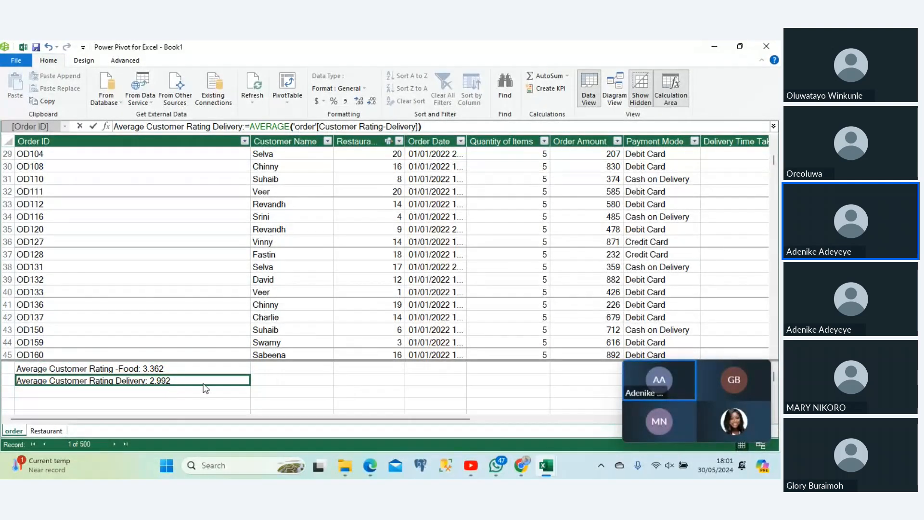
left_click(230, 369)
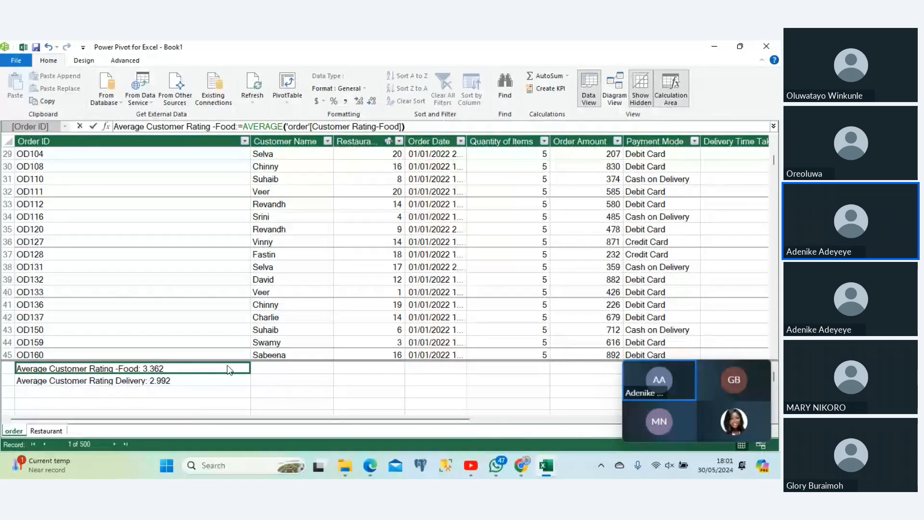
key("Up")
key("Up")
key("Up")
key("Down")
key("Down")
key("Down")
key("Down")
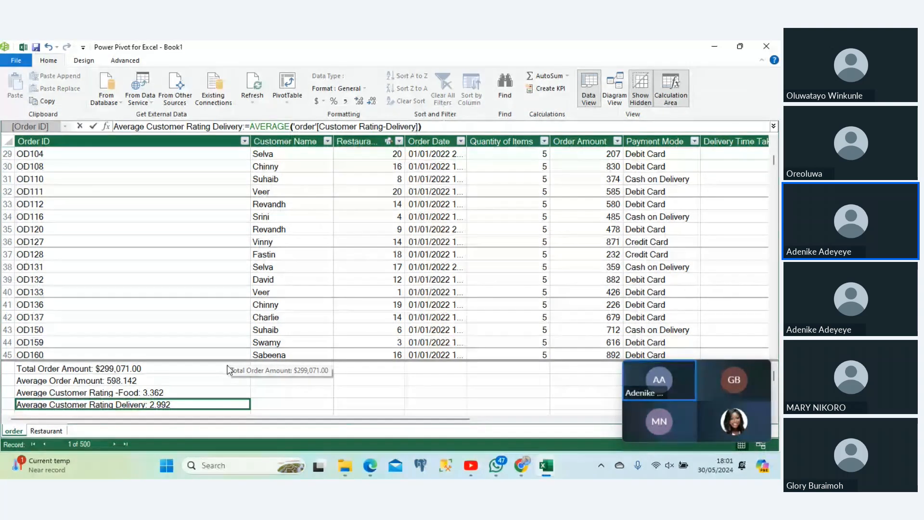
Add a measure with the formula =AVERAGE('order'[Delivery Time Taken (mins)]) in the empty calculation cell below Average Customer Rating Delivery.
key("Down")
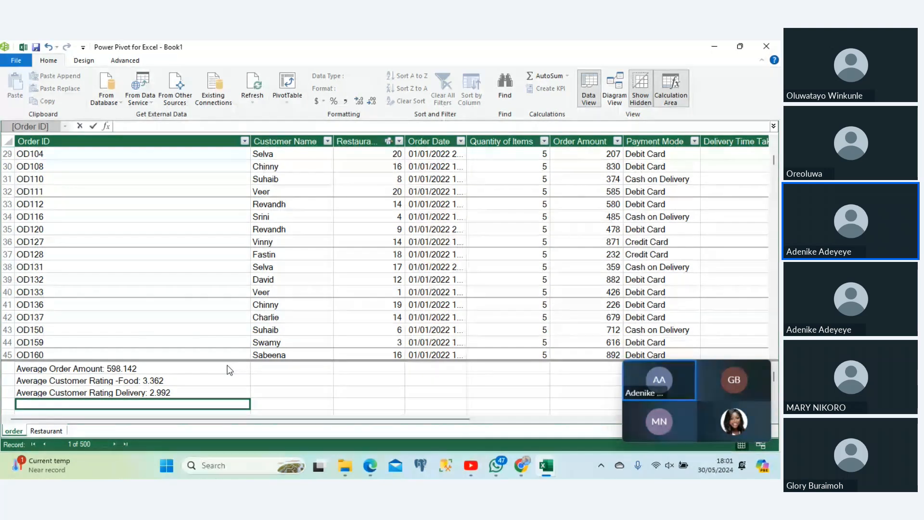
type("=")
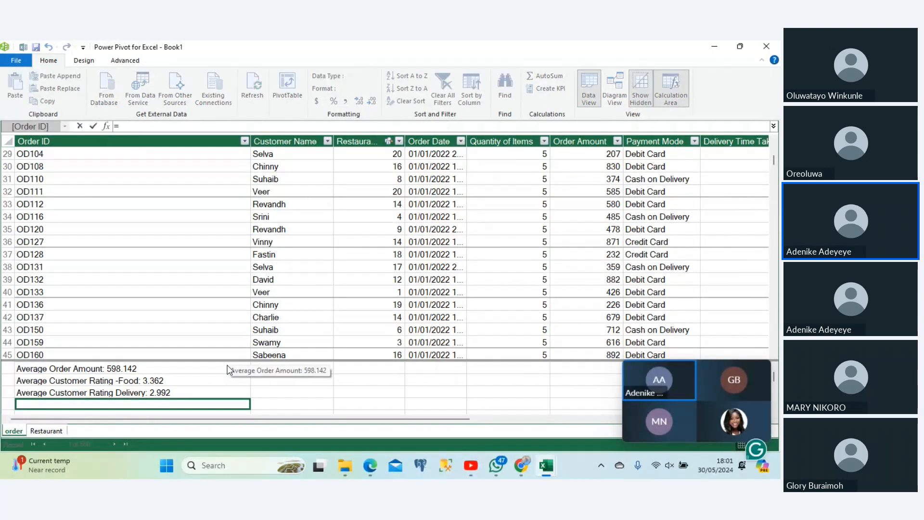
type("avera")
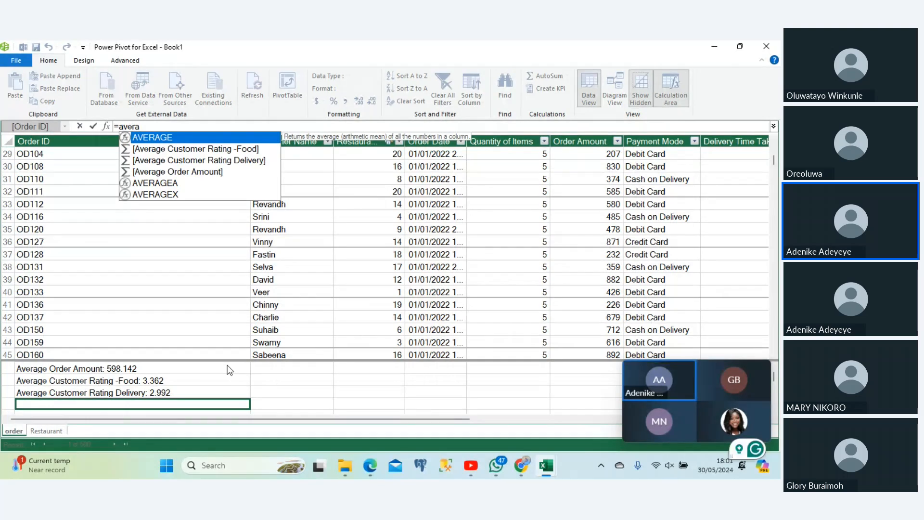
key("Tab")
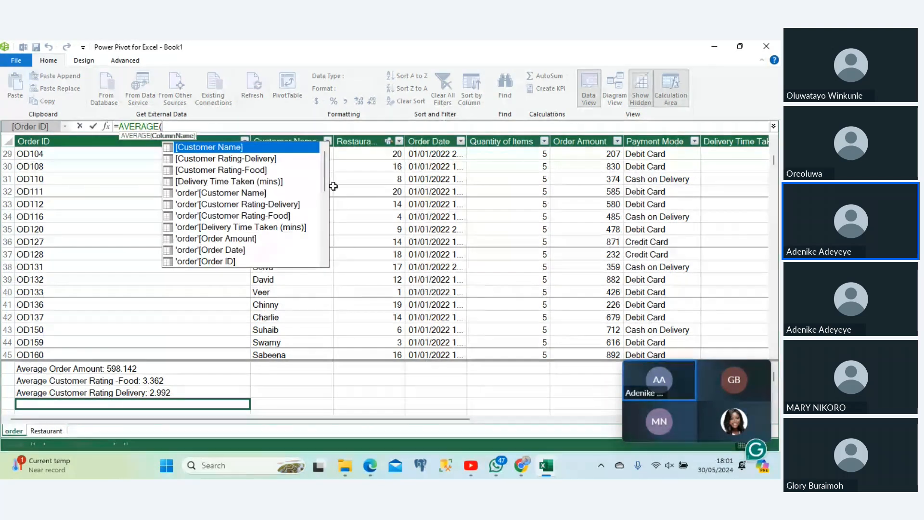
left_click(267, 229)
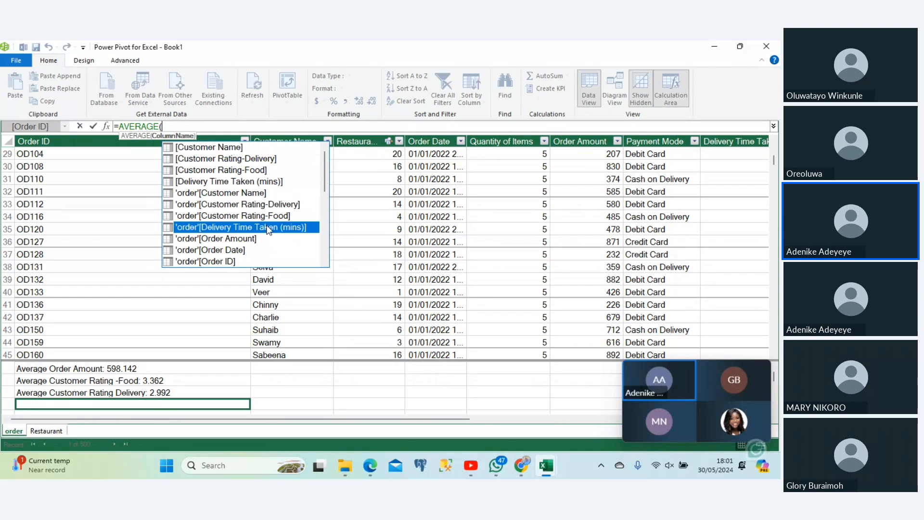
double_click(267, 228)
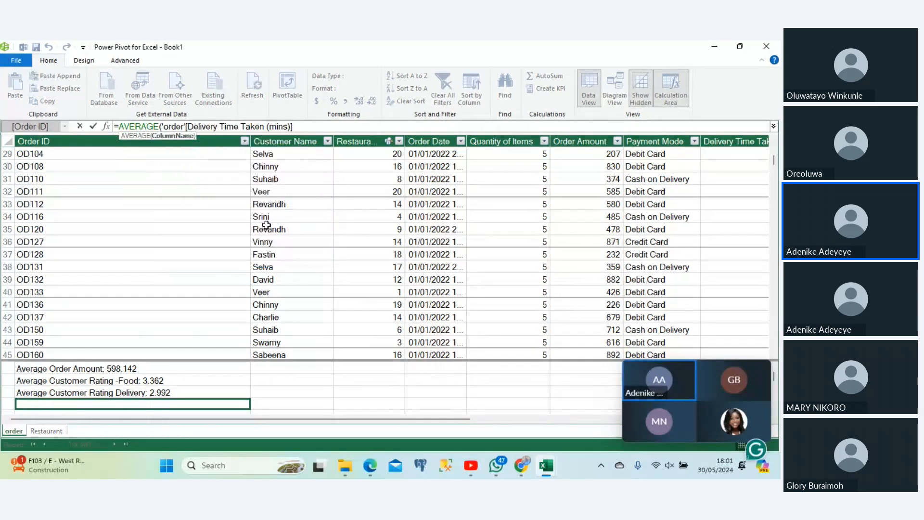
type(")")
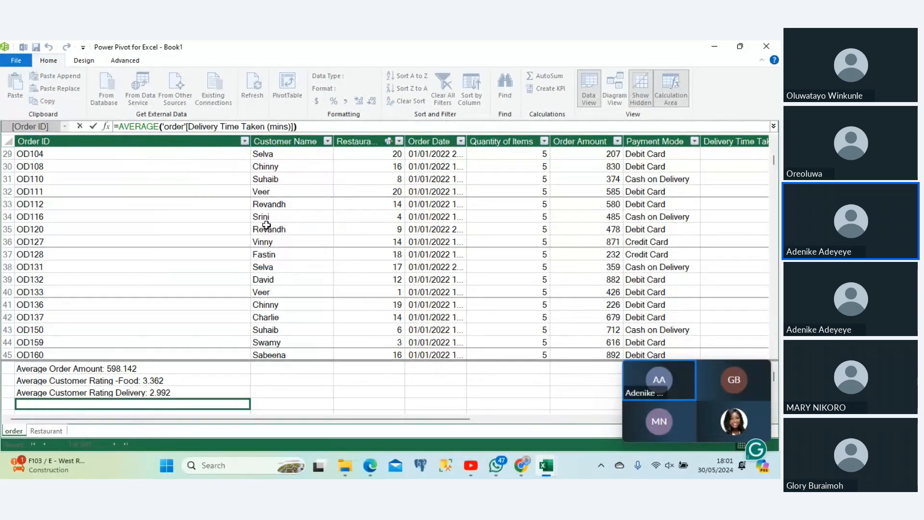
key("Return")
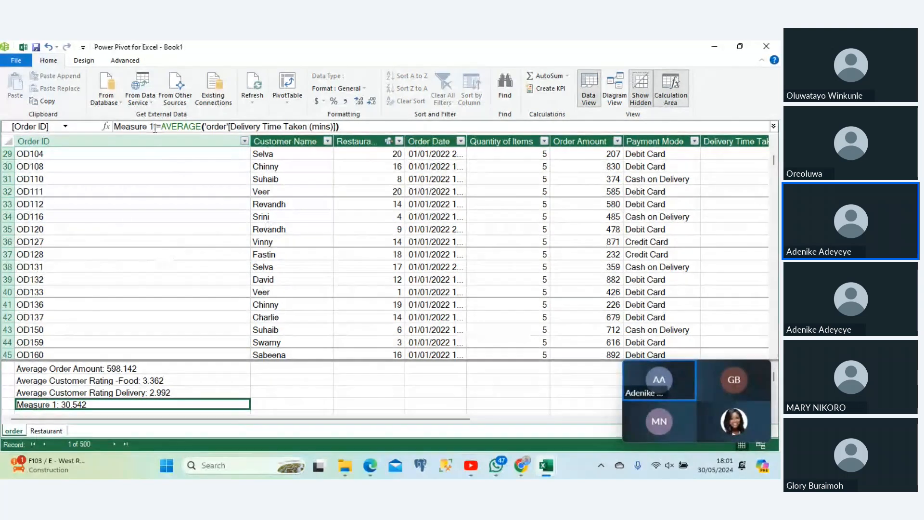
Rename the new delivery time measure to Average Delivery Time.
left_click_drag(153, 127, 112, 129)
type("Averag")
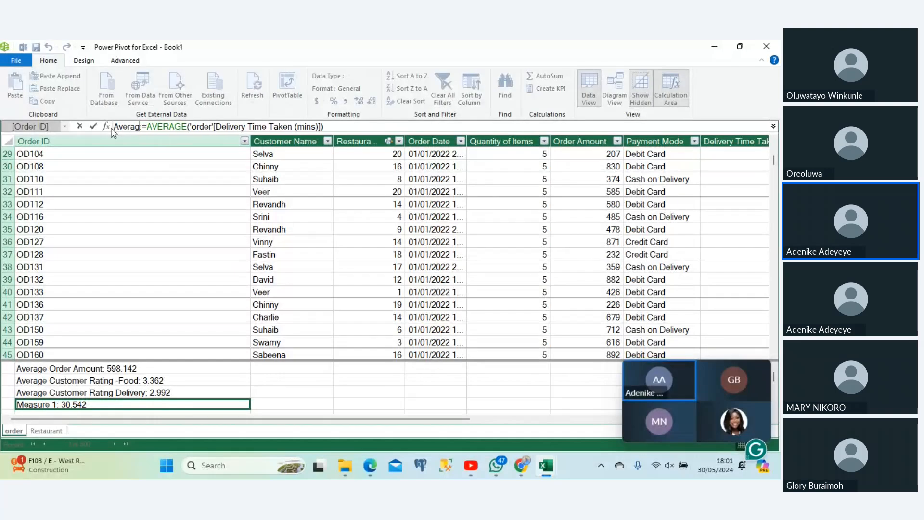
type("e Deli")
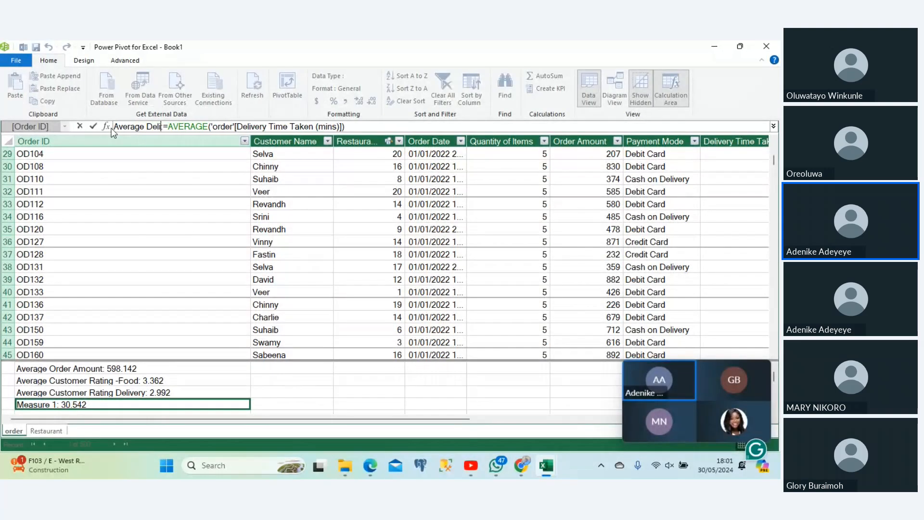
type("very Time:")
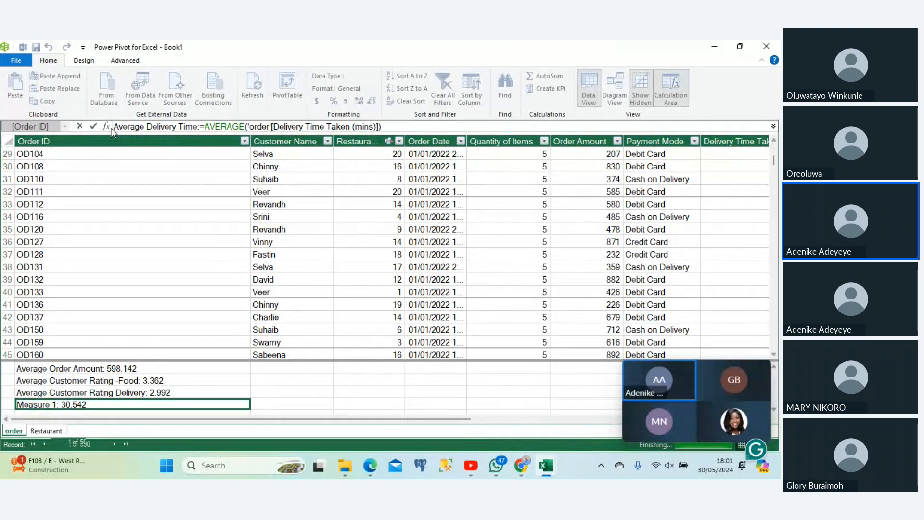
key("Return")
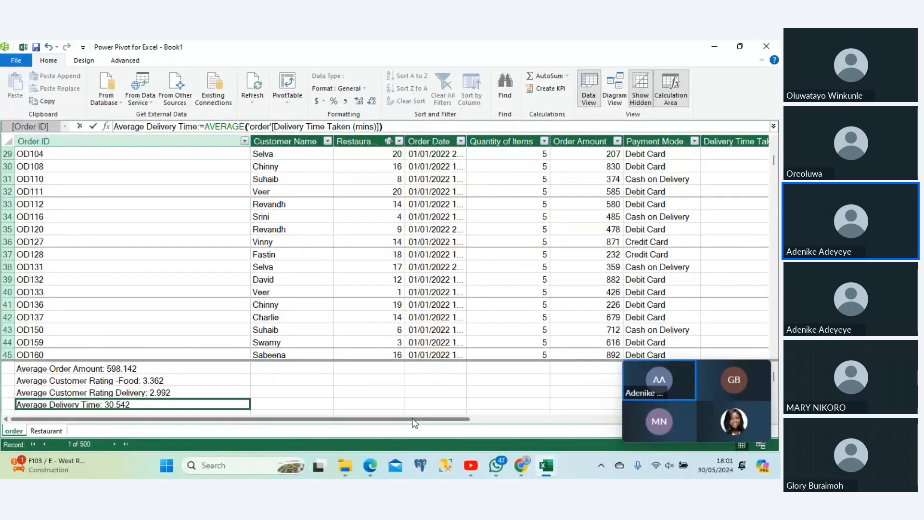
Look at the KPI options in the Excel workbook and return to the Power Pivot window.
left_click_drag(414, 423, 600, 249)
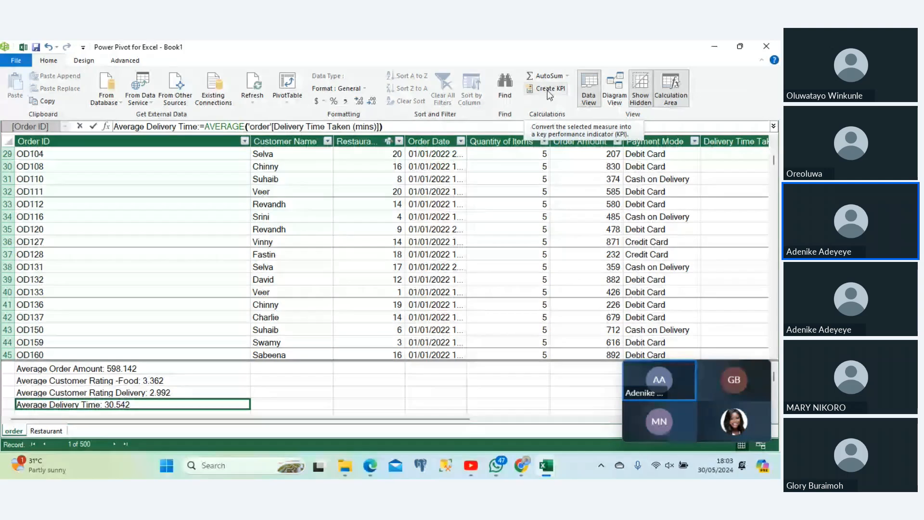
left_click(23, 48)
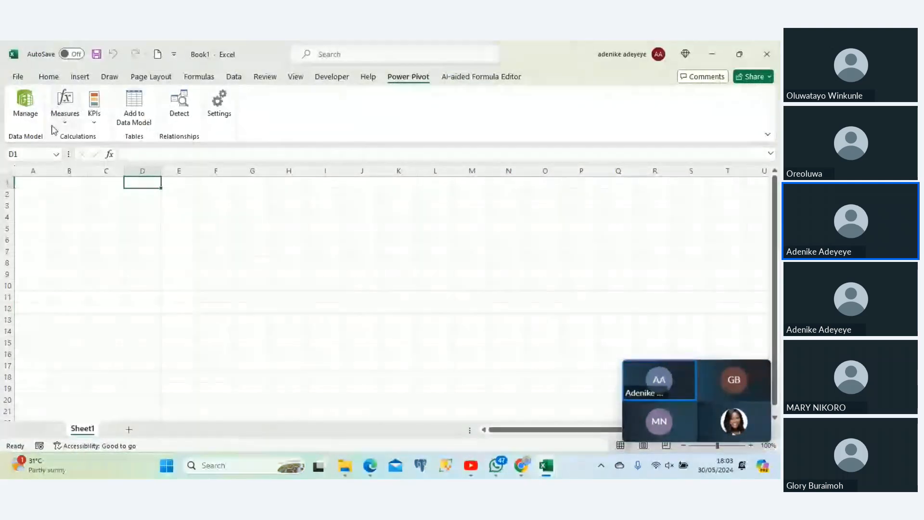
left_click(94, 121)
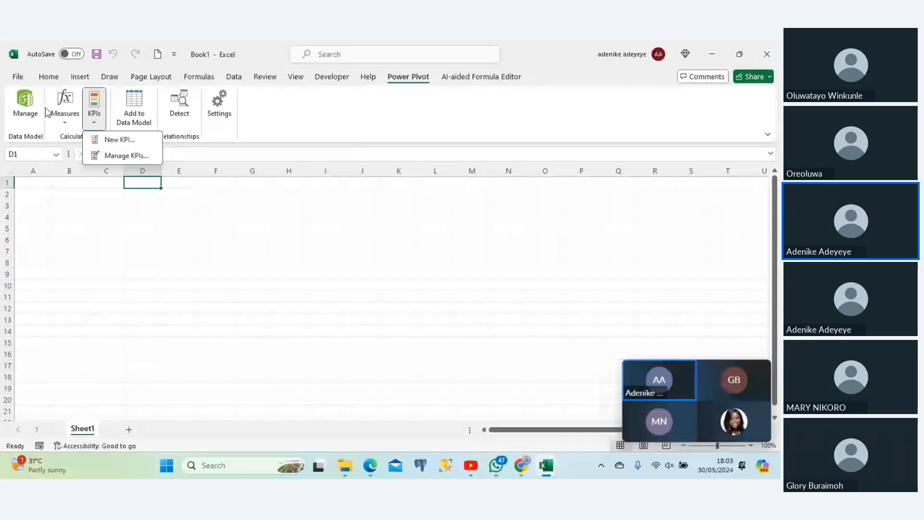
left_click(30, 106)
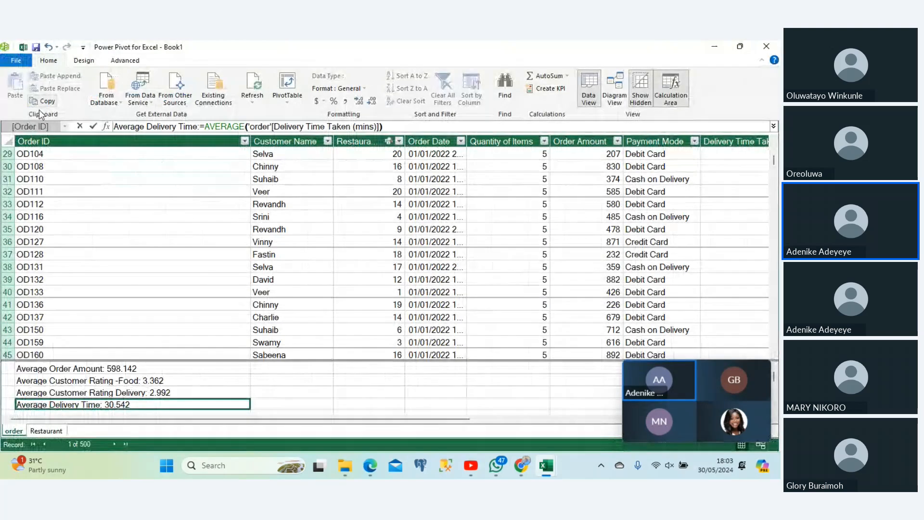
Go through the order table's measures in the calculation area, from Total Order Amount down to Average Delivery Time.
left_click(124, 369)
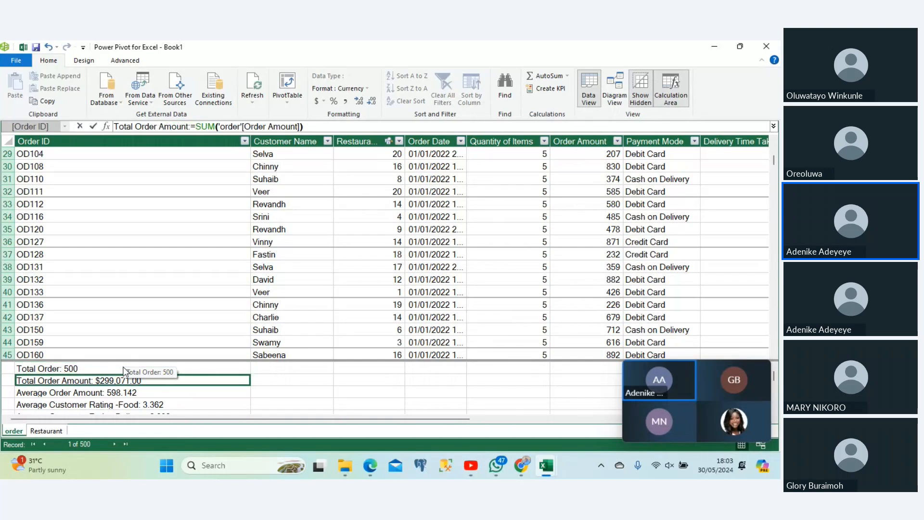
key("Down")
key("Up")
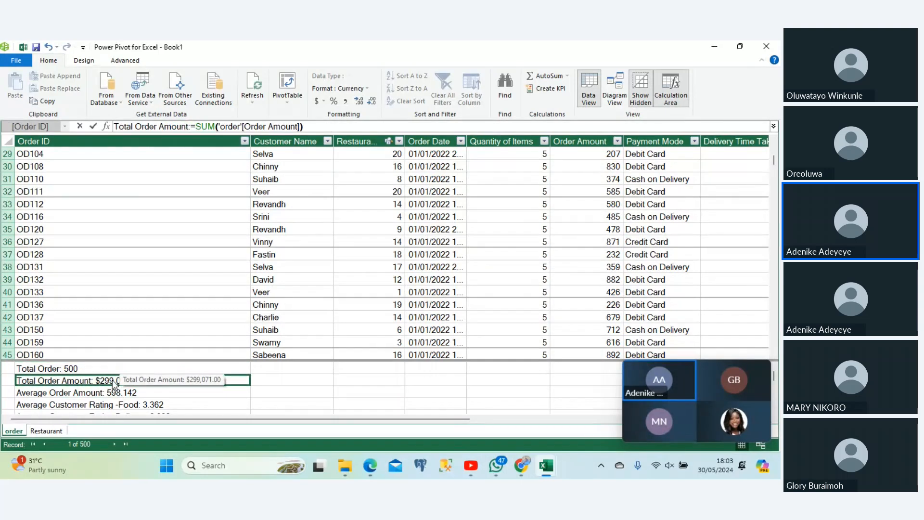
key("Down")
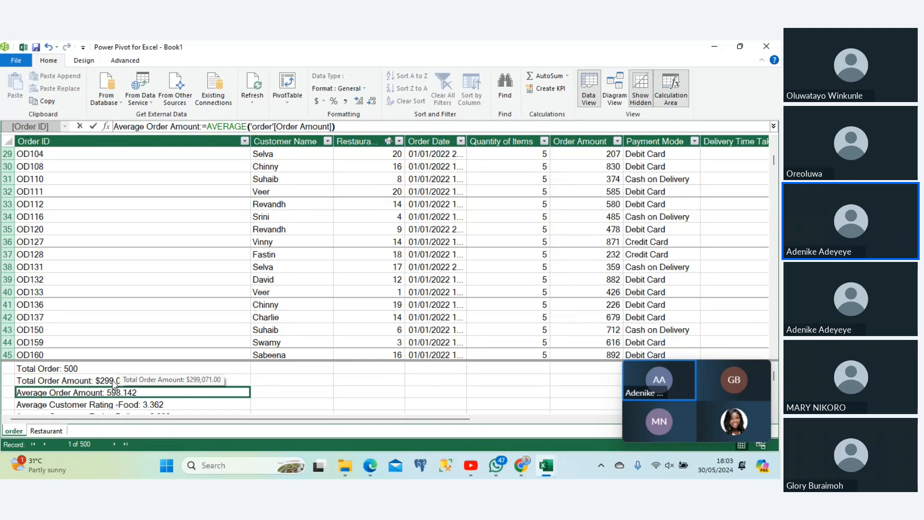
key("Down")
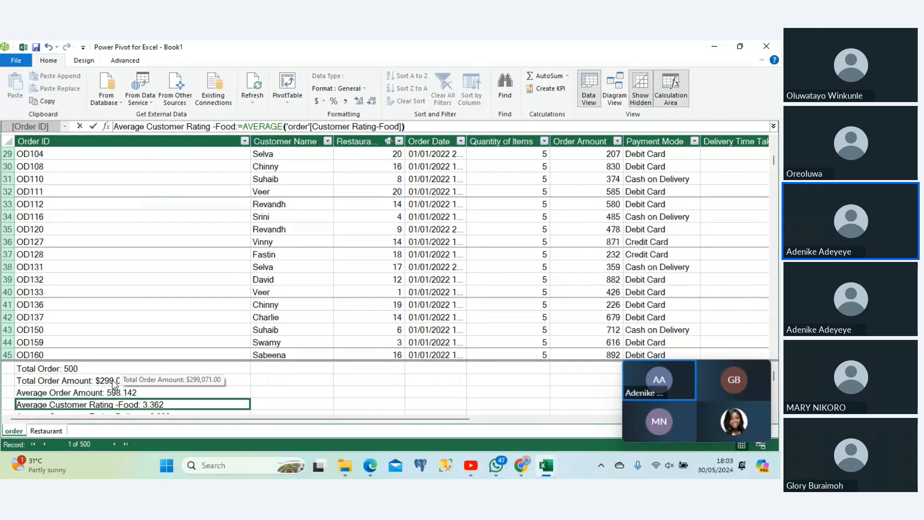
key("Down")
key("Down")
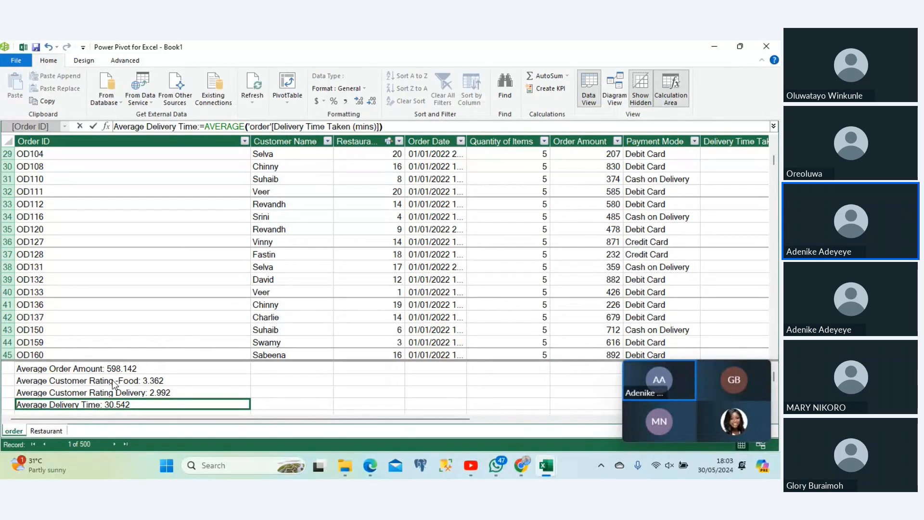
Start a KPI based on the Average Delivery Time measure and define its target as an absolute value of 30.
right_click(98, 408)
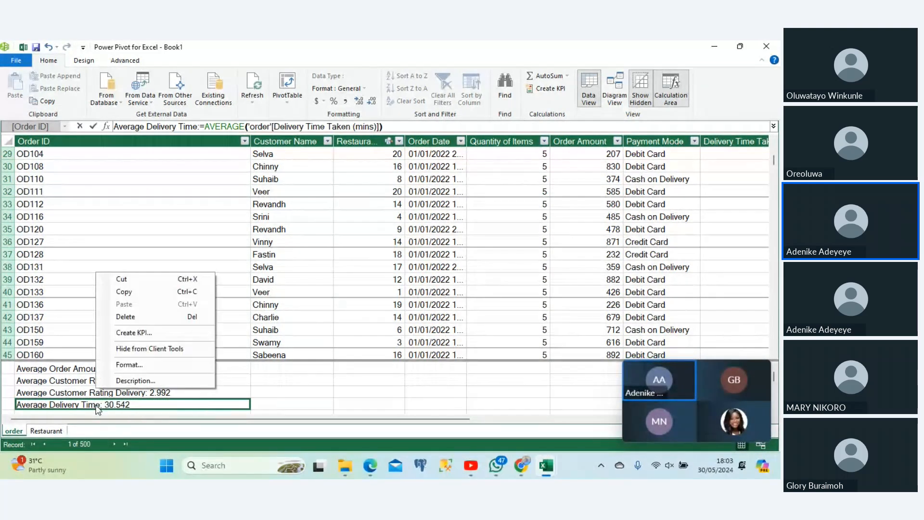
left_click(131, 334)
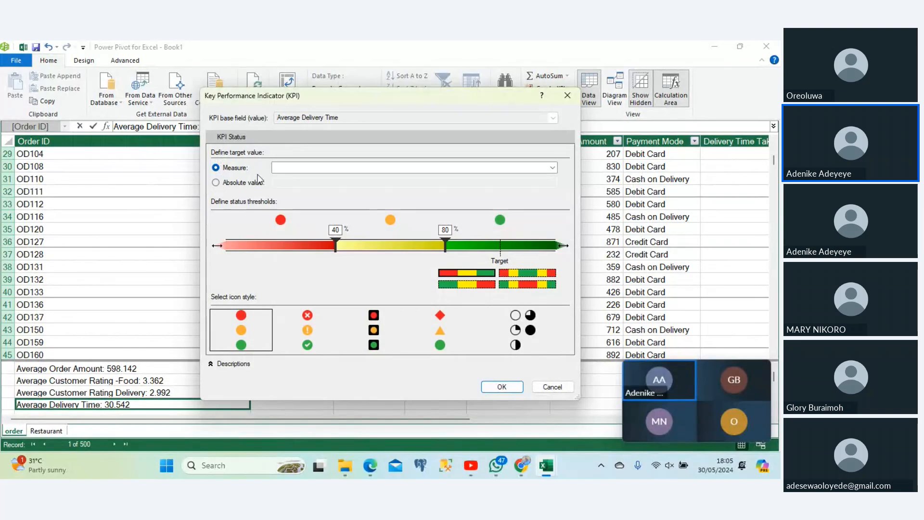
left_click(216, 183)
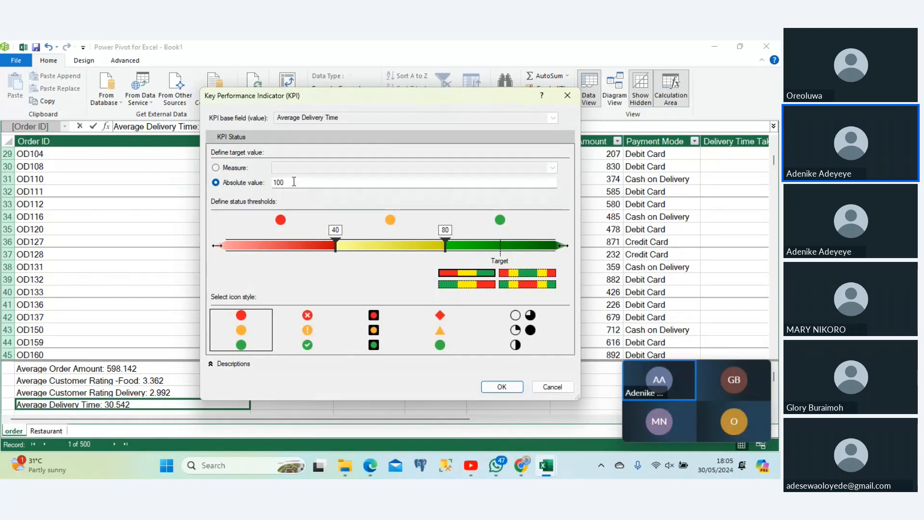
left_click(295, 181)
key("BackSpace")
key("BackSpace")
key("BackSpace")
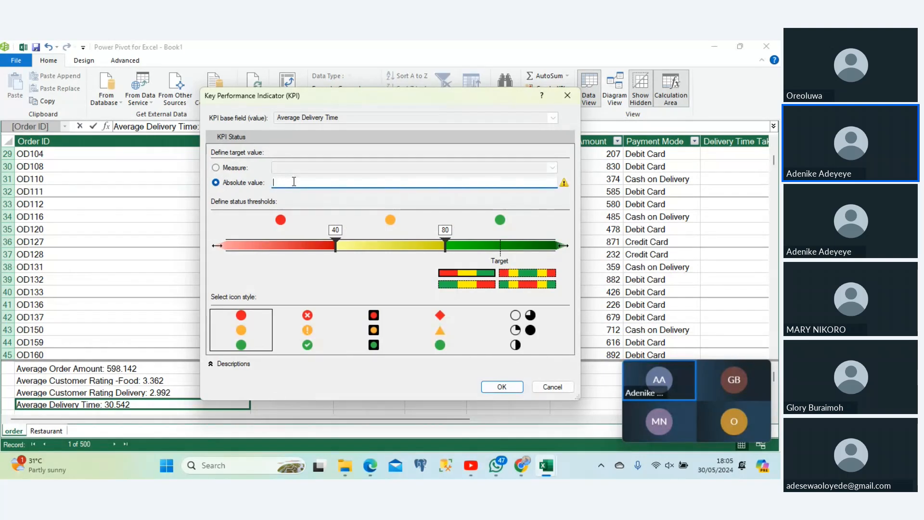
type("30")
Set the KPI status thresholds to 20 and 30, with the colour order running green, yellow, red from low to high.
left_click(446, 243)
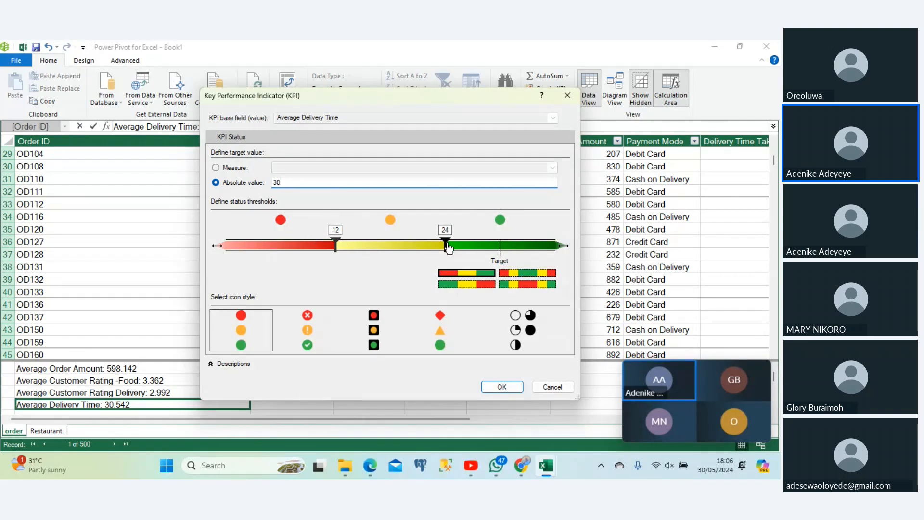
left_click(381, 182)
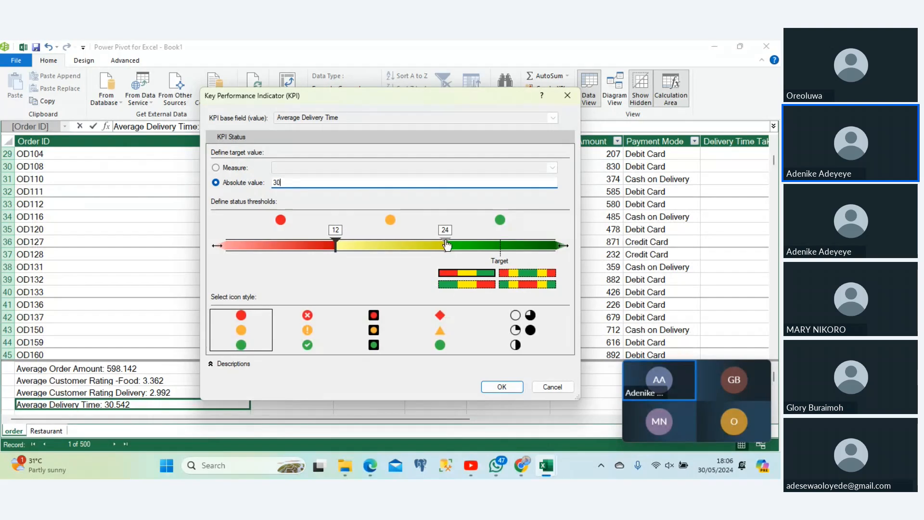
left_click_drag(445, 241, 503, 249)
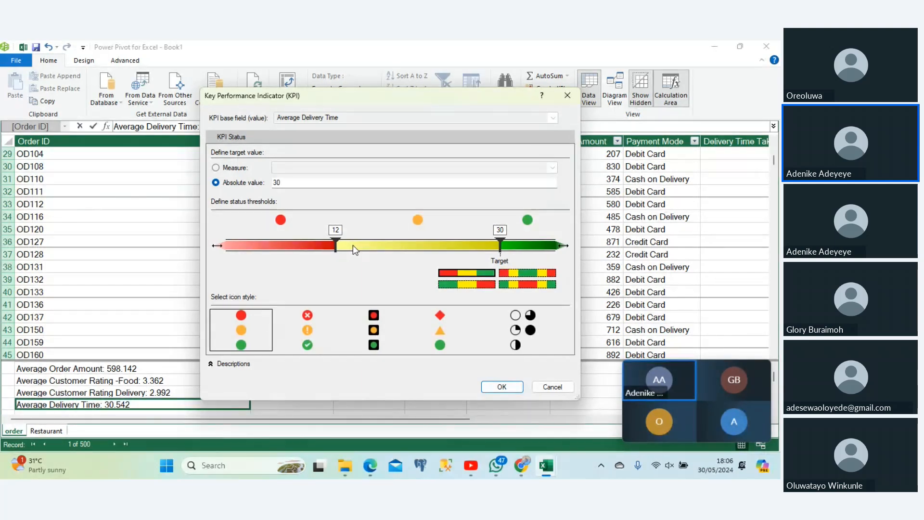
left_click(457, 288)
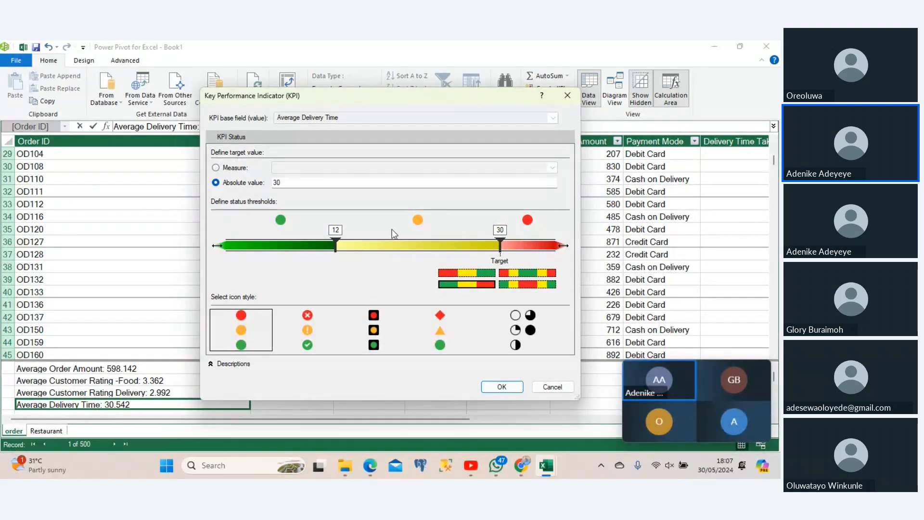
left_click_drag(336, 244, 412, 246)
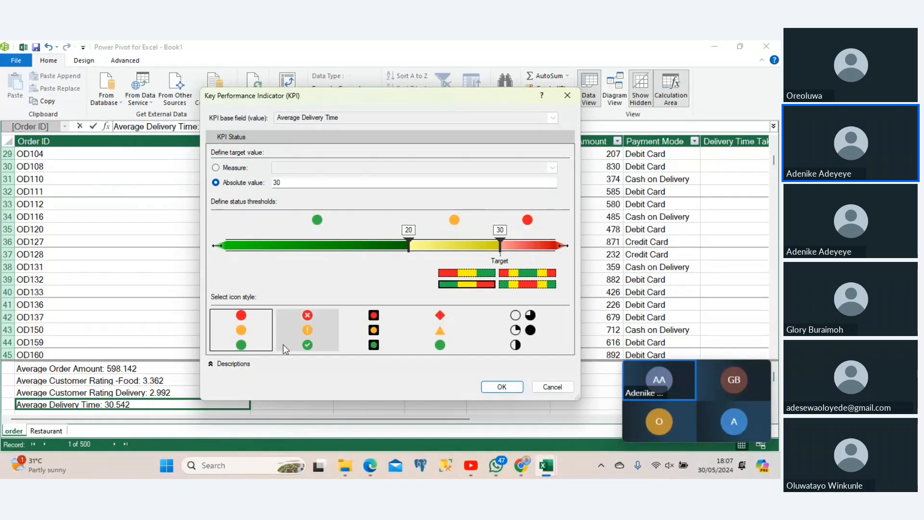
Compare the KPI icon styles, choose the circled cross, exclamation mark and check mark set, and finish the Average Delivery Time KPI.
left_click(307, 337)
left_click(377, 347)
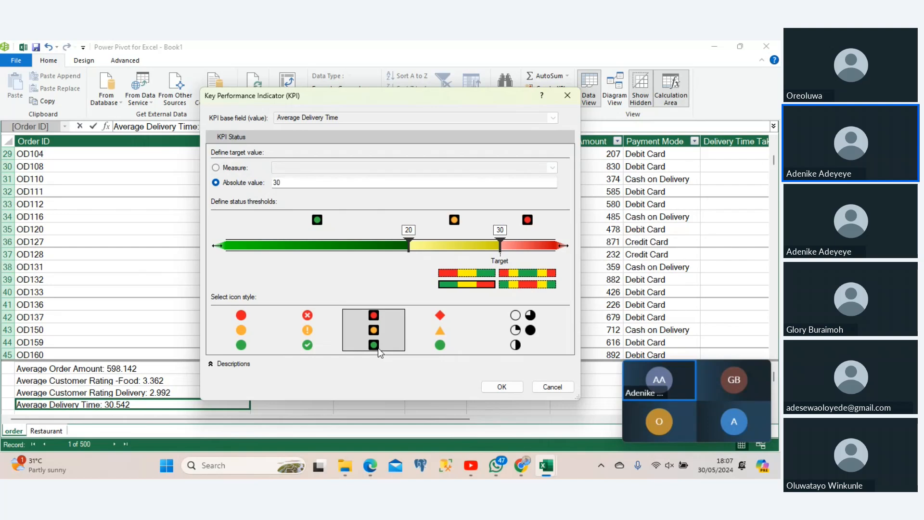
left_click(441, 347)
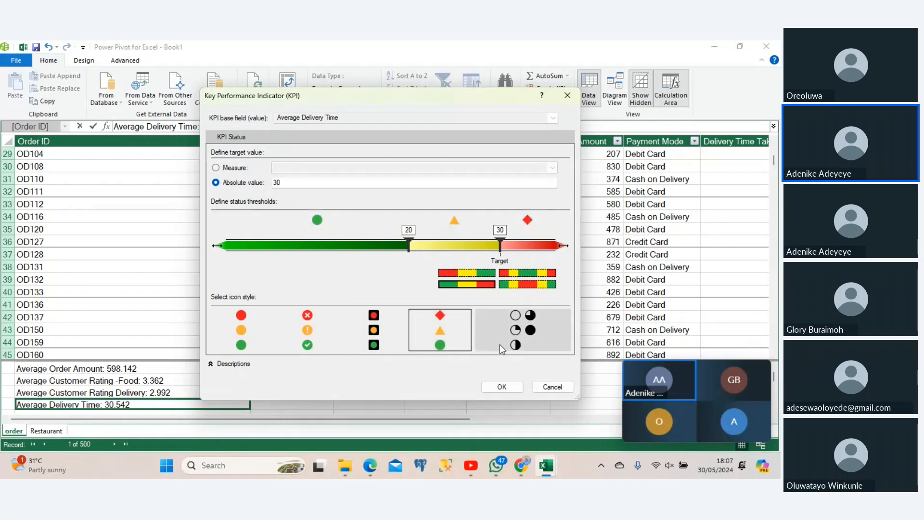
left_click(502, 349)
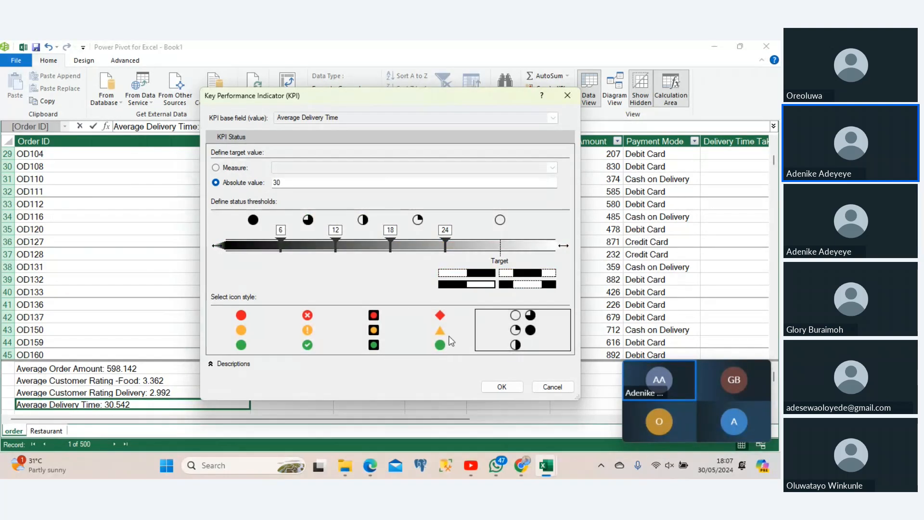
left_click(246, 330)
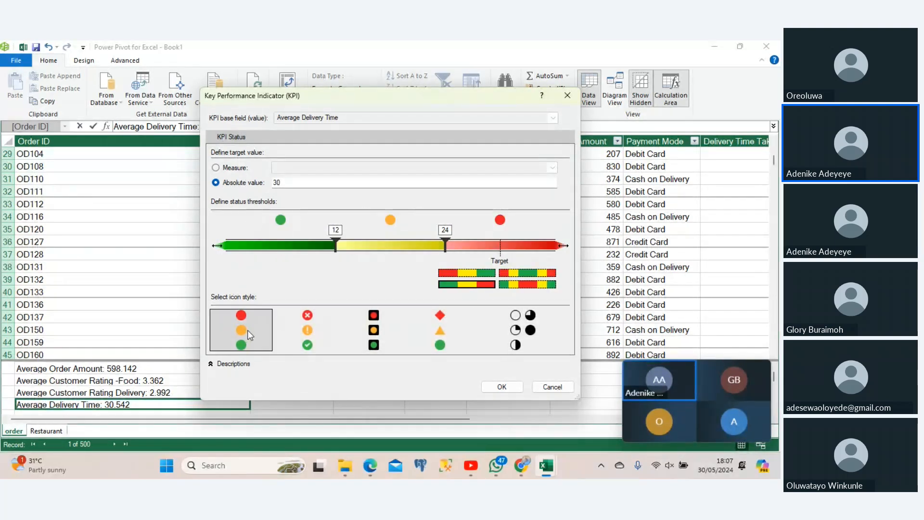
left_click(310, 334)
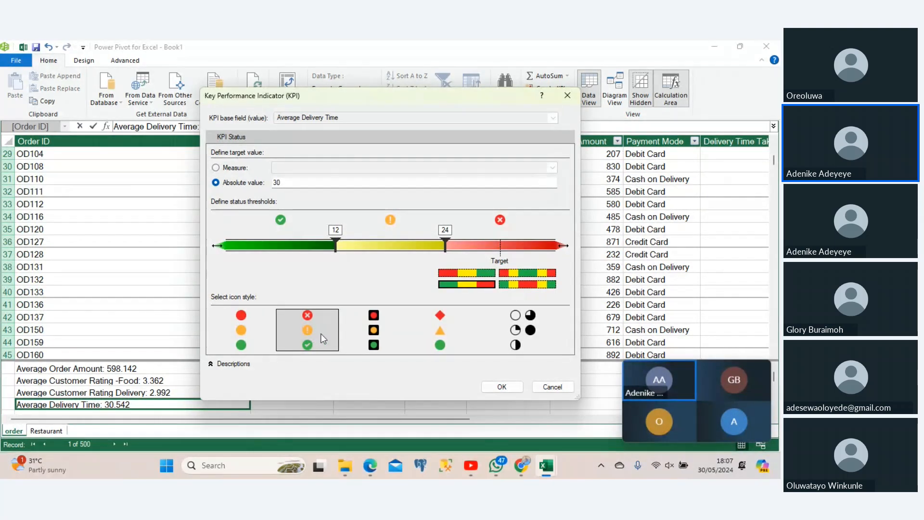
left_click(501, 387)
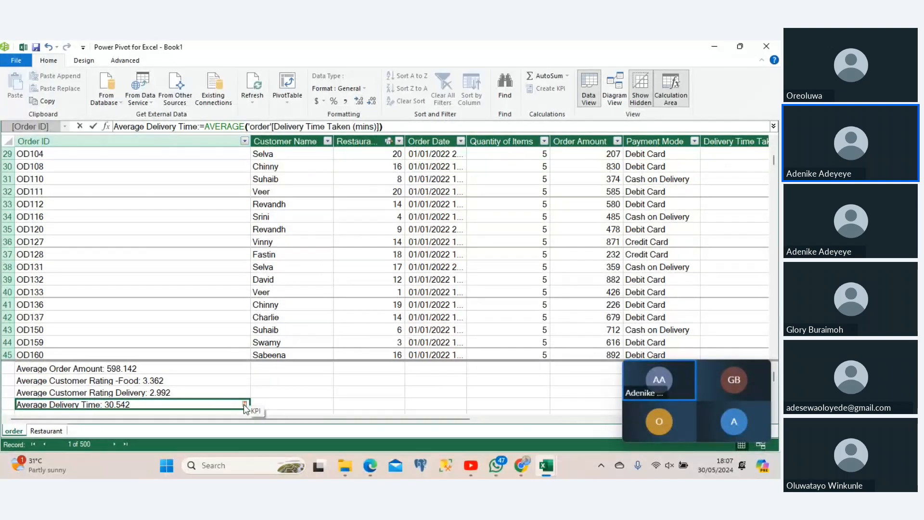
Start a KPI based on the Average Customer Rating Delivery measure and define its target as an absolute value of 3.
left_click(211, 396)
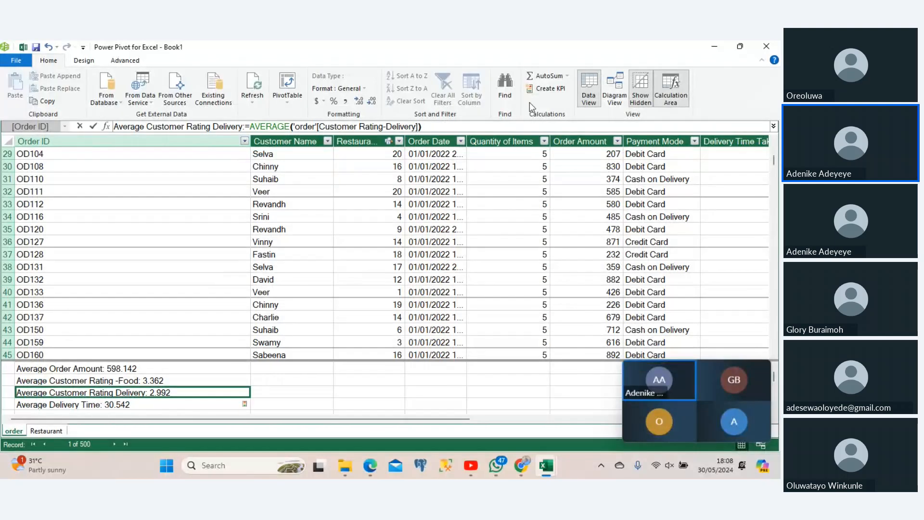
left_click(544, 89)
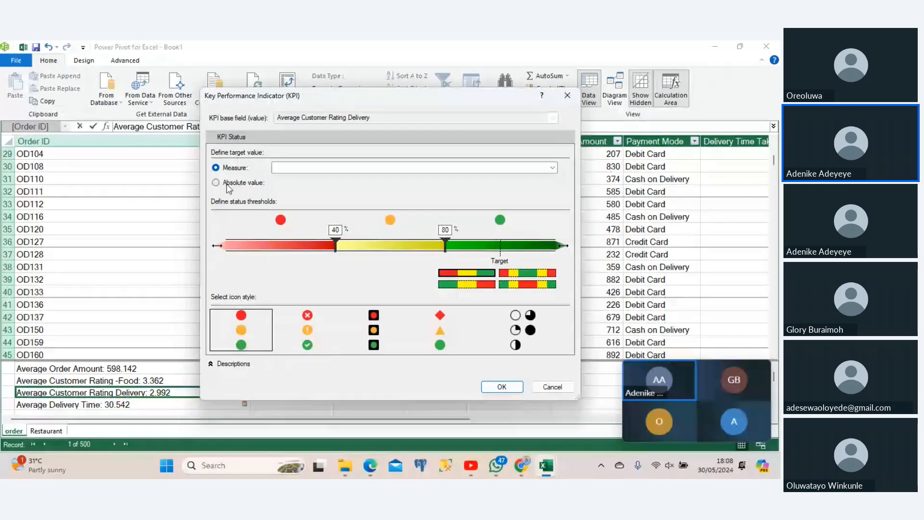
left_click(216, 182)
left_click(288, 182)
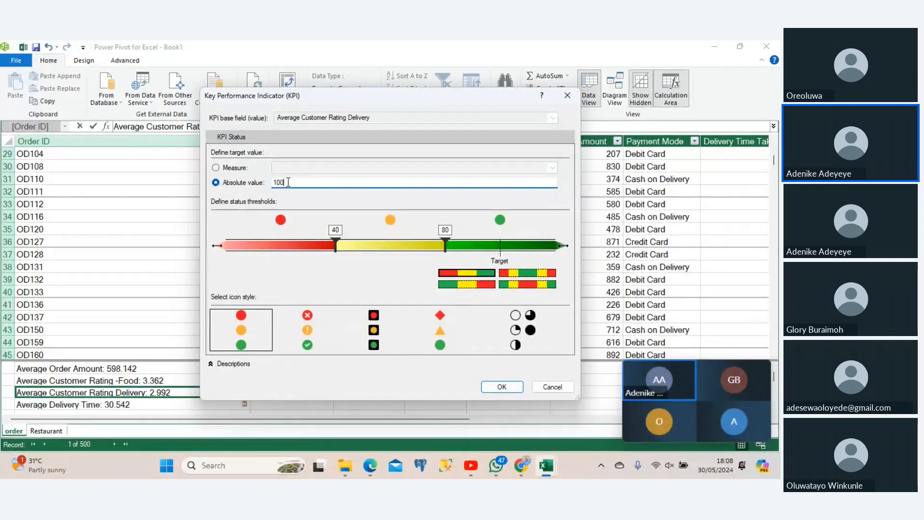
key("BackSpace")
key("BackSpace")
key("BackSpace")
type("3")
Set the delivery rating KPI's status thresholds to 2.5 and 3, keep the plain circle icons, and create the KPI.
left_click_drag(445, 243, 503, 247)
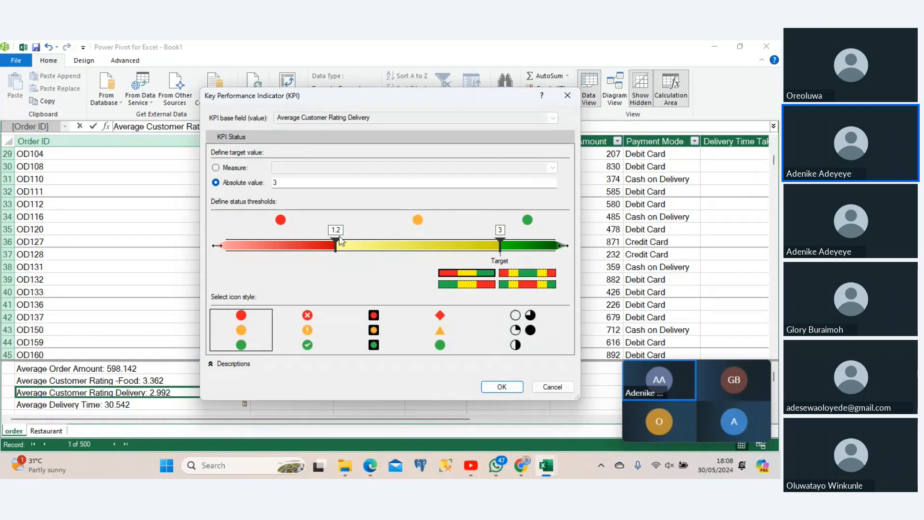
left_click_drag(335, 245, 457, 249)
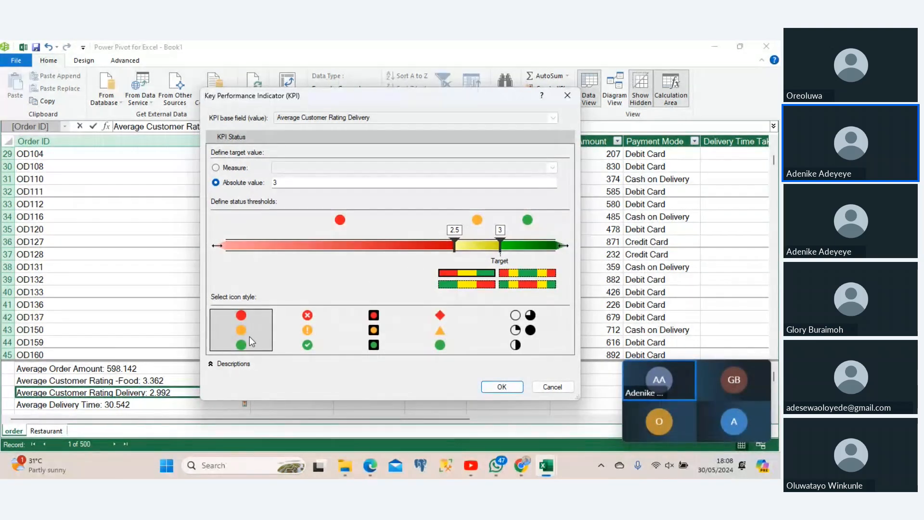
left_click(502, 387)
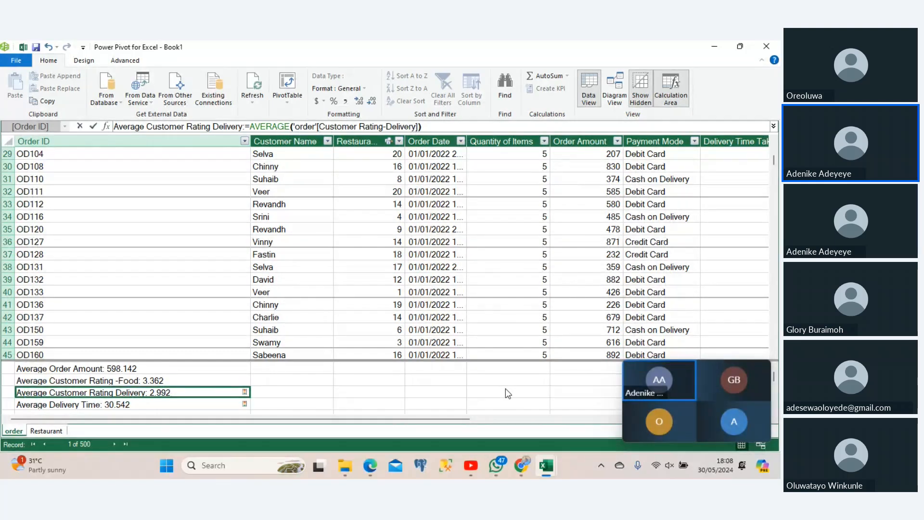
Start a KPI based on the Average Customer Rating -Food measure and define its target as an absolute value of 3.5.
left_click(162, 381)
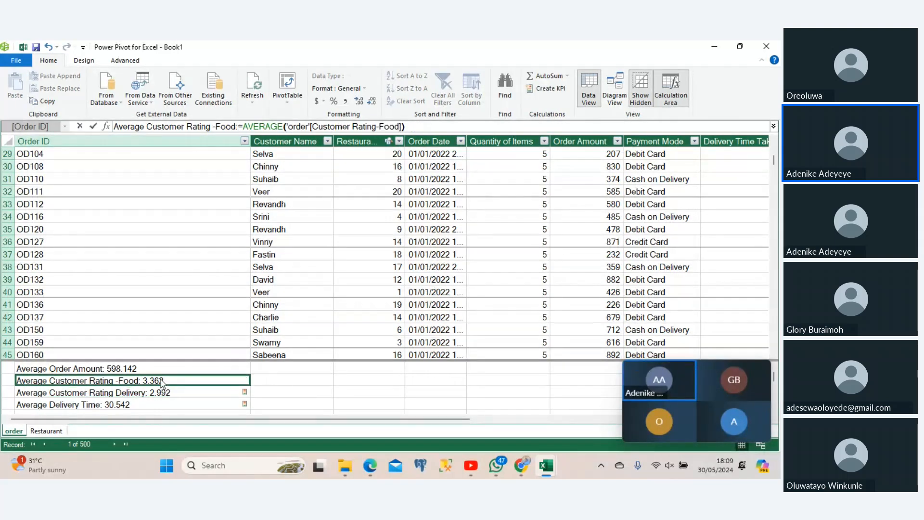
right_click(162, 383)
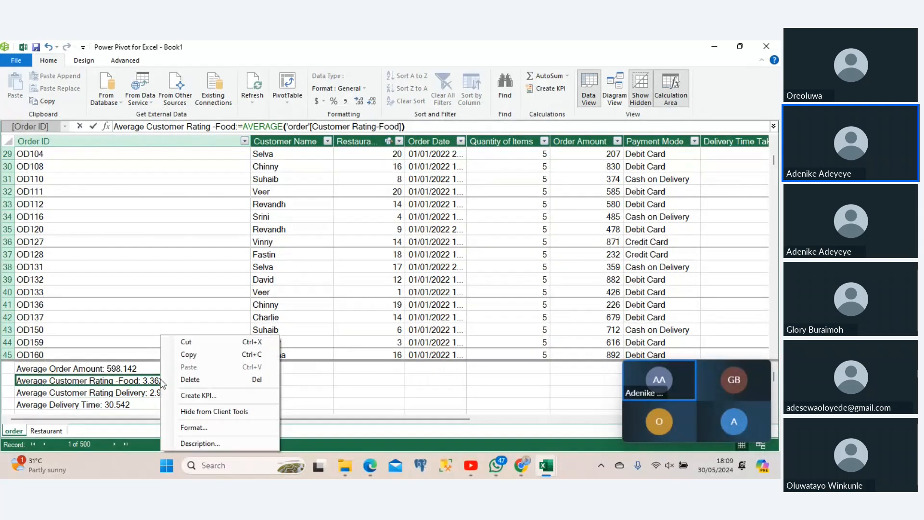
left_click(188, 399)
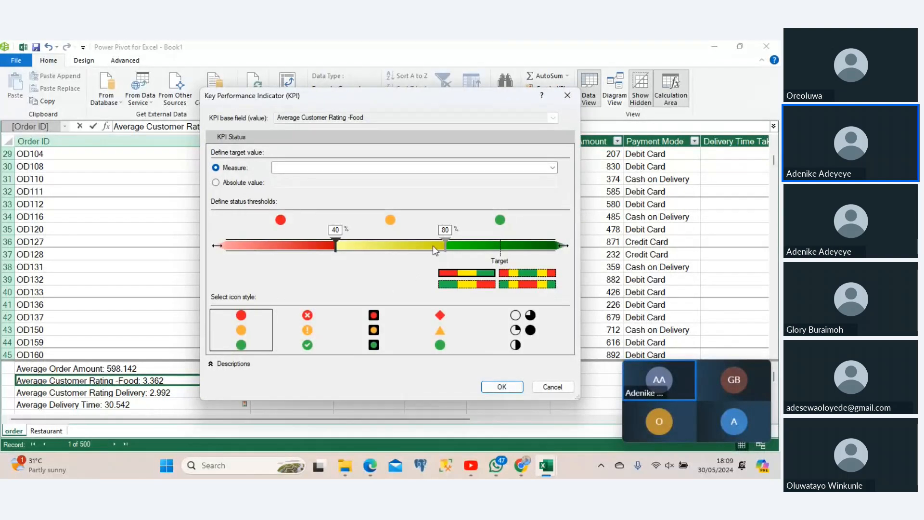
left_click(216, 182)
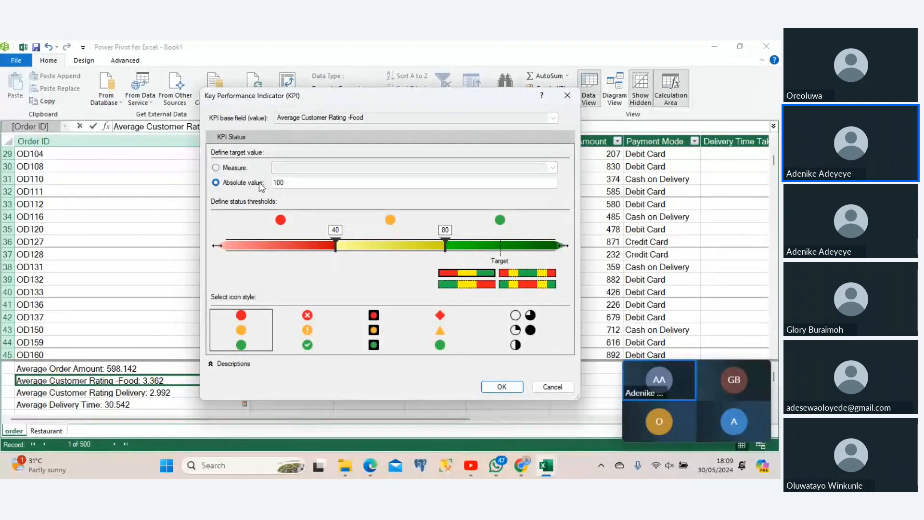
left_click(291, 182)
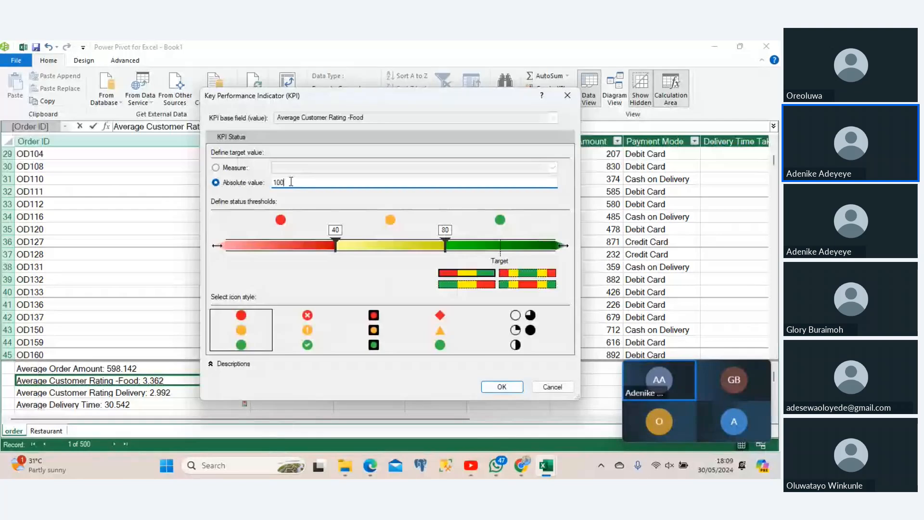
key("BackSpace")
key("BackSpace")
key("BackSpace")
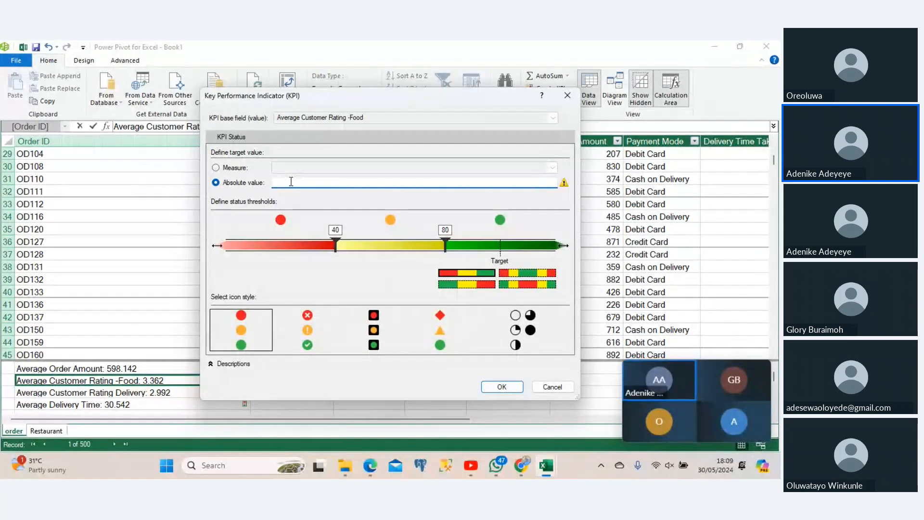
type("3.5")
Set the food rating KPI's thresholds to 3 and 3.5, choose the circled cross, exclamation and check mark icons, and create the KPI.
left_click_drag(445, 245, 502, 248)
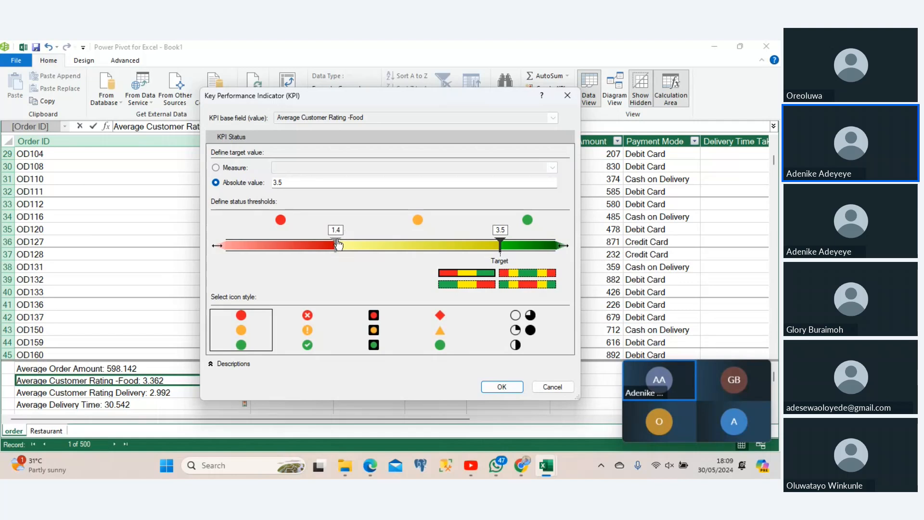
left_click_drag(336, 244, 462, 253)
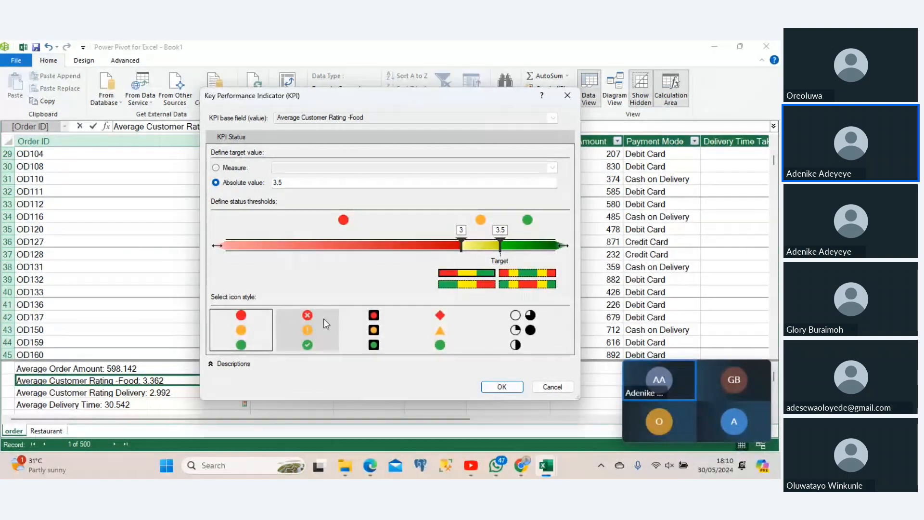
left_click(294, 323)
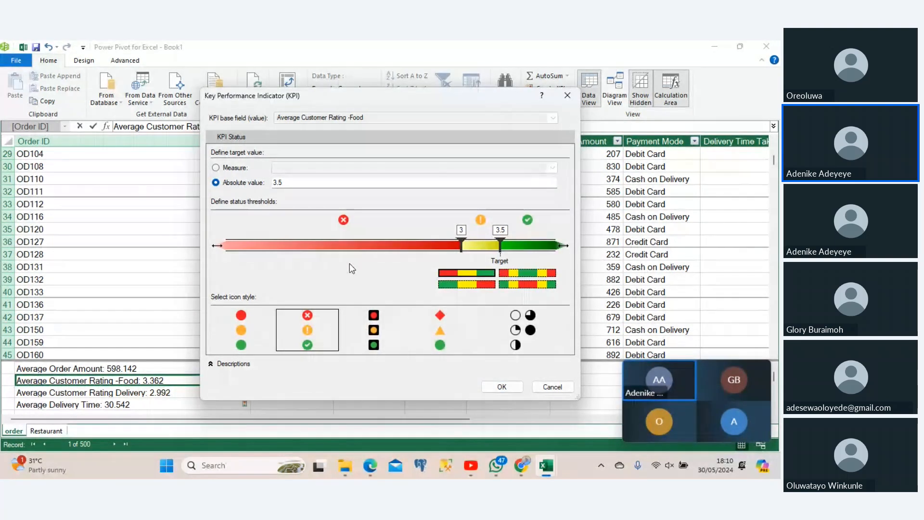
left_click(502, 386)
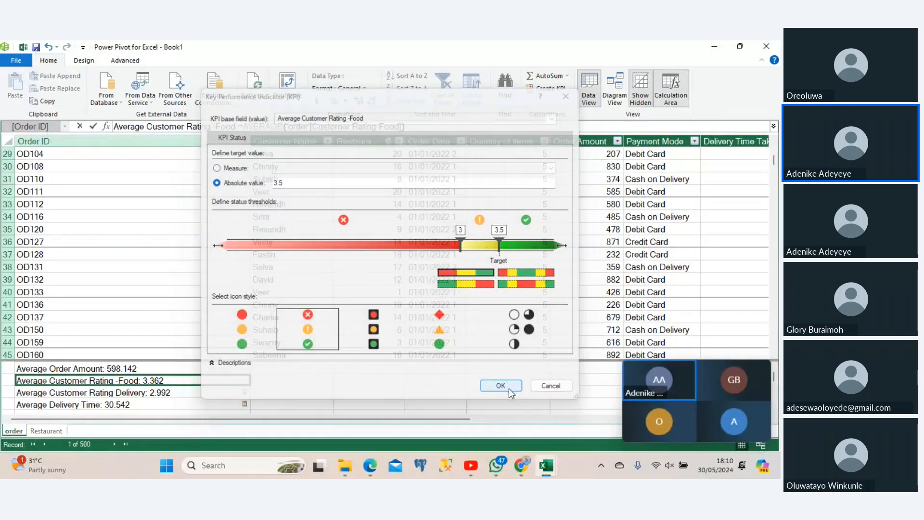
Start a KPI based on the Average Order Amount measure and define its target as an absolute value of 600.
left_click(122, 369)
right_click(124, 372)
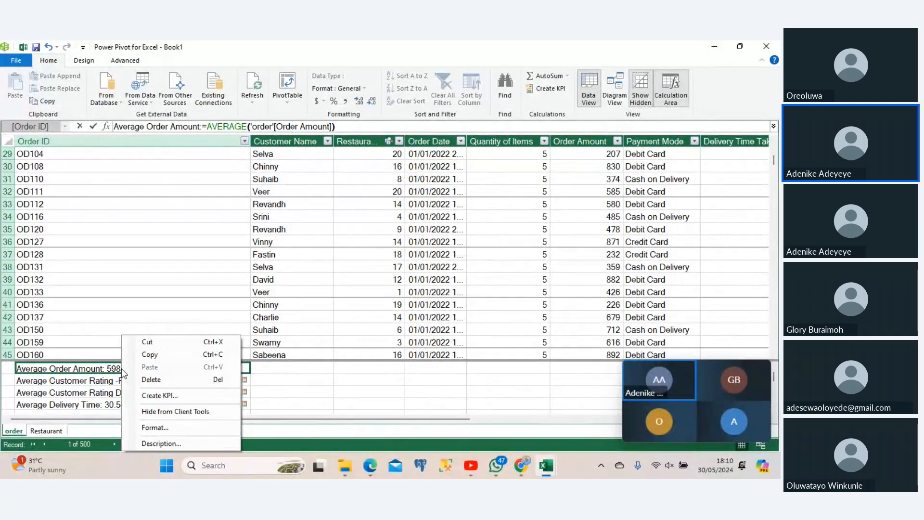
left_click(164, 395)
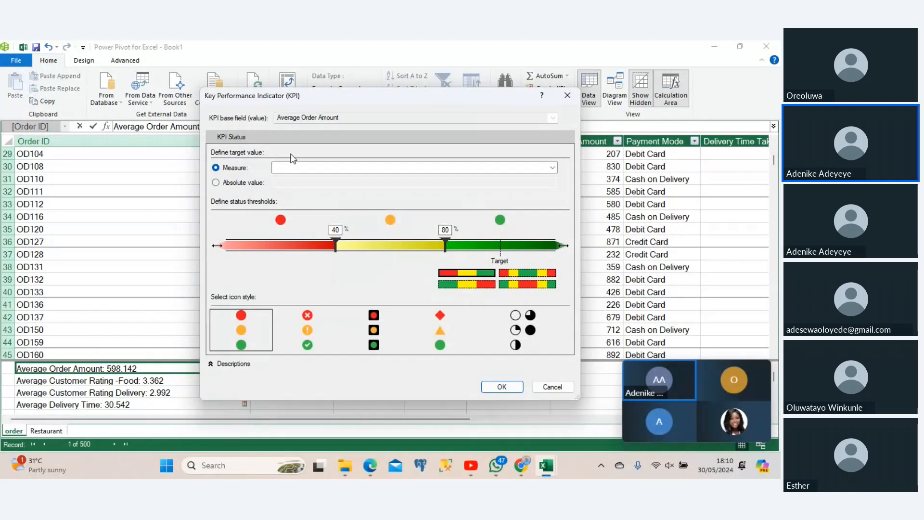
left_click(218, 182)
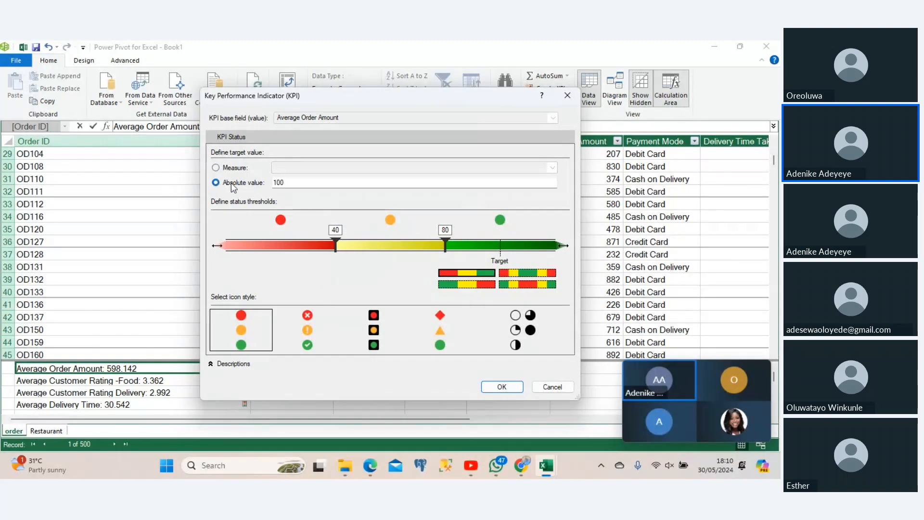
double_click(297, 179)
key("BackSpace")
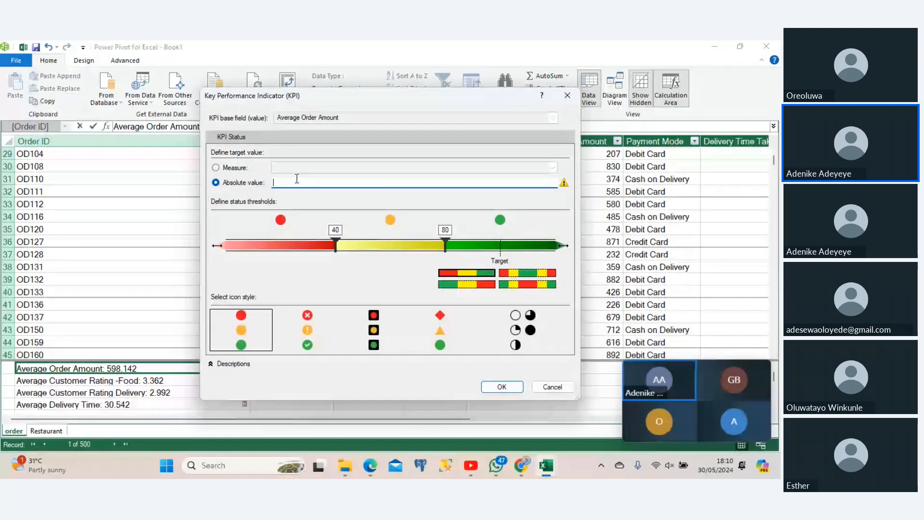
type("600")
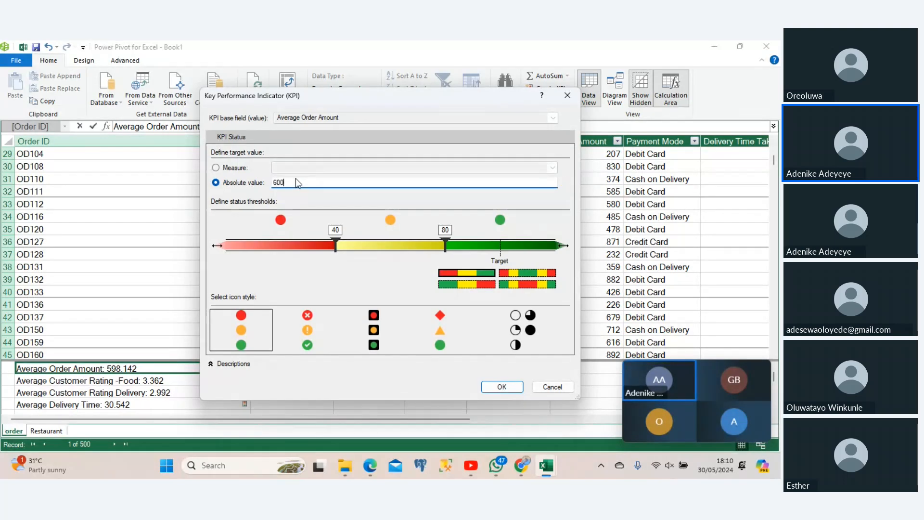
key("Tab")
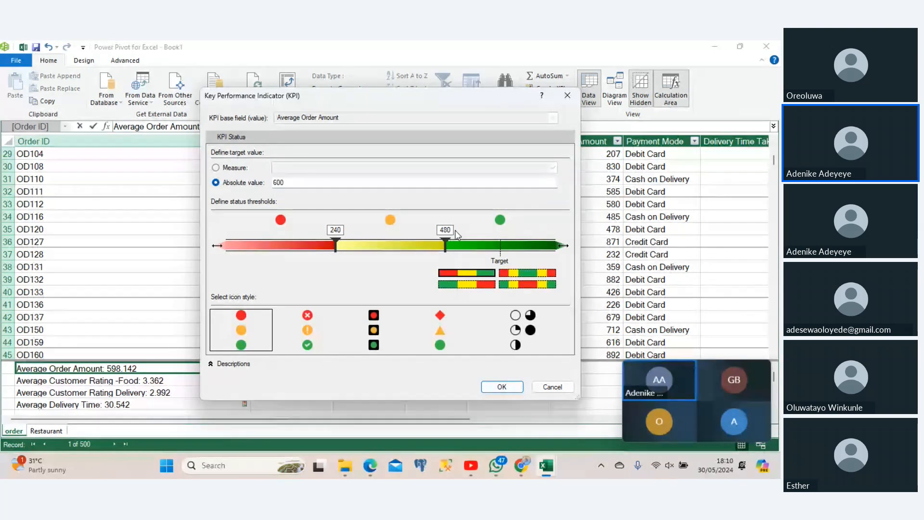
Set the order amount KPI's status thresholds to 450 and 600 and create the KPI.
left_click_drag(445, 244, 503, 245)
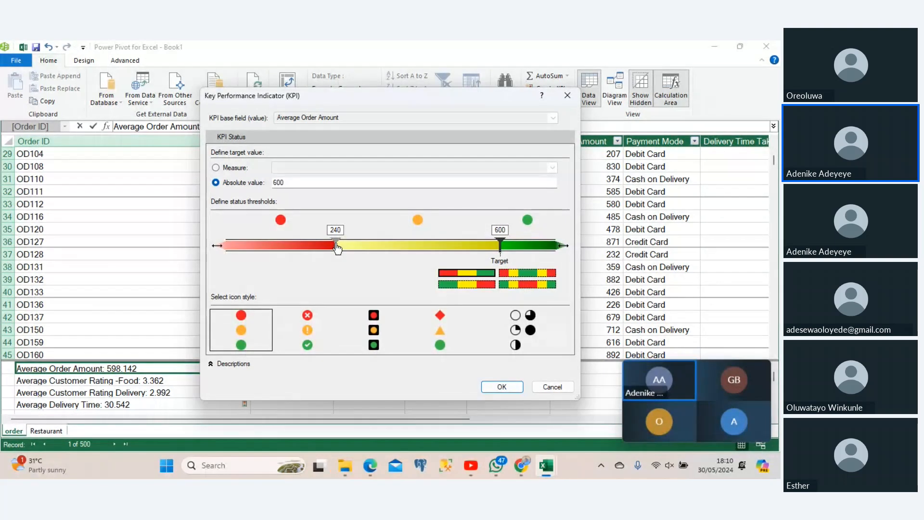
left_click_drag(337, 248, 435, 249)
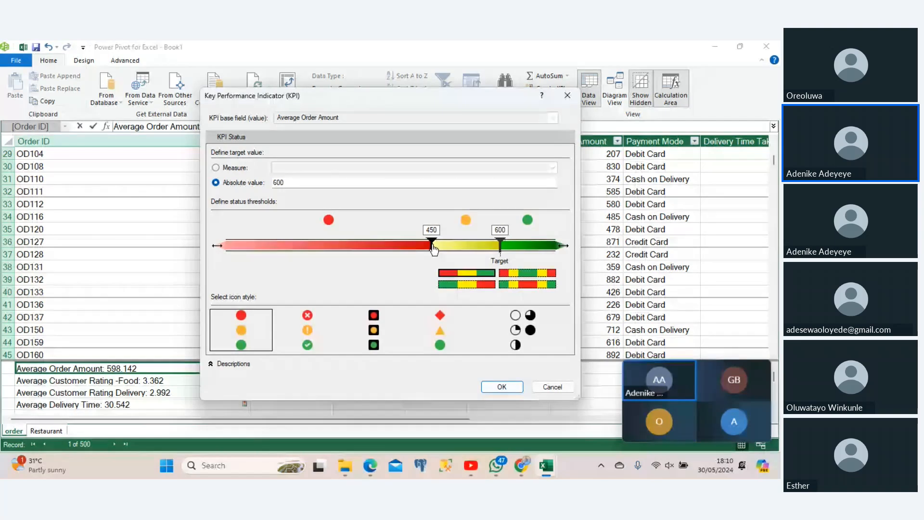
left_click(502, 388)
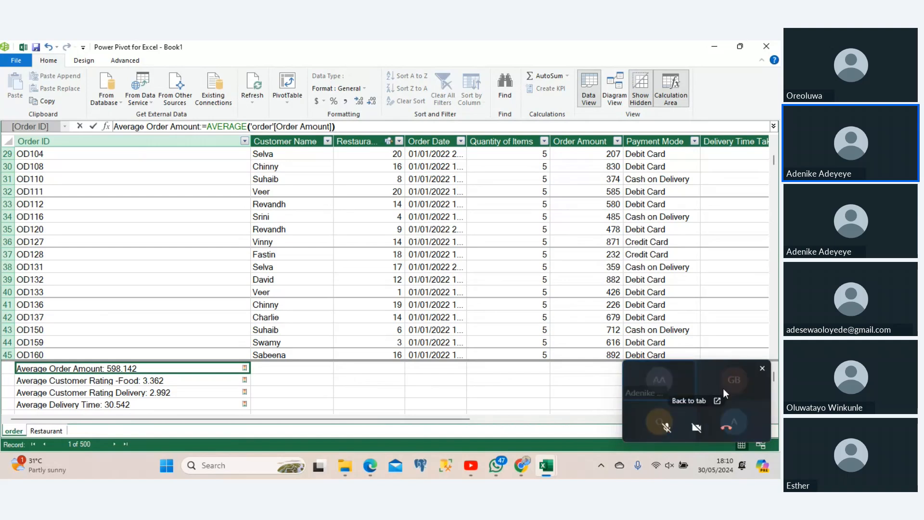
left_click_drag(774, 380, 774, 375)
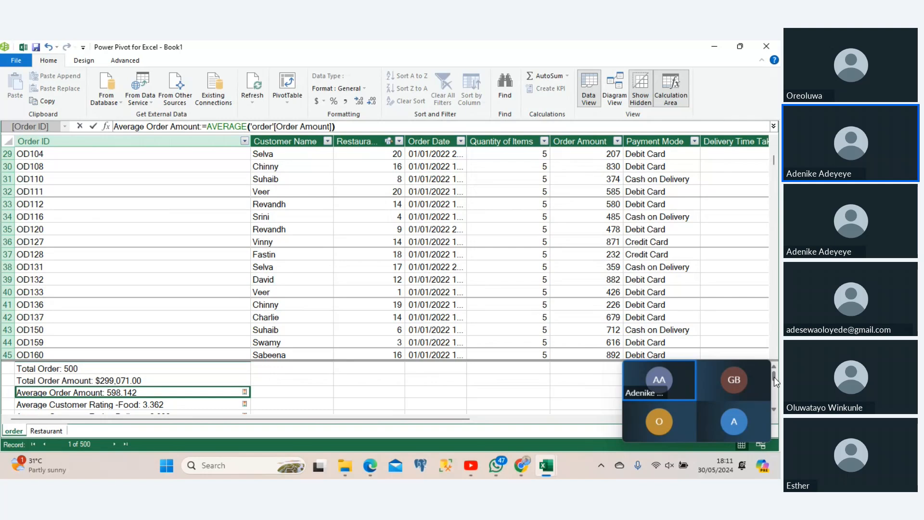
Switch from Power Pivot to the Excel workbook and insert a PivotTable from the data model on a new worksheet.
mouse_move(774, 377)
left_mouse_down()
mouse_move(774, 389)
mouse_move(773, 377)
left_mouse_up()
left_click(285, 98)
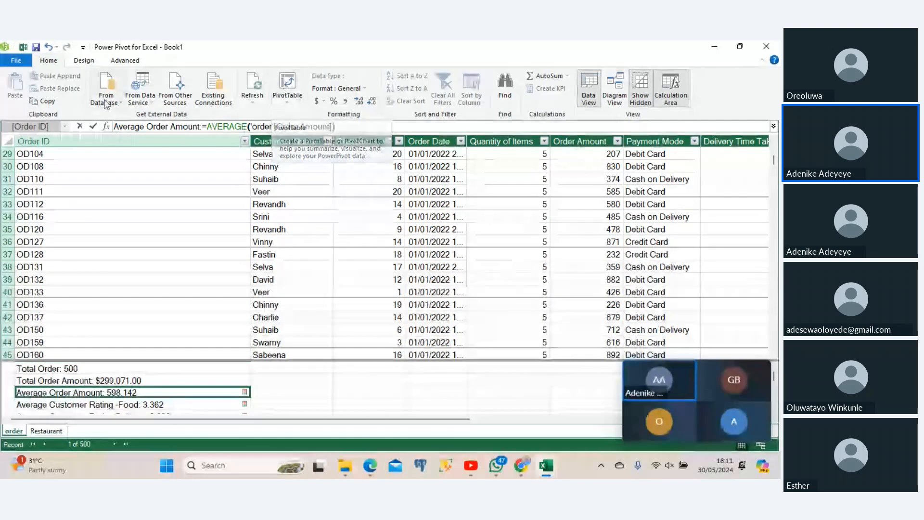
left_click(23, 48)
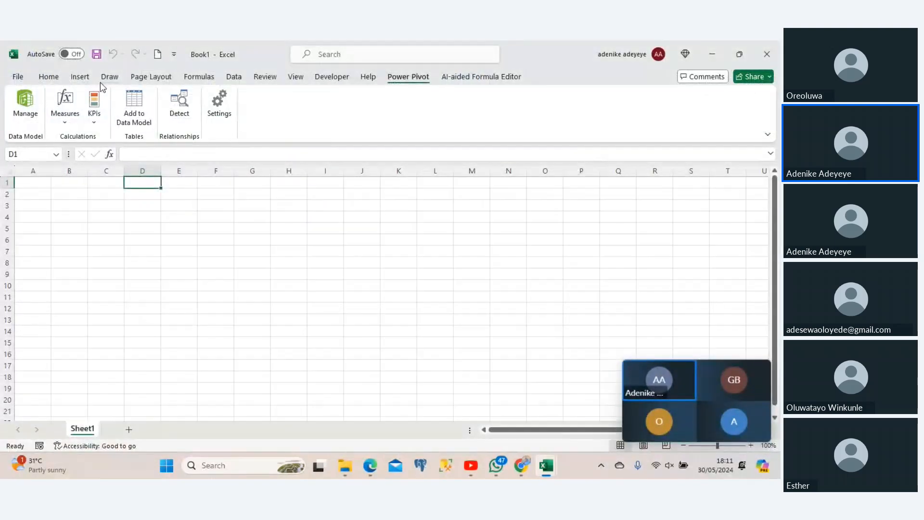
left_click(80, 77)
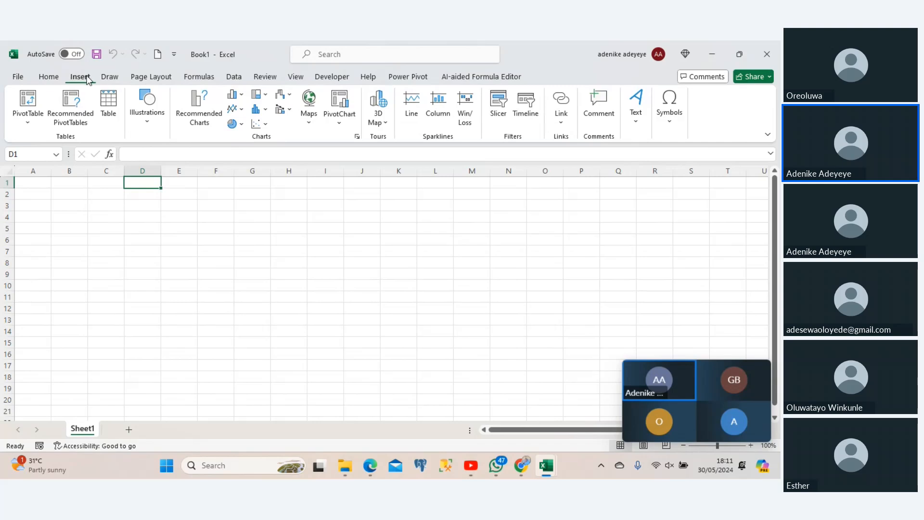
left_click(31, 124)
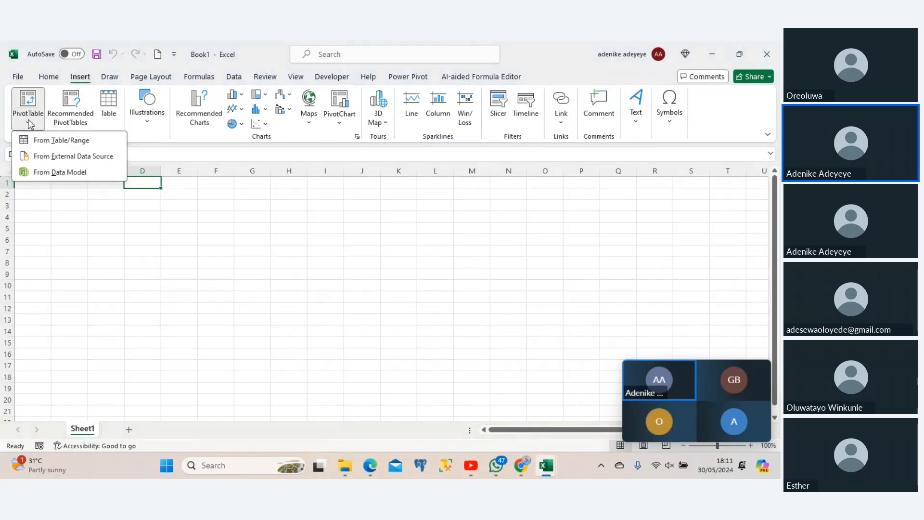
left_click(47, 173)
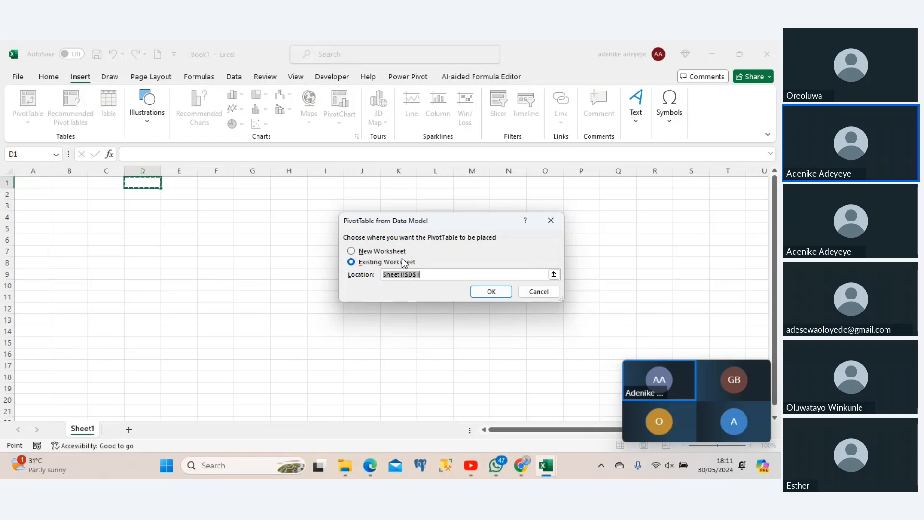
left_click(359, 253)
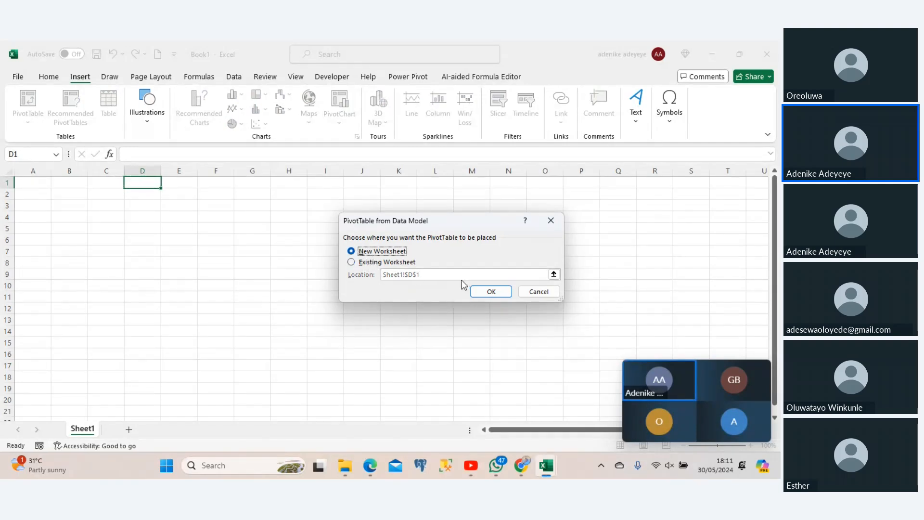
left_click(484, 291)
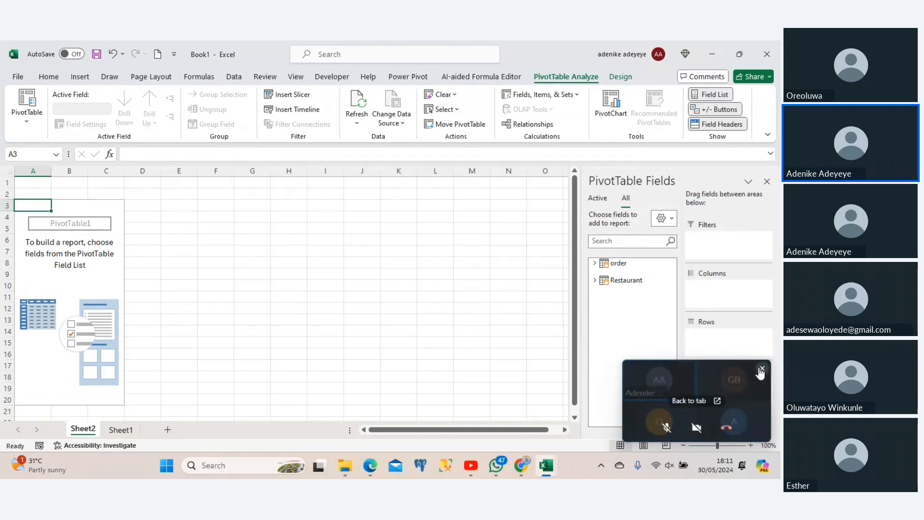
left_click(762, 369)
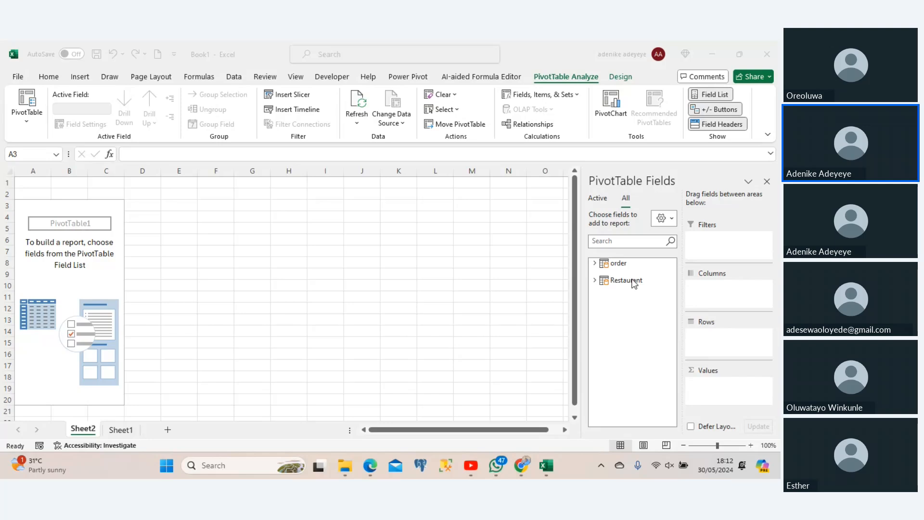
Look through the order table's fields and add RestaurantName from the Restaurant table to the PivotTable rows.
left_click(597, 268)
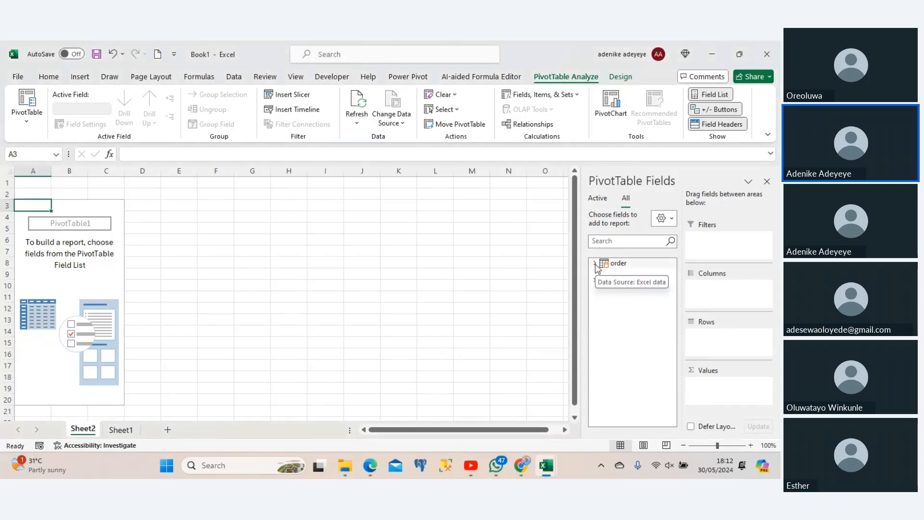
left_click(596, 263)
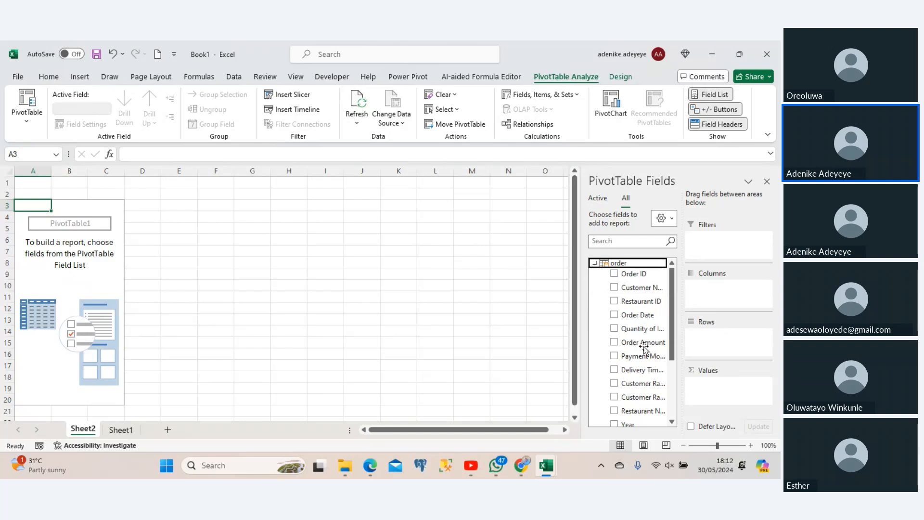
left_click(595, 264)
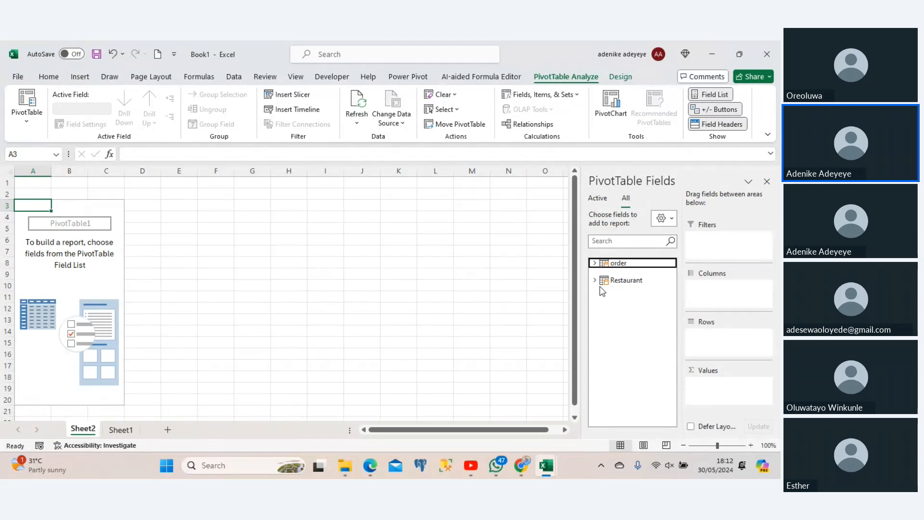
left_click(594, 263)
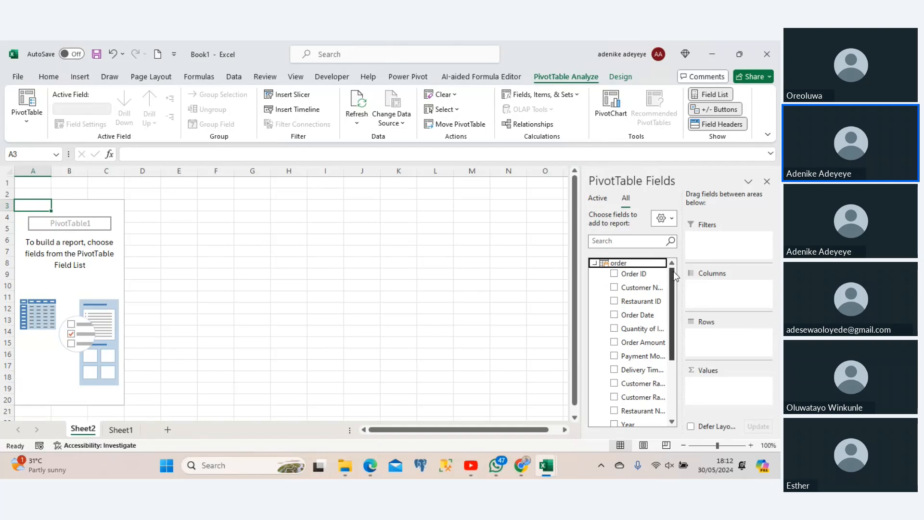
mouse_move(670, 276)
left_mouse_down()
mouse_move(676, 316)
mouse_move(669, 272)
left_mouse_up()
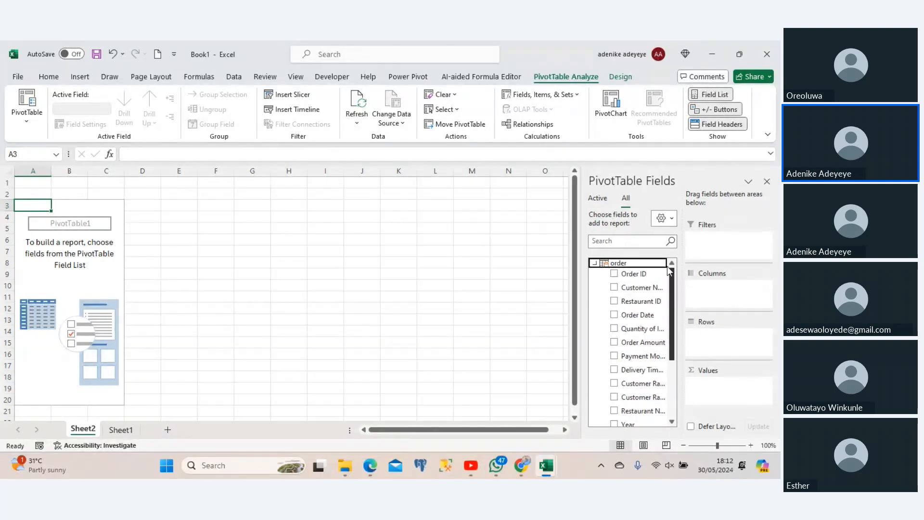
left_click(595, 264)
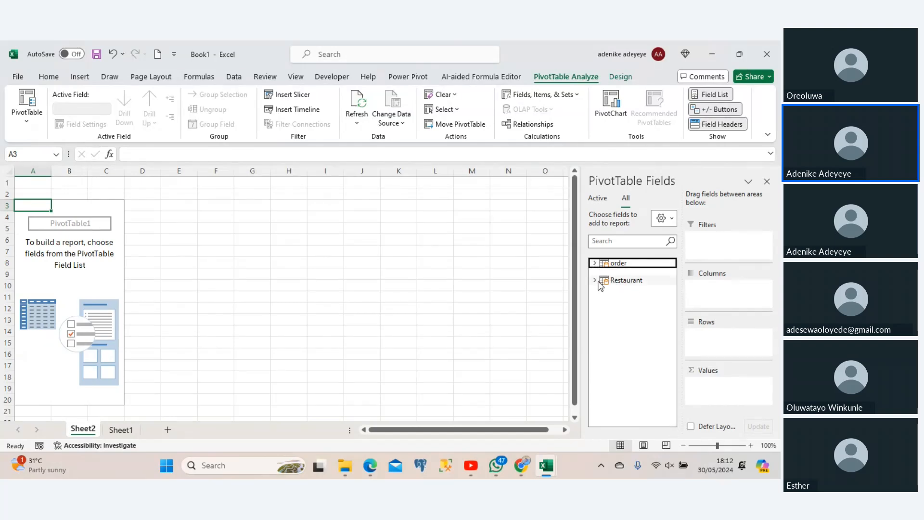
left_click(595, 280)
left_click_drag(621, 308, 715, 339)
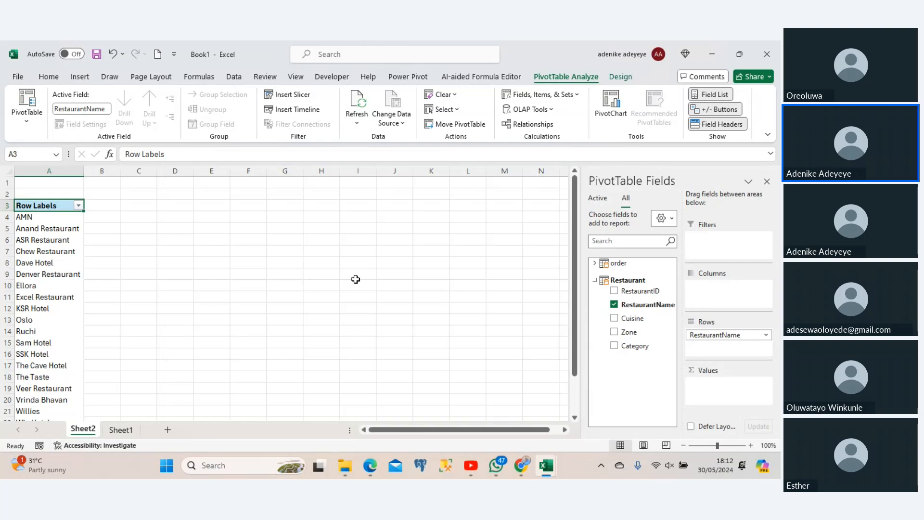
Add the Total Order Amount measure from the order table to the PivotTable values and review it per restaurant.
left_click(596, 281)
left_click(595, 263)
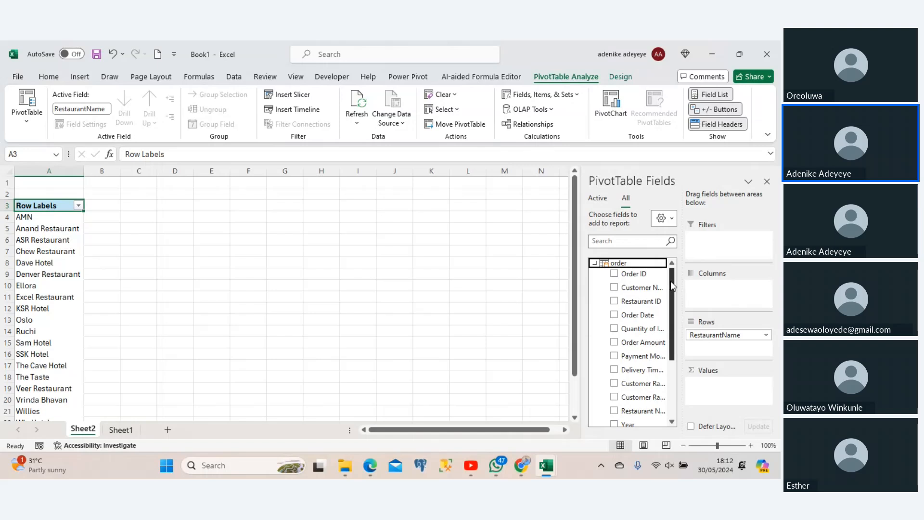
left_click_drag(671, 281, 675, 318)
scroll(676, 331, "down", 2)
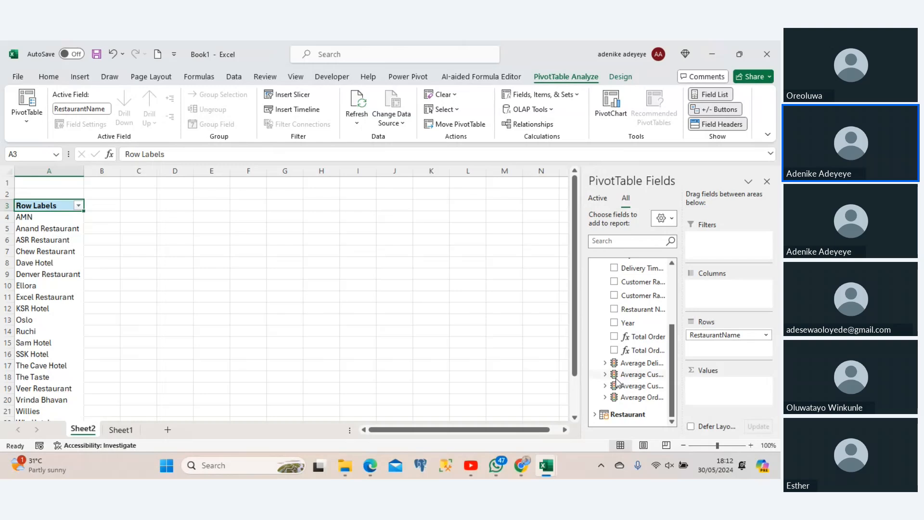
left_click_drag(671, 360, 670, 356)
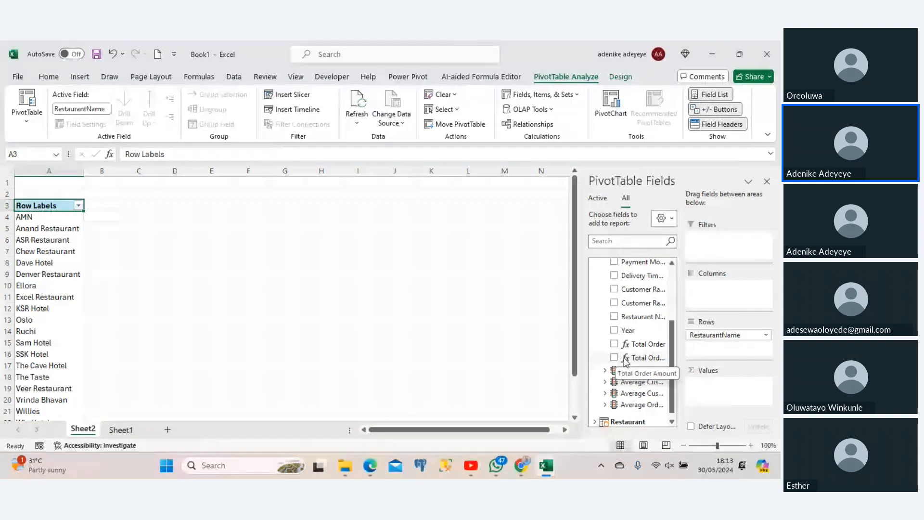
left_click_drag(624, 362, 716, 391)
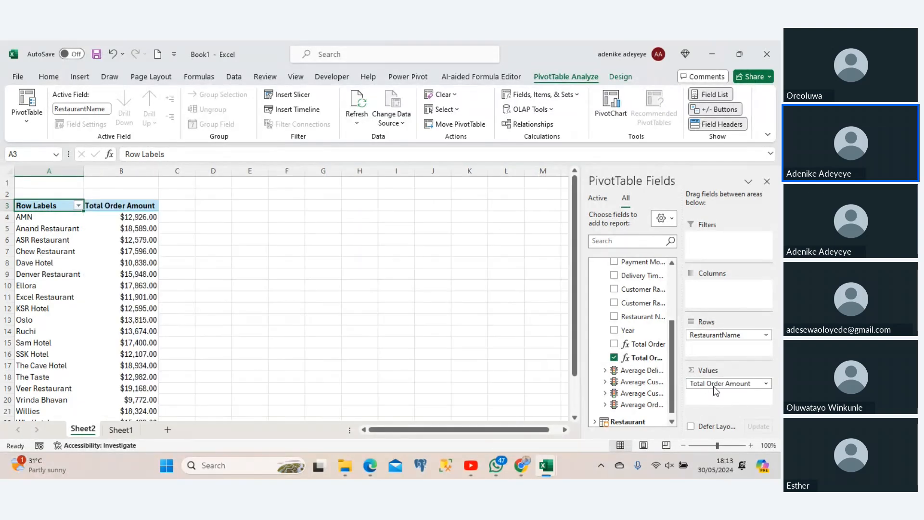
mouse_move(141, 218)
mouse_move(575, 195)
left_mouse_down()
mouse_move(579, 246)
mouse_move(563, 208)
left_mouse_up()
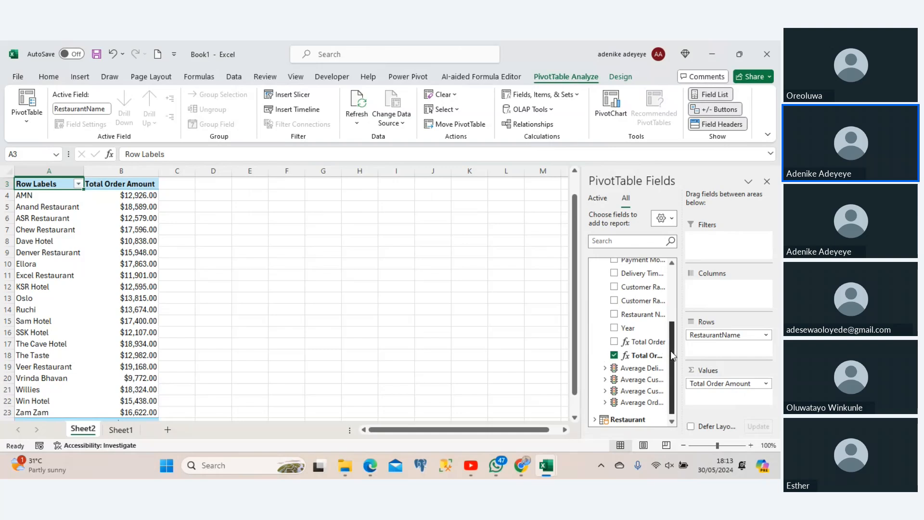
Add the Value of the Average Order Amount KPI from the order table to the PivotTable.
scroll(671, 350, "down", 1)
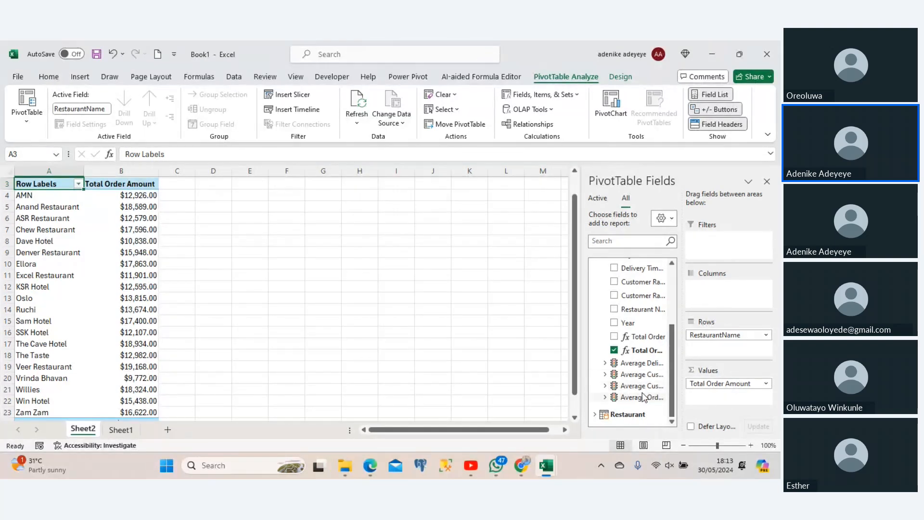
left_click(606, 397)
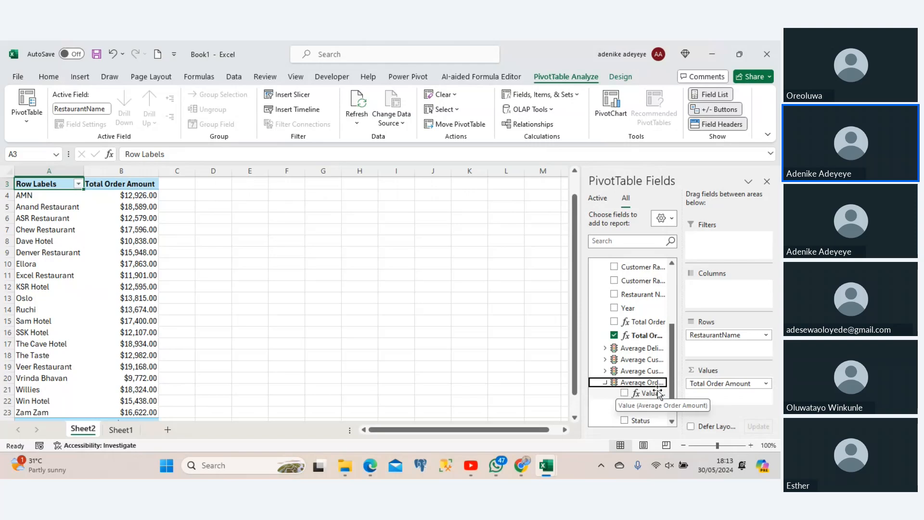
left_click_drag(674, 378, 674, 391)
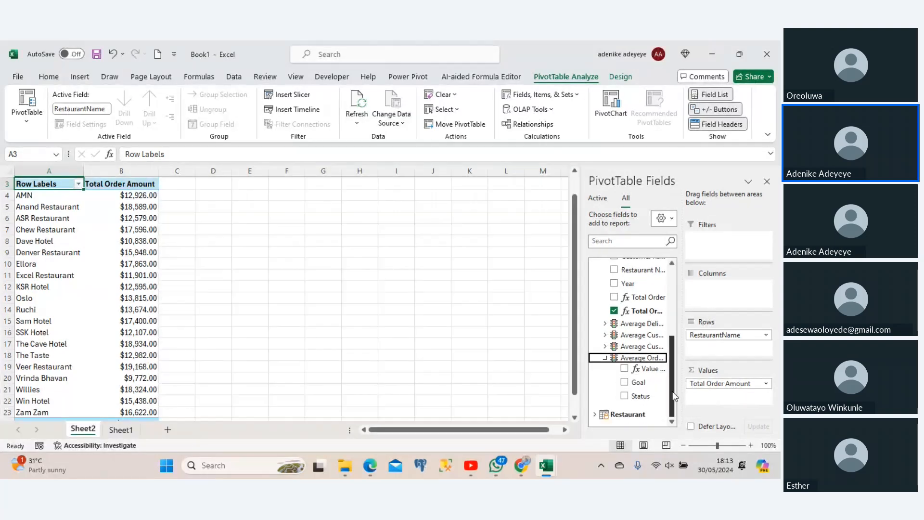
scroll(640, 392, "up", 1)
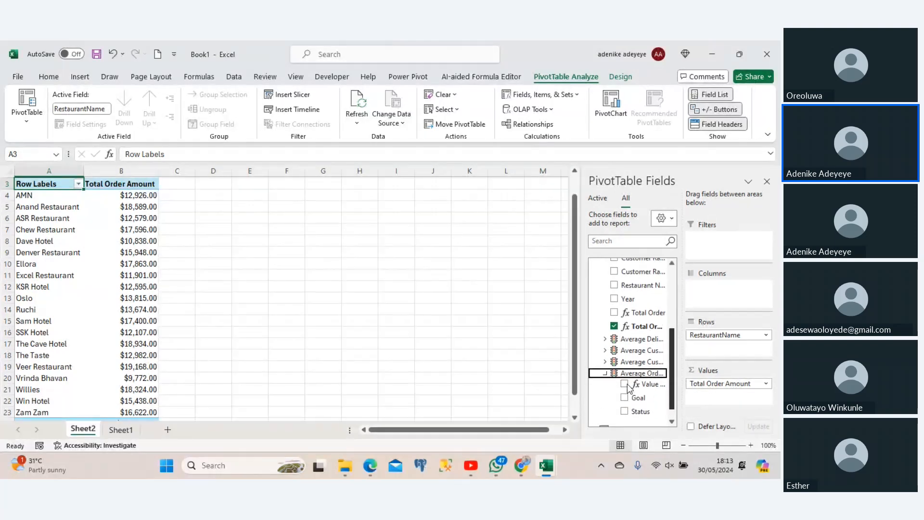
left_click(625, 384)
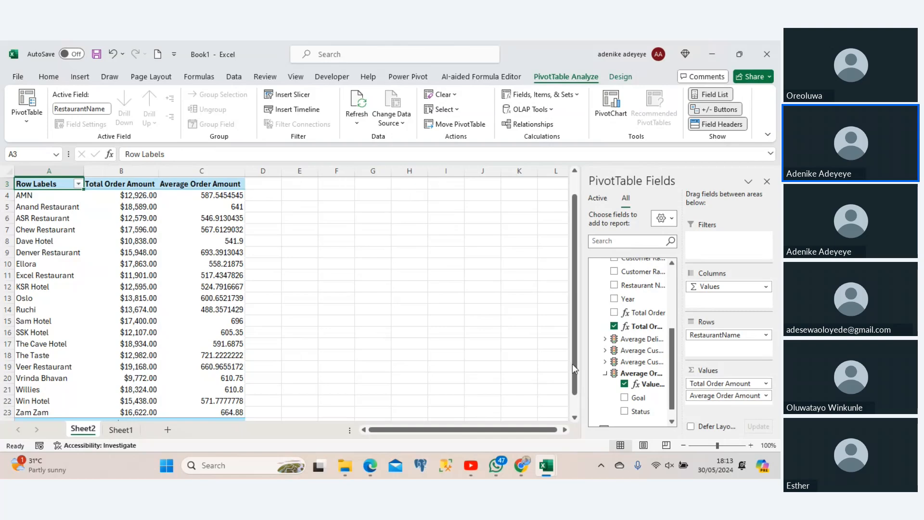
Try the Average Order Amount KPI's Goal in the PivotTable and replace it with the KPI's Status.
left_click(625, 398)
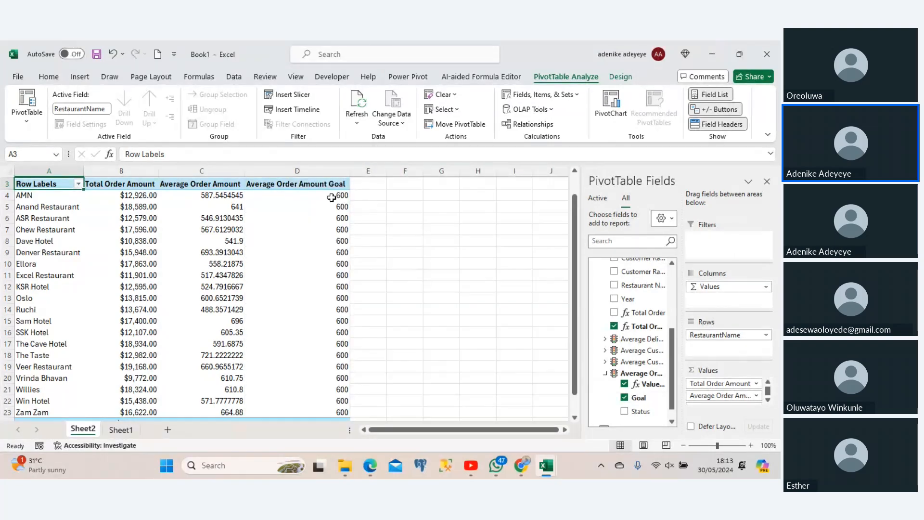
left_click(624, 396)
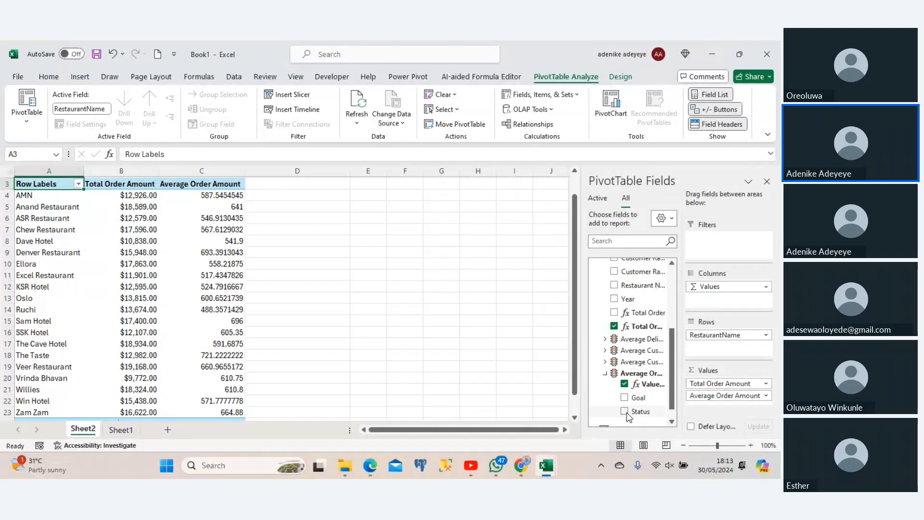
left_click(624, 411)
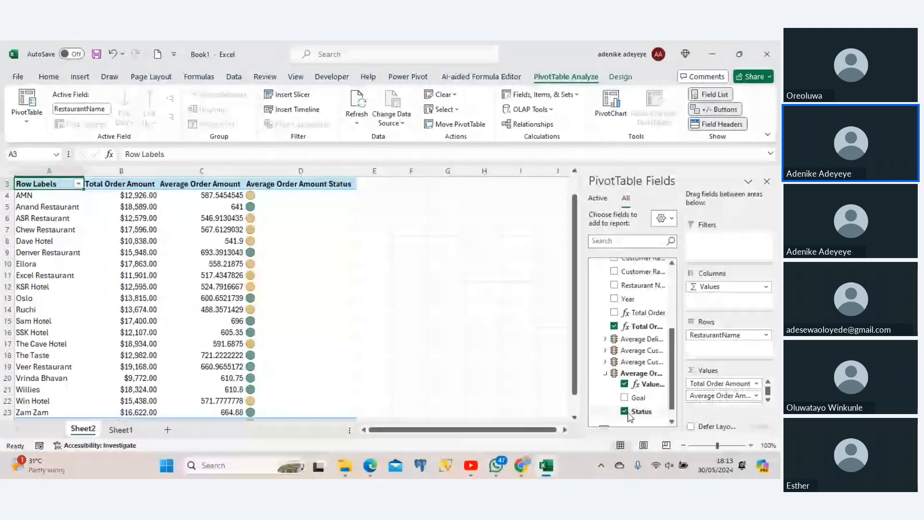
left_click_drag(672, 391, 671, 402)
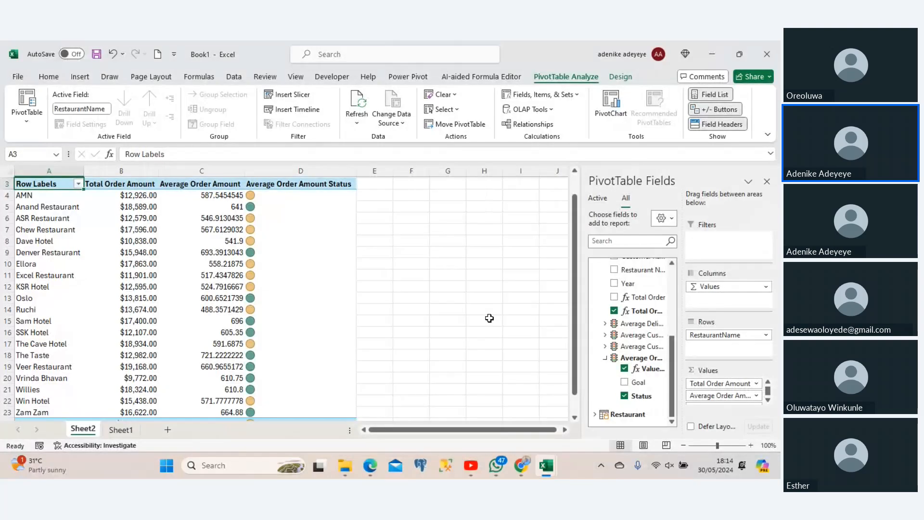
Remove Total Order Amount from the PivotTable values and examine the restaurants' average order amounts against their KPI status icons.
left_click_drag(700, 383, 628, 338)
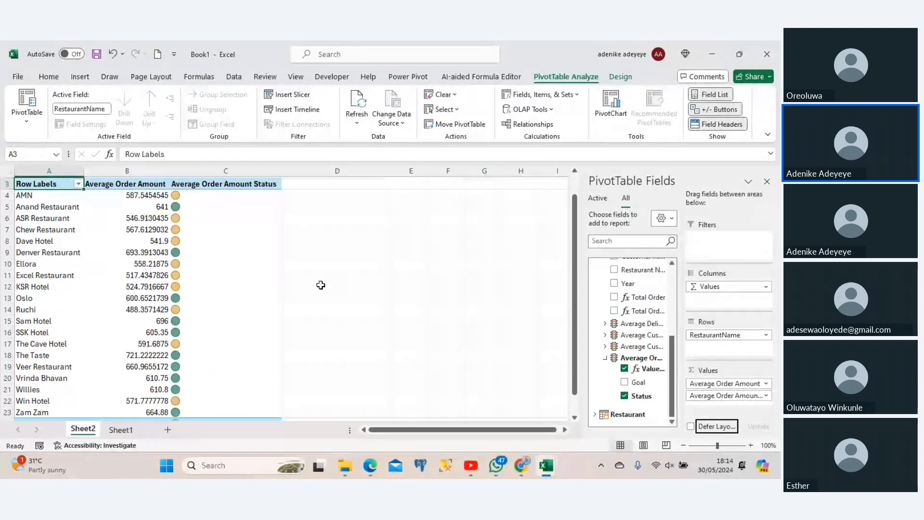
left_click(147, 195)
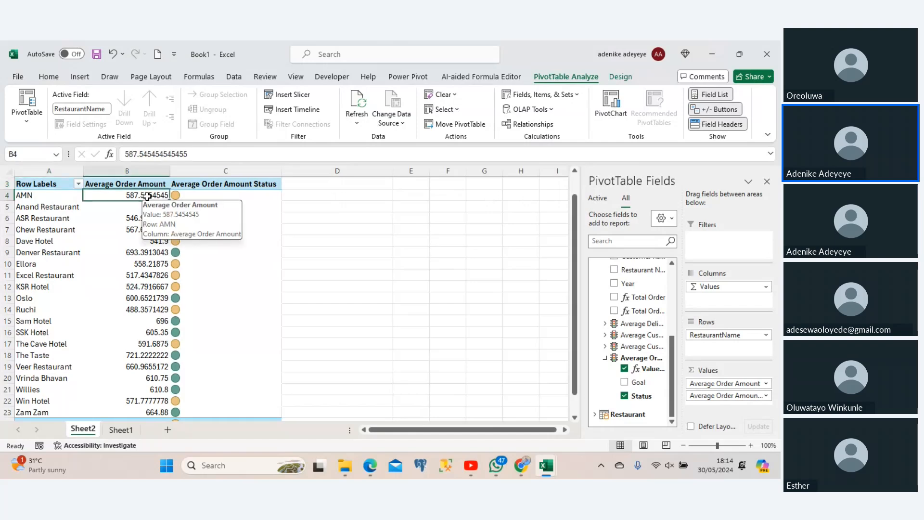
left_click_drag(575, 239, 567, 214)
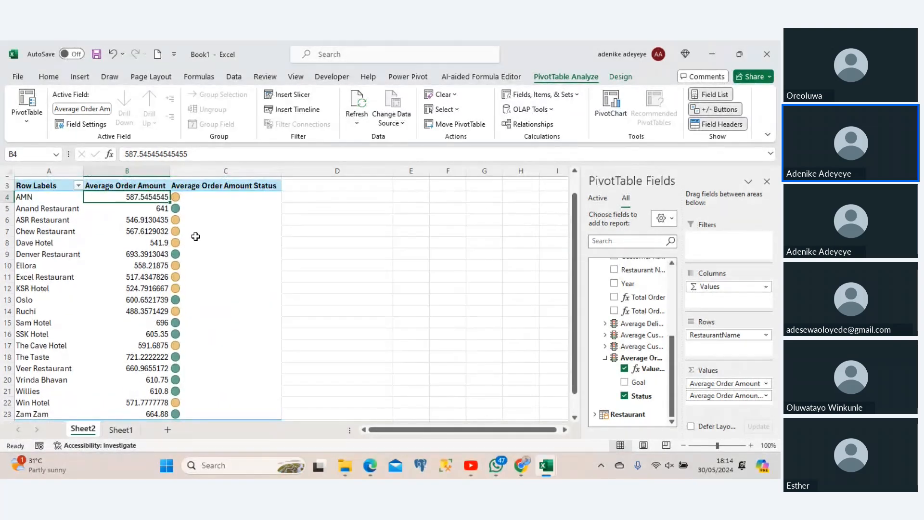
key("Right")
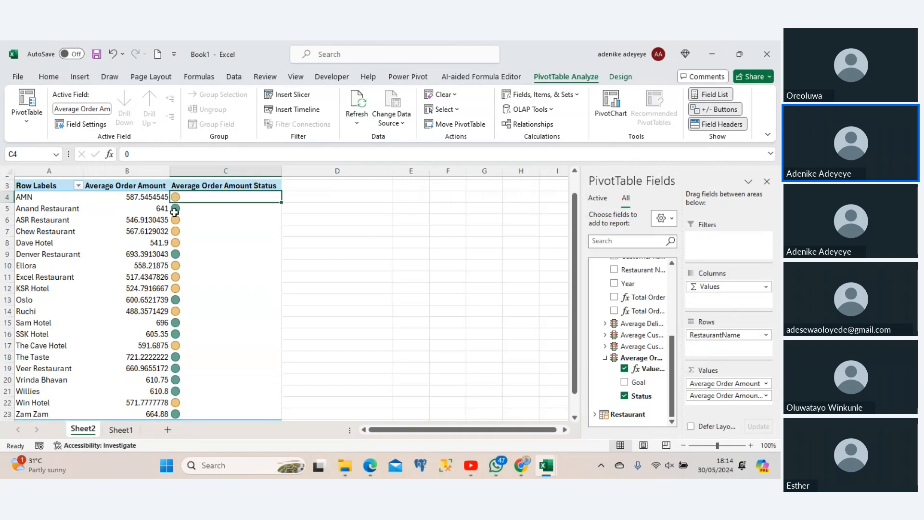
left_click(179, 220)
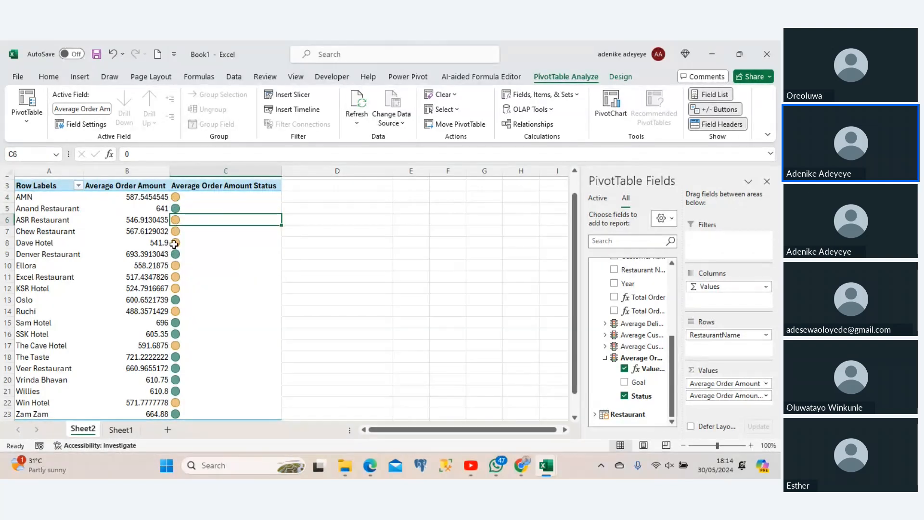
left_click(176, 274)
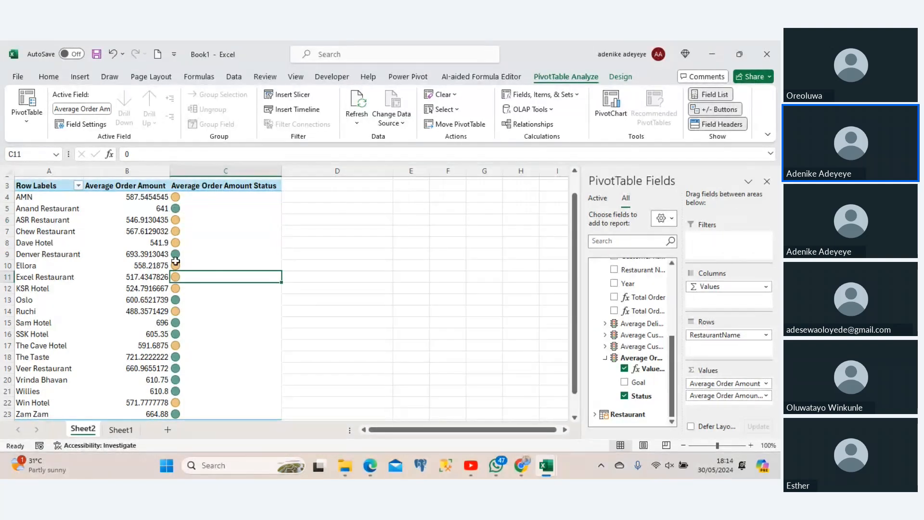
Copy the whole Average Order Amount PivotTable, including its grand total row, and paste the duplicate below it at cell A26.
left_click(175, 254)
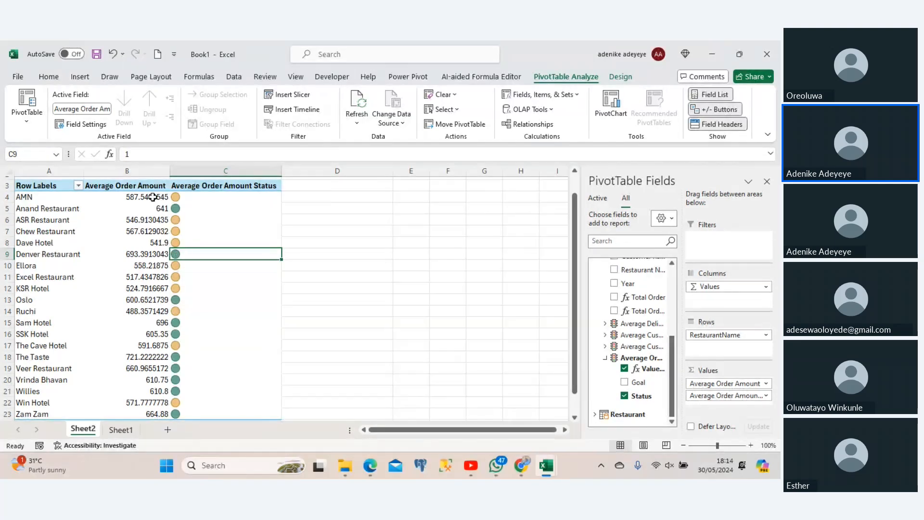
mouse_move(153, 197)
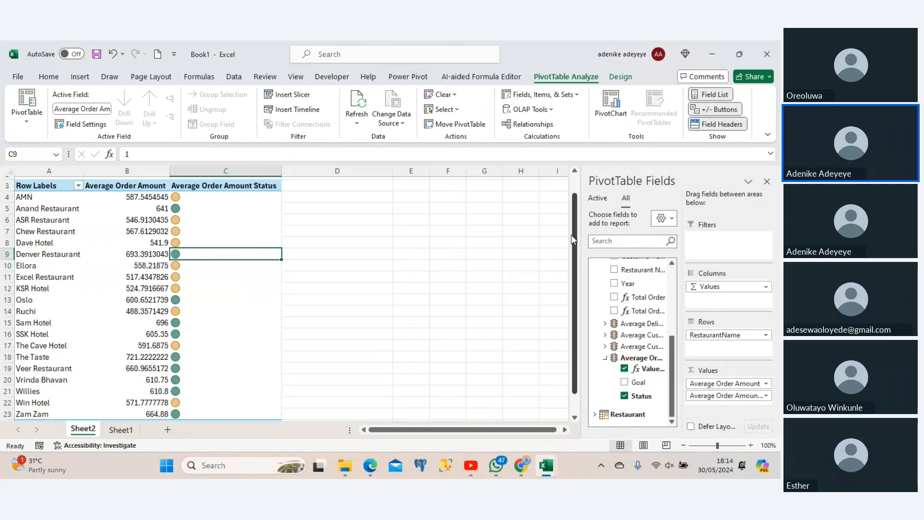
mouse_move(573, 230)
left_mouse_down()
mouse_move(575, 240)
mouse_move(569, 215)
left_mouse_up()
left_click_drag(21, 201, 224, 401)
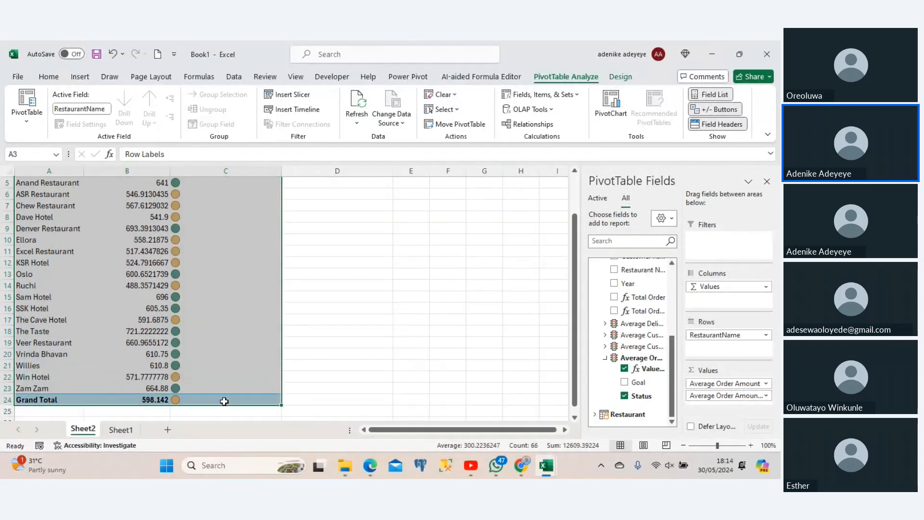
key("ctrl+c")
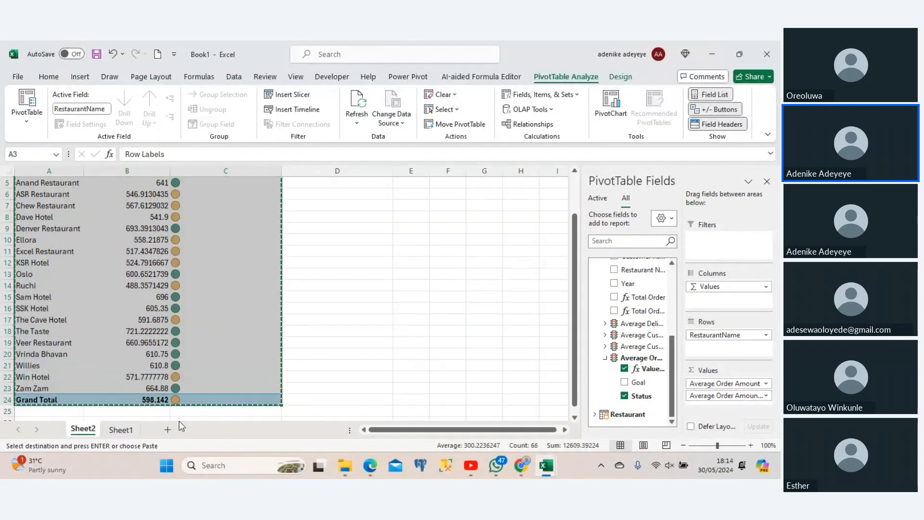
left_click(51, 414)
key("Down")
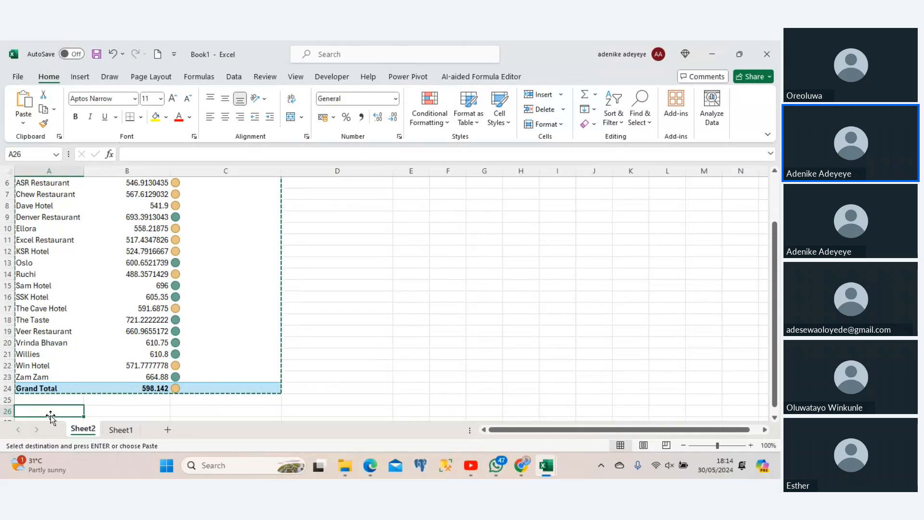
key("ctrl+v")
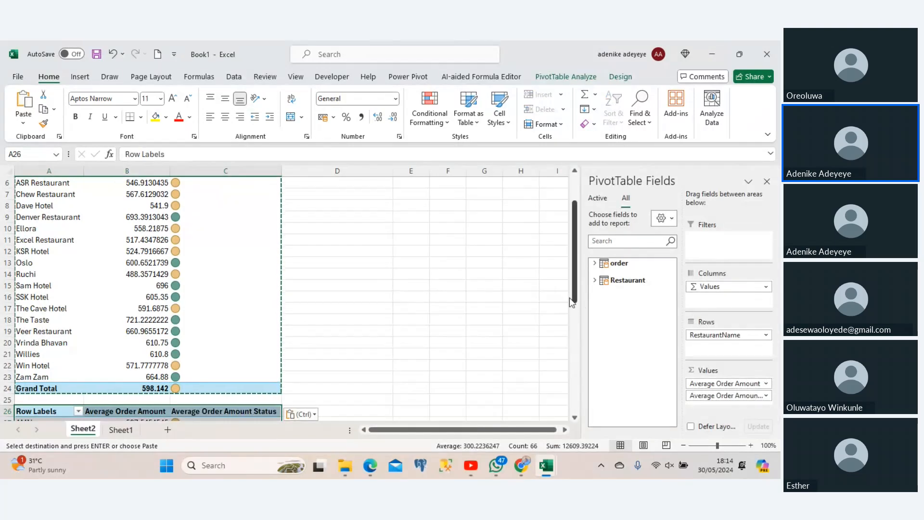
Remove Average Order Amount and its Status from the values of the copied PivotTable at A26, keeping RestaurantName as rows.
left_click_drag(573, 298, 582, 389)
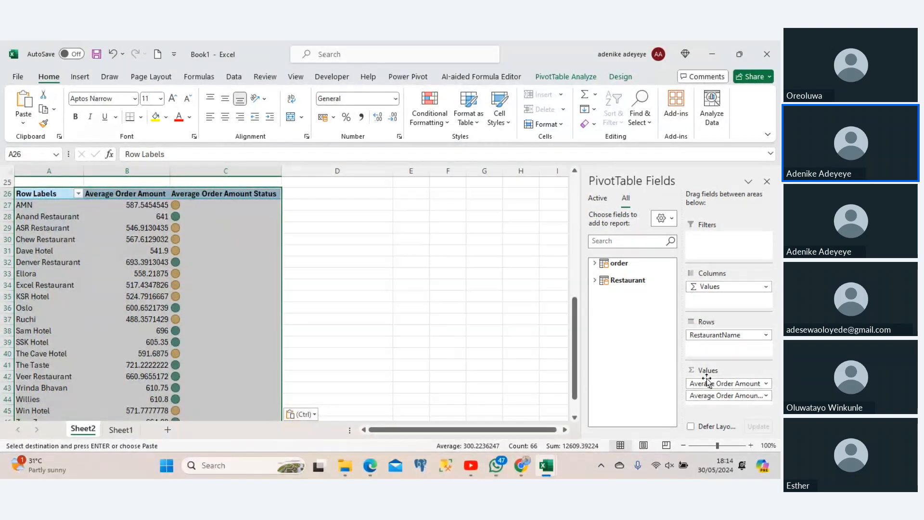
left_click_drag(707, 384, 632, 377)
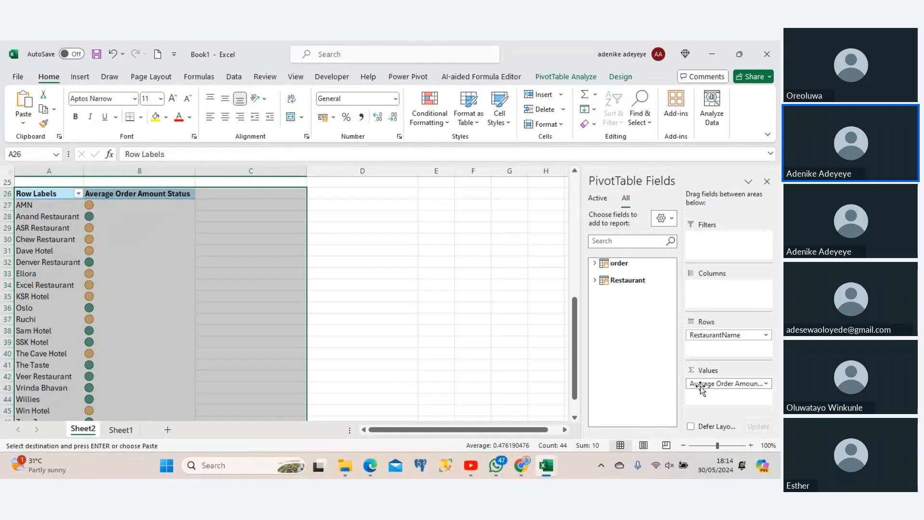
left_click_drag(701, 386, 638, 385)
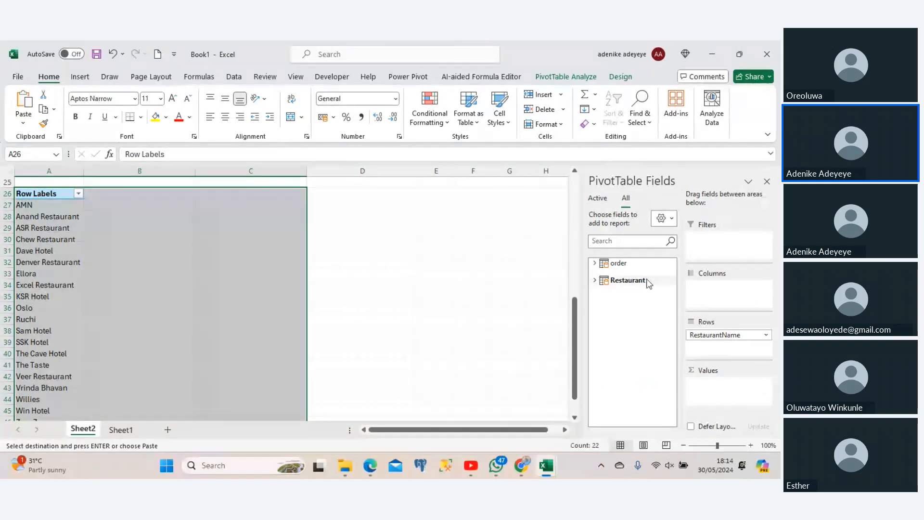
Add the Value and Status of the order table's Average Delivery Time KPI to the copied PivotTable and check AMN's result.
left_click(596, 280)
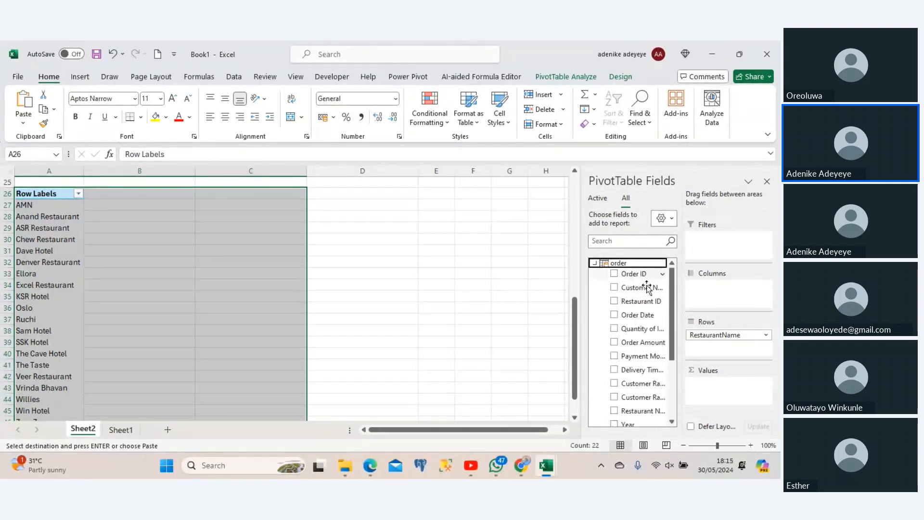
left_click_drag(671, 295, 675, 362)
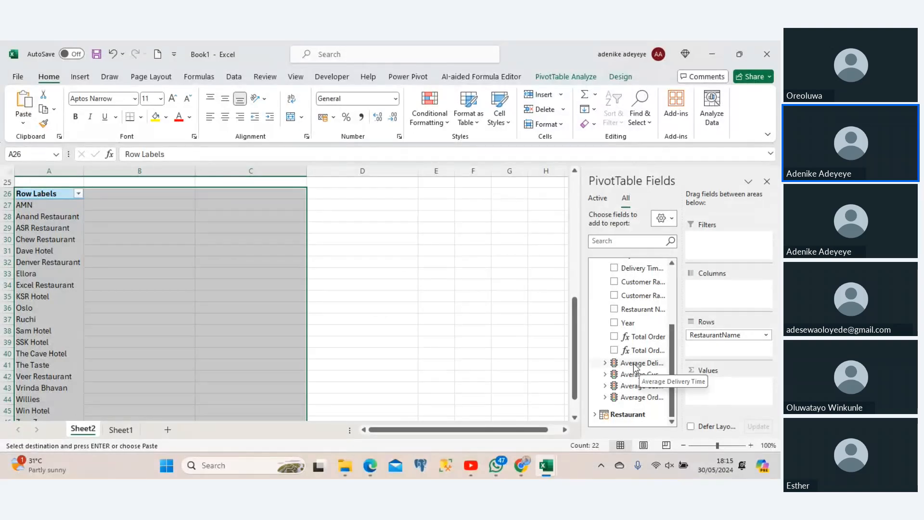
left_click_drag(634, 367, 713, 380)
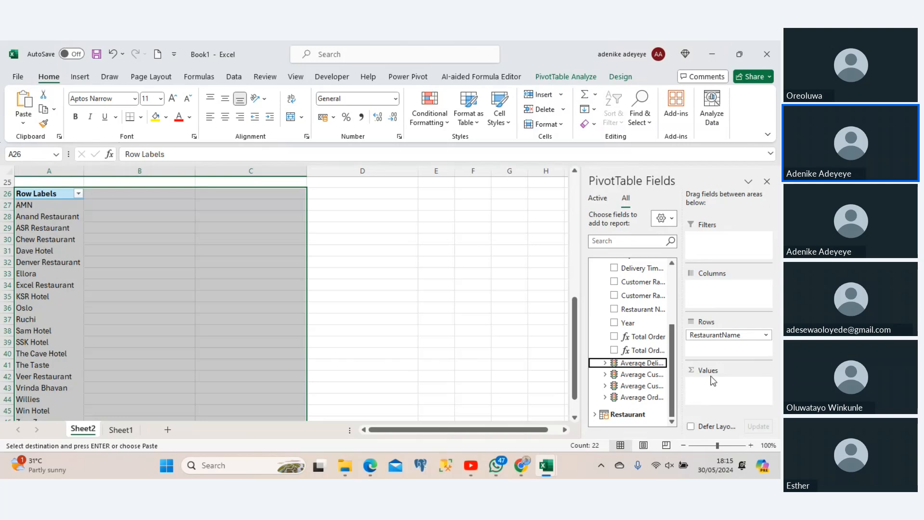
left_click(607, 364)
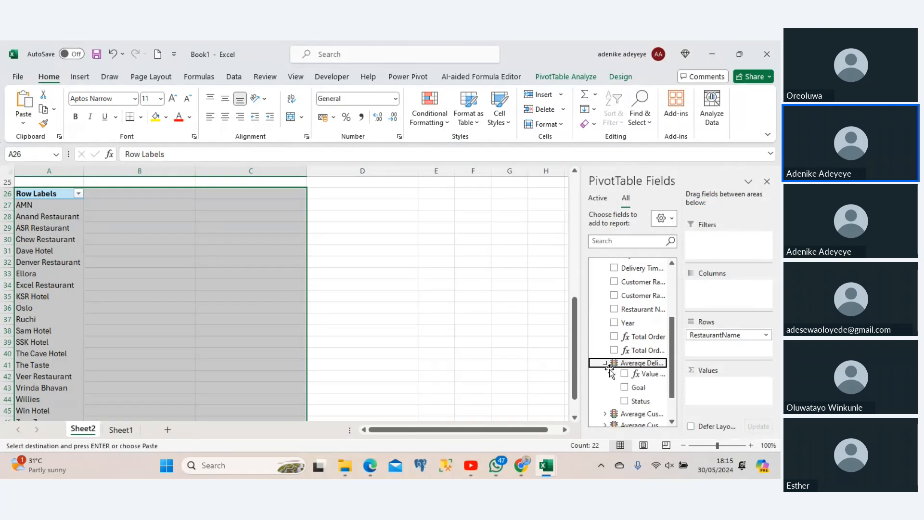
left_click(624, 374)
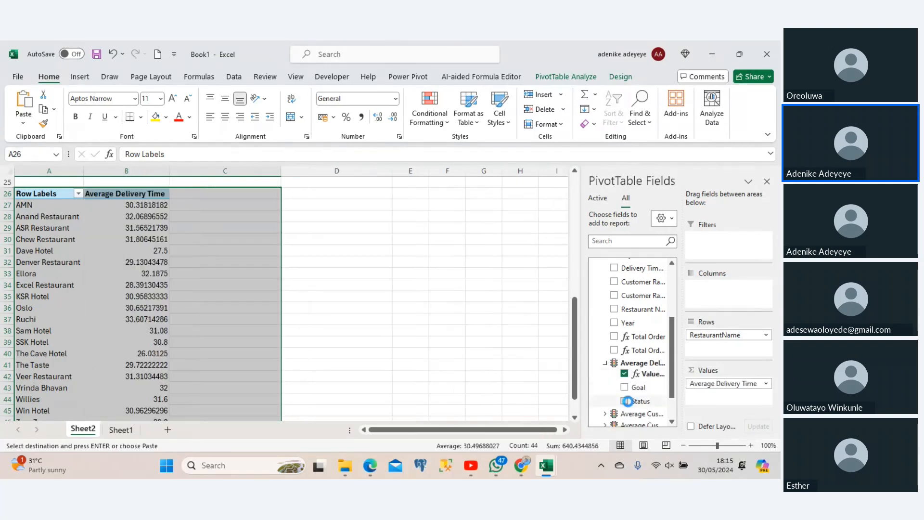
left_click(626, 401)
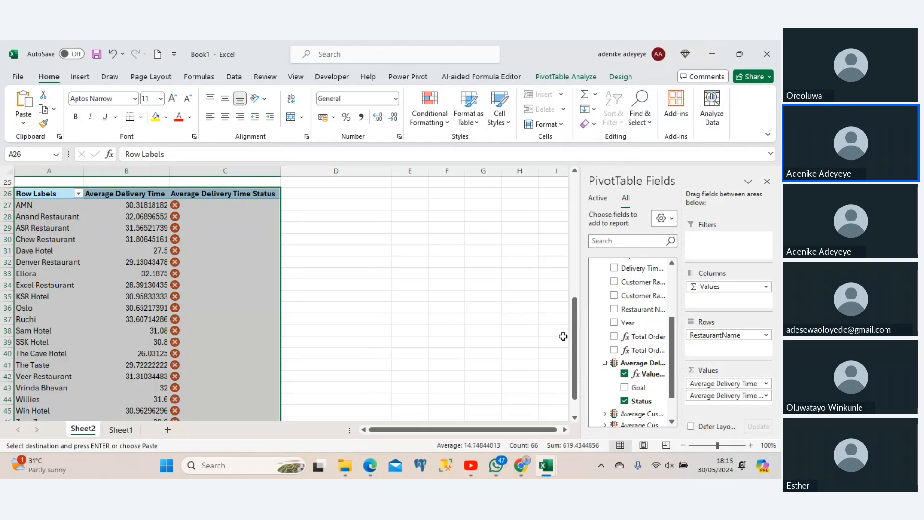
mouse_move(573, 337)
left_mouse_down()
mouse_move(573, 329)
mouse_move(573, 358)
mouse_move(567, 330)
left_mouse_up()
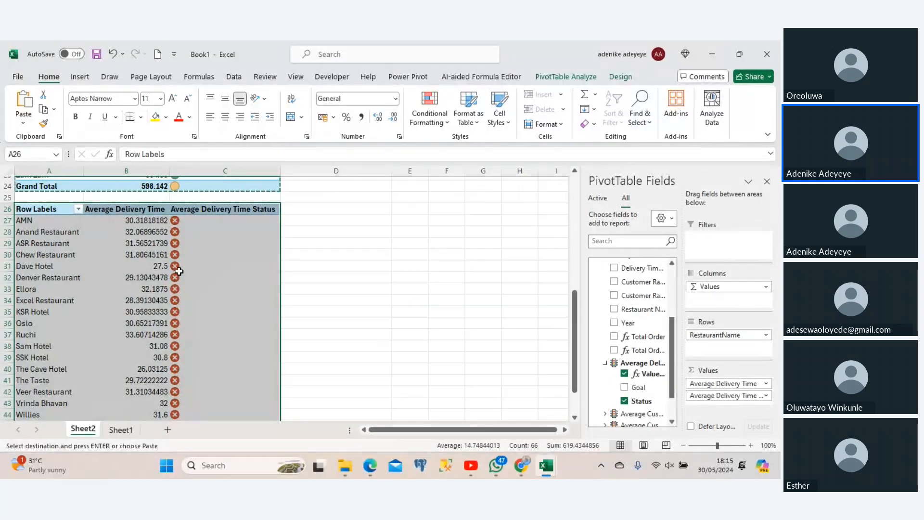
left_click(178, 222)
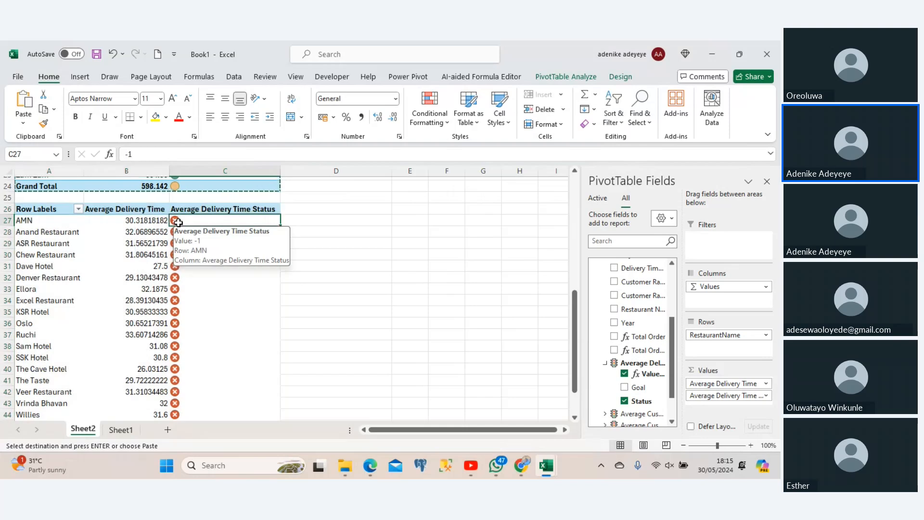
left_click(137, 223)
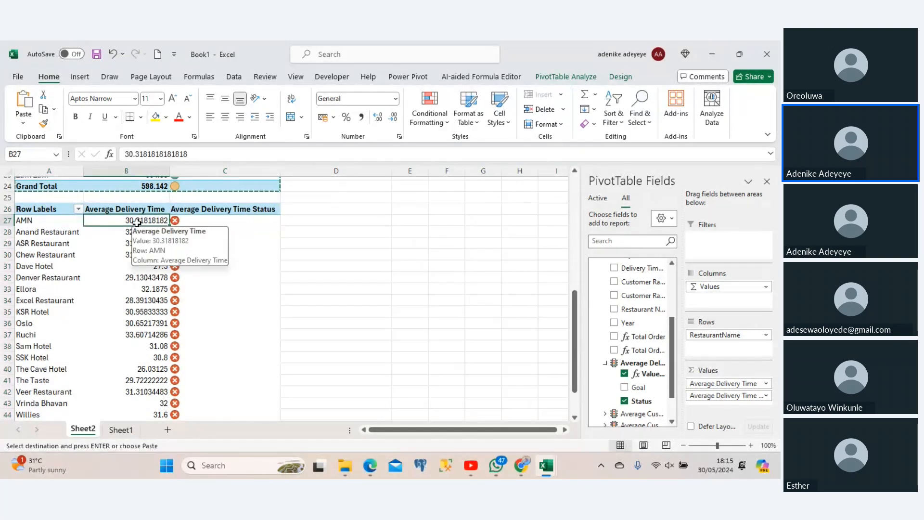
Edit the Average Delivery Time KPI, setting its status thresholds to 26.4 and 30.9, and save the change.
left_click(412, 76)
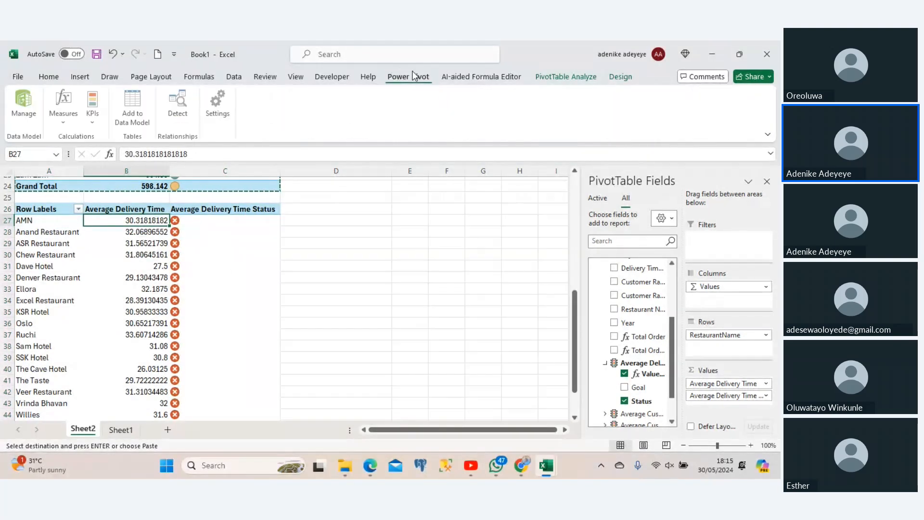
left_click(98, 124)
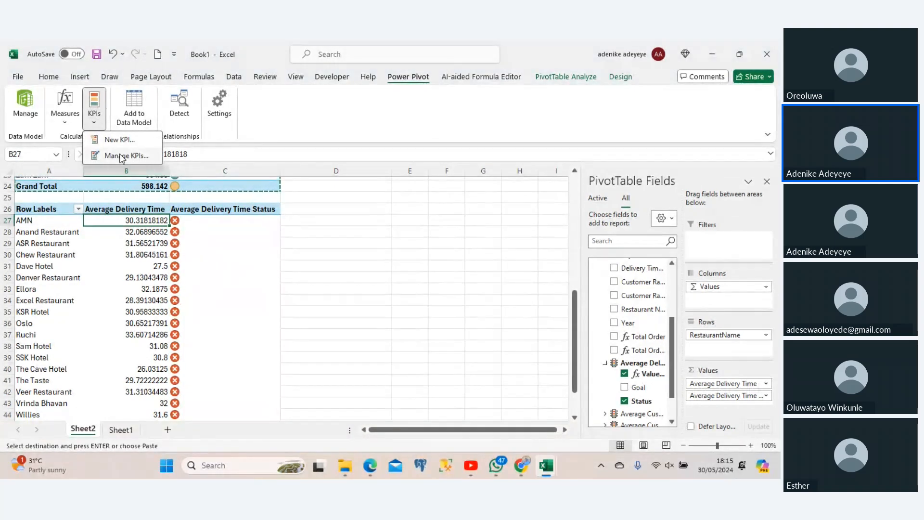
left_click(122, 156)
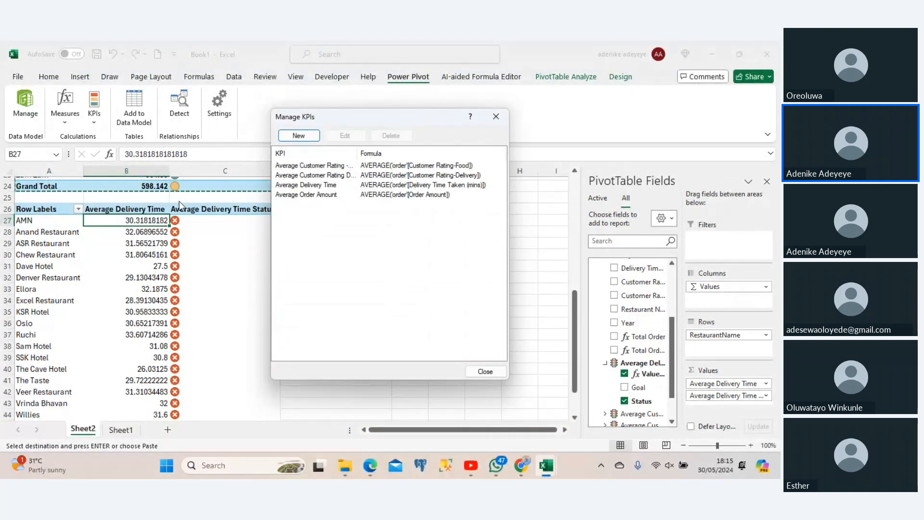
left_click(322, 187)
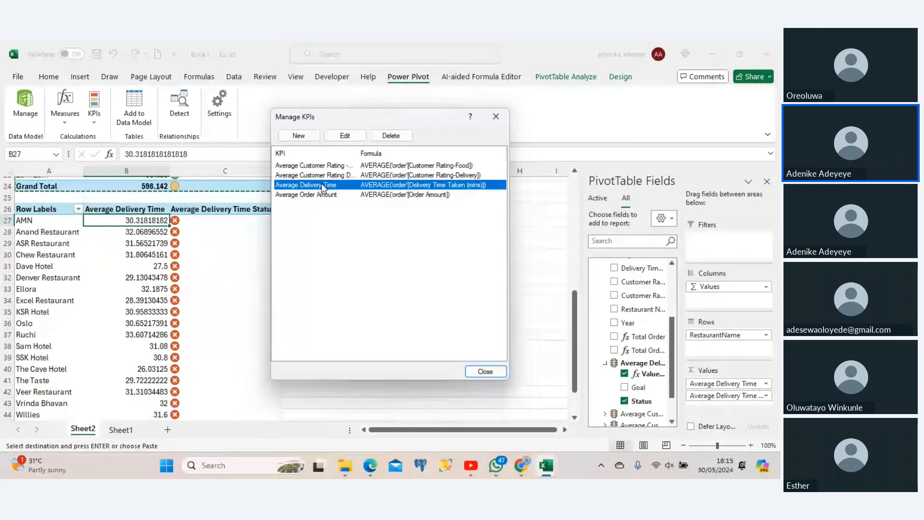
left_click(345, 137)
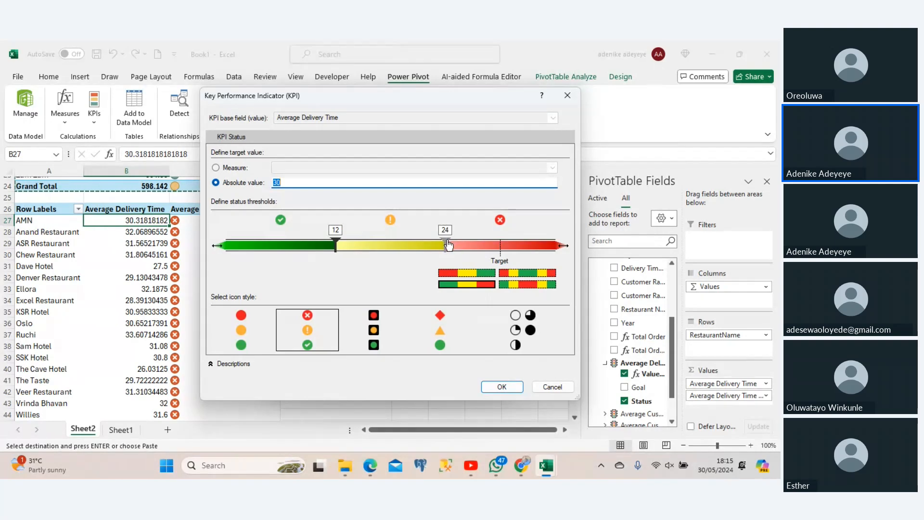
left_click_drag(448, 245, 501, 246)
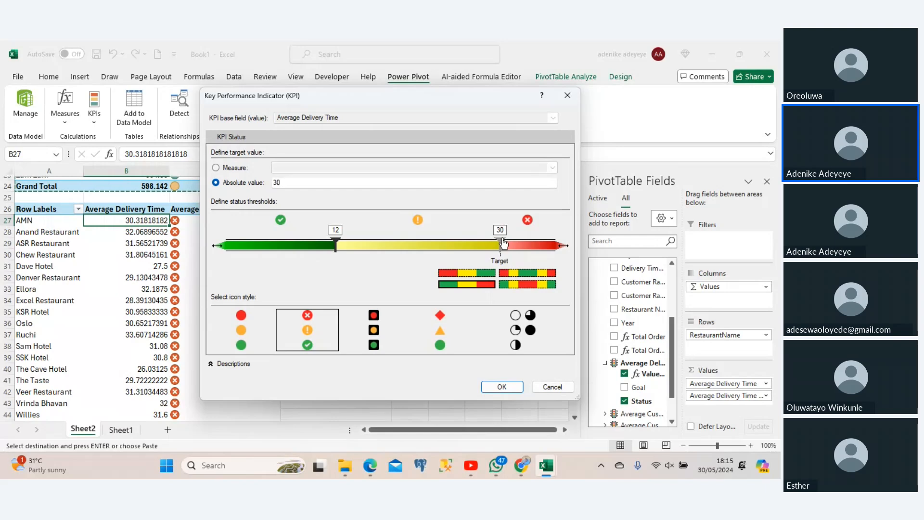
left_click_drag(342, 247, 472, 247)
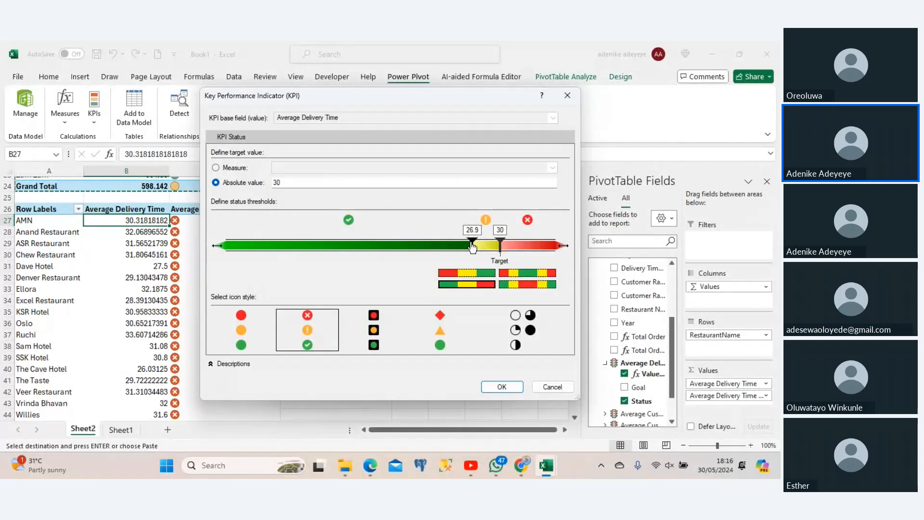
left_click_drag(472, 248, 469, 247)
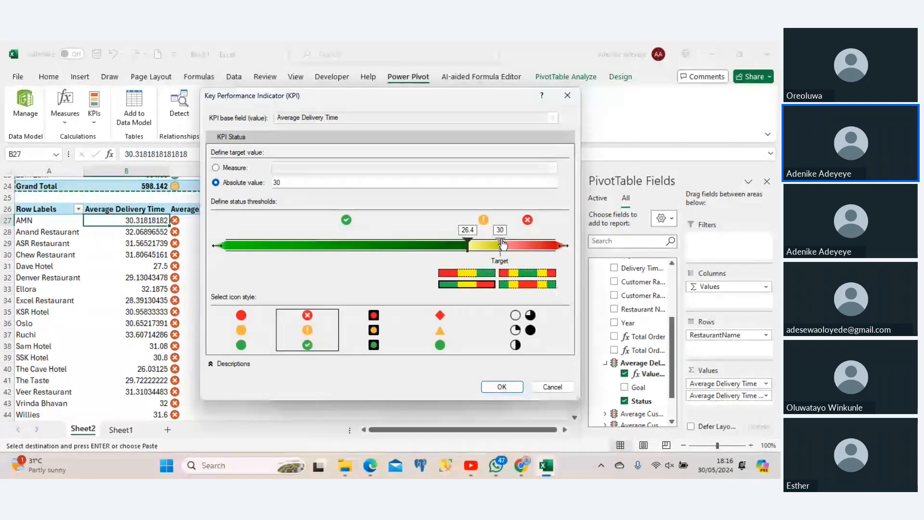
left_click_drag(503, 246, 510, 245)
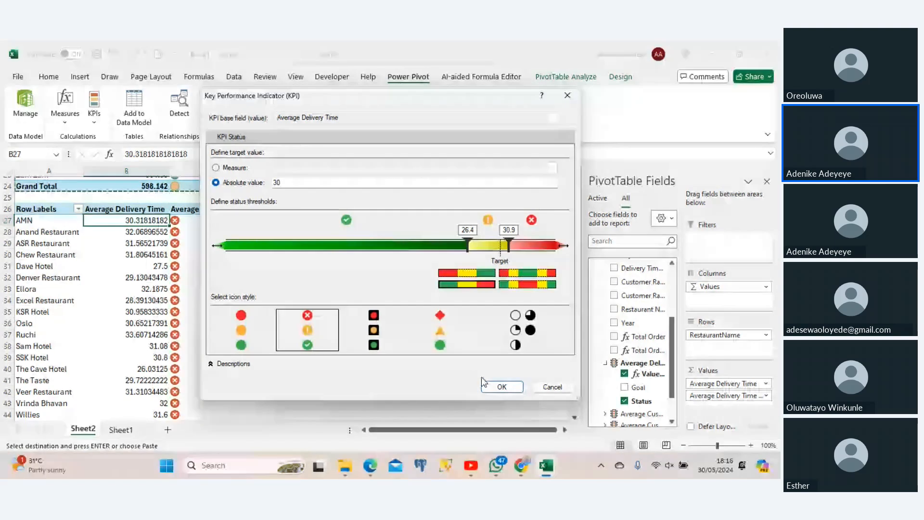
left_click(500, 386)
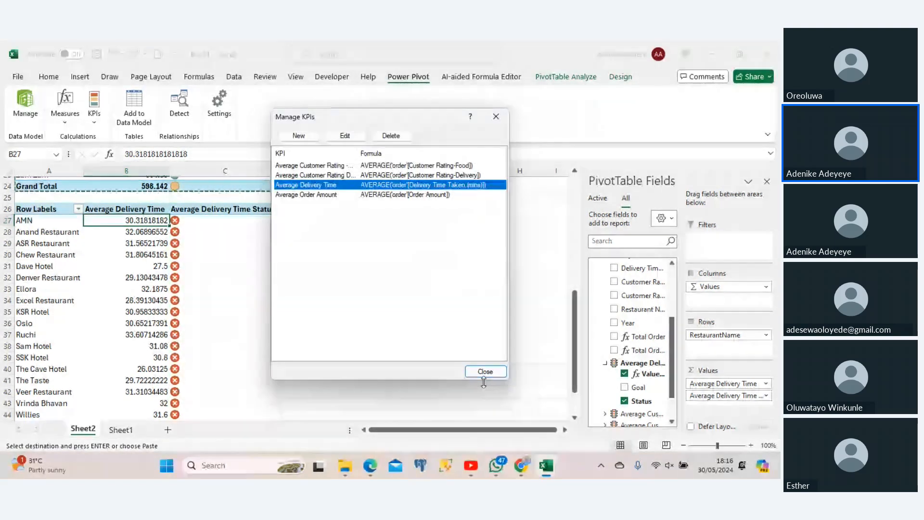
left_click(481, 372)
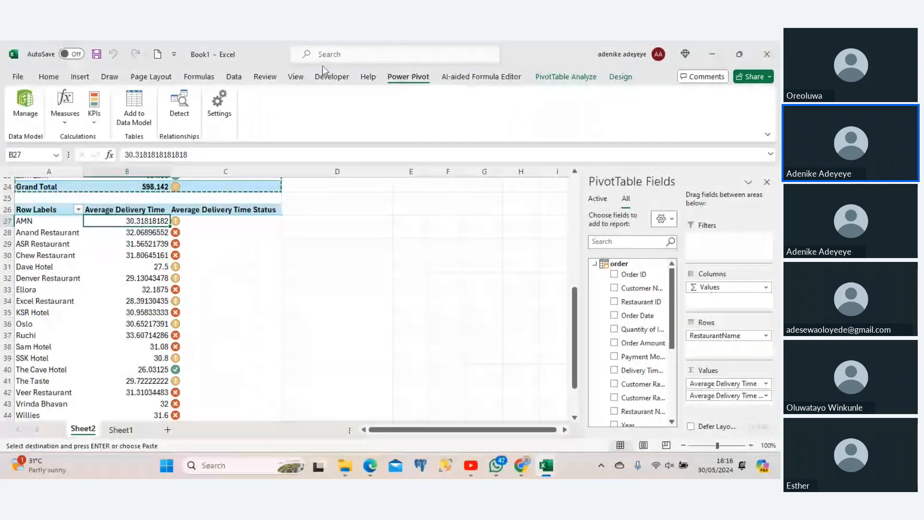
Review The Cave Hotel's delivery time status, and paste a copy of the whole Average Delivery Time PivotTable below it at cell A49.
left_click(183, 368)
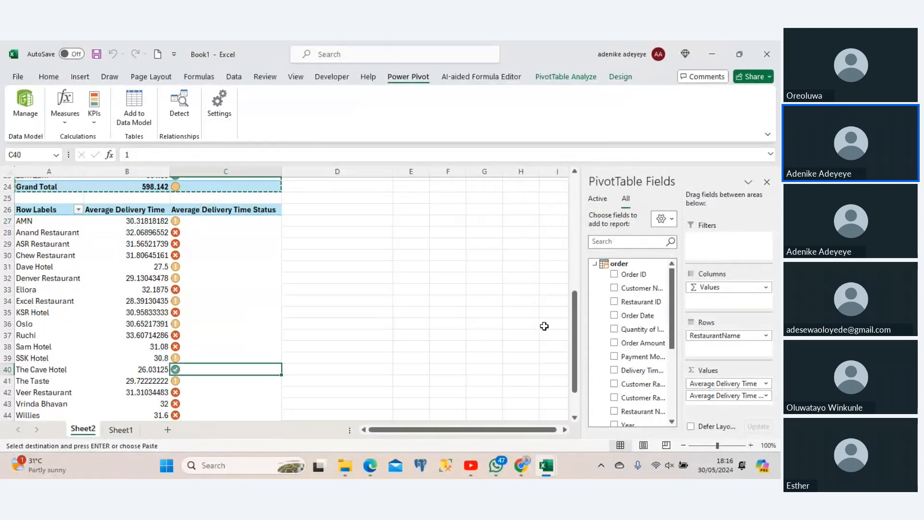
mouse_move(575, 326)
left_mouse_down()
mouse_move(570, 308)
mouse_move(572, 356)
mouse_move(570, 343)
left_mouse_up()
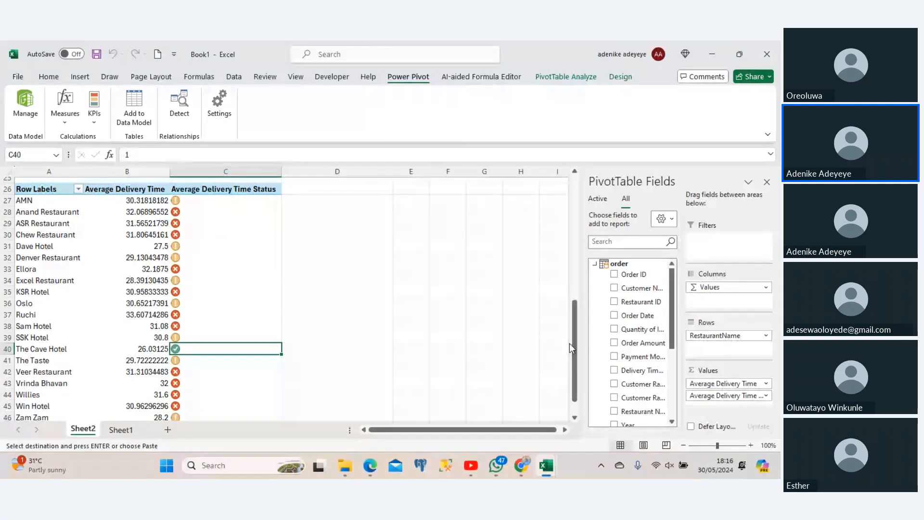
left_click(45, 349)
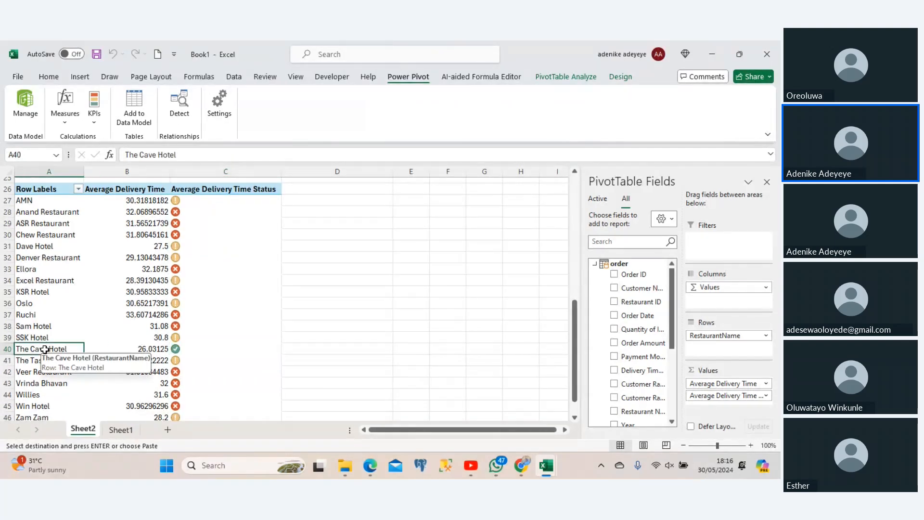
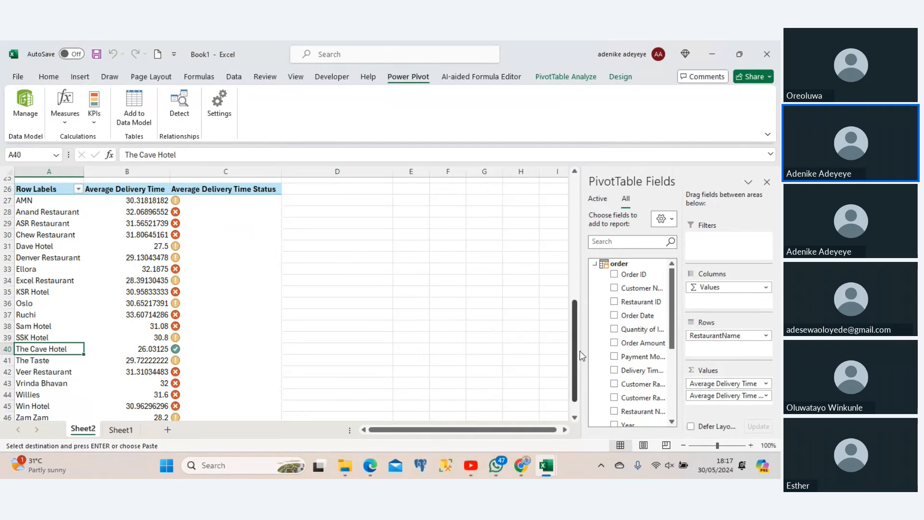
mouse_move(575, 354)
left_mouse_down()
mouse_move(554, 238)
mouse_move(562, 360)
mouse_move(561, 346)
left_mouse_up()
left_click_drag(50, 208, 183, 405)
key("ctrl+c")
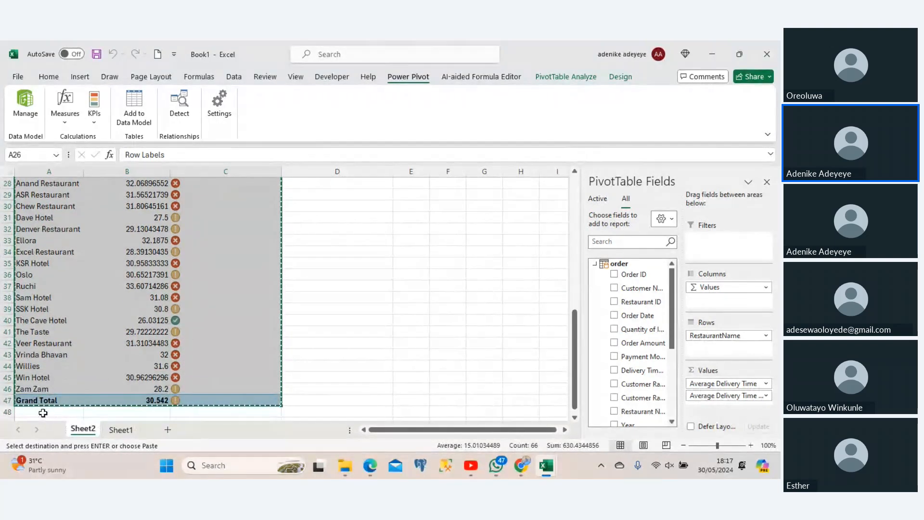
left_click(38, 419)
key("ctrl+v")
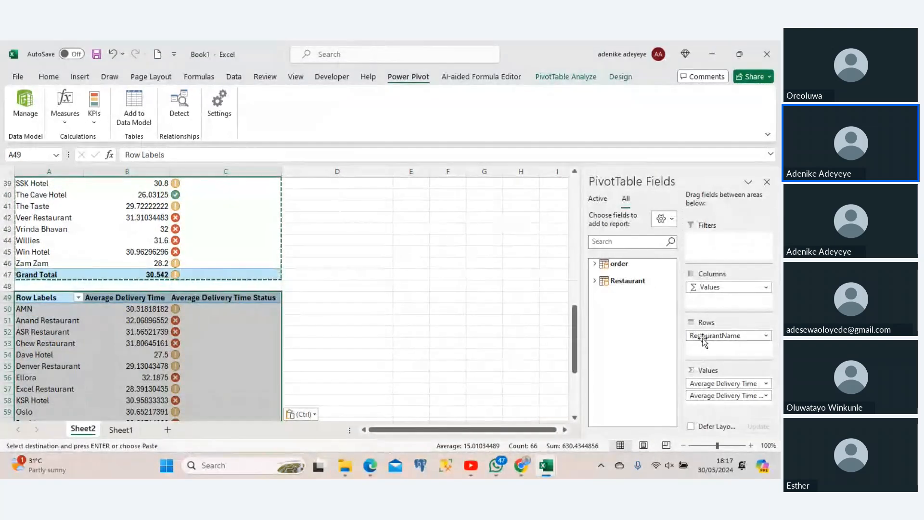
Lay out the copied PivotTable at A49 with RestaurantName as rows and the Restaurant table's Cuisine as columns, removing the Average Delivery Time values.
left_click(703, 337)
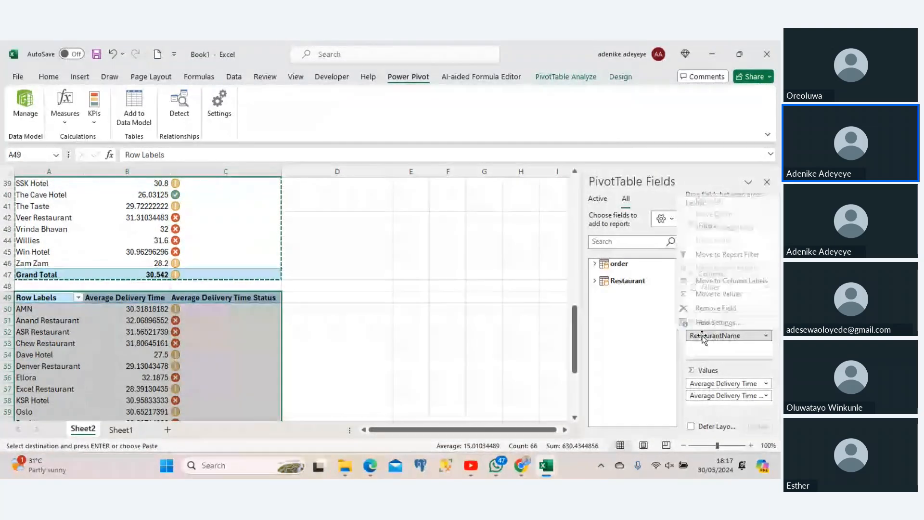
left_click(597, 282)
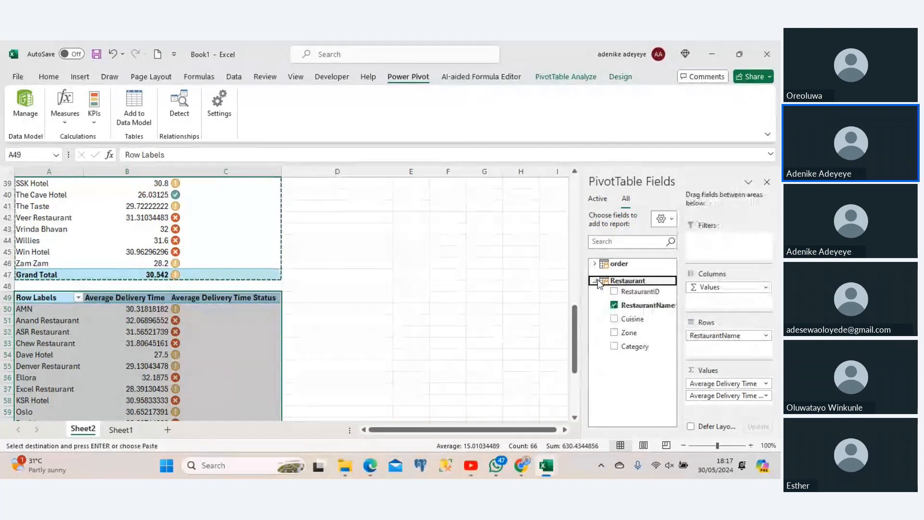
left_click(615, 319)
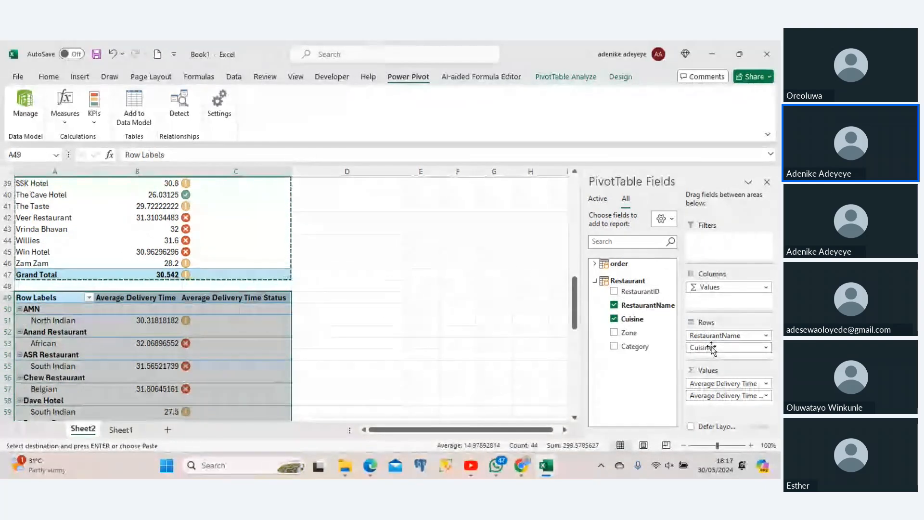
left_click_drag(715, 336, 643, 281)
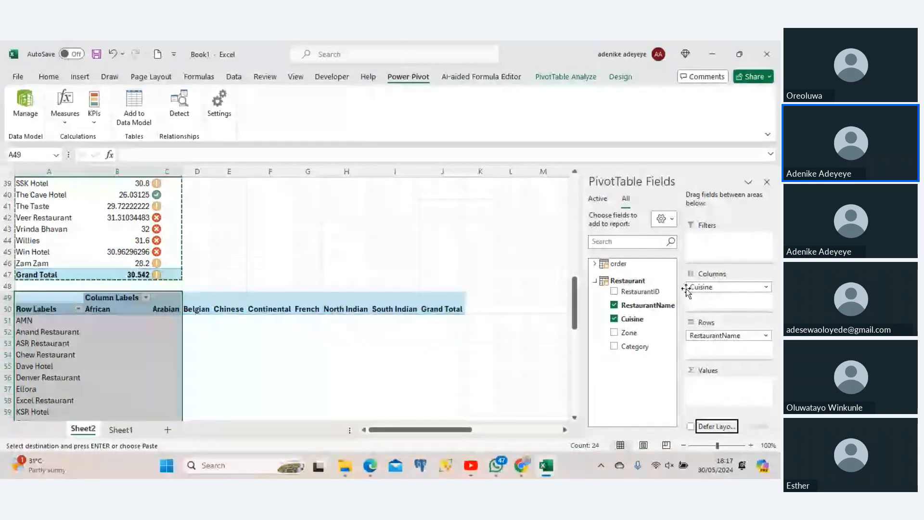
Add the order table's Total Order Amount measure to the values, and check the amounts per cuisine for AMN and Anand Restaurant.
left_click_drag(574, 309, 573, 304)
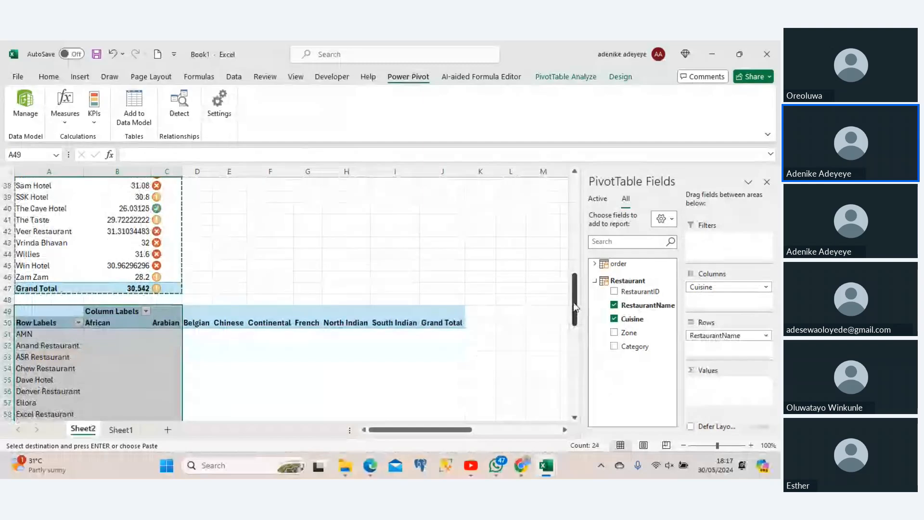
left_click(604, 266)
left_click_drag(672, 296, 680, 344)
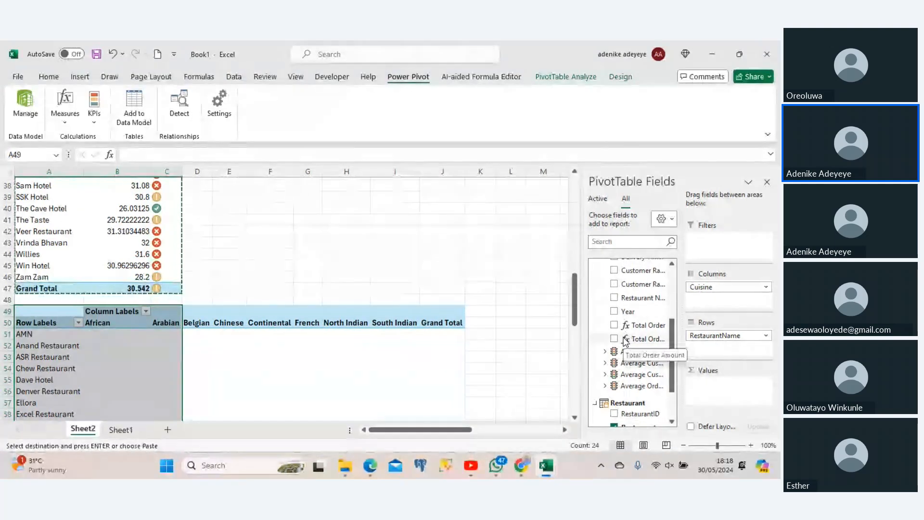
left_click_drag(626, 340, 716, 383)
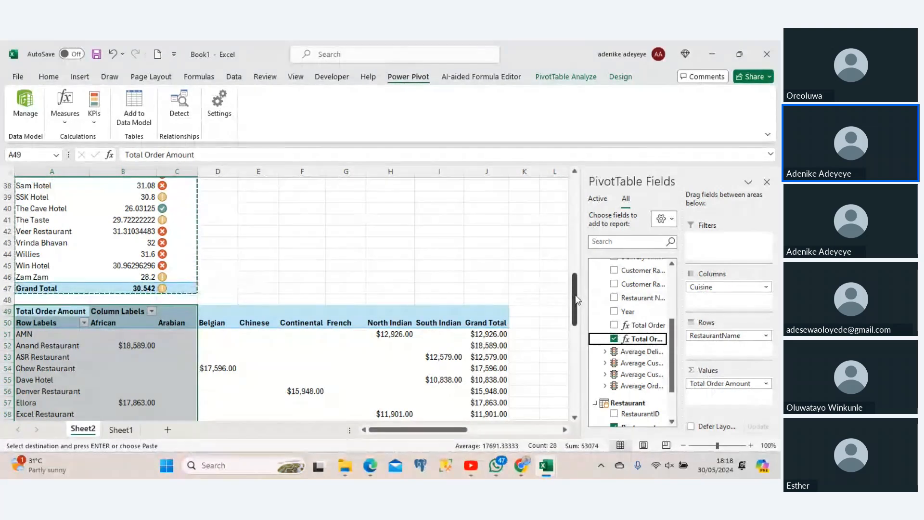
left_click_drag(577, 299, 578, 322)
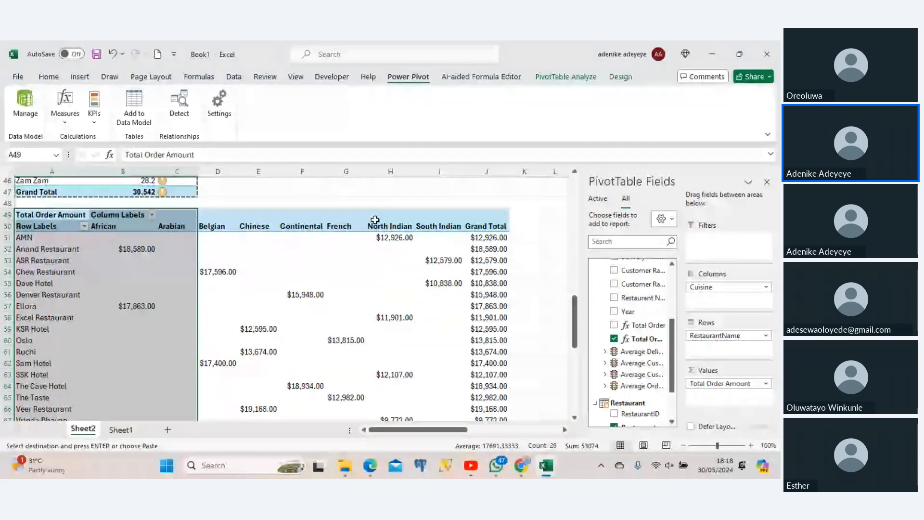
left_click(389, 236)
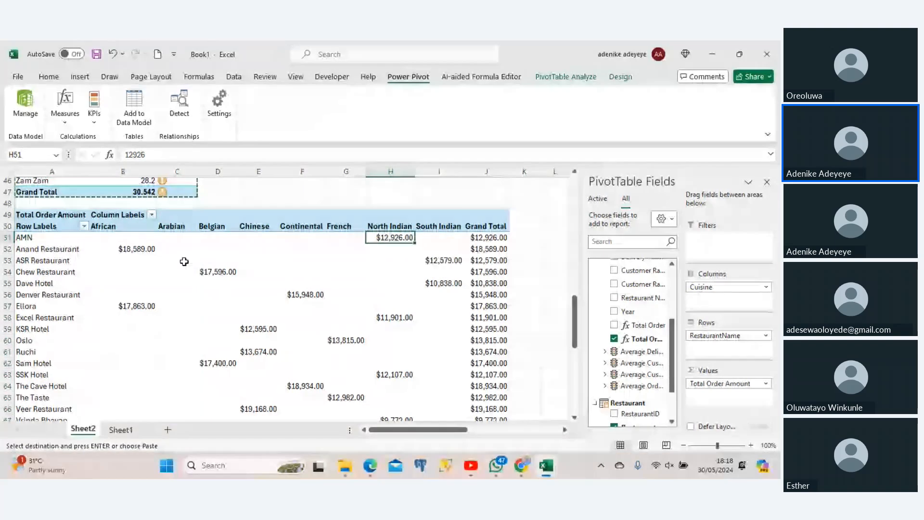
left_click(136, 251)
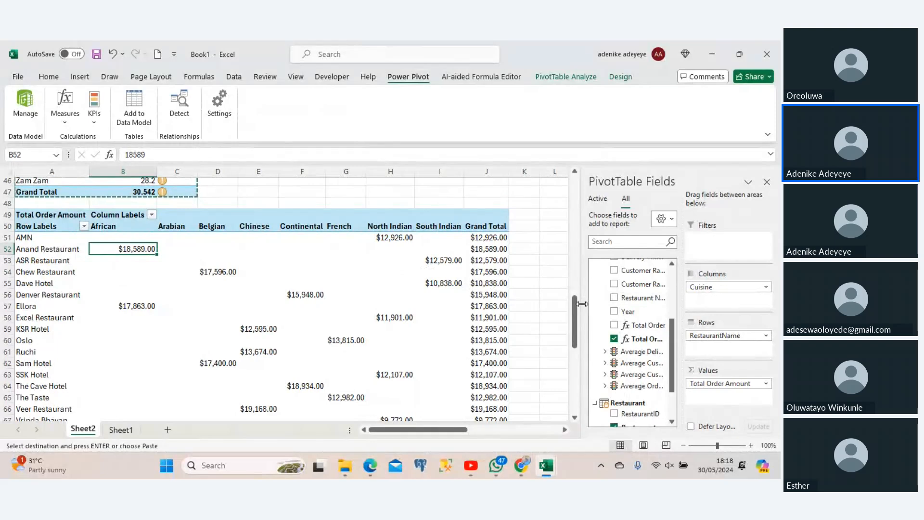
mouse_move(575, 306)
left_mouse_down()
mouse_move(577, 327)
mouse_move(573, 311)
left_mouse_up()
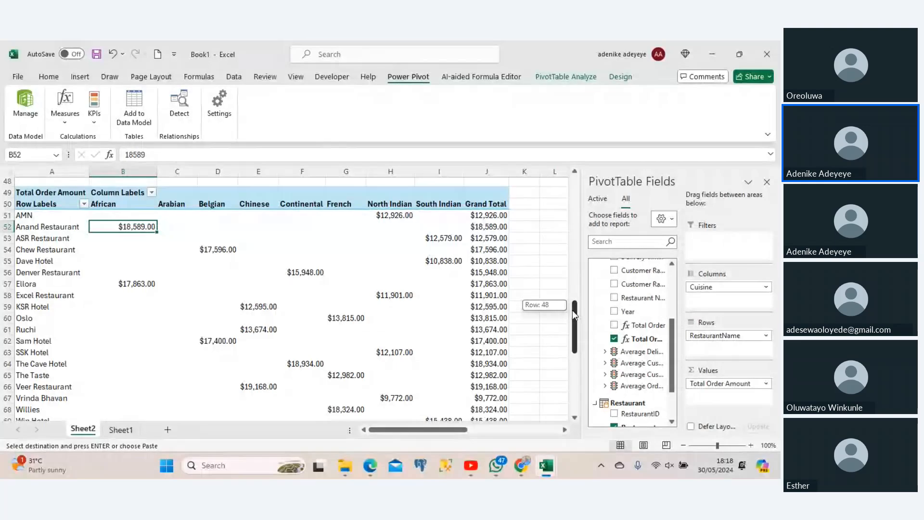
left_click_drag(572, 310, 572, 313)
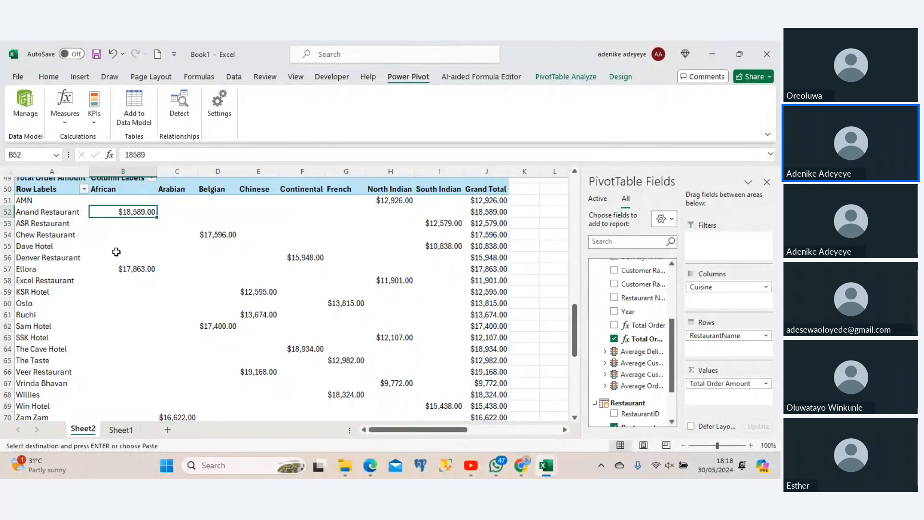
left_click_drag(30, 182, 481, 406)
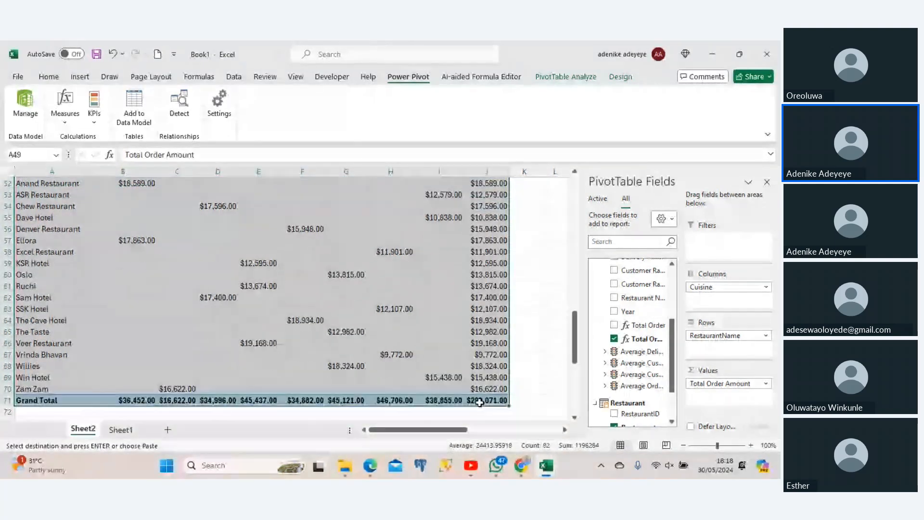
key("ctrl+c")
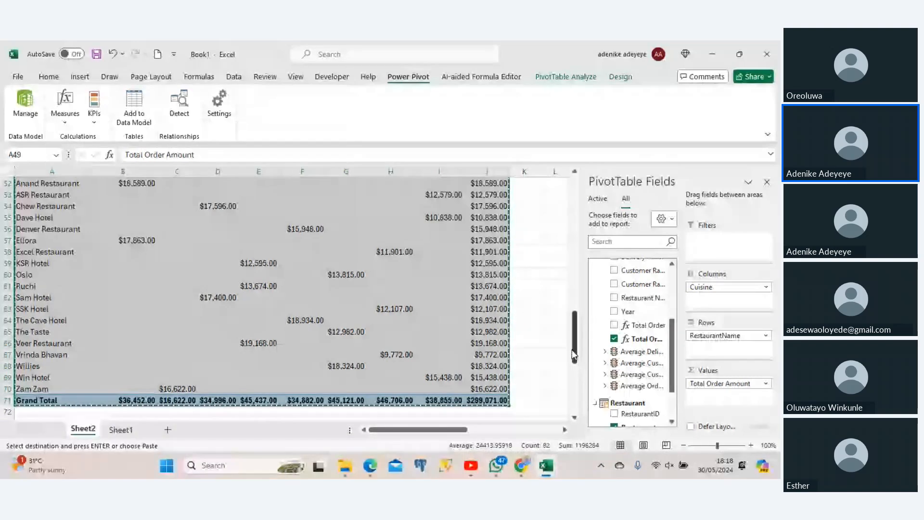
scroll(574, 355, "down", 3)
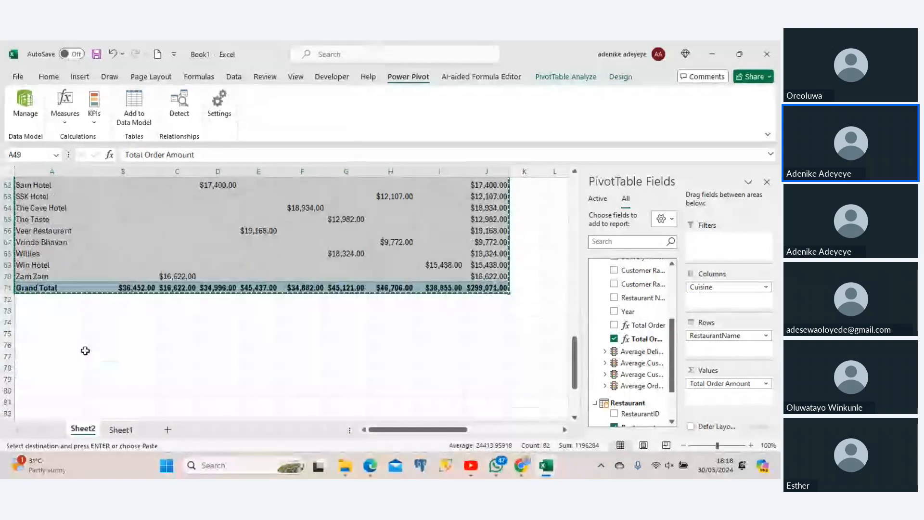
left_click(58, 324)
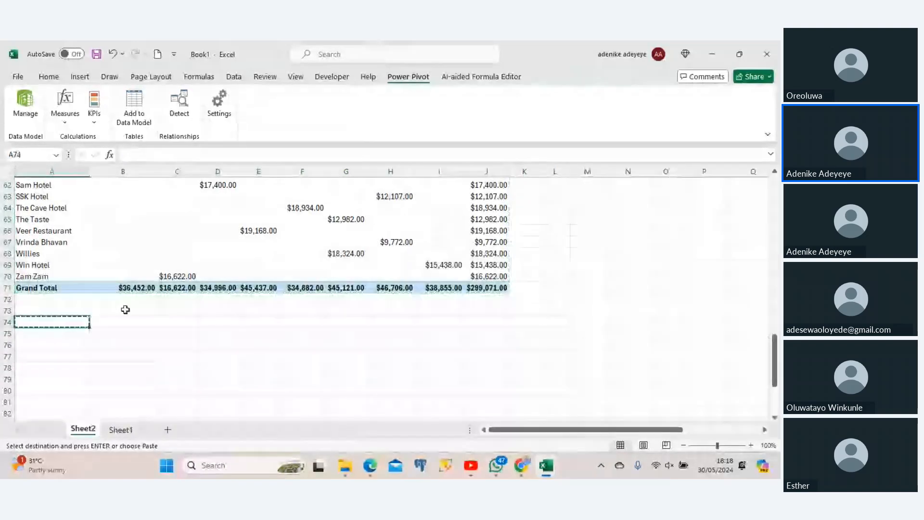
left_click_drag(774, 366, 218, 283)
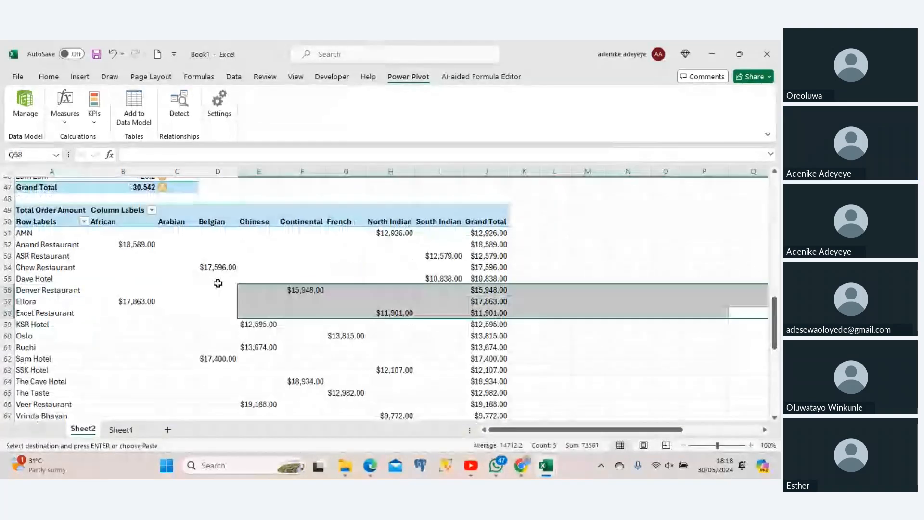
Copy the whole Total Order Amount PivotTable from A49 through its Grand Total row and paste it below at cell A73.
left_click_drag(48, 210, 487, 391)
key("ctrl+c")
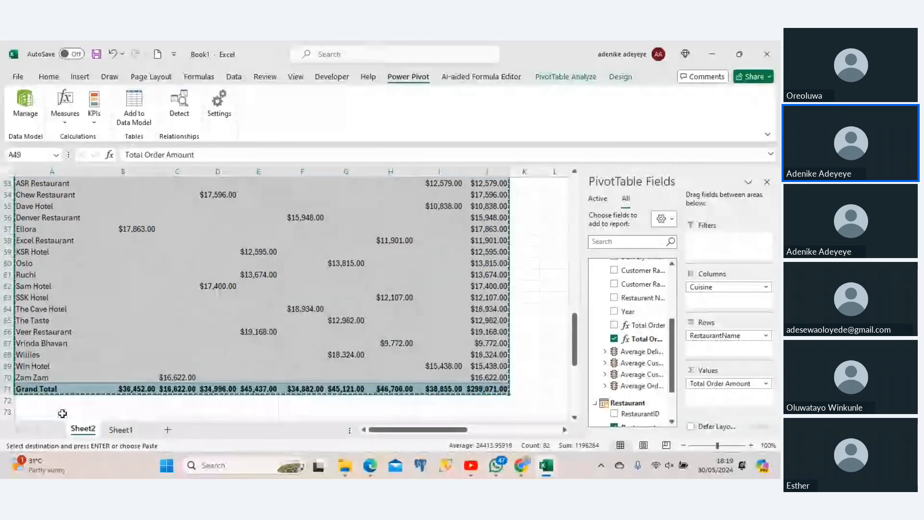
left_click(62, 413)
key("ctrl+v")
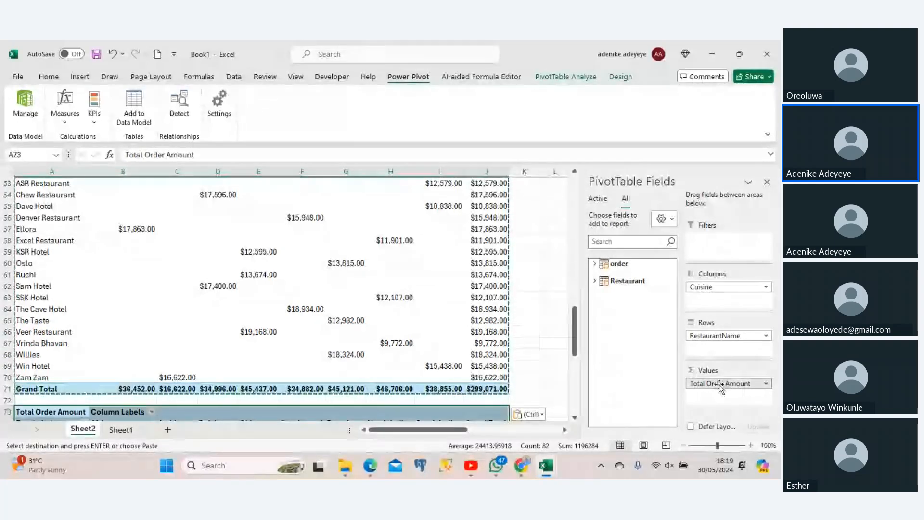
Replace Total Order Amount in the values of the PivotTable at A73 with the Value of the Average Customer Rating -Food KPI.
left_click_drag(719, 385, 611, 385)
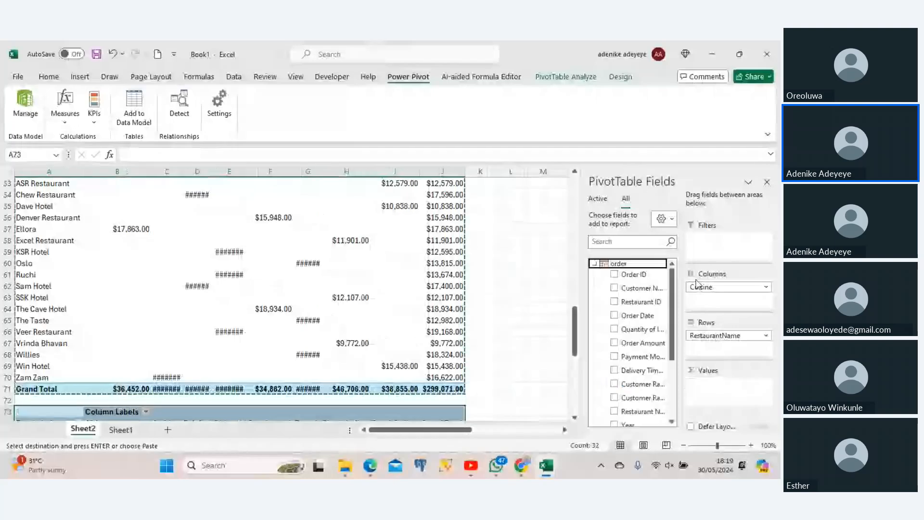
left_click_drag(673, 294, 681, 347)
left_click(607, 371)
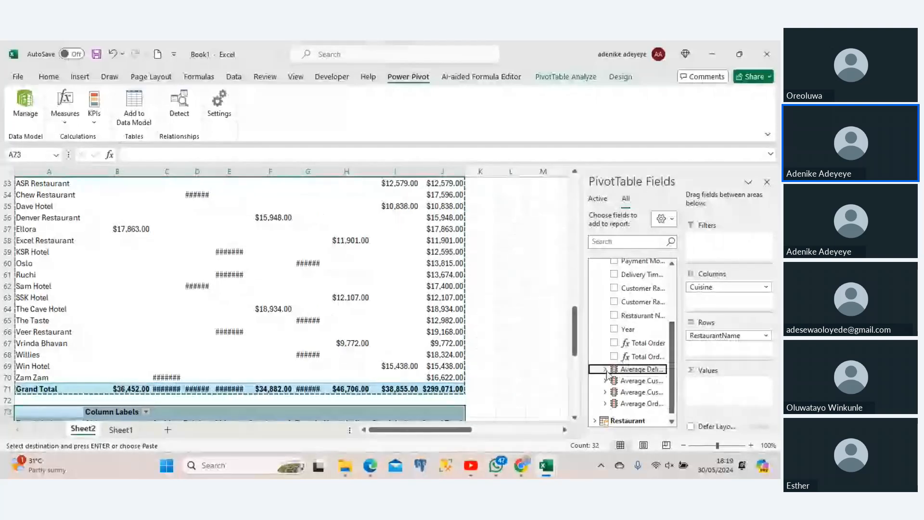
left_click(606, 369)
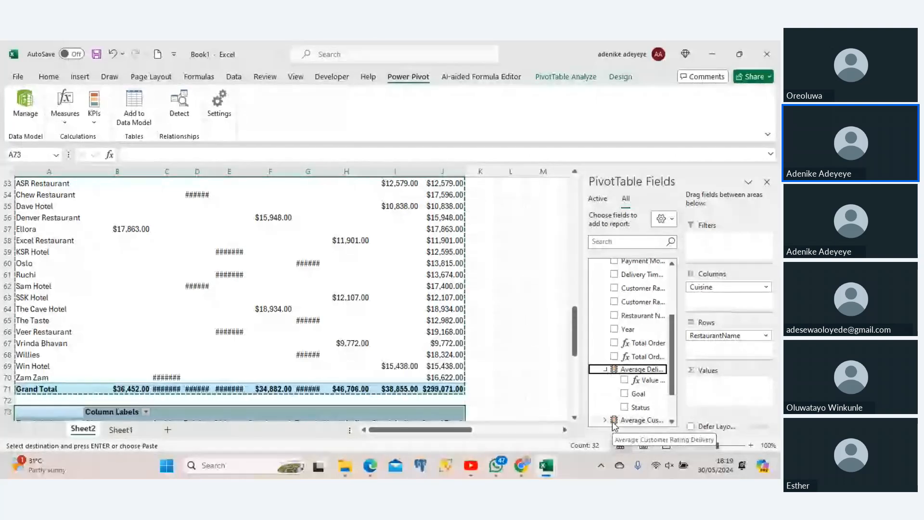
scroll(615, 419, "down", 3)
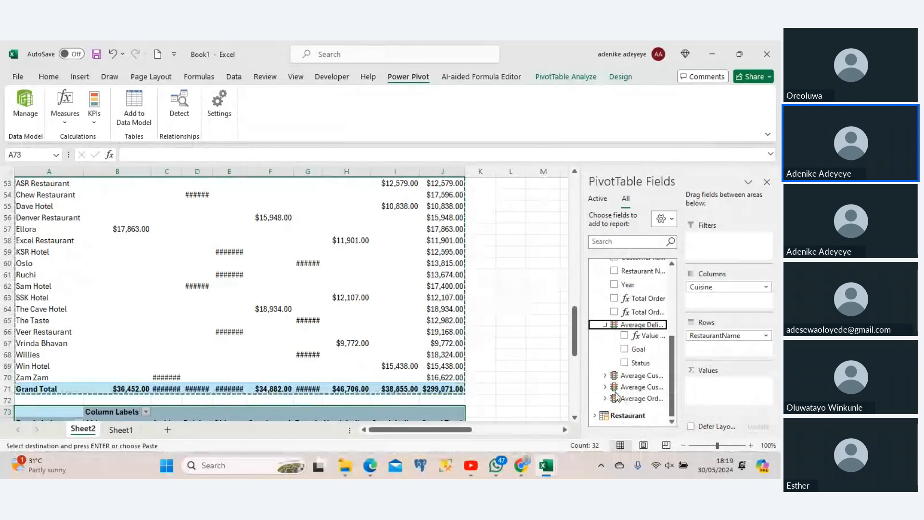
left_click(606, 387)
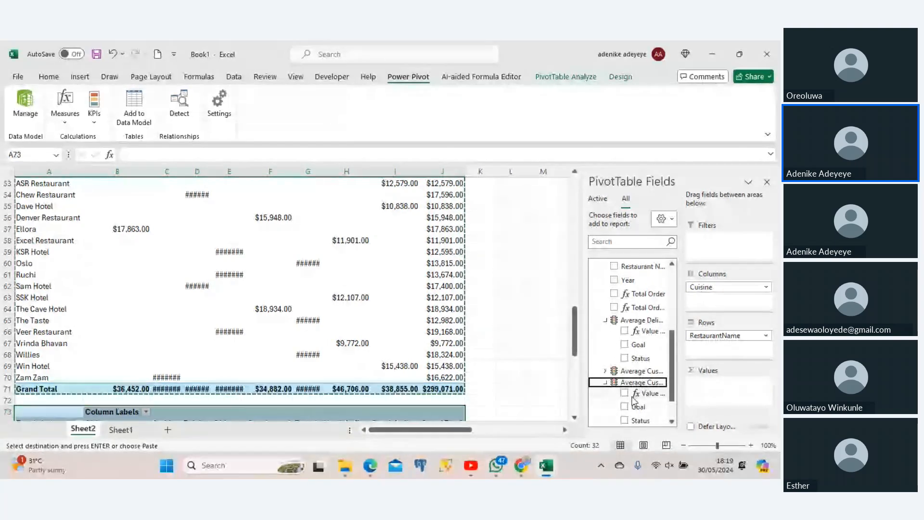
left_click(625, 393)
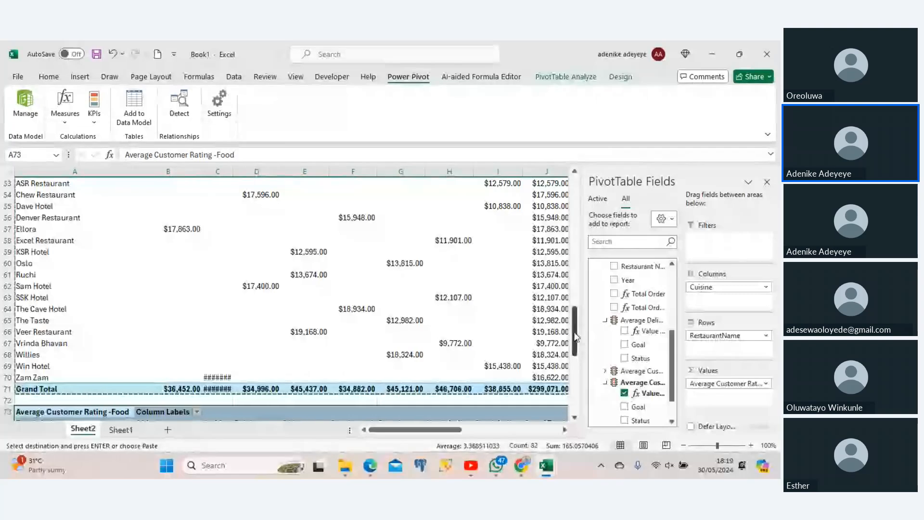
Add the Average Customer Rating -Food KPI's Status to the values without its Goal, and review the ratings across the cuisine columns.
left_click_drag(576, 337, 585, 387)
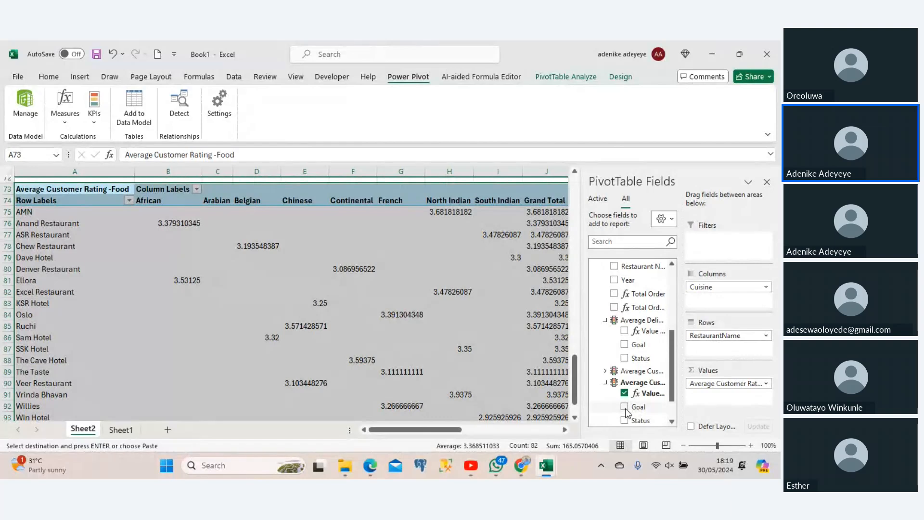
left_click(625, 406)
left_click(624, 407)
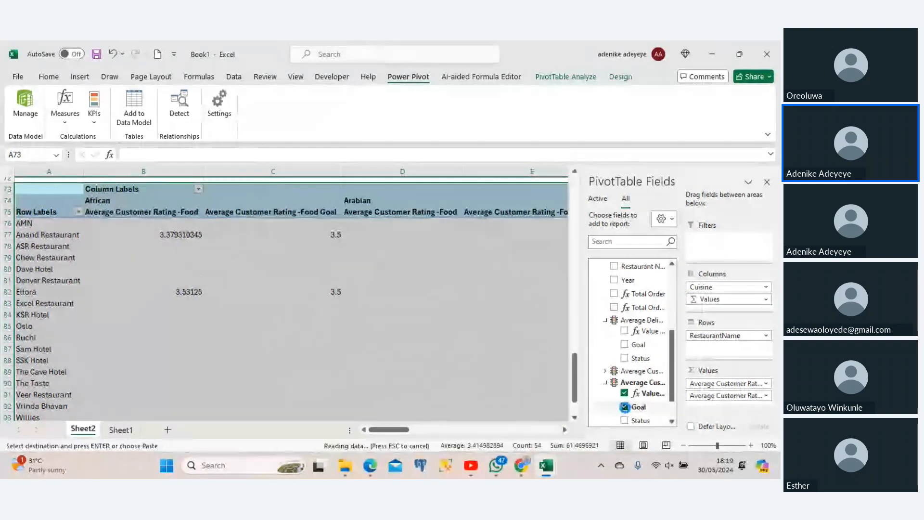
left_click(624, 421)
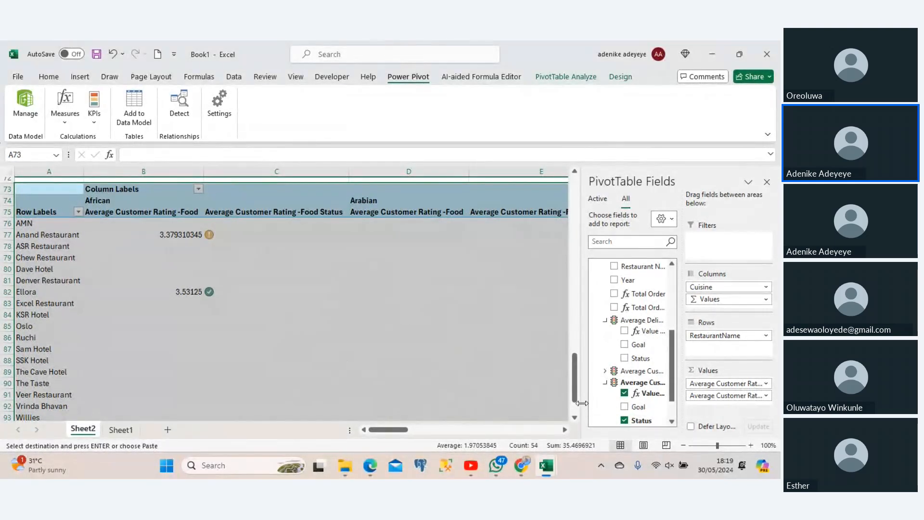
scroll(472, 418, "down", 2)
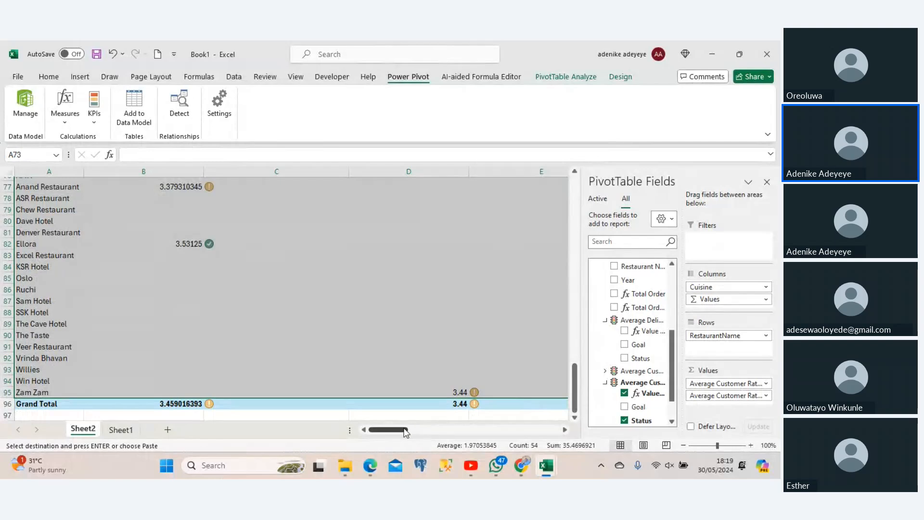
left_click_drag(404, 432, 384, 430)
Replace RestaurantName with Cuisine as the rows of the PivotTable at A73, and re-add the Average Customer Rating -Food Value and Status.
left_click_drag(703, 294, 635, 339)
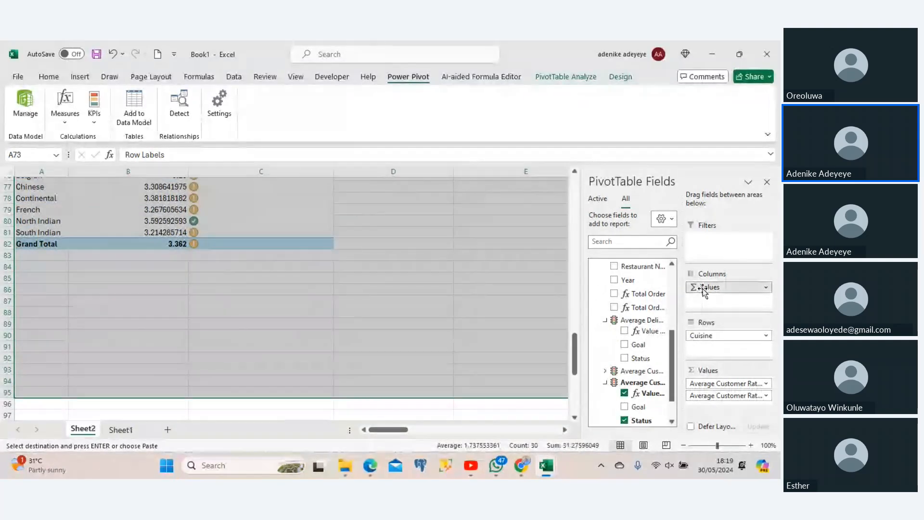
left_click_drag(703, 291, 654, 297)
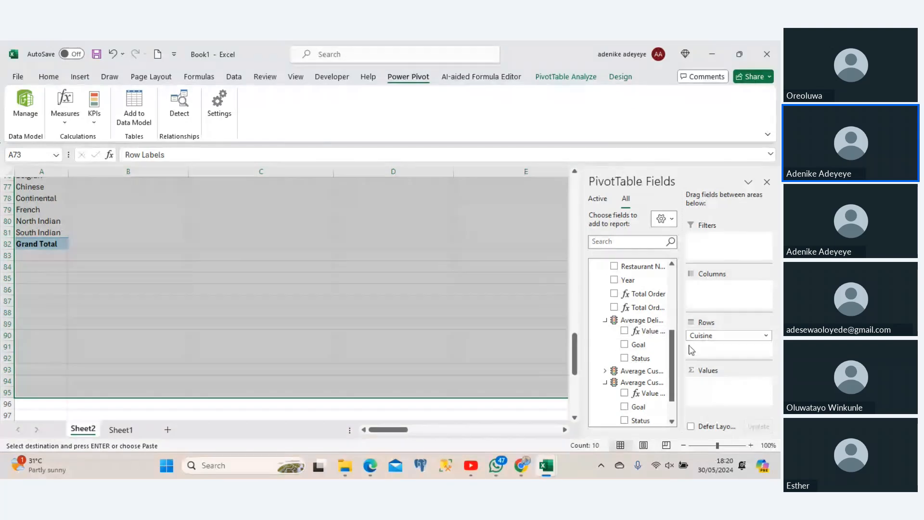
left_click(624, 394)
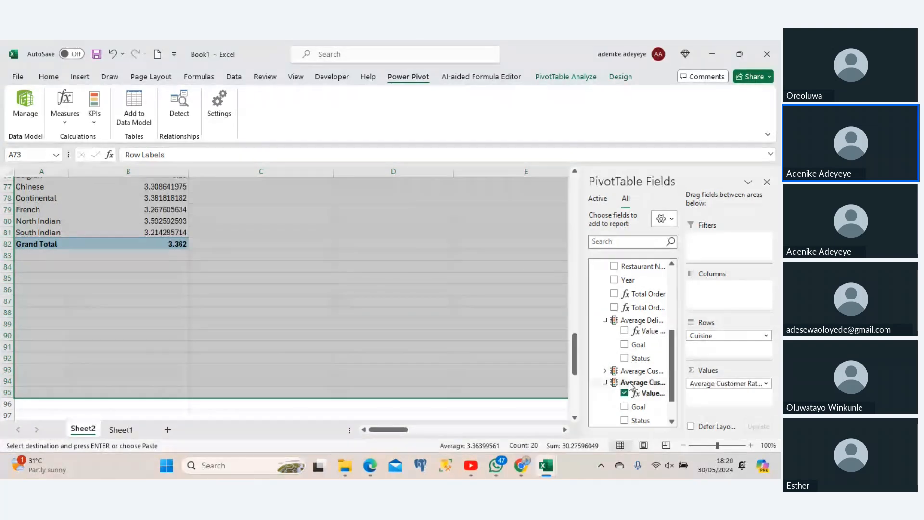
left_click(625, 420)
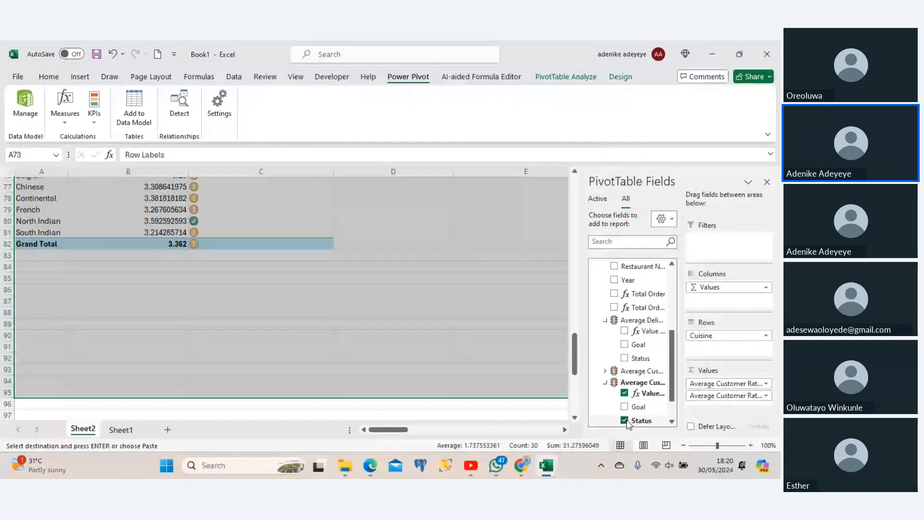
left_click_drag(576, 329, 573, 312)
left_click(315, 318)
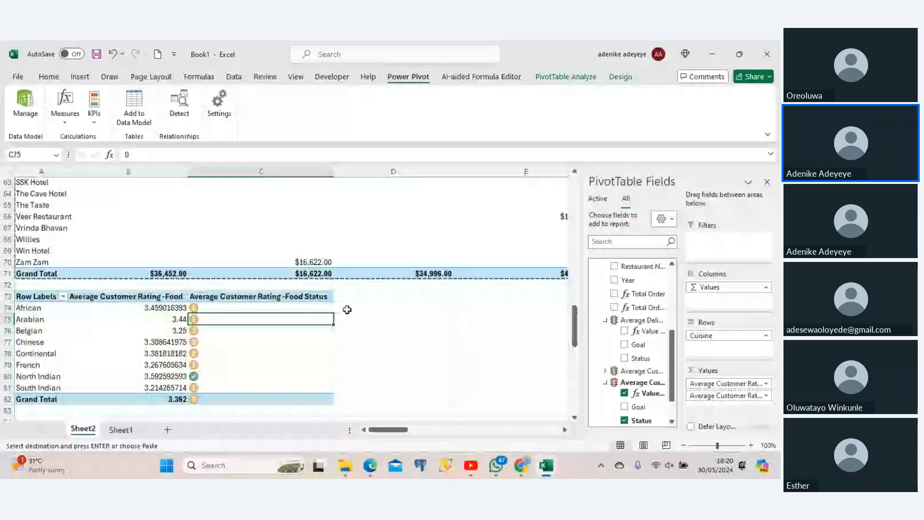
key("Escape")
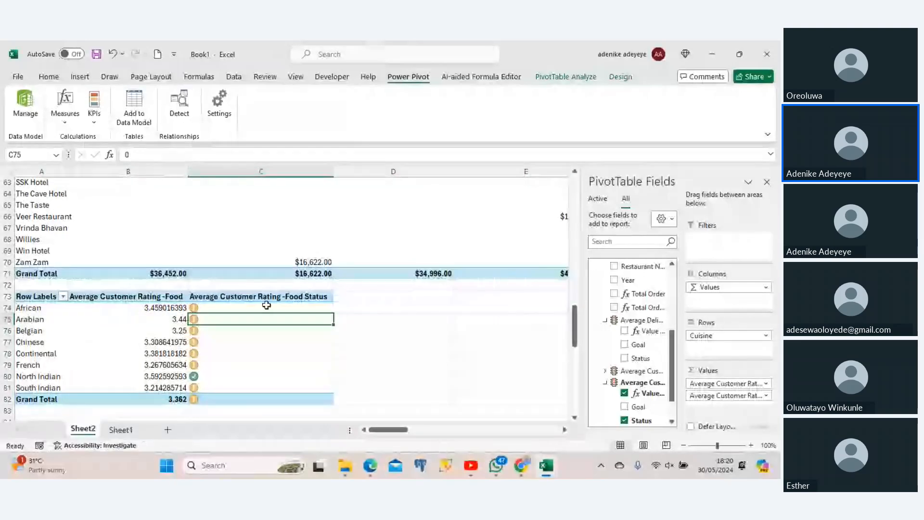
Examine the North Indian cuisine's average customer food rating and status in the PivotTable at A73.
left_click(143, 380)
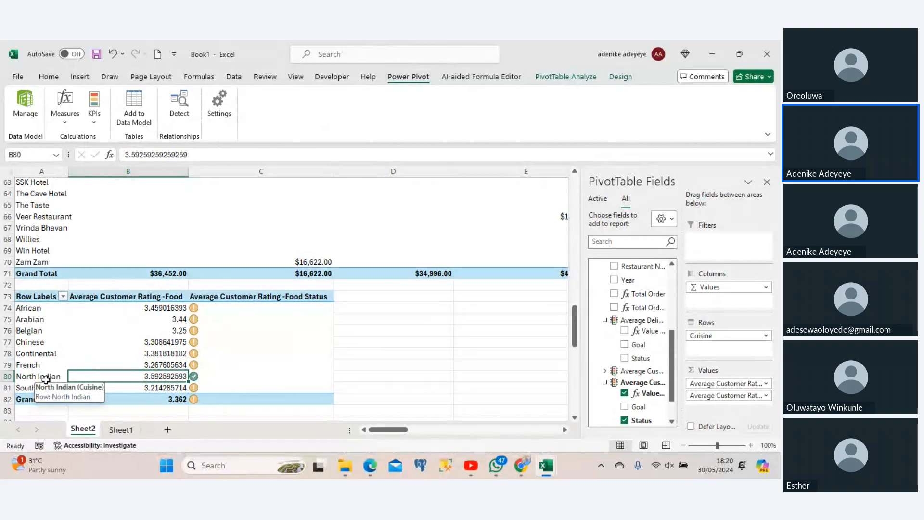
left_click(46, 379)
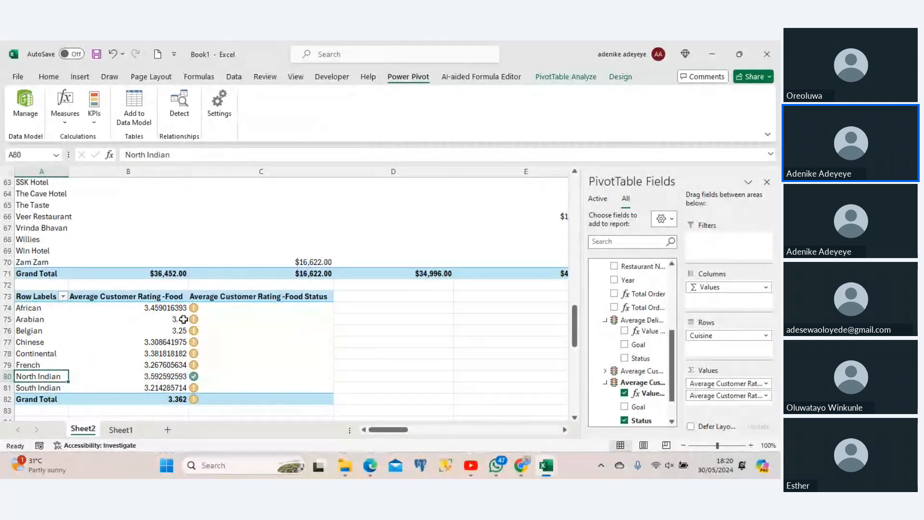
mouse_move(183, 319)
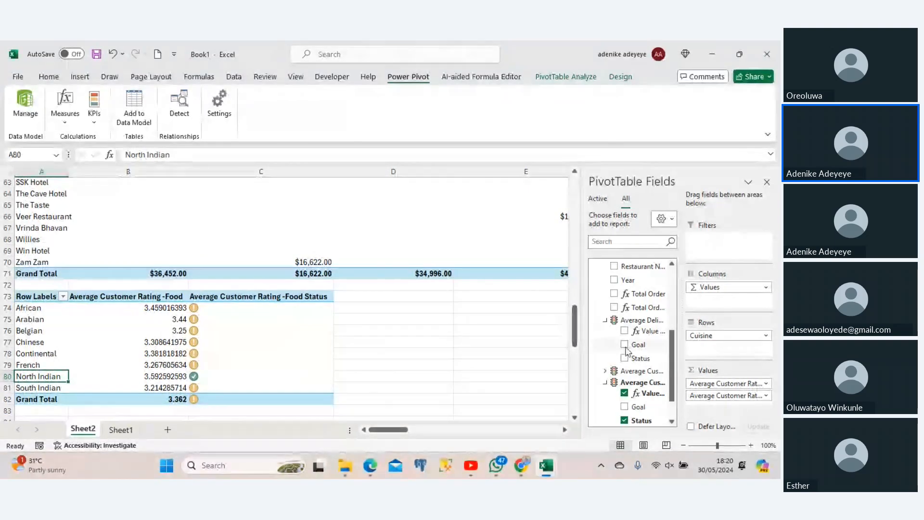
scroll(669, 353, "up", 3)
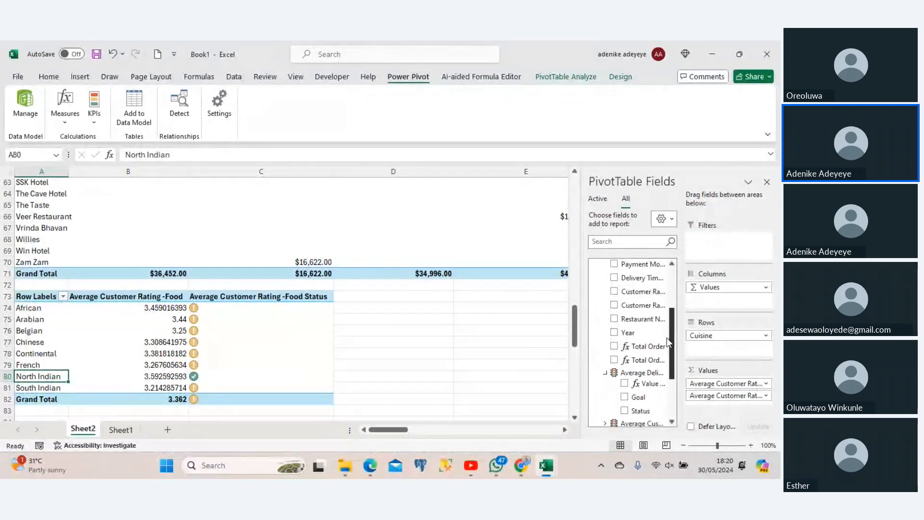
scroll(655, 320, "up", 1)
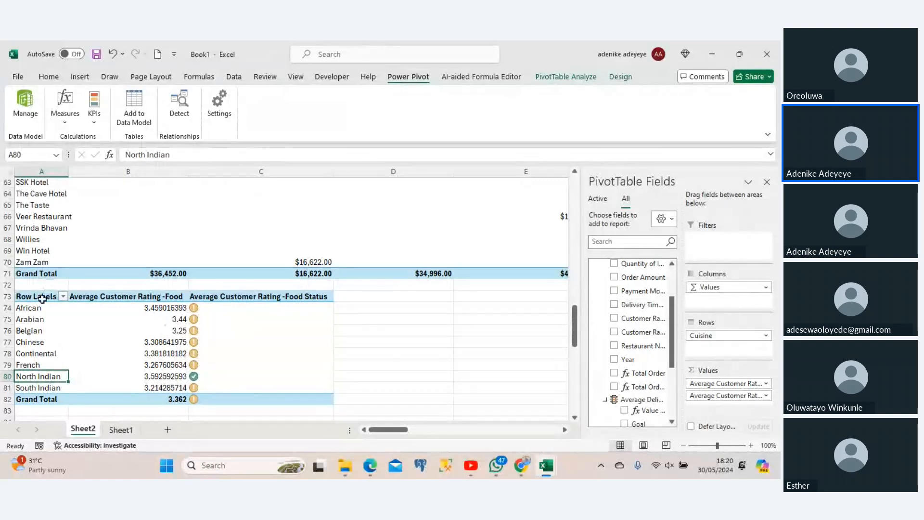
Copy the whole Average Customer Rating -Food PivotTable from A73 through its Grand Total row and paste it at cell A84.
left_click_drag(43, 299, 288, 407)
key("ctrl+c")
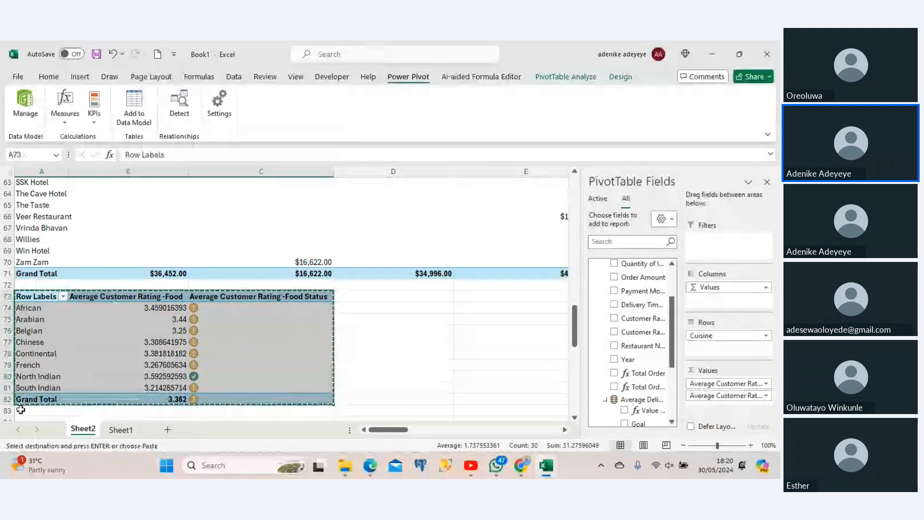
left_click(25, 419)
key("ctrl+v")
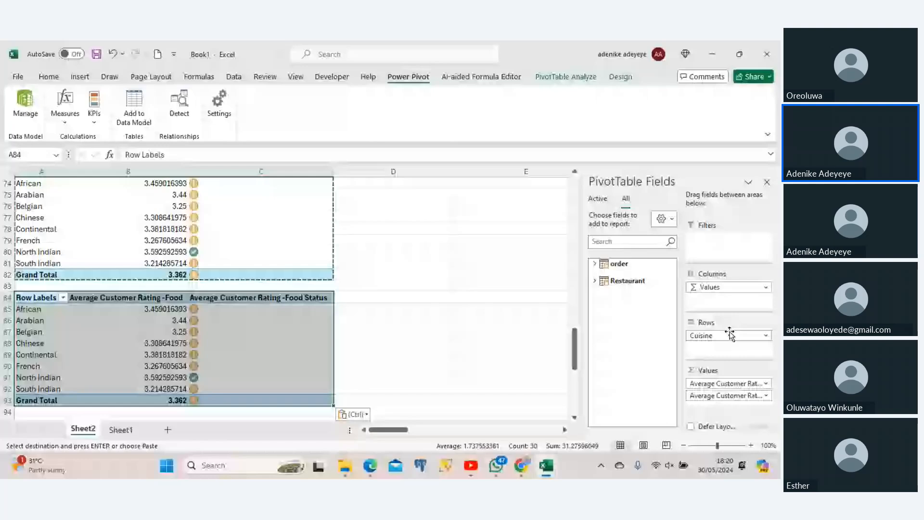
Replace Cuisine with RestaurantName from the Restaurant table as the rows of the PivotTable at A84.
left_click_drag(706, 371, 664, 337)
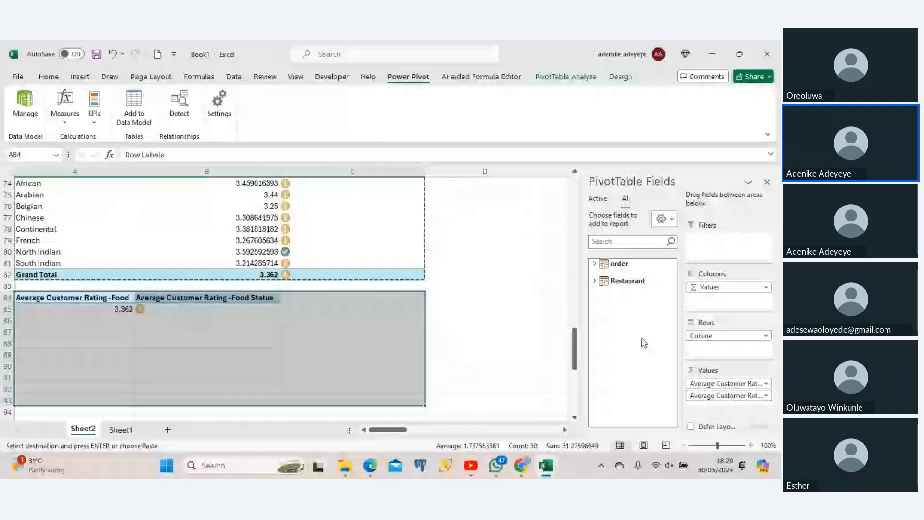
left_click(595, 280)
left_click_drag(623, 311, 693, 337)
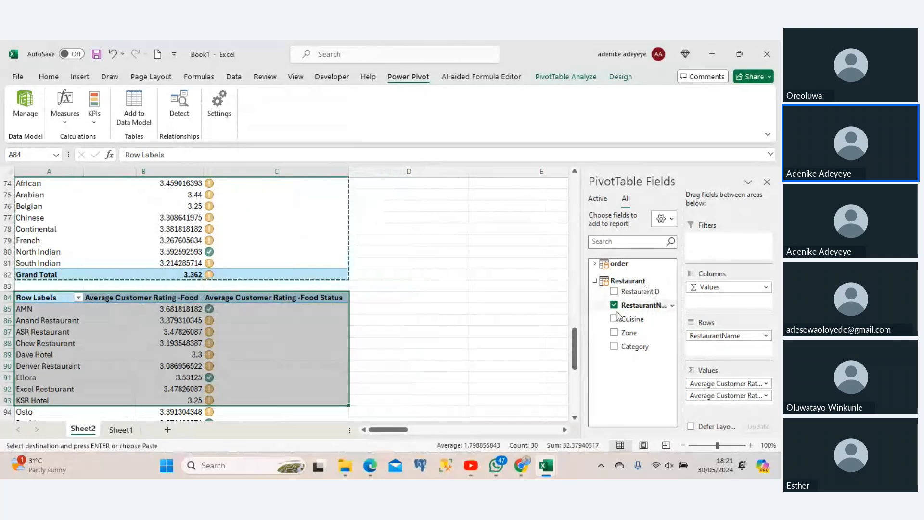
Replace the Average Customer Rating -Food fields in the values of the PivotTable at A84 with a count of the order table's Payment Mode.
left_click(595, 263)
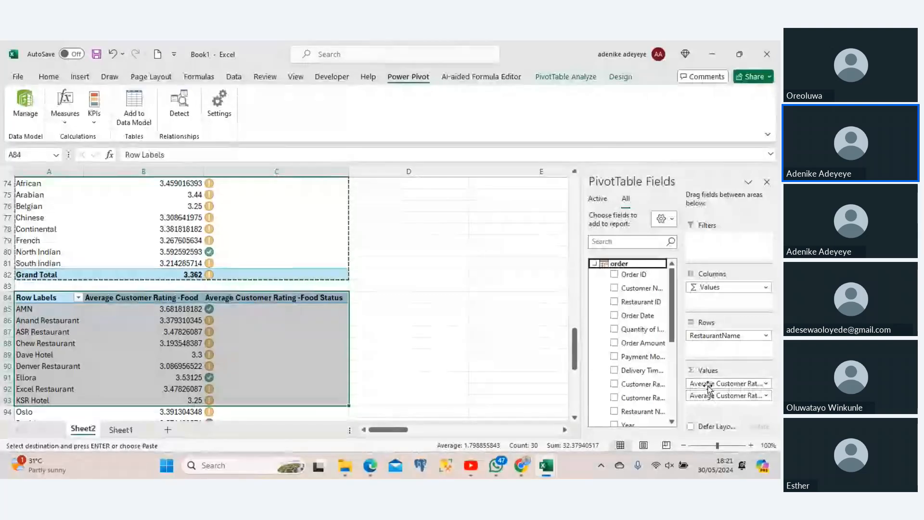
left_click_drag(708, 387, 597, 315)
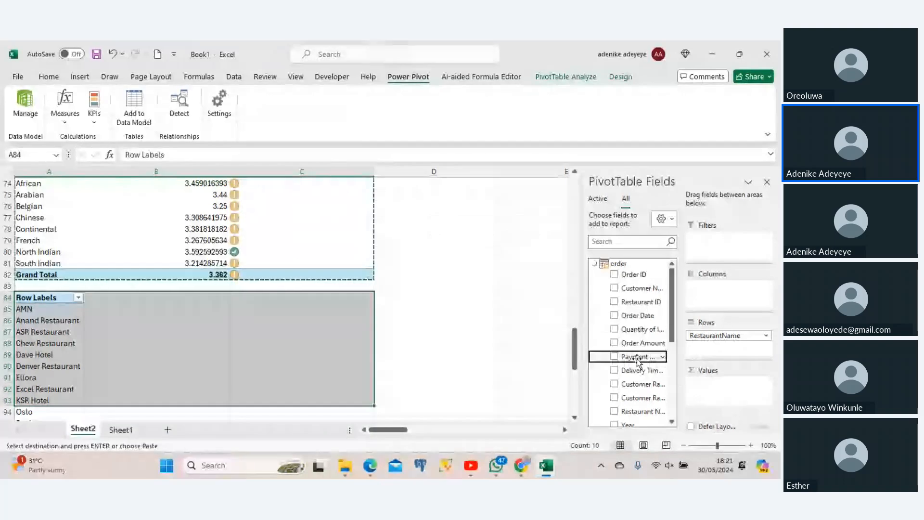
left_click_drag(640, 356, 703, 384)
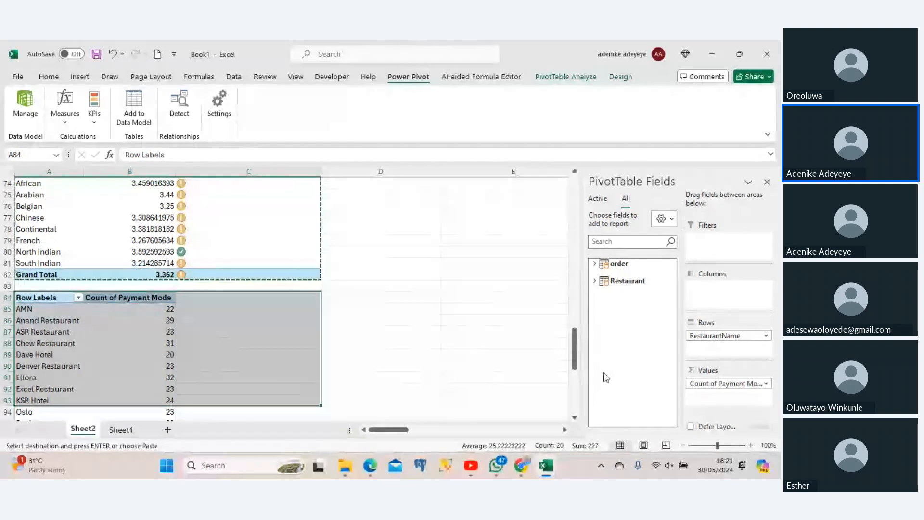
Try Payment Mode as the rows and RestaurantName as the columns of the PivotTable at A84, and move both fields back.
left_click_drag(709, 386, 711, 292)
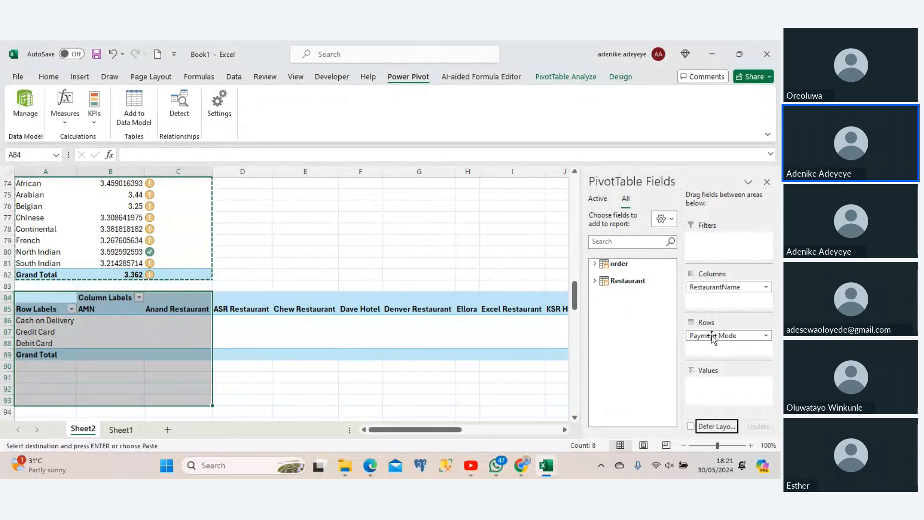
left_click_drag(712, 336, 704, 385)
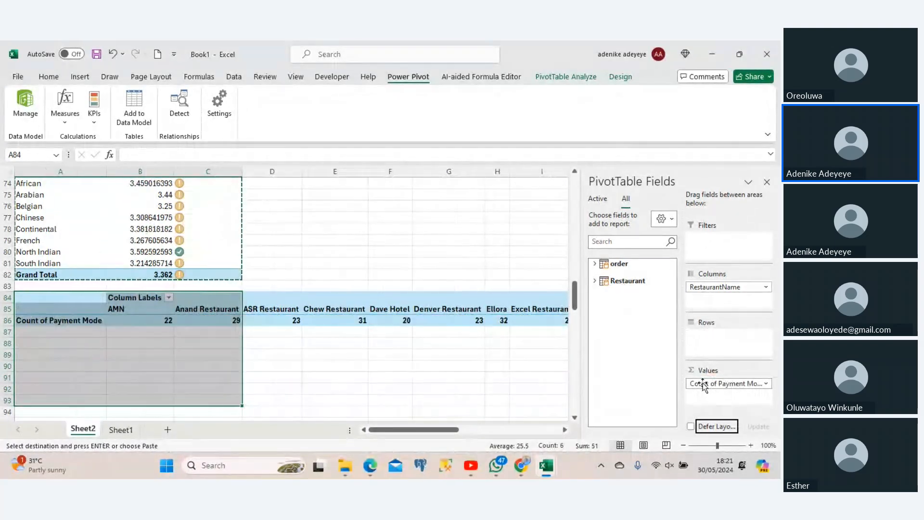
left_click_drag(712, 287, 717, 346)
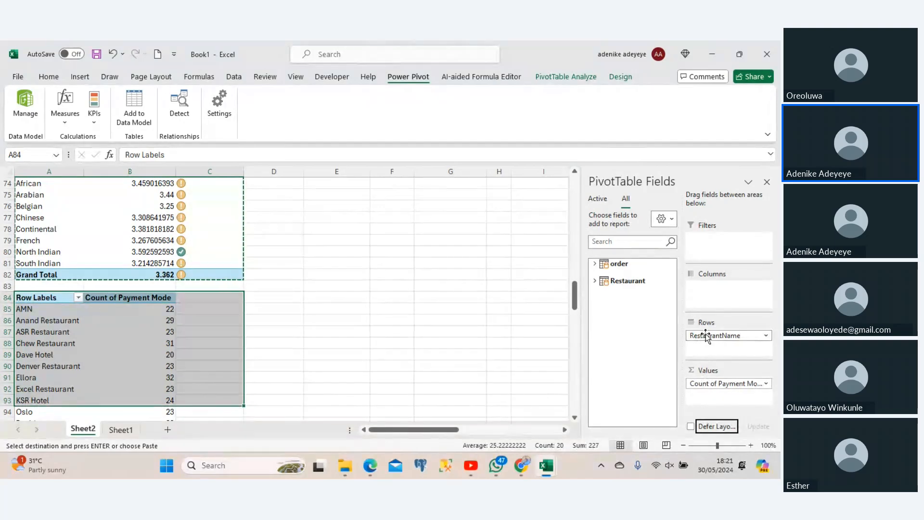
Make Payment Mode the only row field of the PivotTable at A84, without RestaurantName, and show Count of Payment Mode as its values.
mouse_move(706, 336)
left_mouse_down()
mouse_move(711, 387)
mouse_move(703, 362)
mouse_move(712, 347)
left_mouse_up()
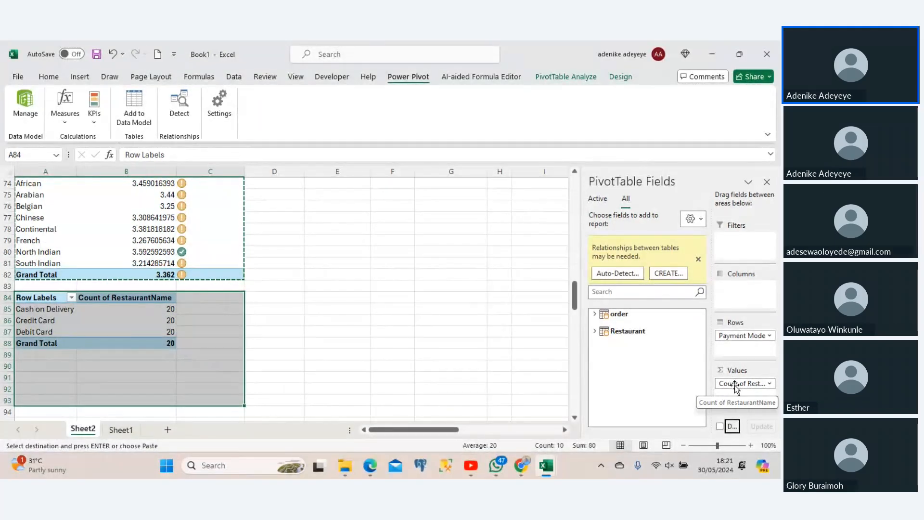
left_click_drag(734, 385, 659, 382)
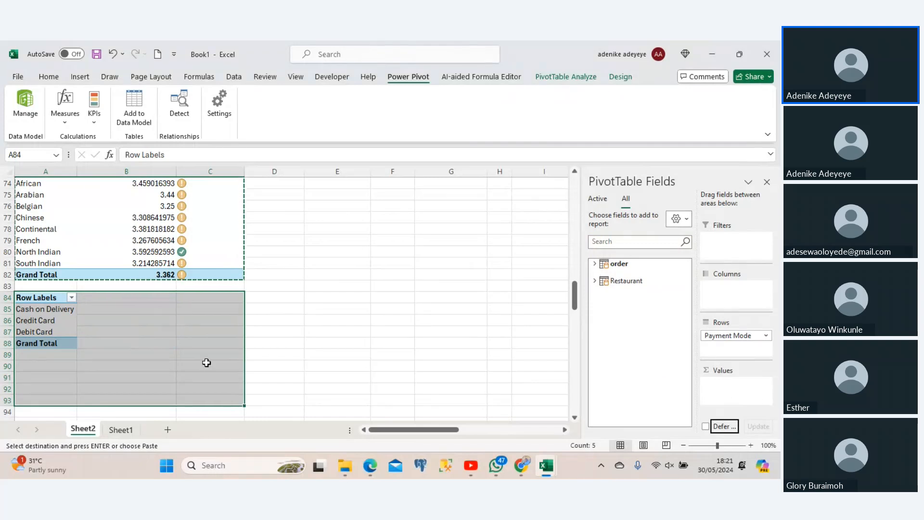
left_click(595, 264)
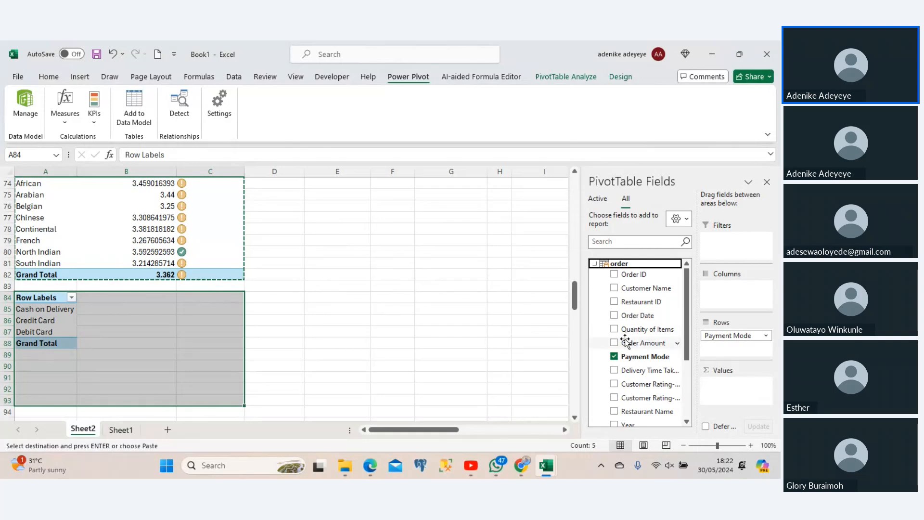
left_click_drag(626, 356, 713, 390)
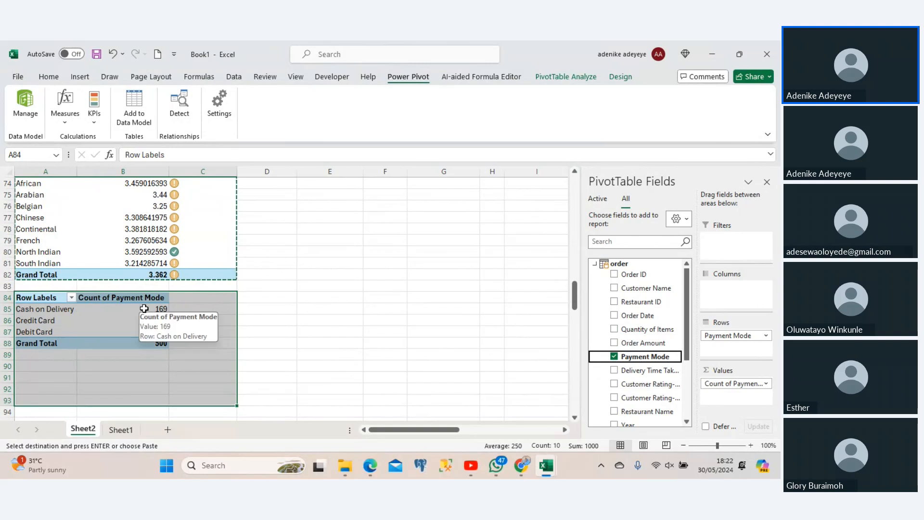
Sort the Count of Payment Mode values in the PivotTable at A84 from largest to smallest.
left_click(132, 311)
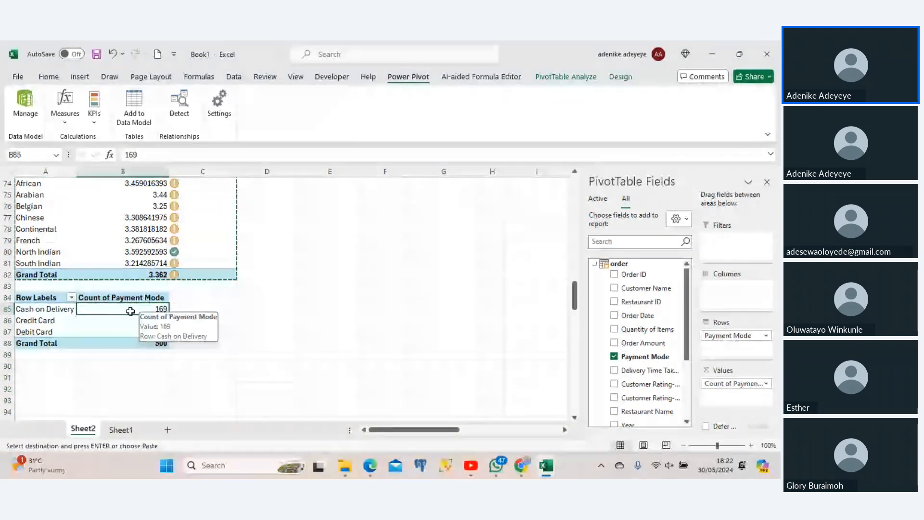
right_click(130, 311)
mouse_move(215, 166)
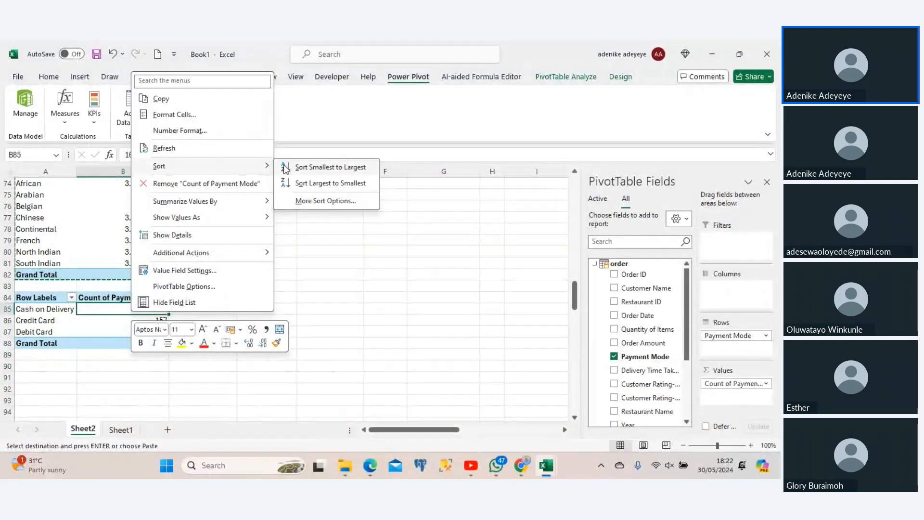
left_click(319, 182)
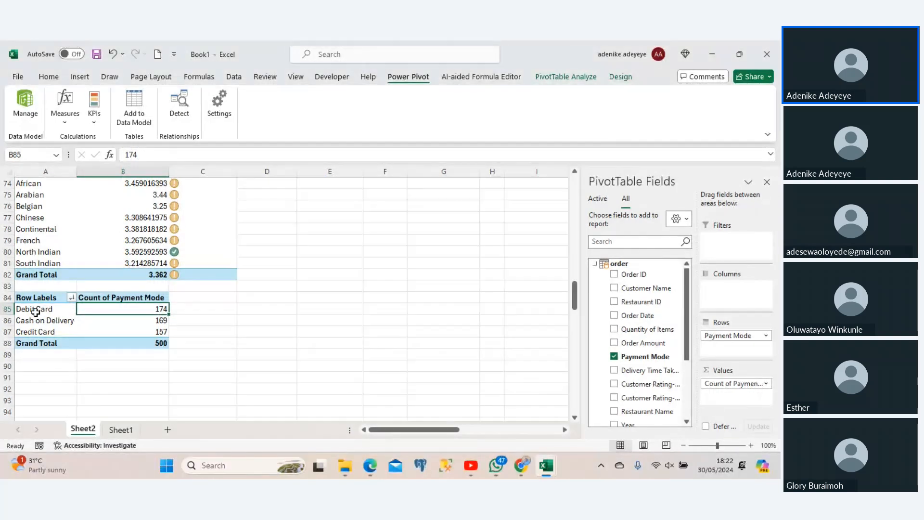
Sort the cuisines in the PivotTable at A73 by Average Customer Rating -Food from largest to smallest.
left_click(92, 228)
key("Up")
key("Up")
key("Up")
key("Up")
key("Up")
key("Up")
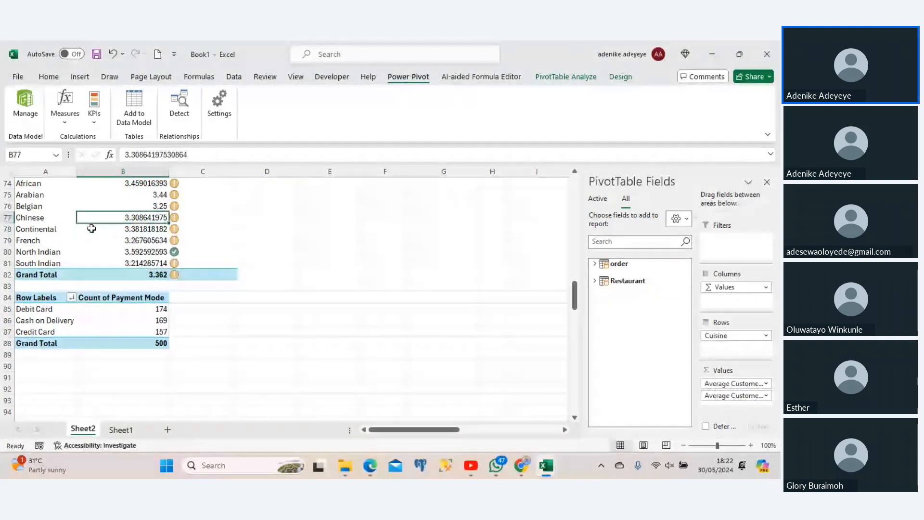
key("Up")
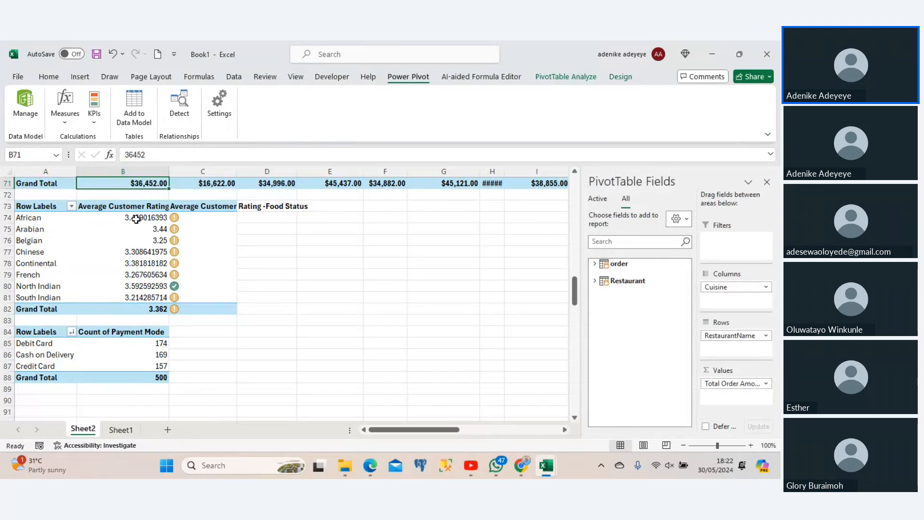
right_click(137, 218)
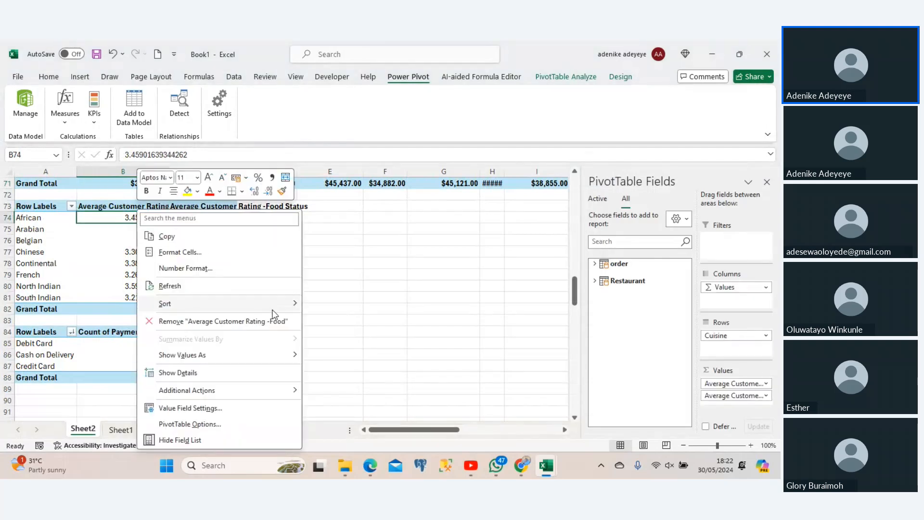
mouse_move(289, 304)
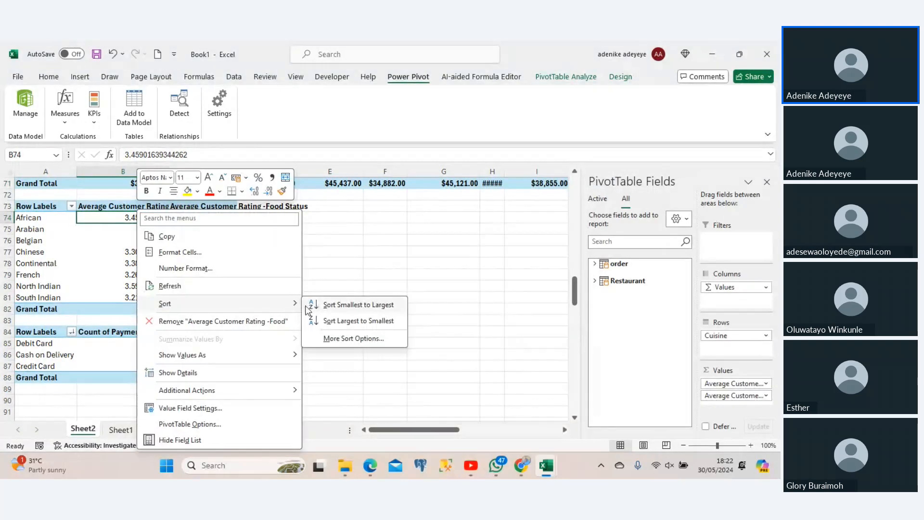
left_click(341, 320)
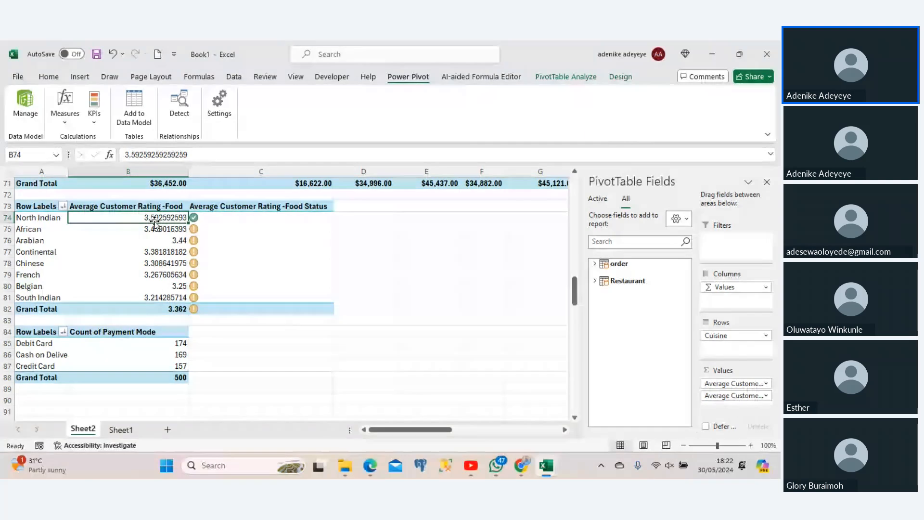
Filter the restaurants in the PivotTable at A3 to the top 10 items by Average Order Amount.
key("Up")
key("Up")
key("Up")
key("Up")
key("Up")
key("Up")
key("Up")
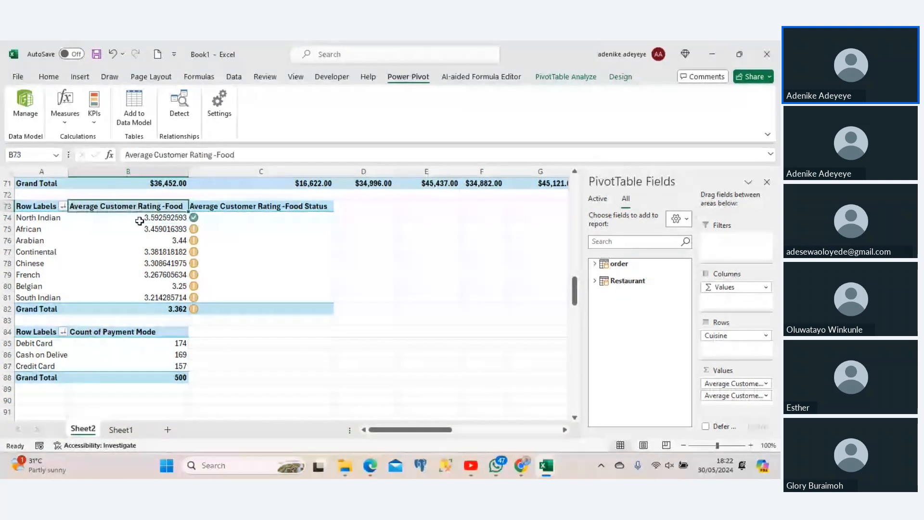
key("Up")
key("Up")
key("Up")
key("Up")
key("Up")
key("Up")
key("Up")
key("Up")
key("Up")
key("Up")
key("Up")
key("Up")
key("Up")
key("Up")
key("Up")
key("Up")
key("Up")
key("Up")
key("Up")
key("Up")
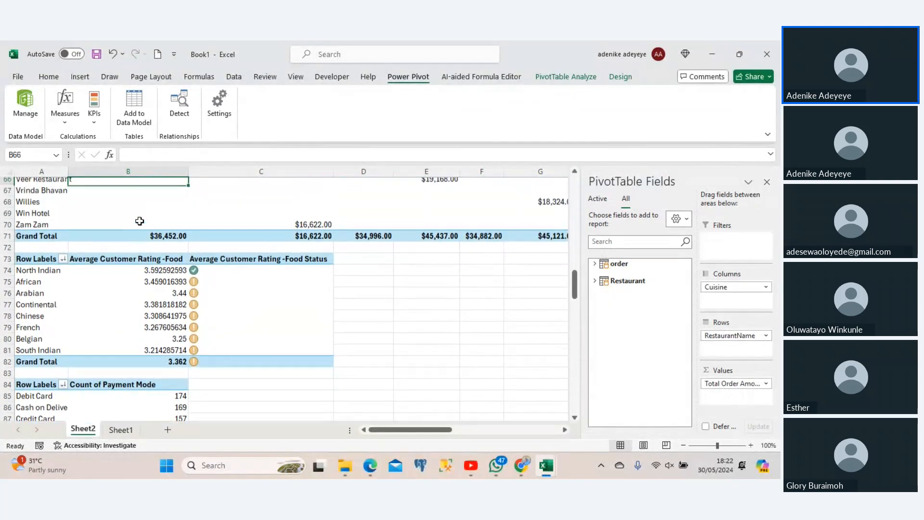
key("Up")
key("Up")
key("Up")
key("Up")
key("Up")
key("Up")
key("Up")
key("Up")
key("Up")
key("Up")
key("Up")
key("Up")
key("Up")
key("Up")
key("Up")
key("Up")
key("Up")
key("Up")
key("Up")
key("Up")
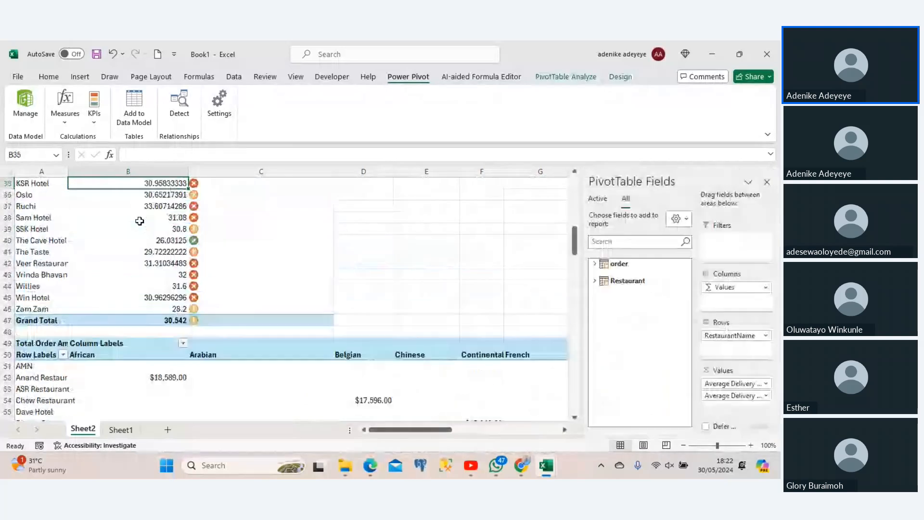
key("Up")
key("Up")
key("Up")
key("Up")
key("Up")
key("Up")
key("Up")
key("Up")
key("Up")
key("Up")
key("Up")
key("Up")
key("Up")
key("Up")
key("Up")
key("Up")
key("Up")
key("Up")
key("Up")
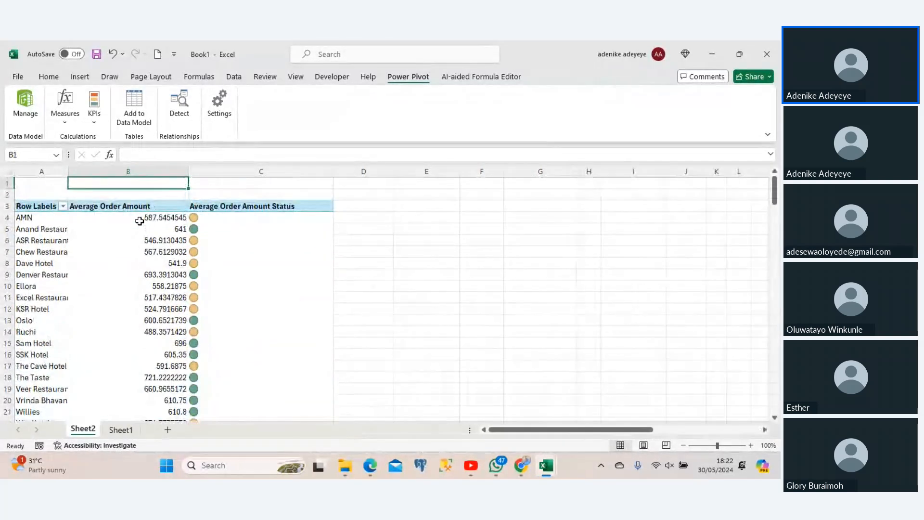
left_click(139, 221)
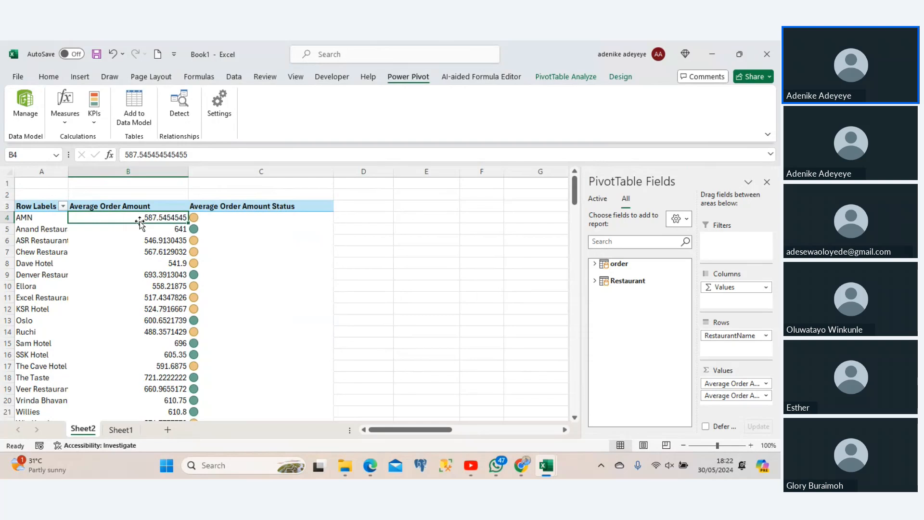
key("Up")
key("Up")
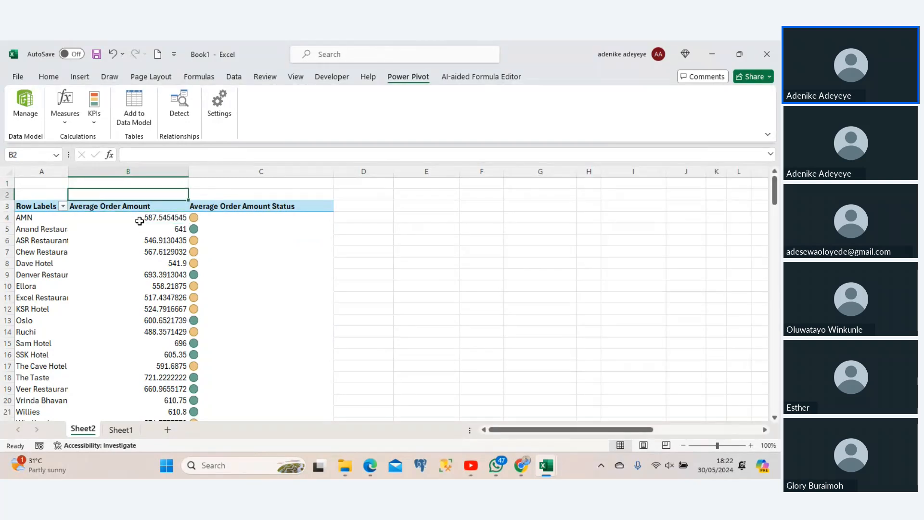
left_click(140, 221)
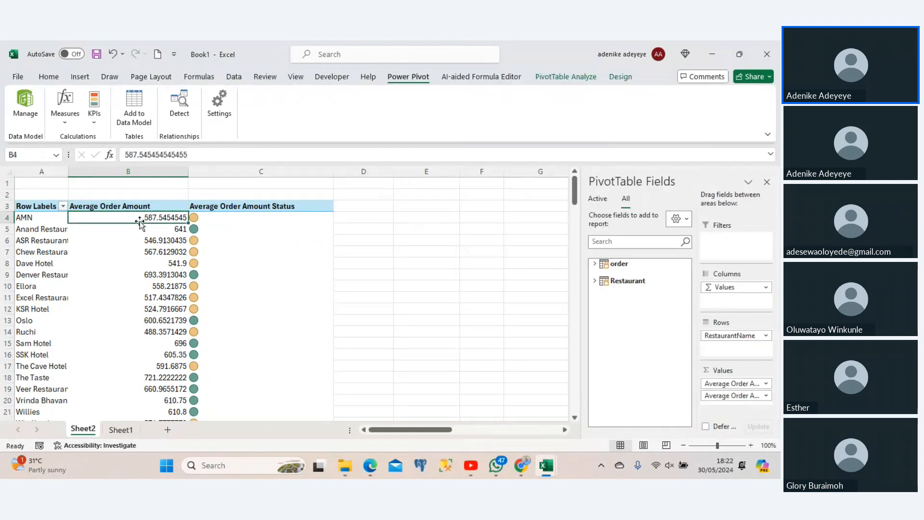
left_click(60, 206)
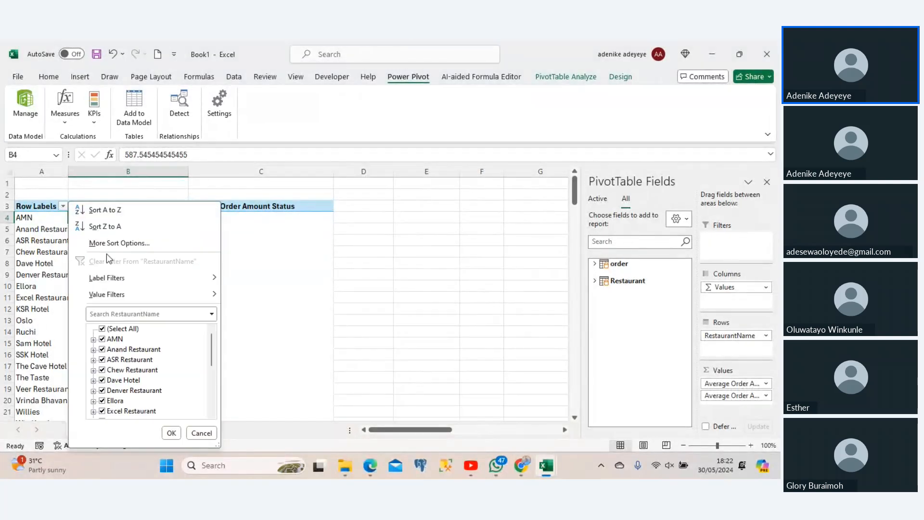
mouse_move(185, 294)
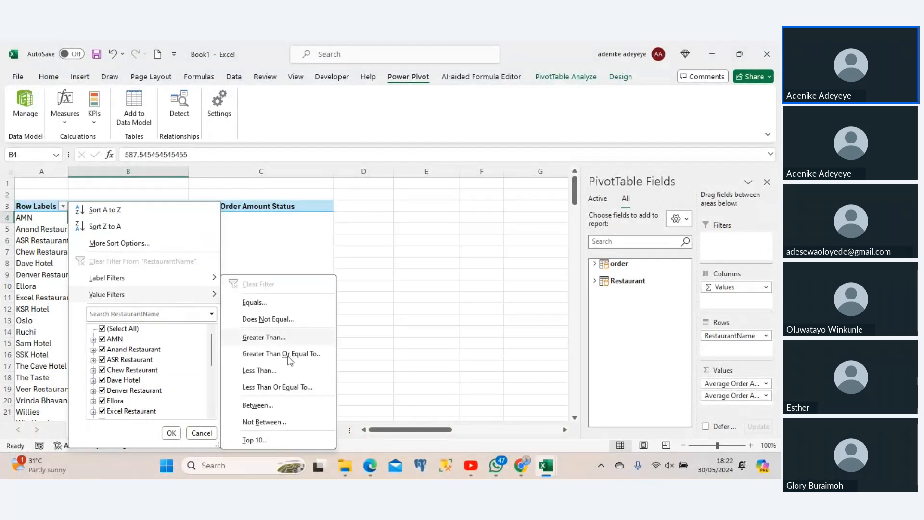
left_click(254, 443)
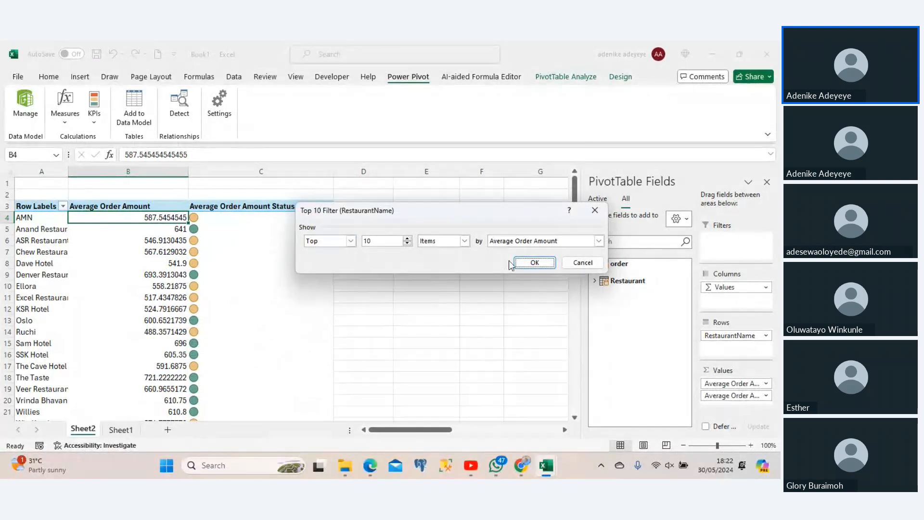
left_click(534, 262)
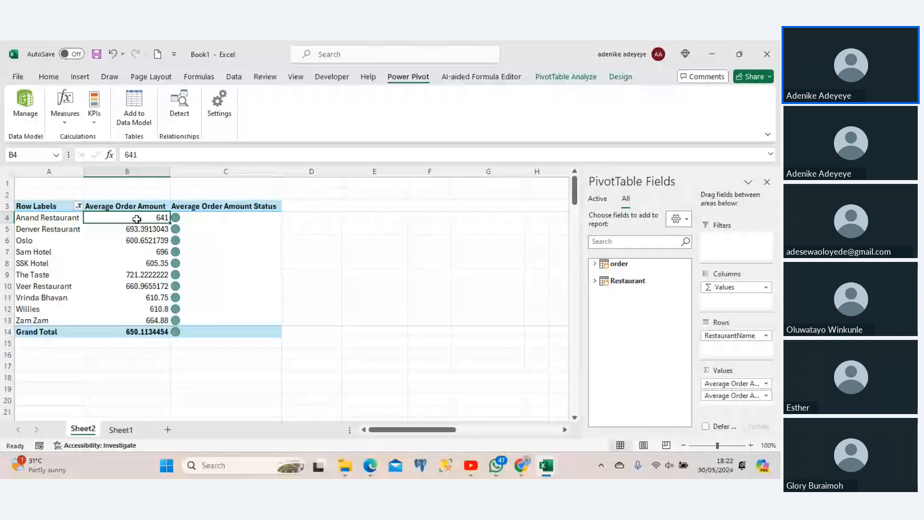
Sort the filtered restaurants in the PivotTable at A3 by Average Order Amount from largest to smallest.
right_click(140, 218)
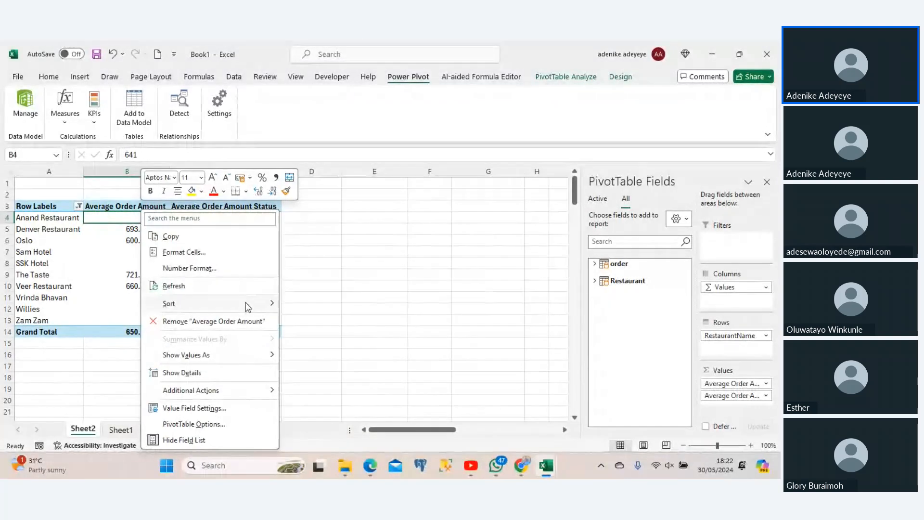
mouse_move(271, 308)
left_click(320, 323)
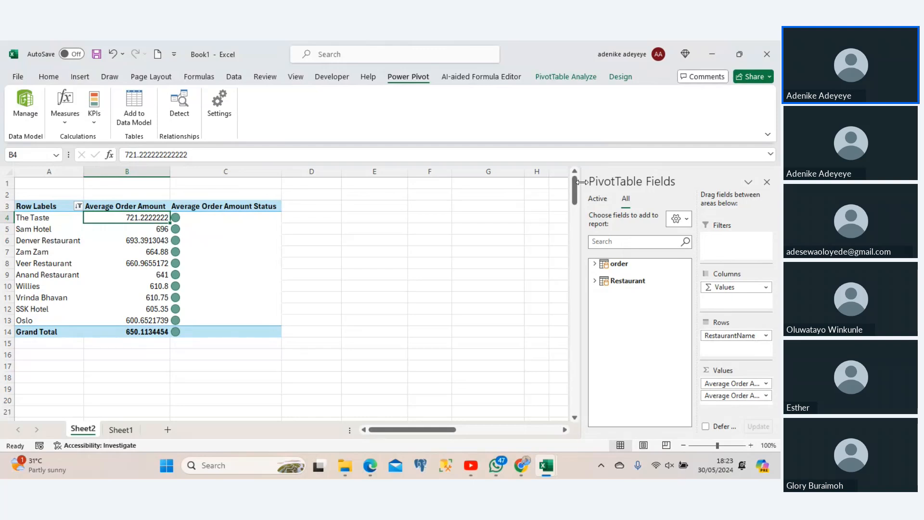
Insert a clustered column PivotChart from the PivotTable at A3, place it beside the Average Order Amount column and widen it.
left_click_drag(577, 188, 555, 194)
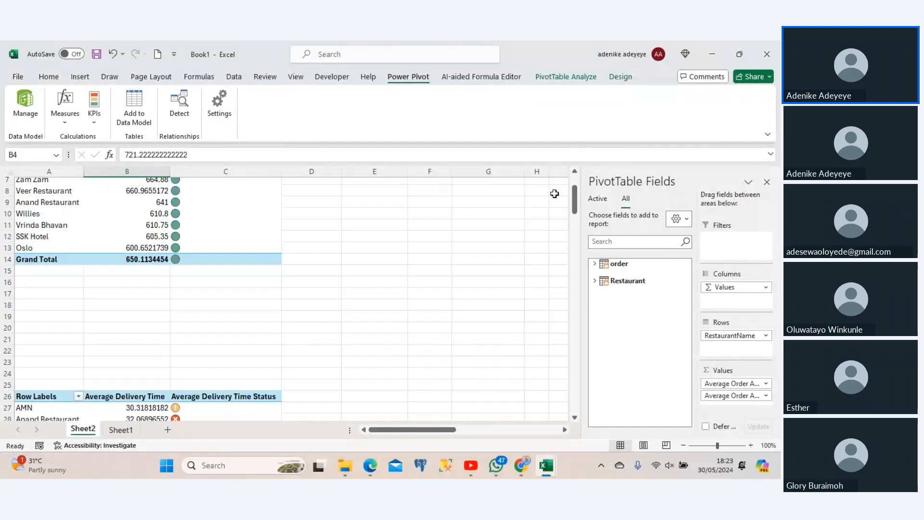
left_click_drag(581, 195, 575, 172)
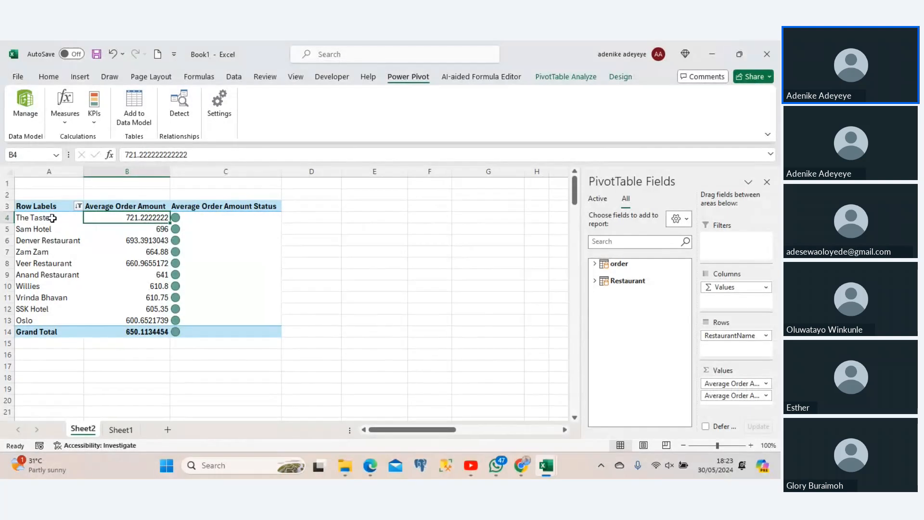
left_click_drag(37, 209, 166, 328)
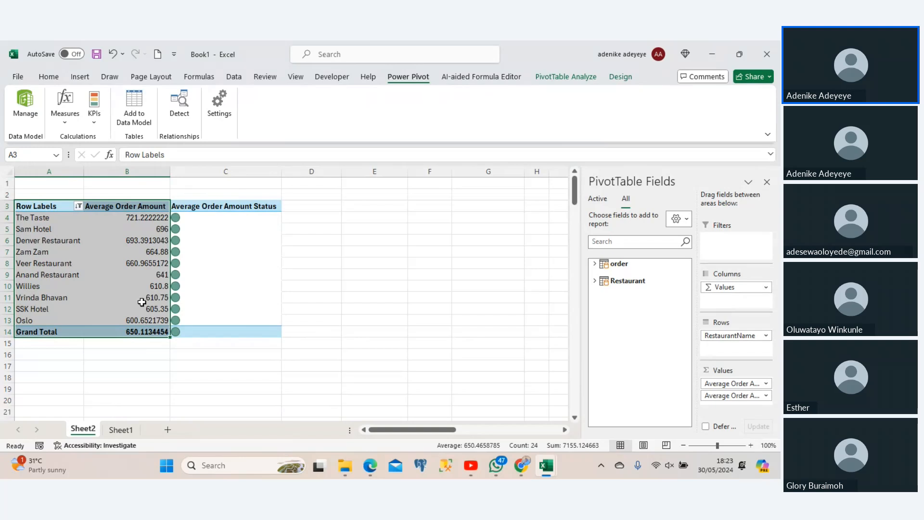
left_click(81, 78)
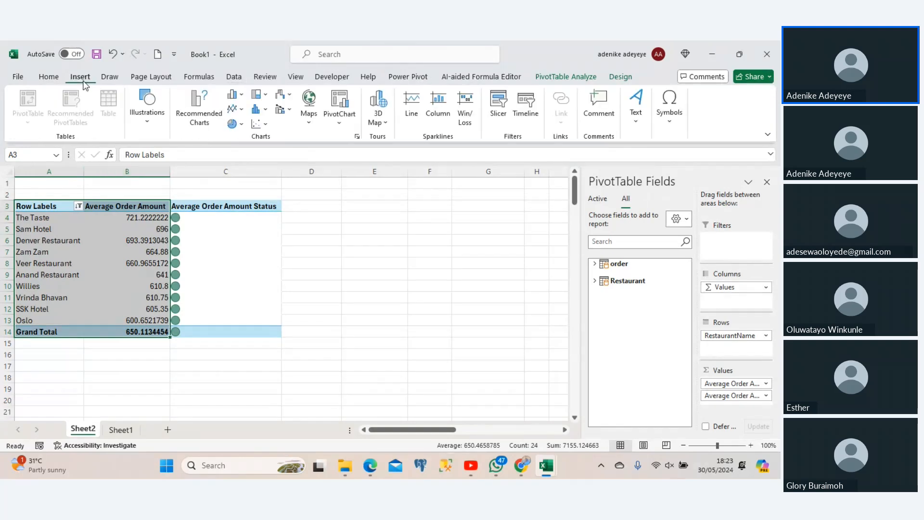
left_click(348, 105)
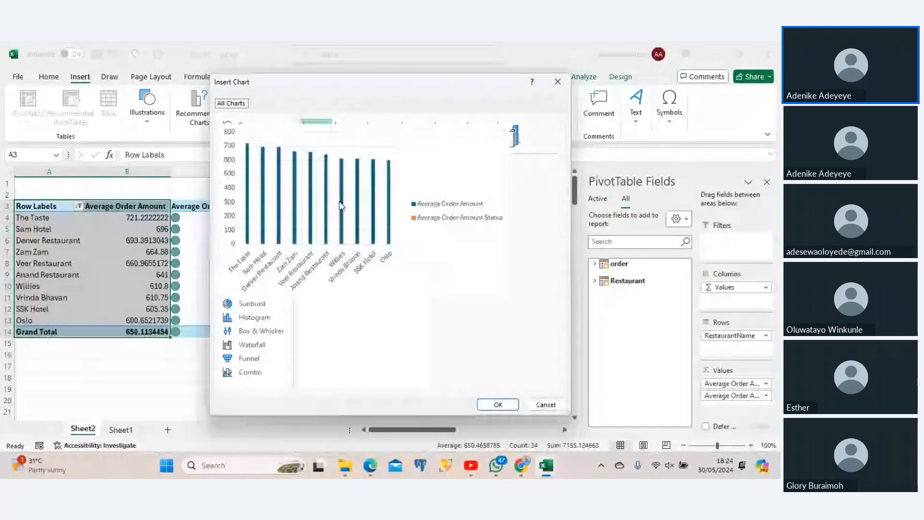
mouse_move(357, 195)
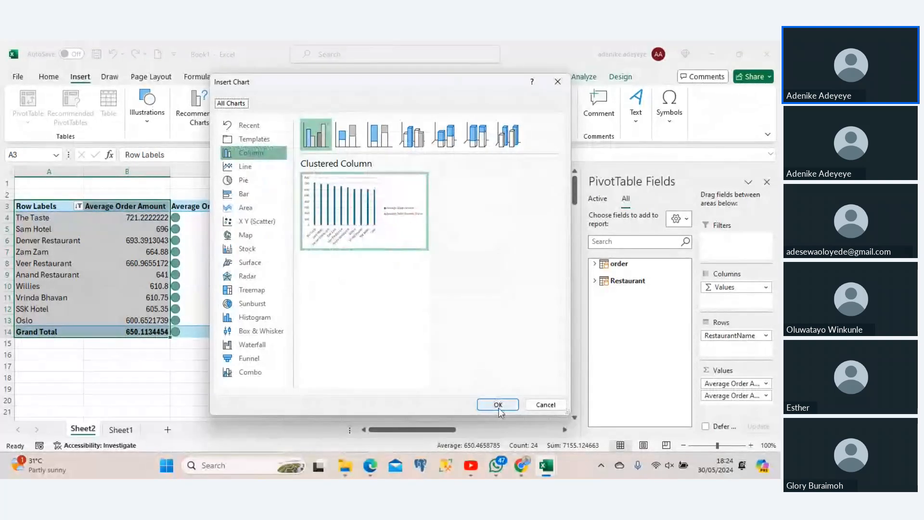
mouse_move(348, 222)
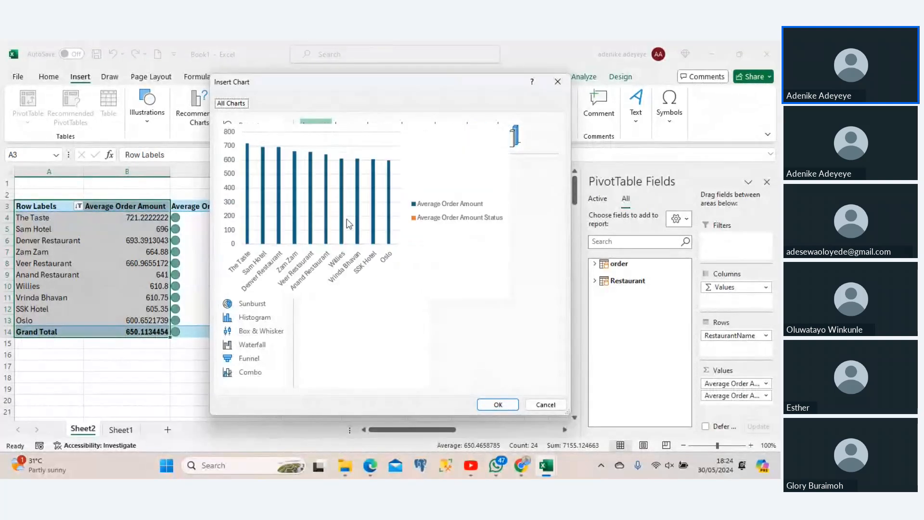
left_click(498, 404)
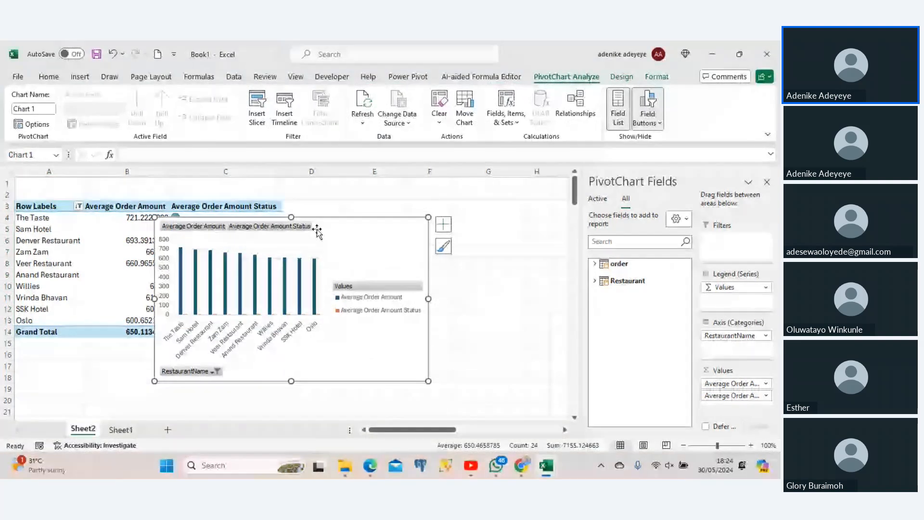
left_click_drag(317, 231, 447, 200)
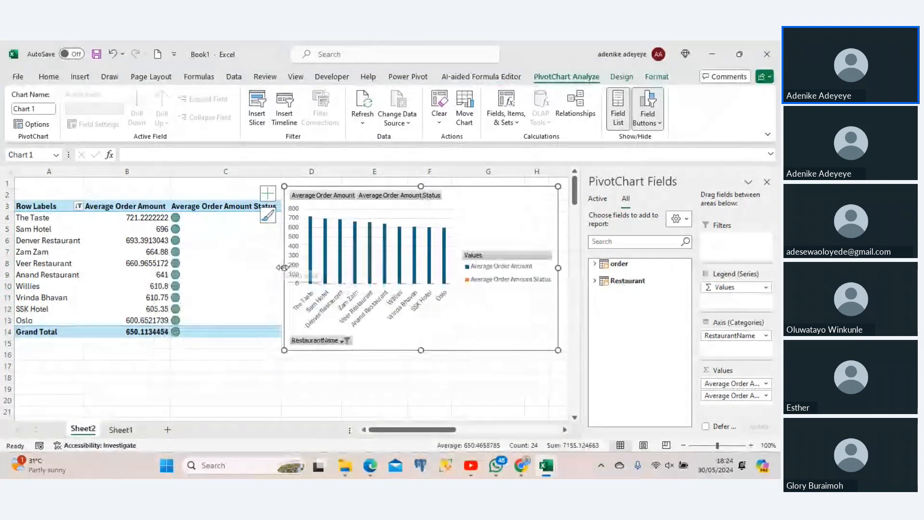
left_click_drag(282, 267, 228, 276)
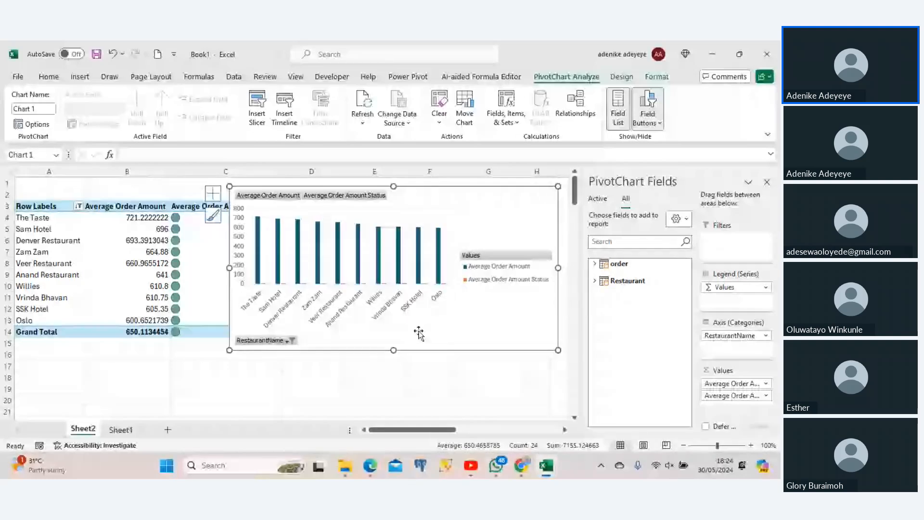
Remove the Average Order Amount Status field and the horizontal gridlines from the PivotChart.
right_click(329, 197)
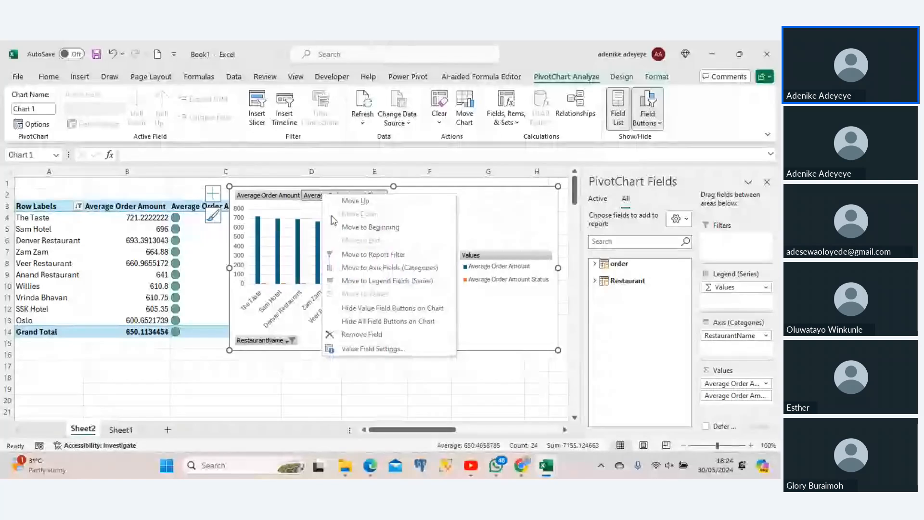
left_click(358, 336)
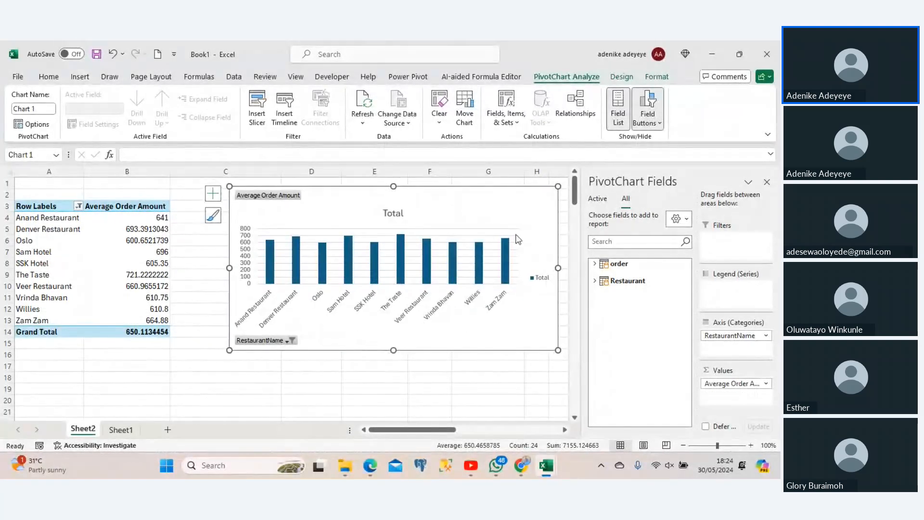
left_click(516, 240)
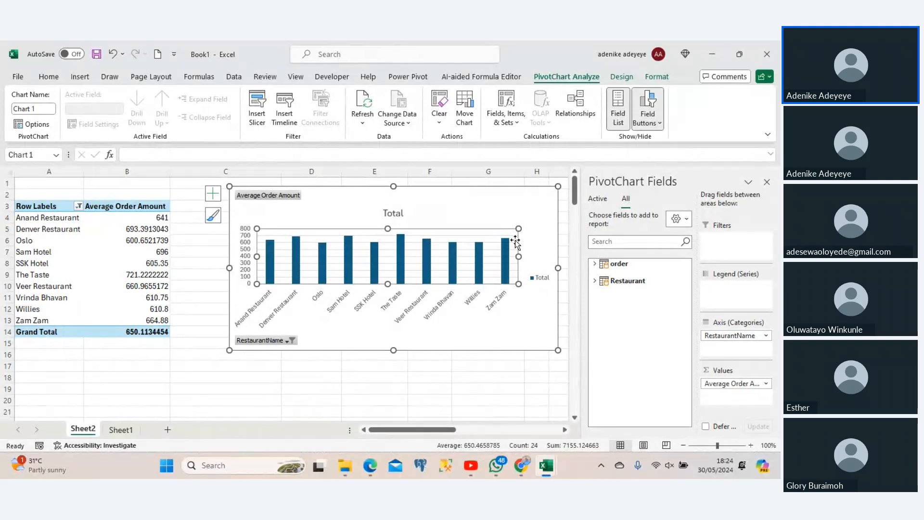
left_click(492, 236)
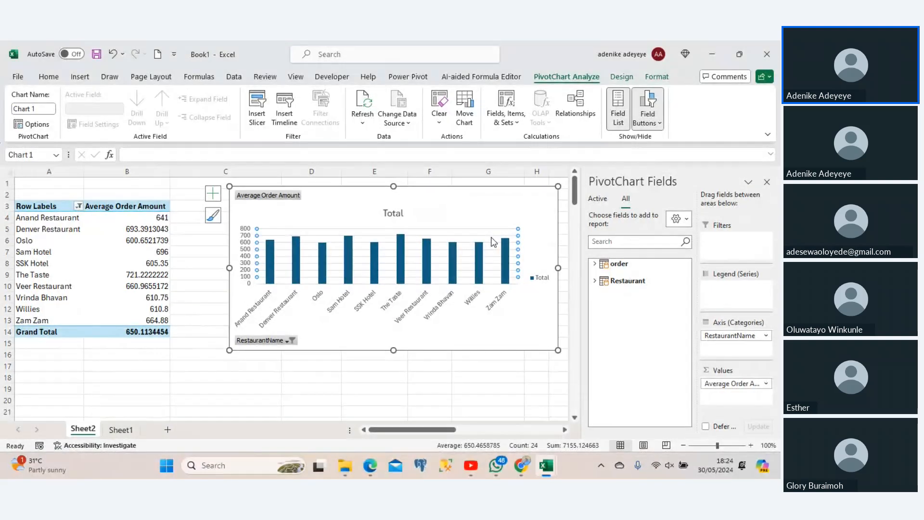
key("Delete")
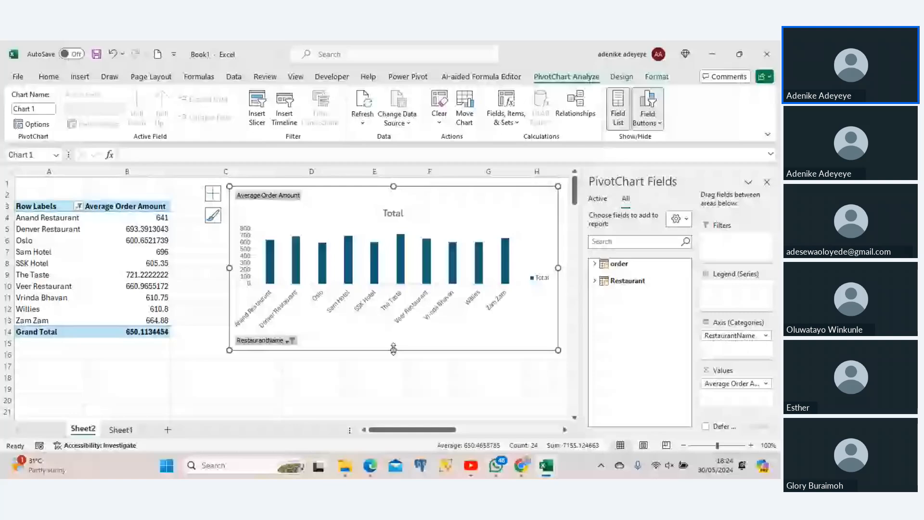
Make the PivotChart taller and wider, and sort its columns by Average Order Amount from largest to smallest.
left_click_drag(393, 349, 393, 398)
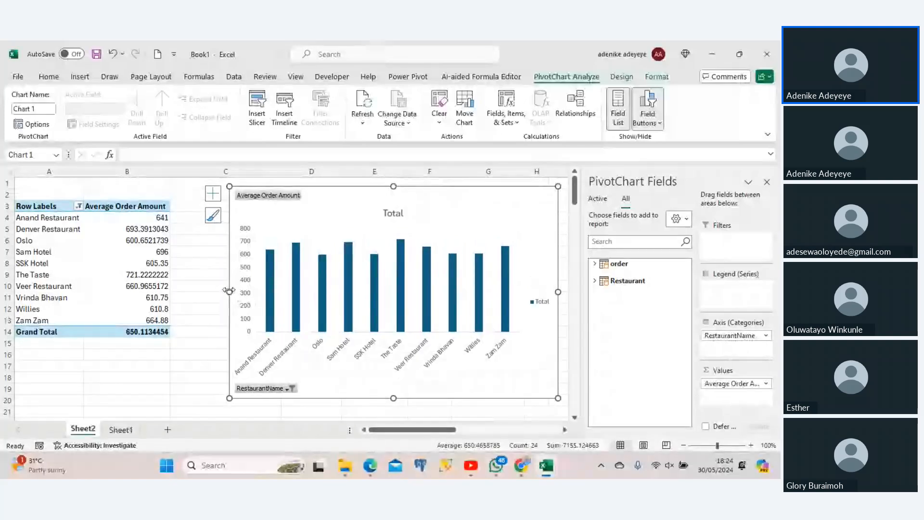
left_click_drag(227, 289, 201, 289)
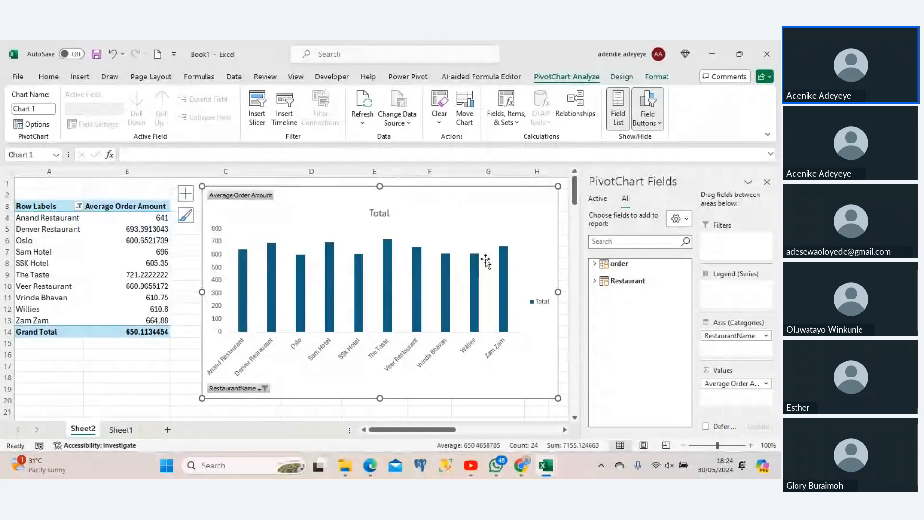
left_click(504, 253)
right_click(504, 252)
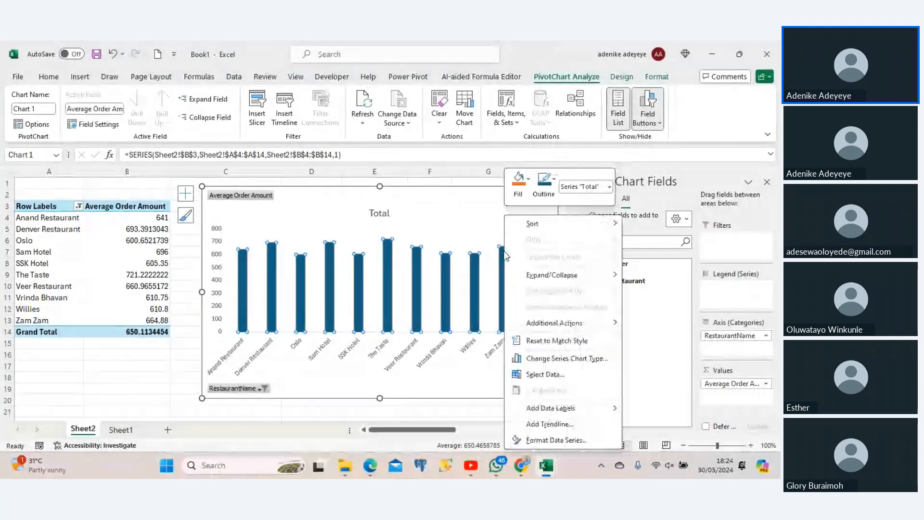
mouse_move(553, 224)
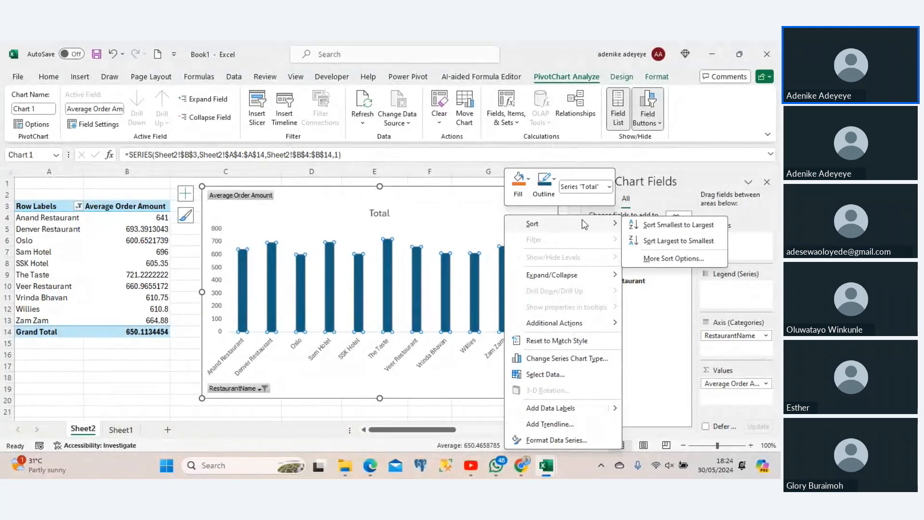
left_click(662, 242)
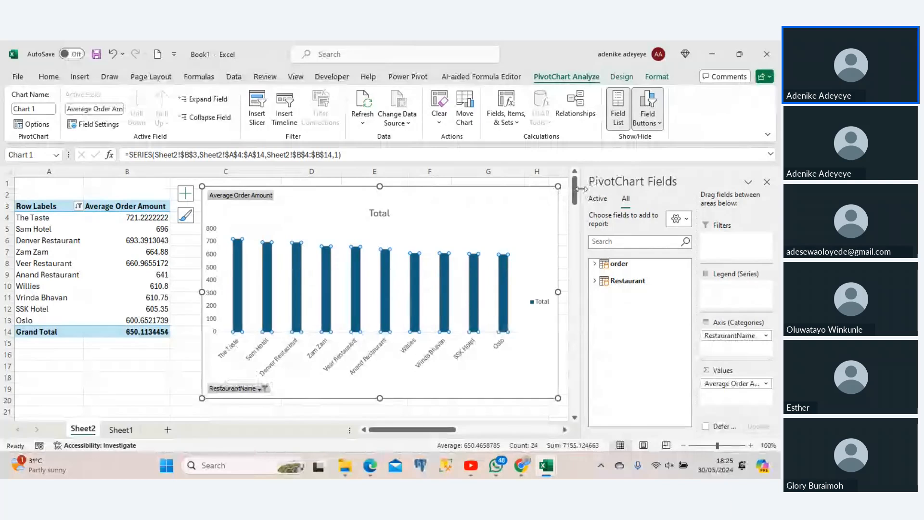
Insert a 2-D line PivotChart from the Average Delivery Time PivotTable at A26 and place it beside the table.
left_click_drag(577, 189, 583, 225)
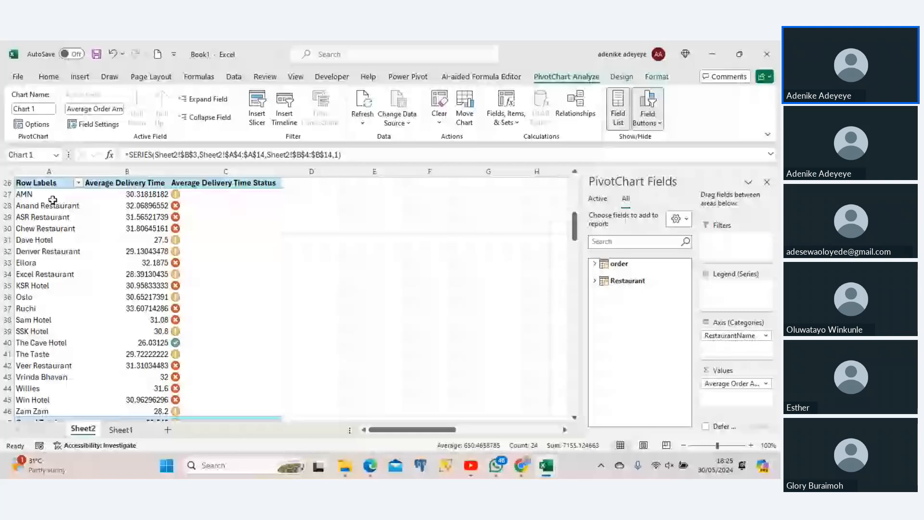
left_click_drag(32, 198, 154, 413)
left_click(155, 413)
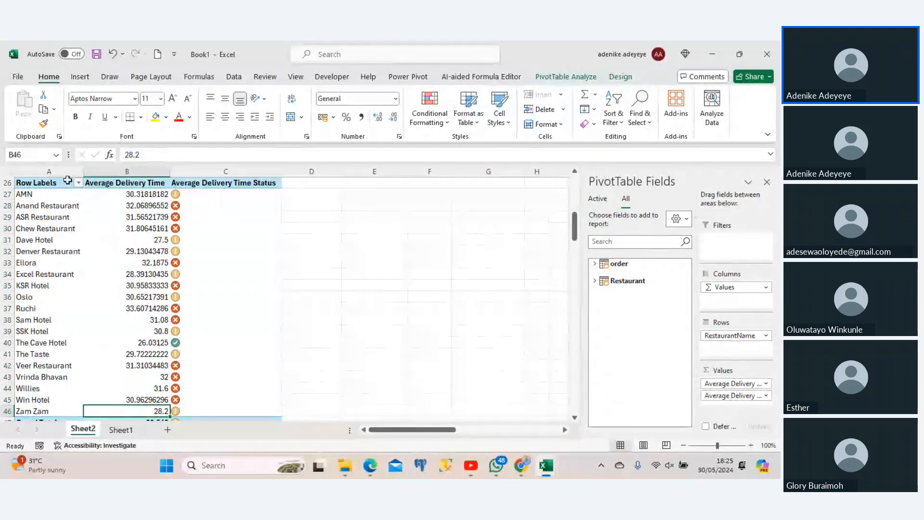
left_click_drag(36, 183, 256, 401)
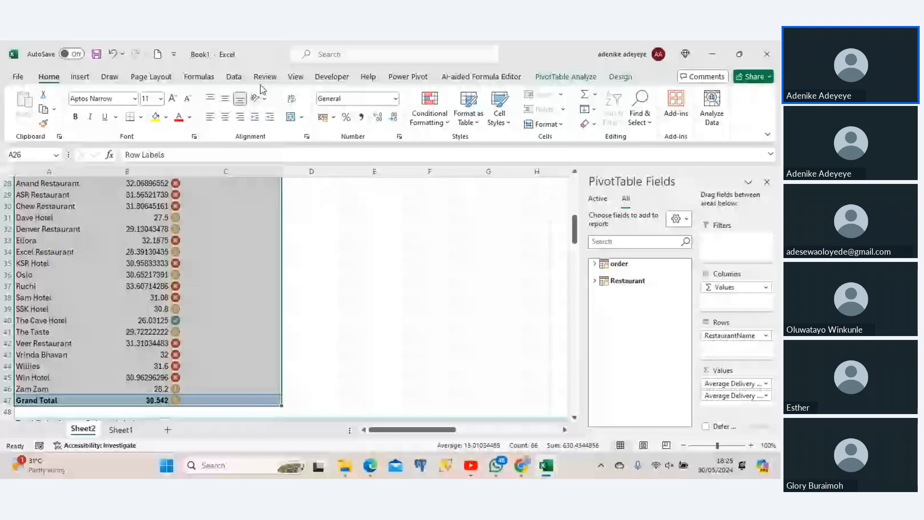
key("alt+n")
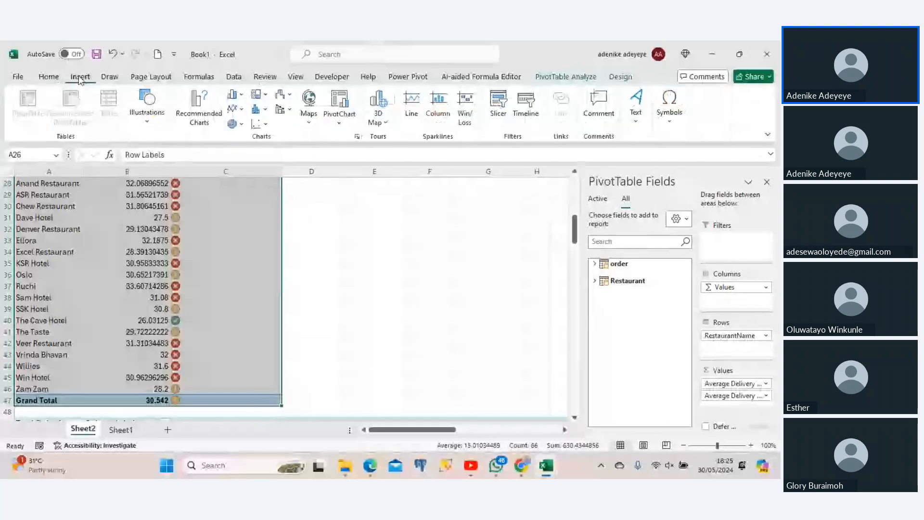
left_click(339, 122)
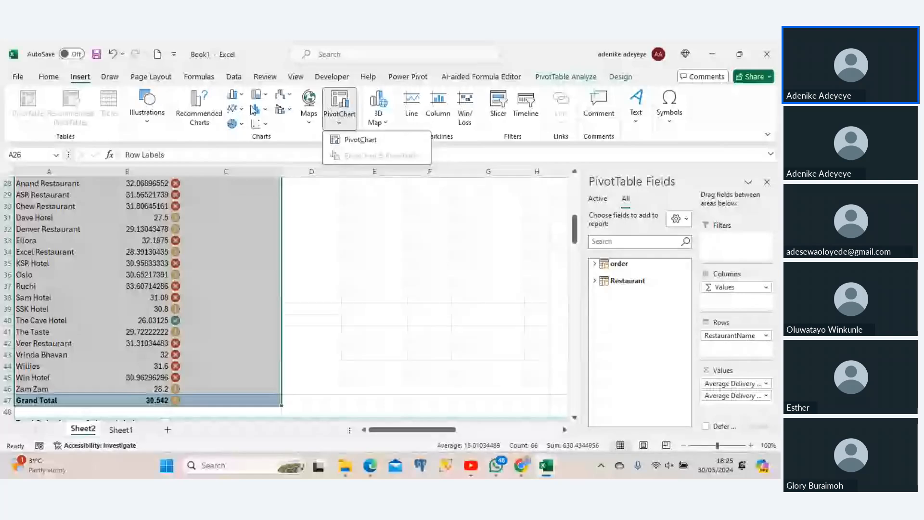
left_click(239, 111)
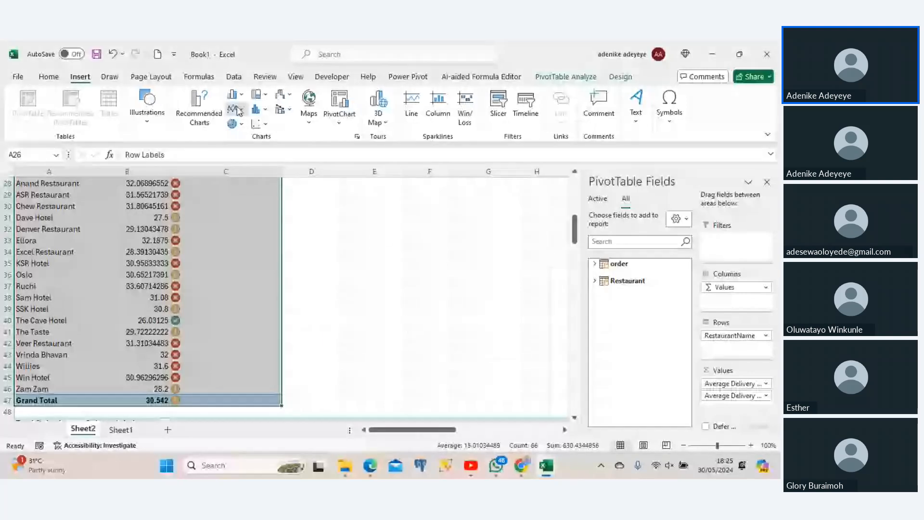
left_click(237, 110)
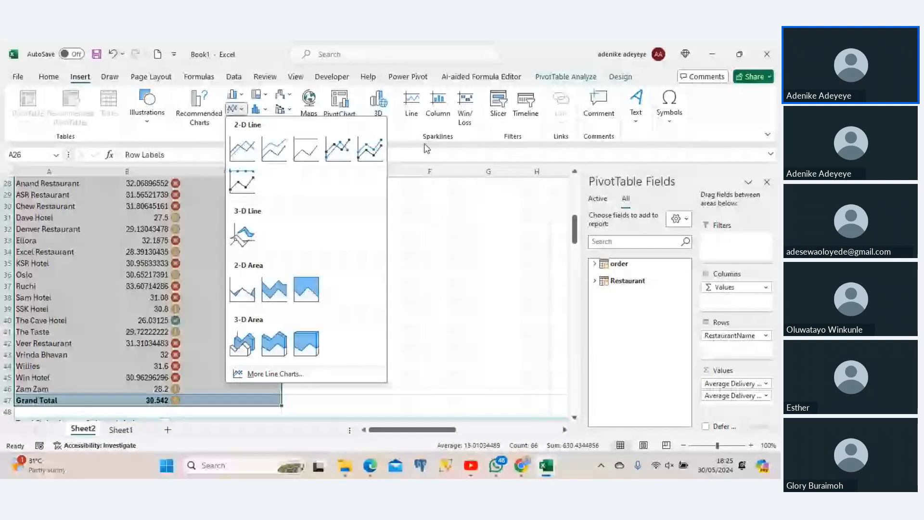
left_click(242, 149)
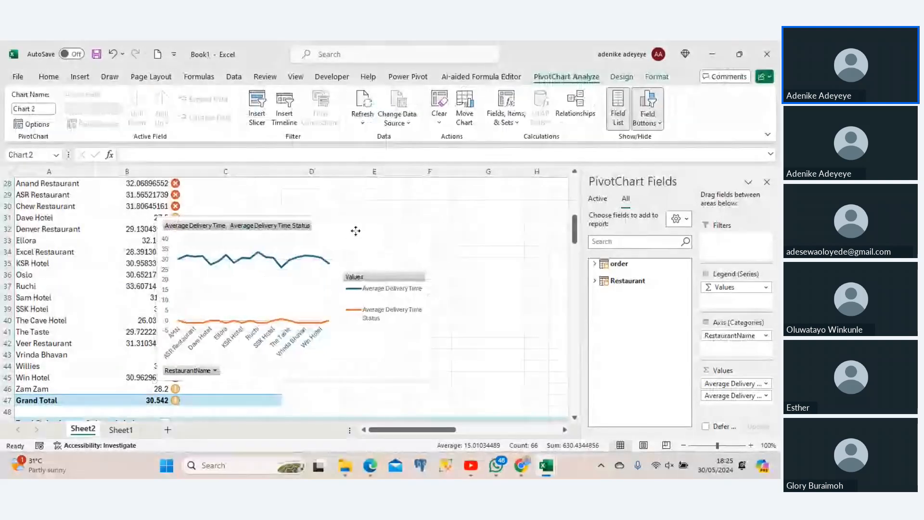
left_click_drag(356, 231, 459, 211)
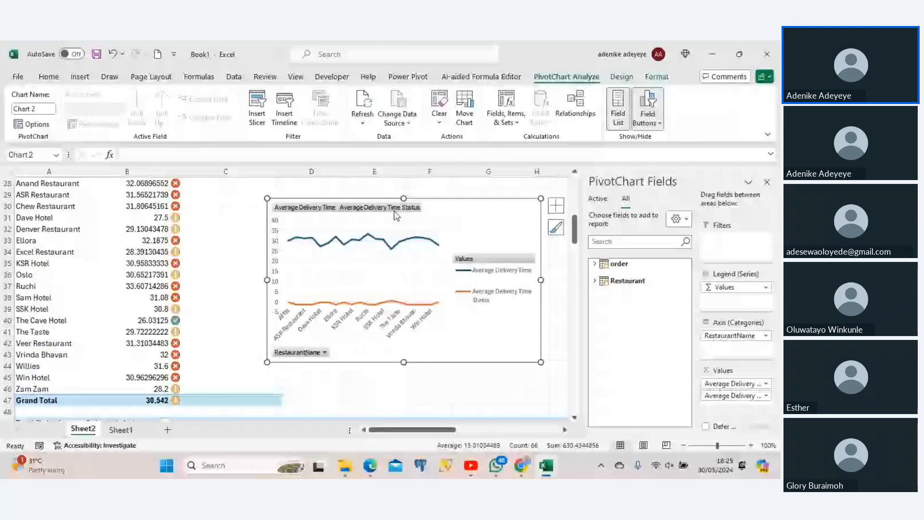
Remove the Average Delivery Time Status field, the horizontal gridlines and the vertical axis from the line PivotChart.
right_click(393, 209)
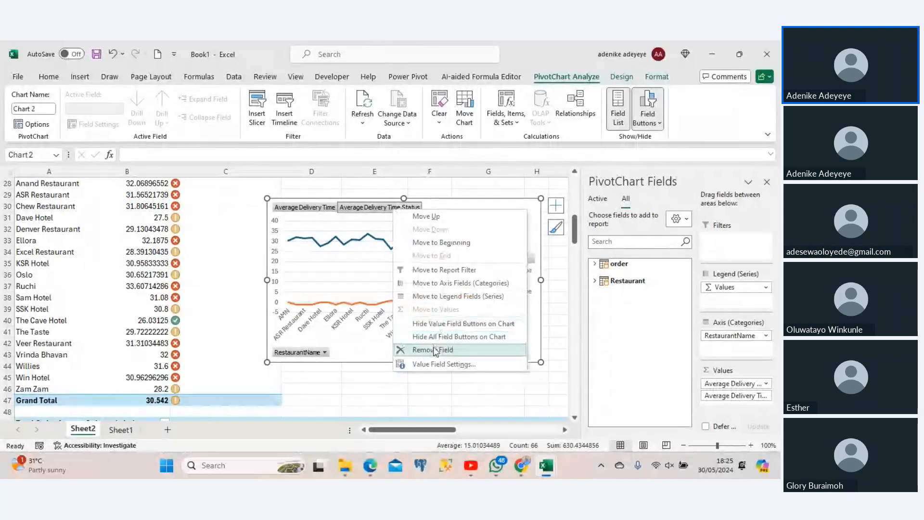
left_click(433, 350)
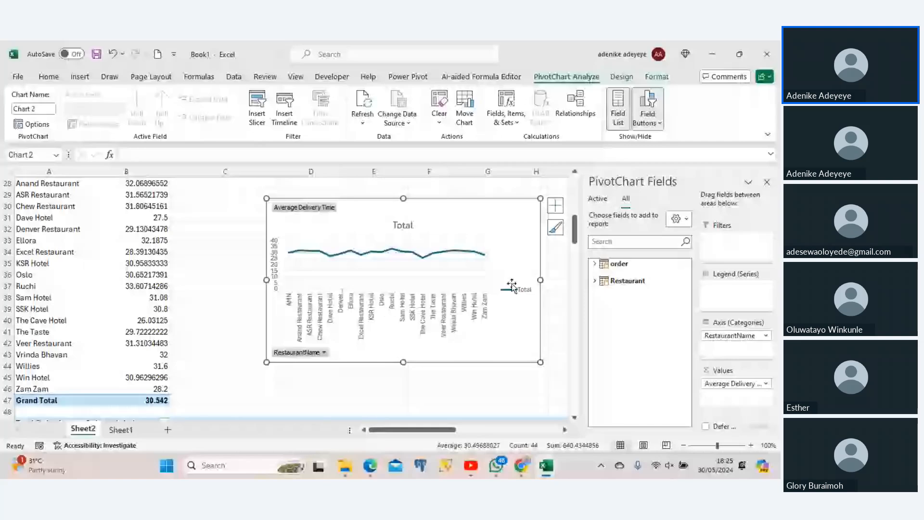
left_click(487, 276)
key("Delete")
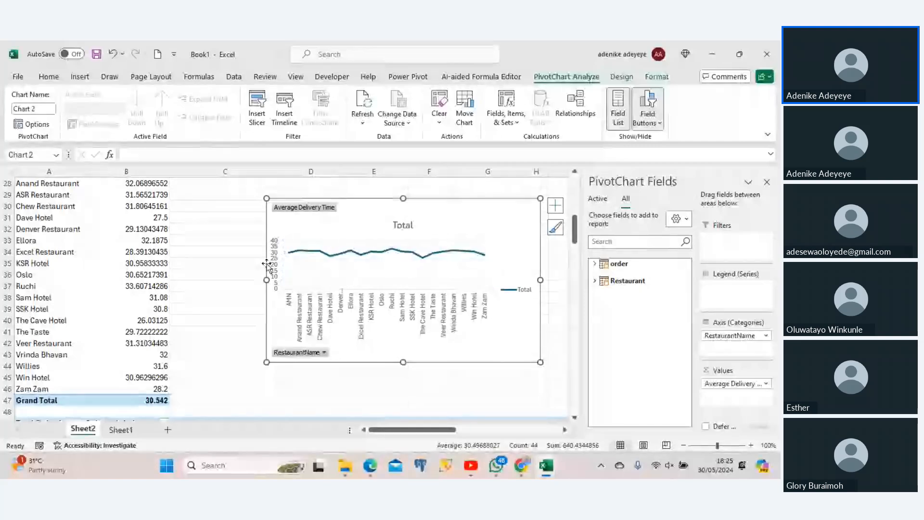
left_click(268, 264)
key("Delete")
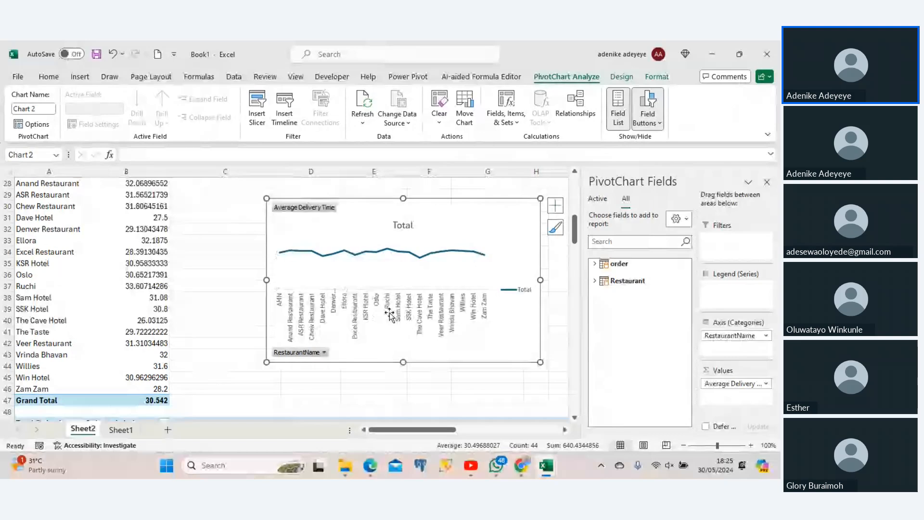
Make the Average Delivery Time line chart taller and wider, extending it towards the PivotTable.
left_click(405, 371)
left_click(404, 361)
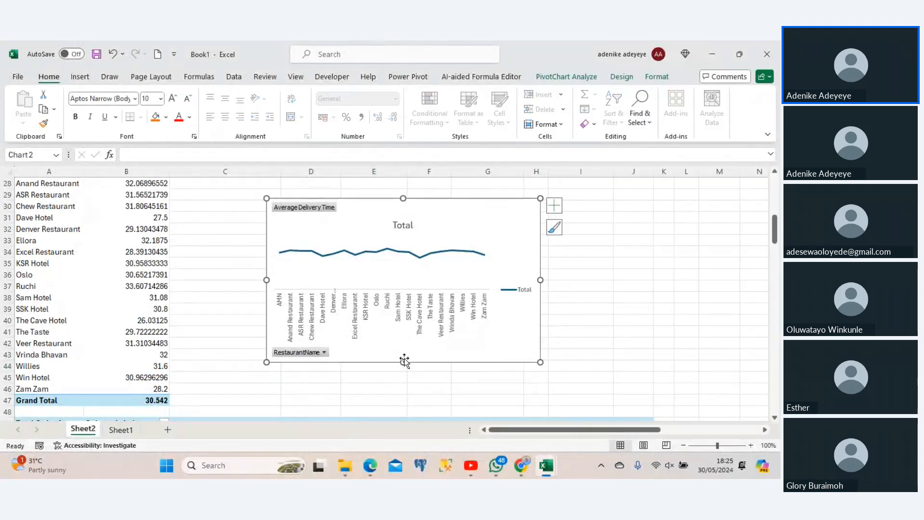
left_click_drag(404, 362, 408, 400)
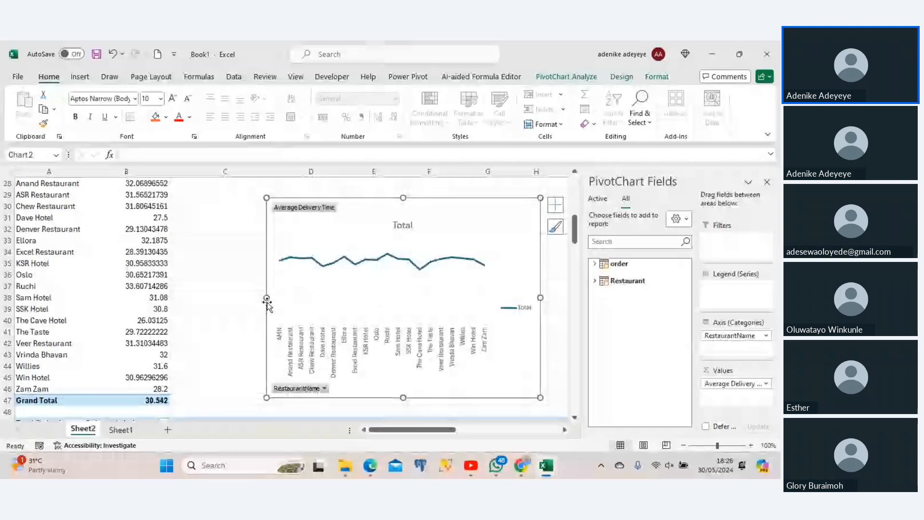
left_click_drag(267, 299, 189, 299)
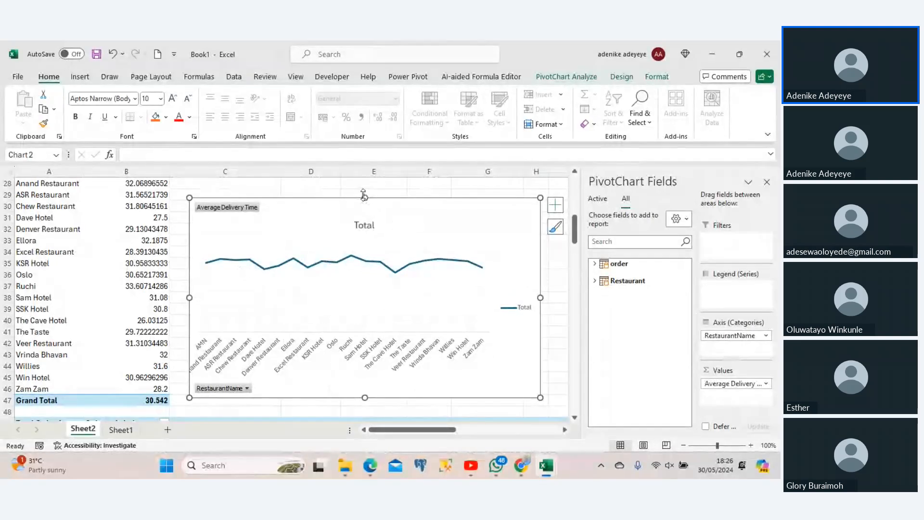
left_click_drag(365, 195, 358, 184)
mouse_move(417, 254)
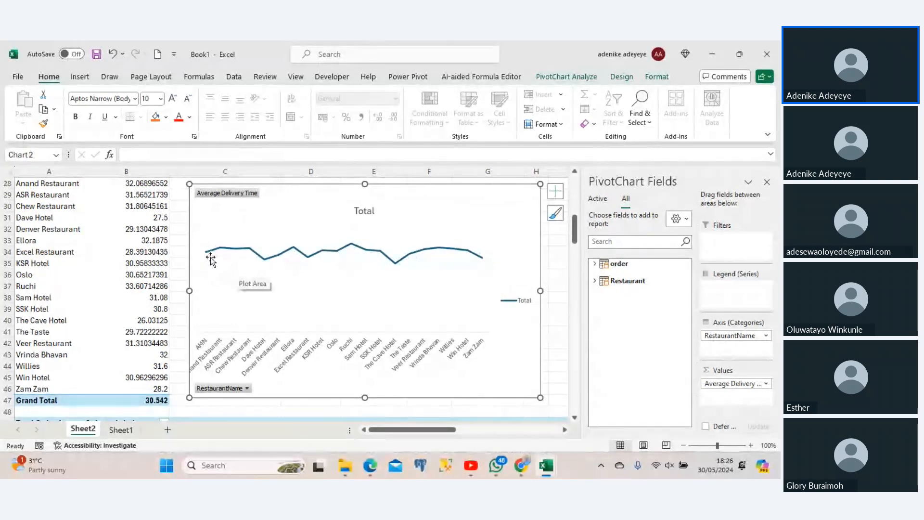
mouse_move(214, 253)
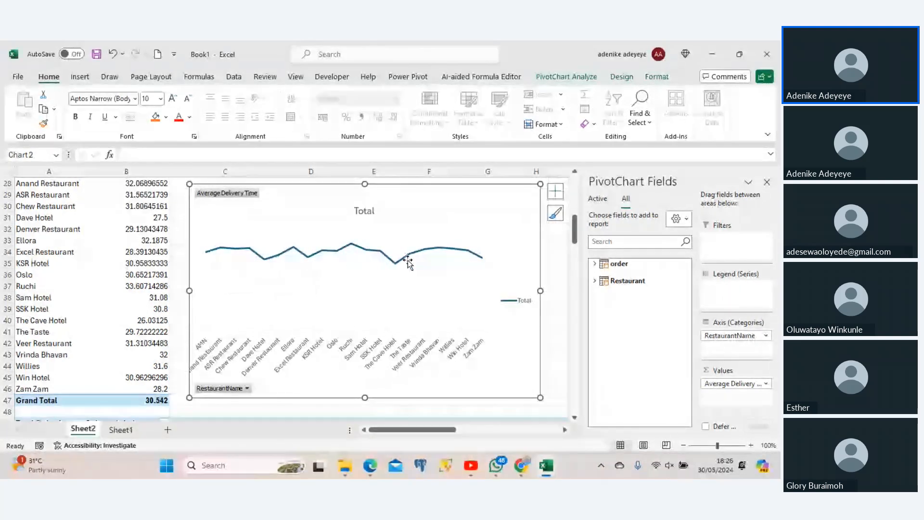
Insert a doughnut PivotChart from the Count of Payment Mode PivotTable at A84.
left_click_drag(575, 237, 581, 315)
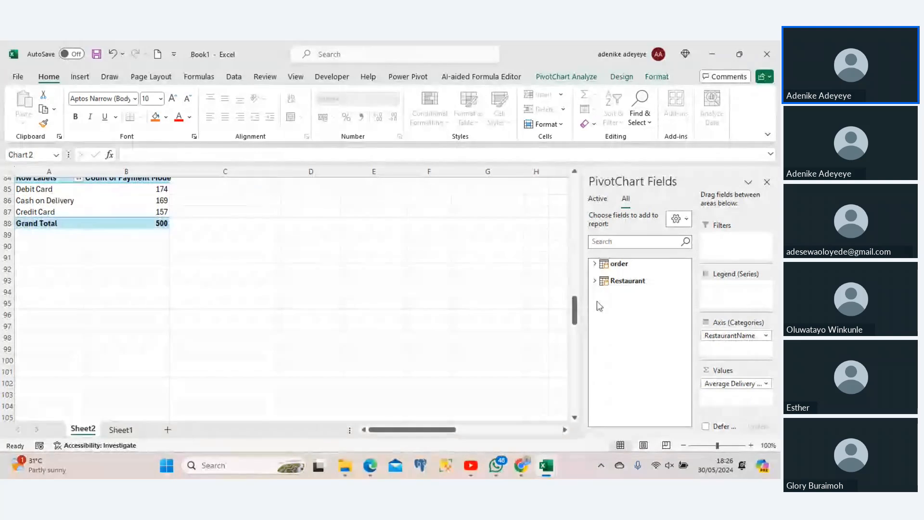
left_click(595, 265)
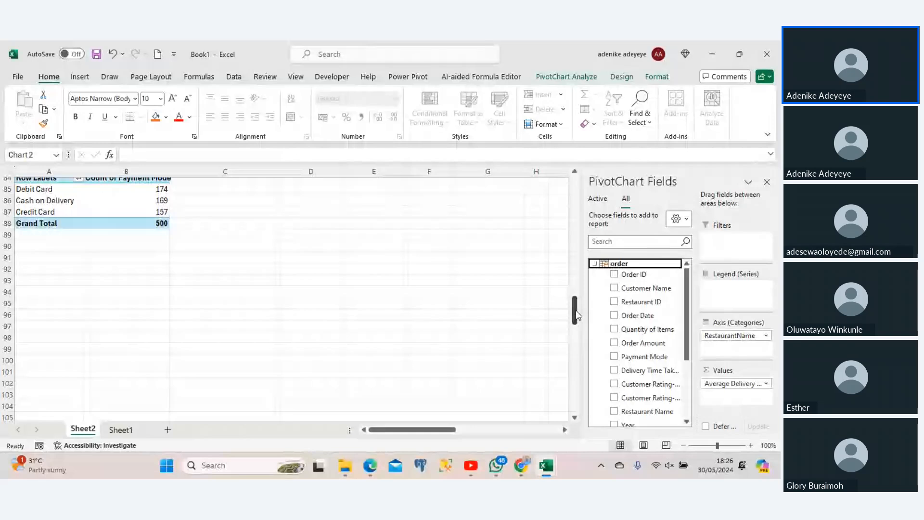
left_click_drag(576, 310, 575, 289)
left_click(23, 347)
left_click_drag(23, 346, 121, 390)
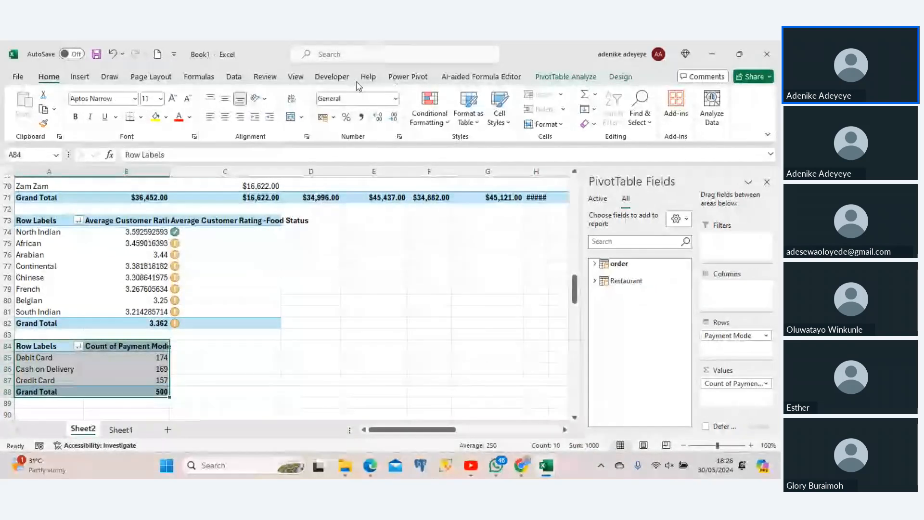
left_click(84, 77)
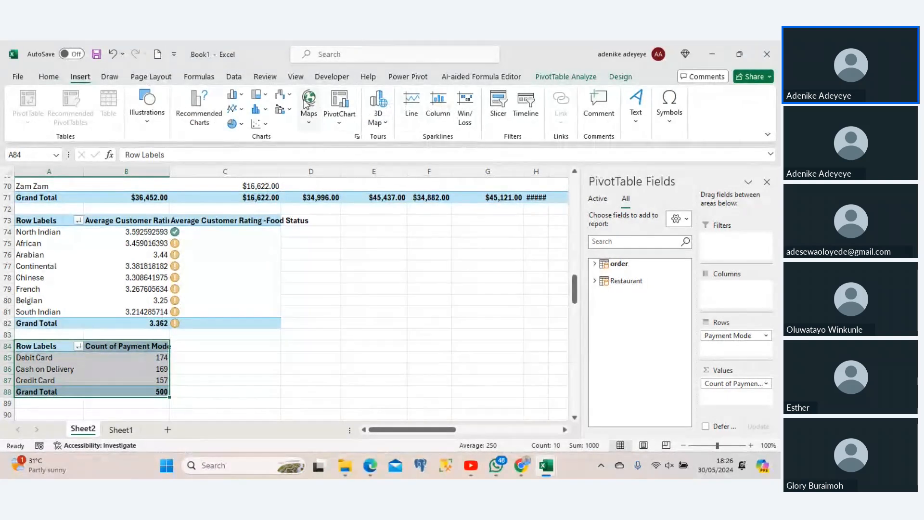
left_click(234, 124)
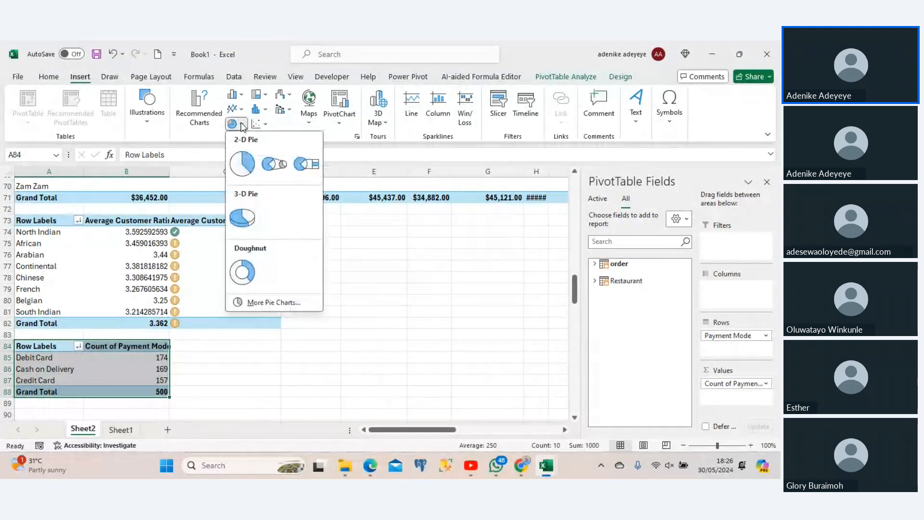
left_click(242, 272)
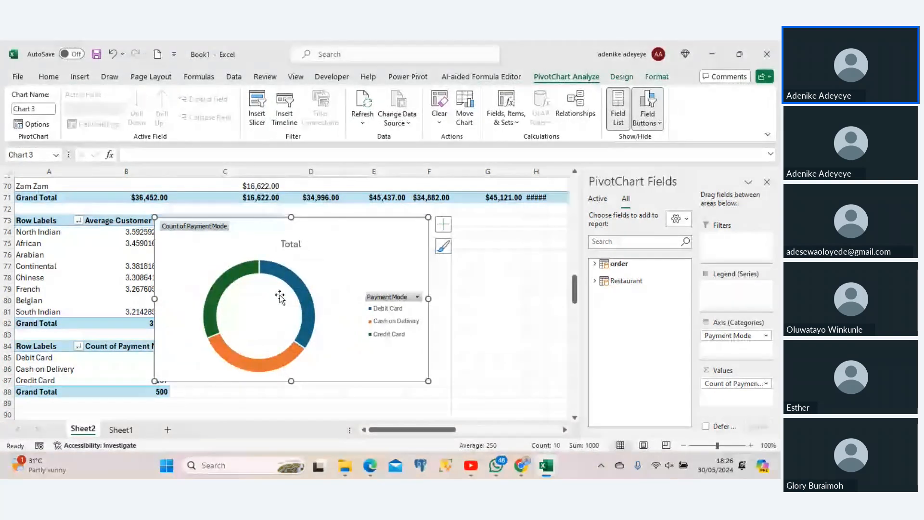
Sort the doughnut chart by Count of Payment Mode from largest to smallest and move it clear of the PivotTable values.
right_click(274, 278)
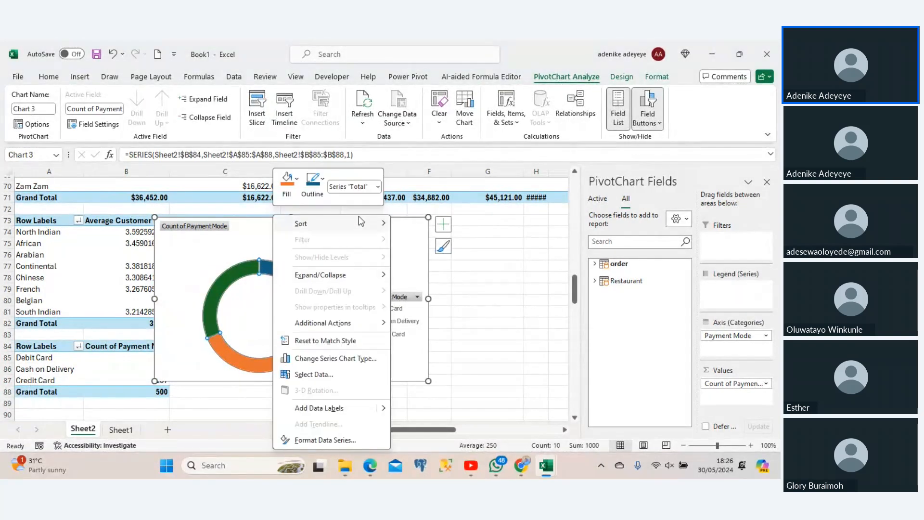
mouse_move(383, 228)
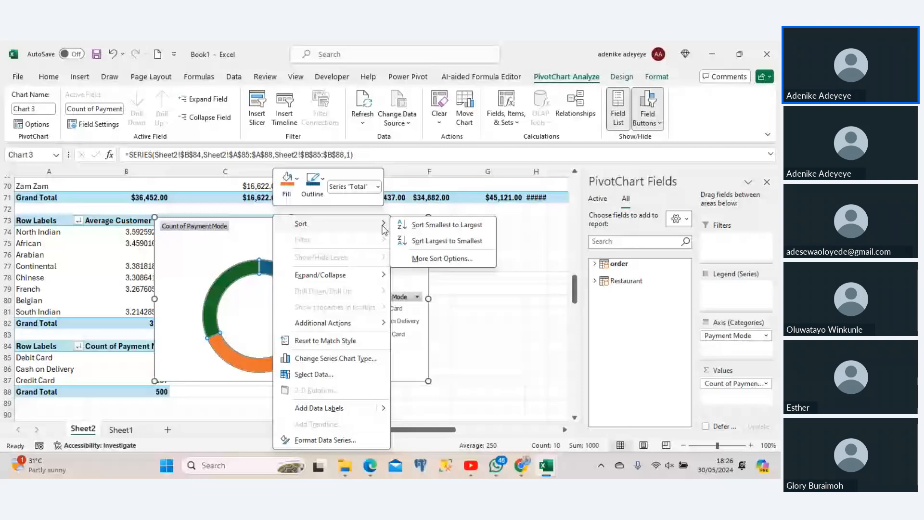
left_click(417, 226)
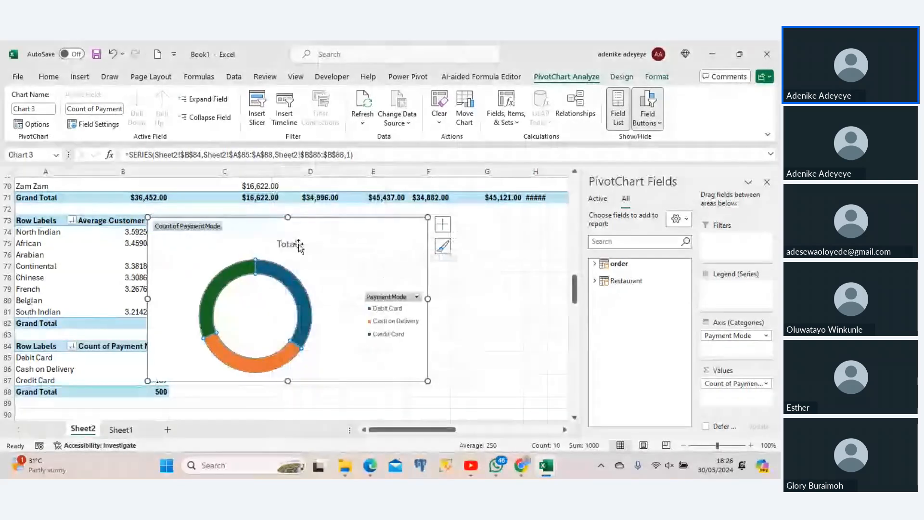
left_click_drag(298, 246, 390, 242)
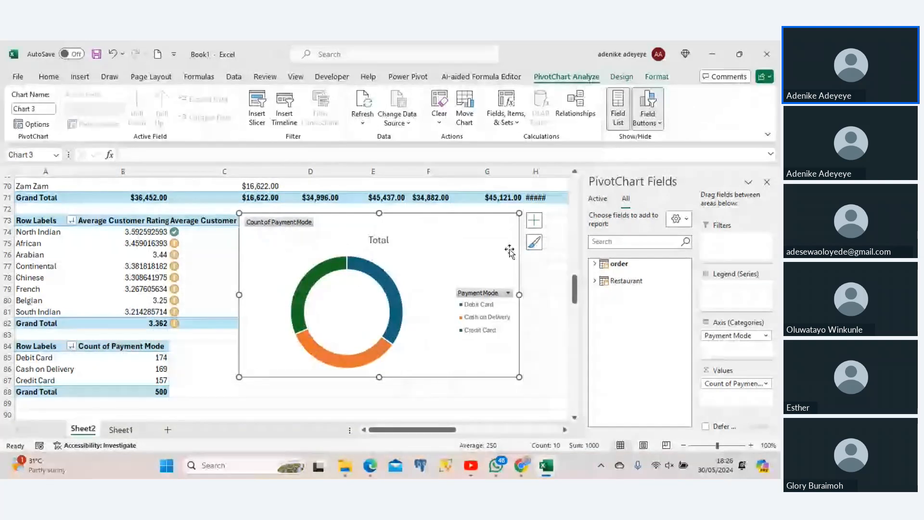
Copy the Count of Payment Mode PivotTable at A84 and paste the copy at A91.
mouse_move(574, 289)
left_mouse_down()
mouse_move(569, 263)
mouse_move(576, 301)
left_mouse_up()
left_click_drag(36, 278, 141, 323)
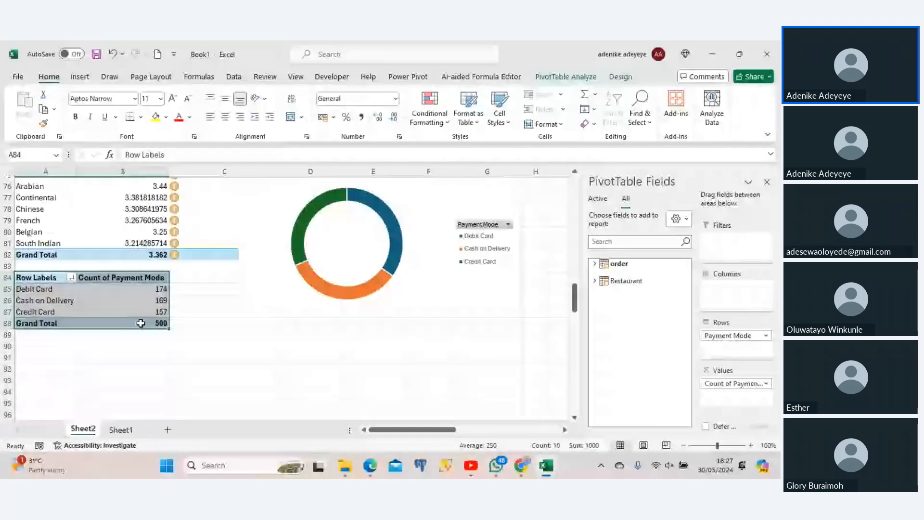
key("ctrl+c")
left_click(57, 359)
key("ctrl+v")
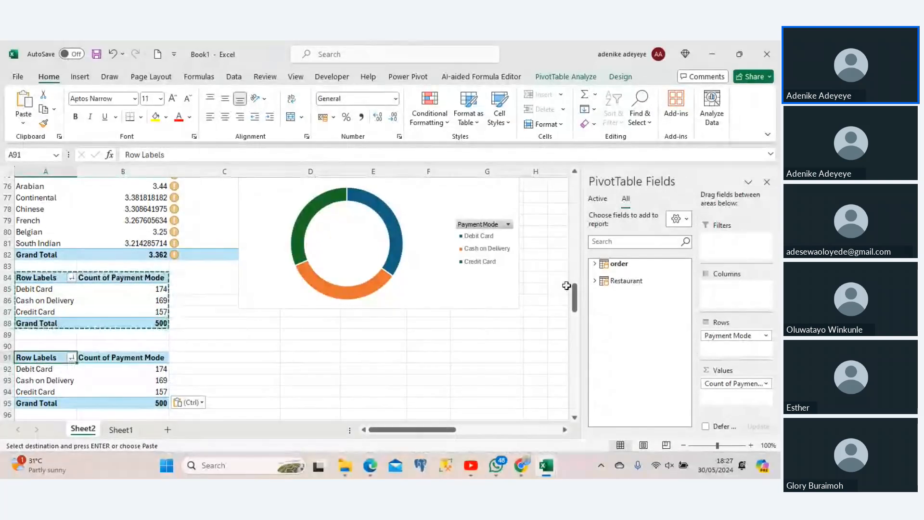
In the PivotTable at A91, replace the Payment Mode rows with Order Date and the Count of Payment Mode value with Total Order.
left_click(595, 264)
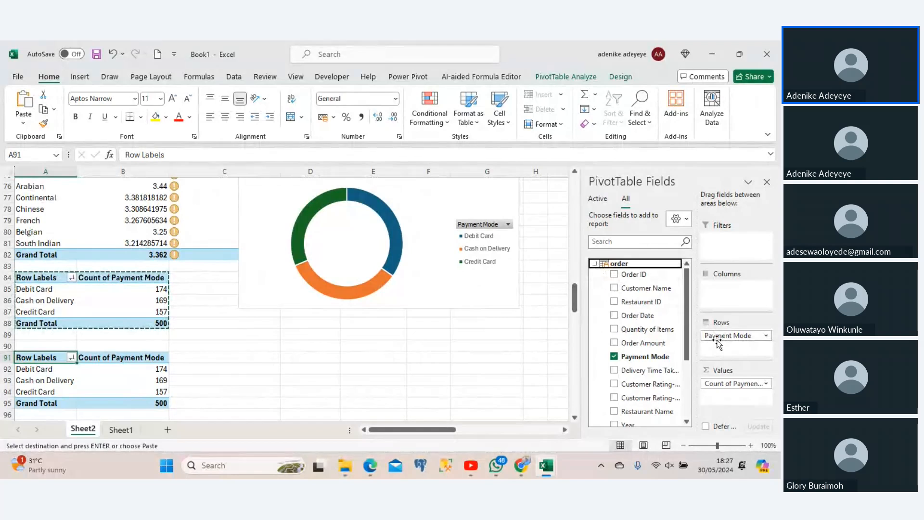
mouse_move(717, 336)
left_mouse_down()
mouse_move(608, 337)
mouse_move(660, 324)
mouse_move(716, 341)
left_mouse_up()
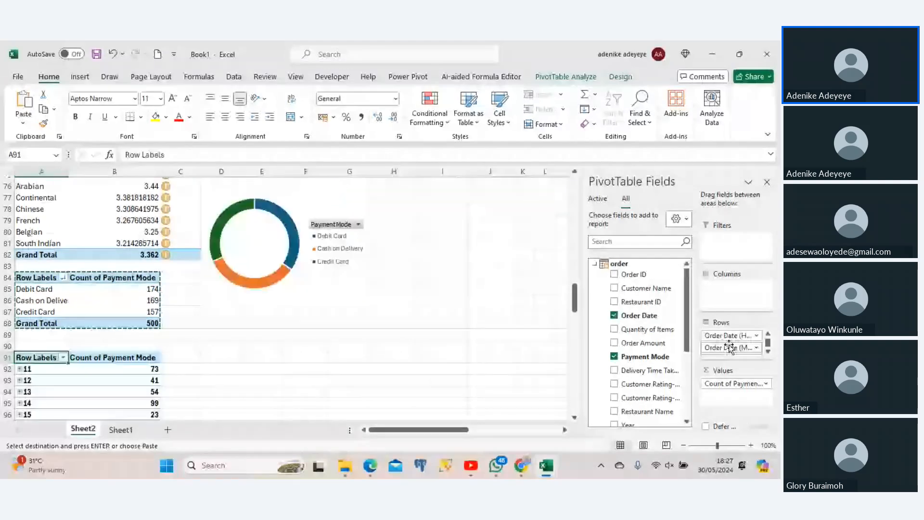
left_click_drag(727, 380, 689, 381)
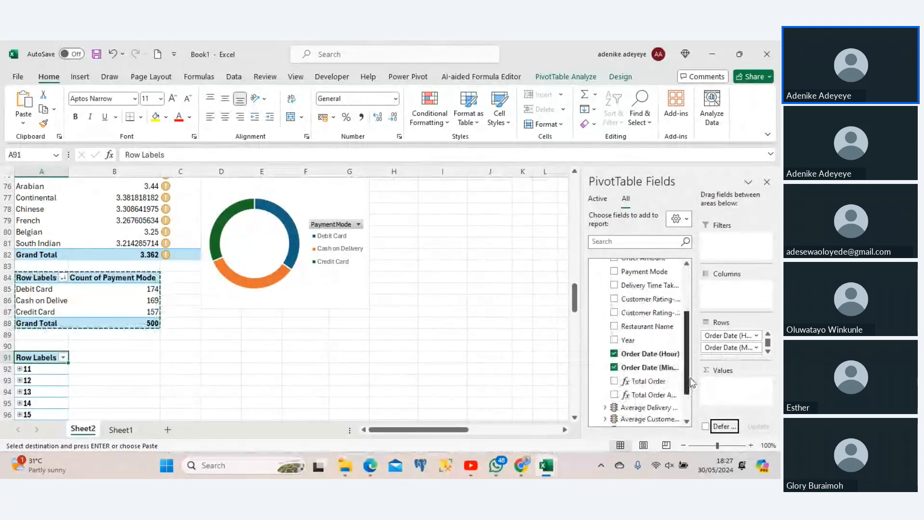
left_click(652, 383)
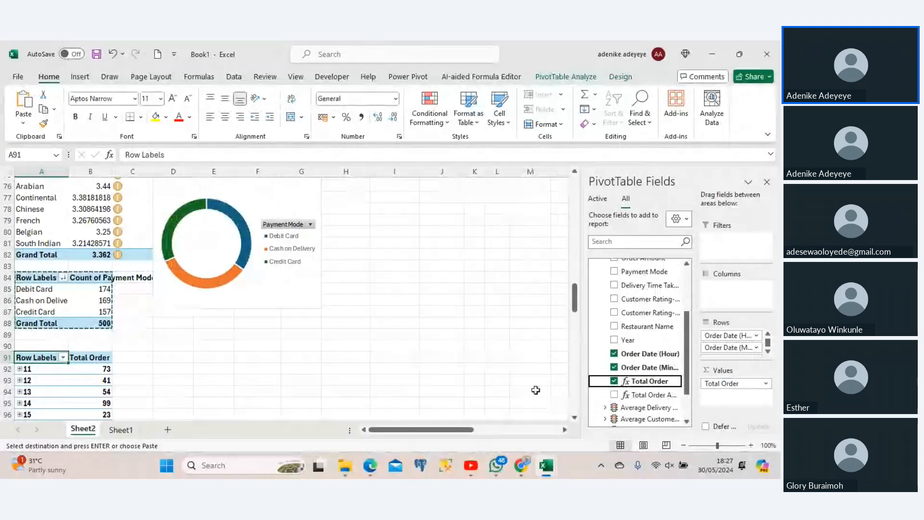
Remove Order Date (Minute) and Order Date from the rows of the PivotTable at A91, keeping only Order Date (Hour).
left_click(757, 335)
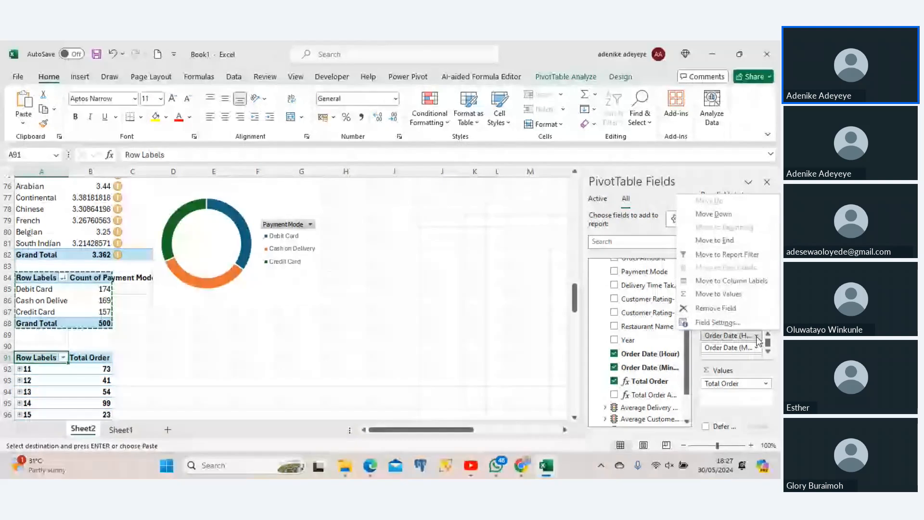
left_click(756, 335)
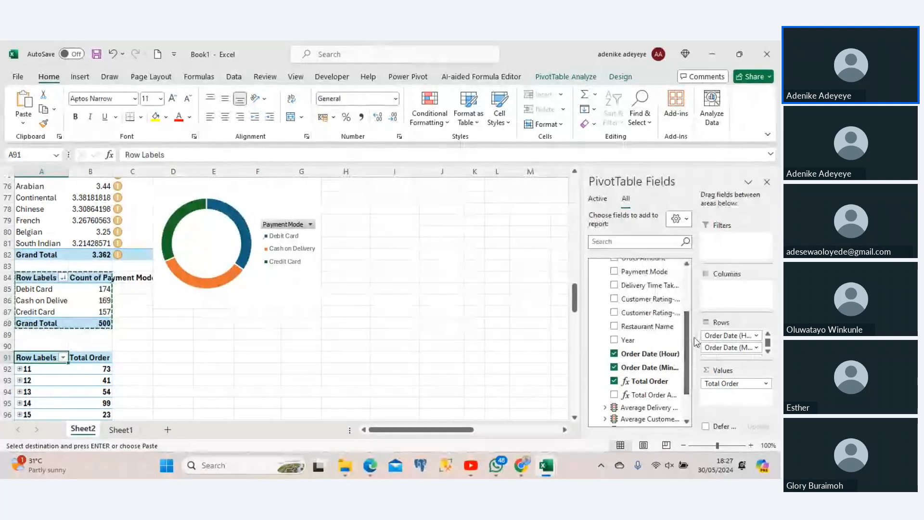
left_click_drag(696, 342, 667, 342)
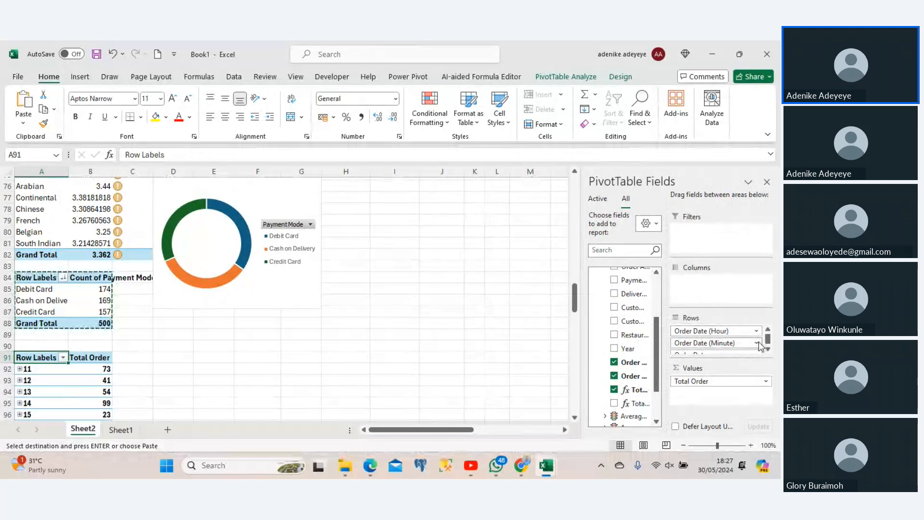
left_click_drag(760, 346, 621, 356)
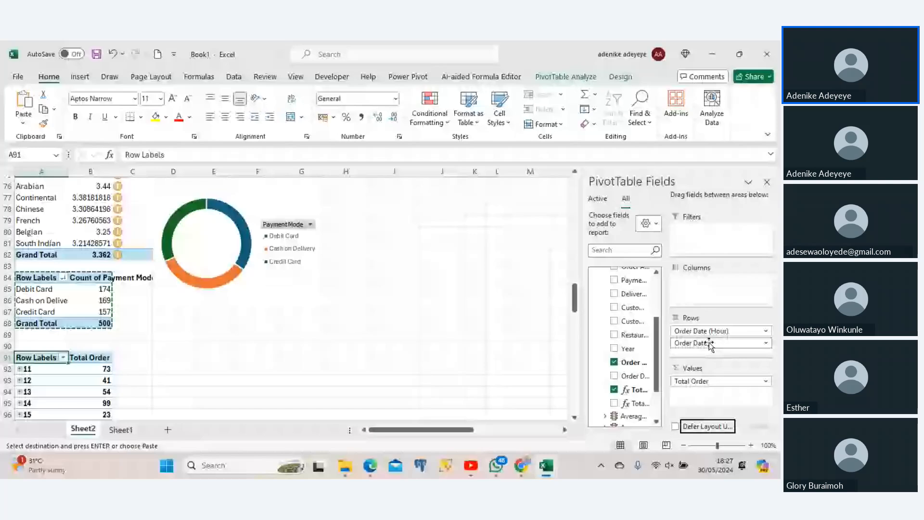
left_click_drag(710, 342, 602, 353)
Insert a line PivotChart from the hourly Total Order PivotTable at A91 and place it beside the table, just below the doughnut chart.
left_click_drag(575, 301, 570, 317)
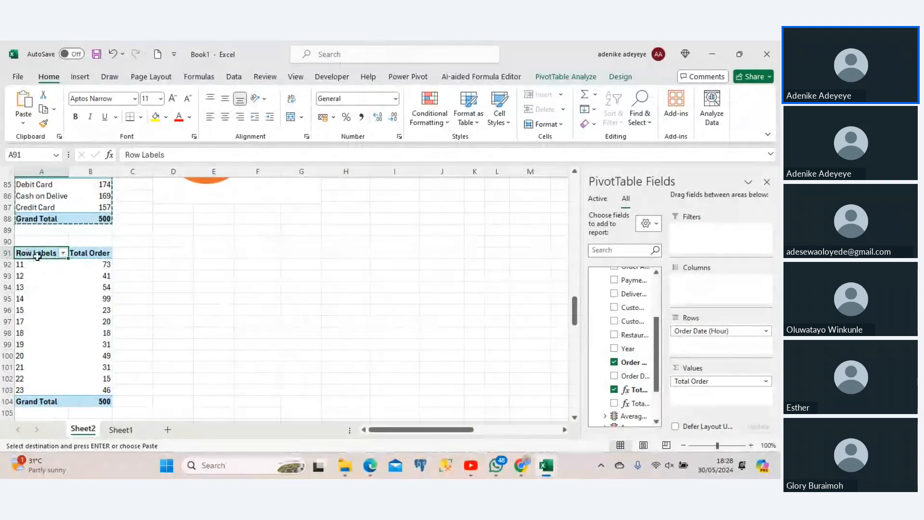
left_click_drag(37, 256, 102, 402)
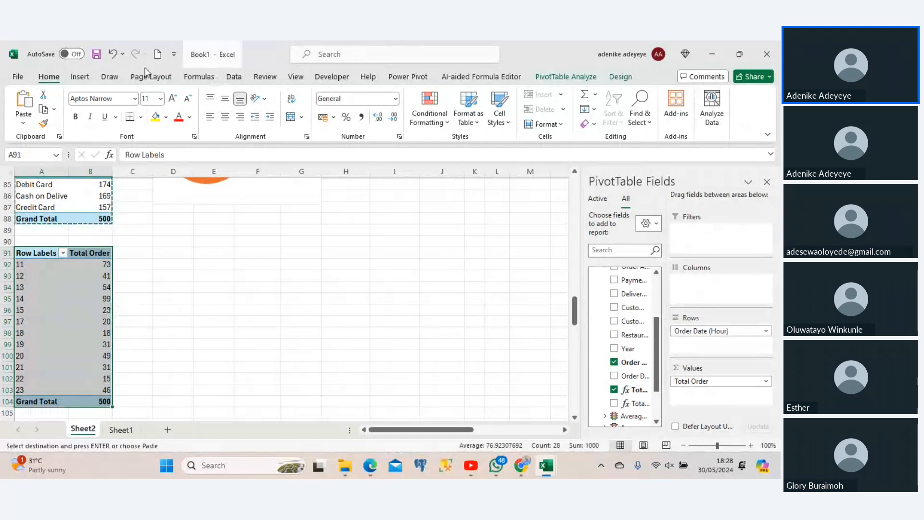
left_click(85, 78)
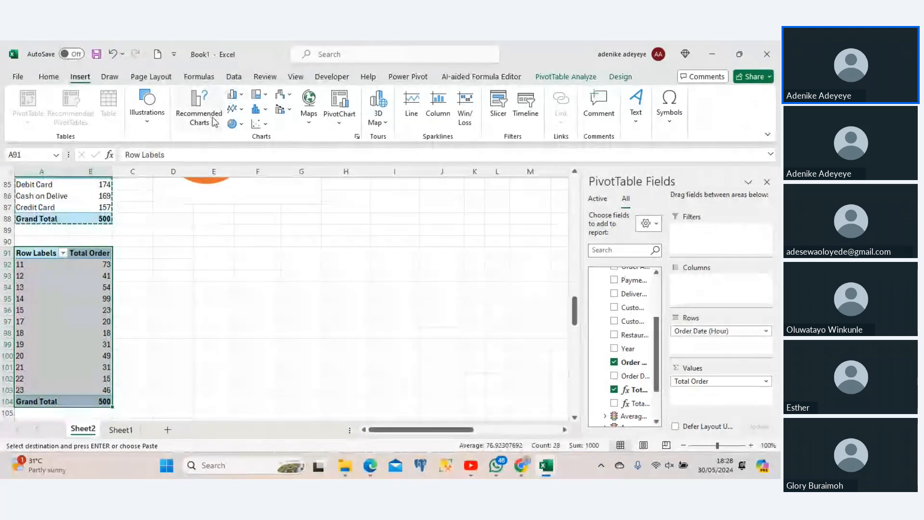
left_click(340, 122)
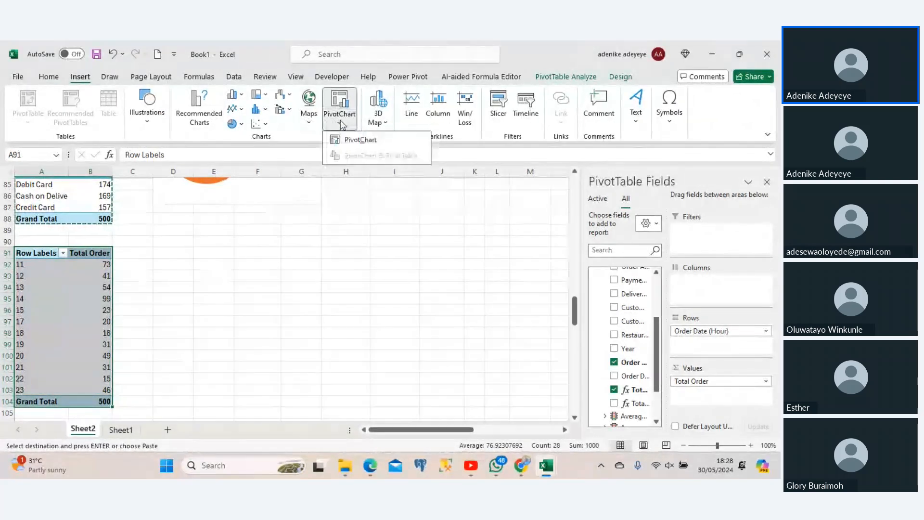
left_click(341, 103)
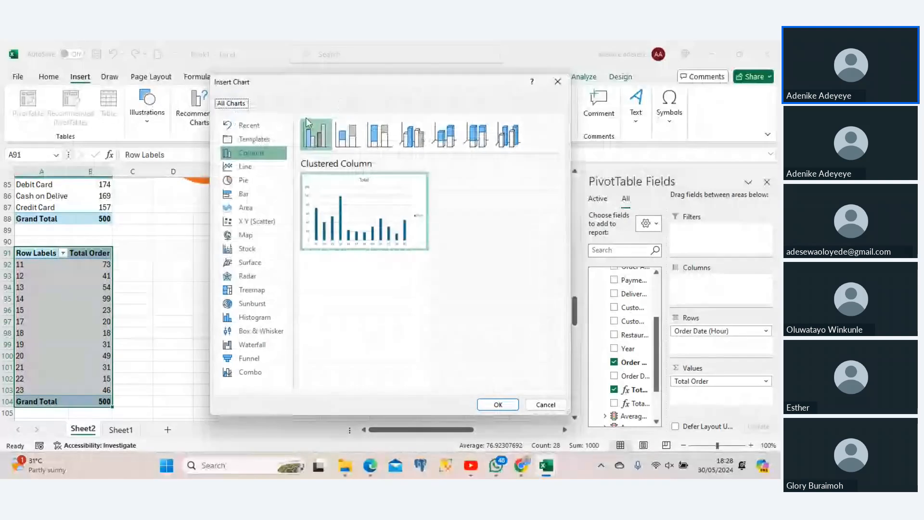
left_click(241, 167)
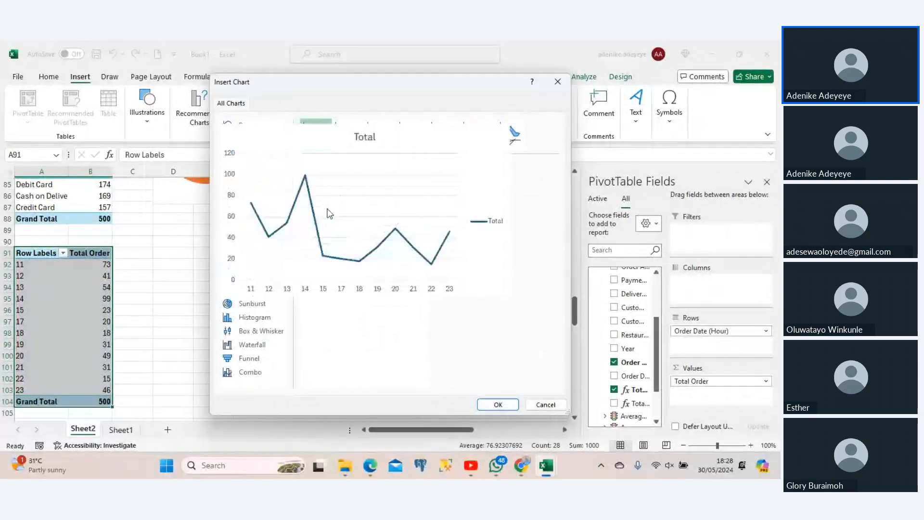
left_click(499, 404)
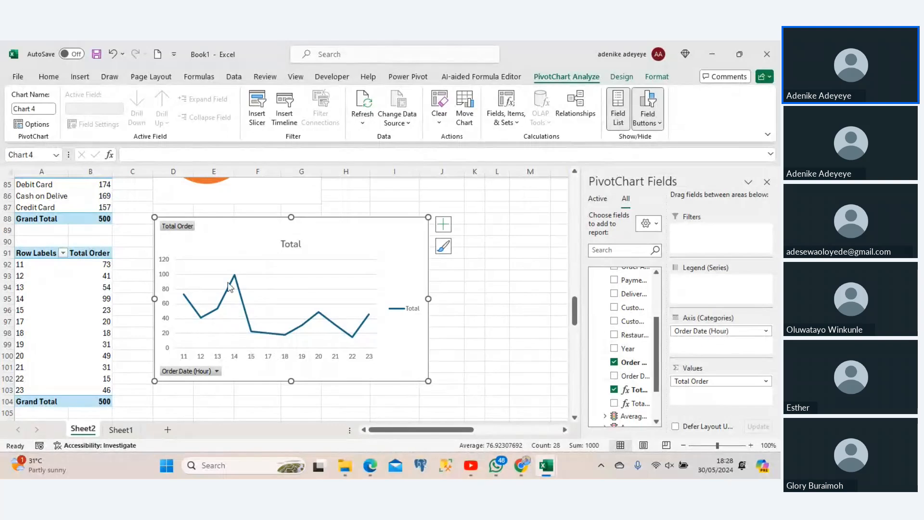
mouse_move(234, 280)
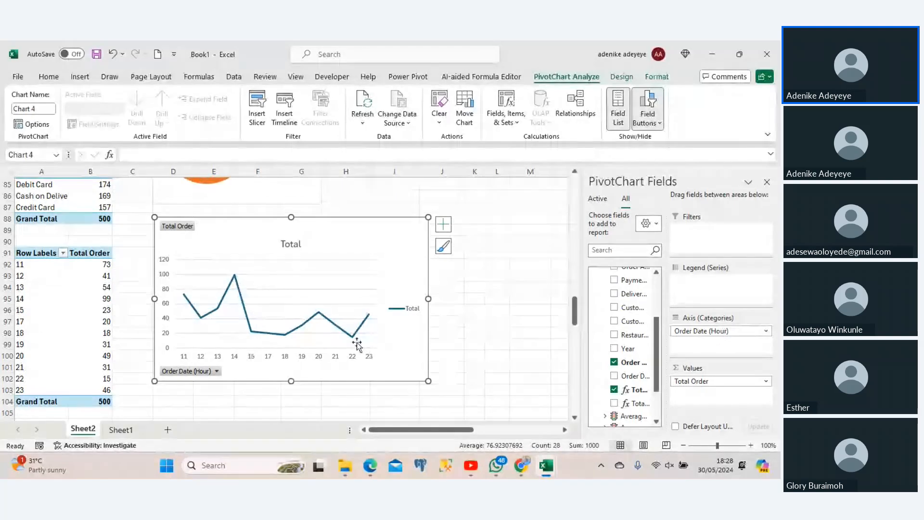
mouse_move(354, 337)
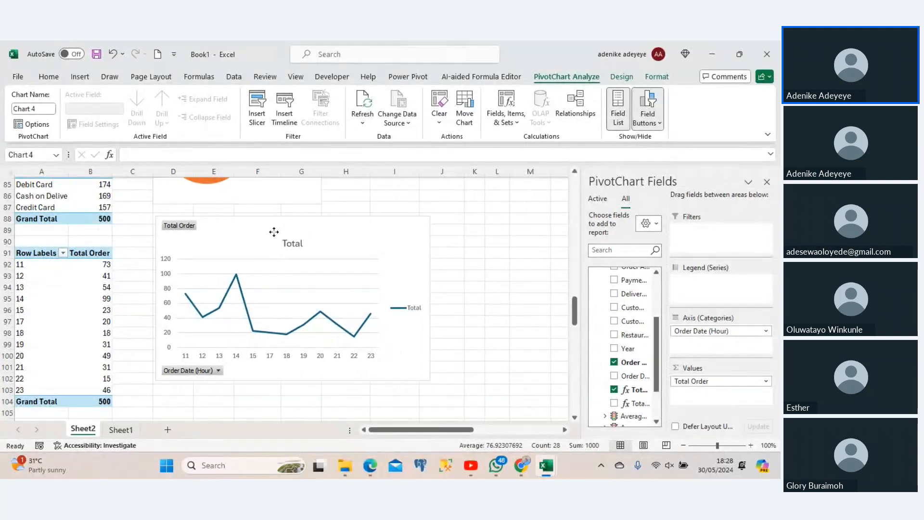
left_click_drag(274, 233, 301, 224)
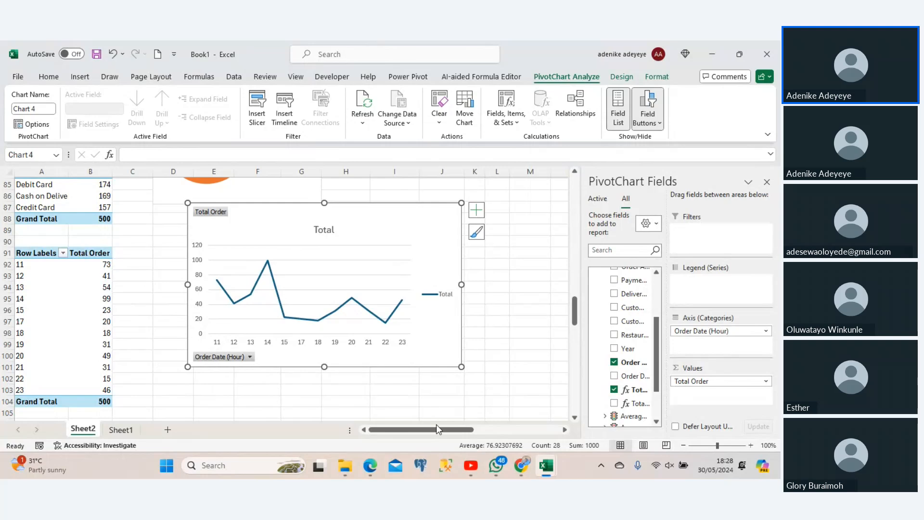
Rename Sheet1 as Dashboard.
left_click_drag(579, 312, 574, 209)
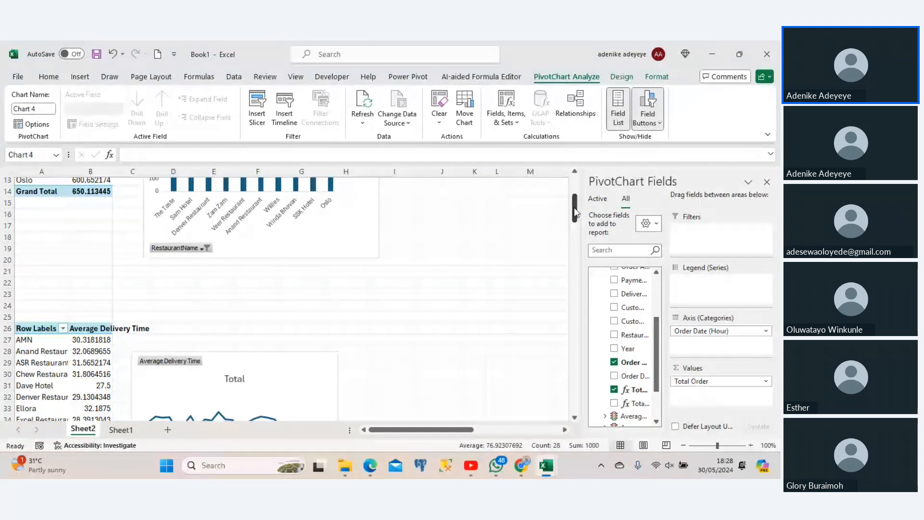
left_click_drag(575, 211, 576, 229)
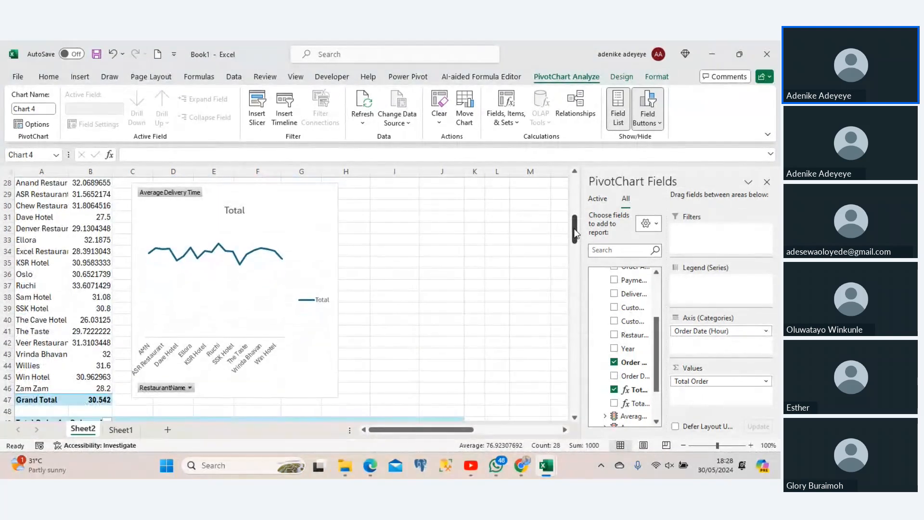
left_click(120, 431)
double_click(120, 430)
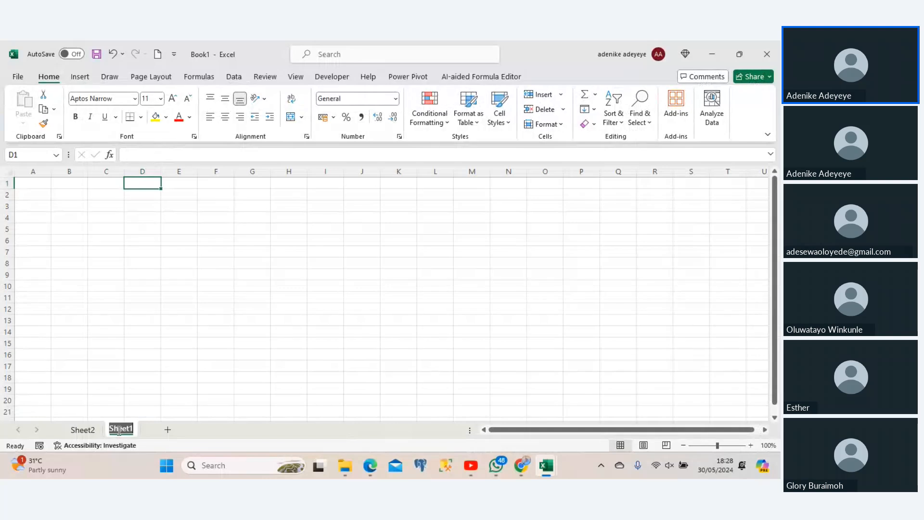
type("Dash")
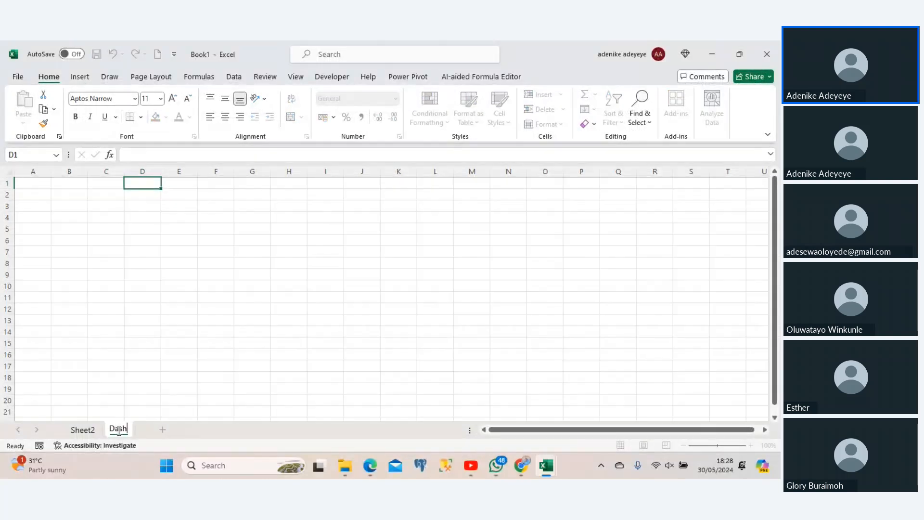
type("board")
key("Return")
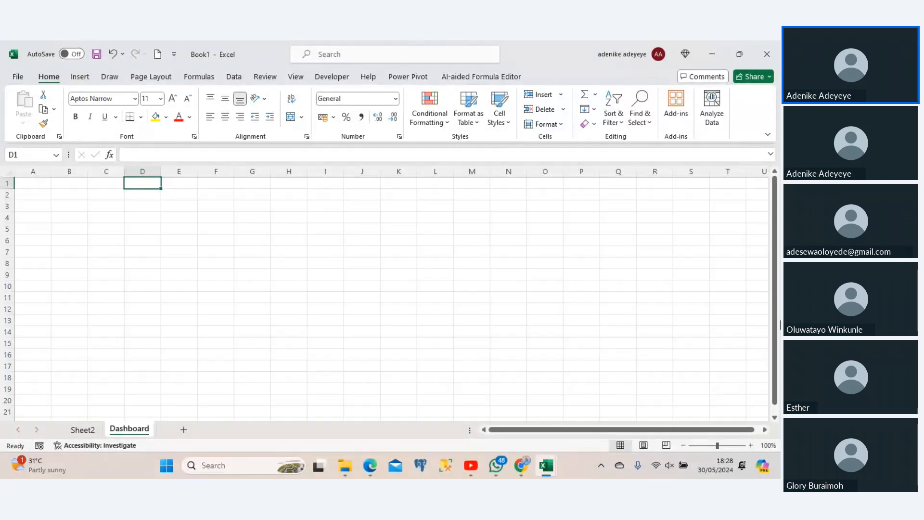
Insert slicers for the Restaurant table's Cuisine and Category fields on the Dashboard sheet, using the workbook data model tables.
left_click_drag(774, 318, 776, 318)
left_click_drag(748, 265, 749, 265)
left_click(80, 76)
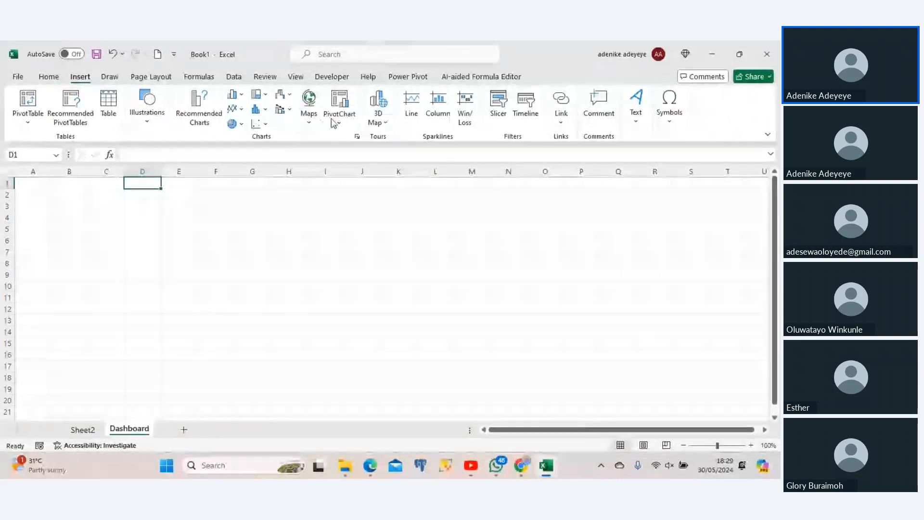
left_click(498, 108)
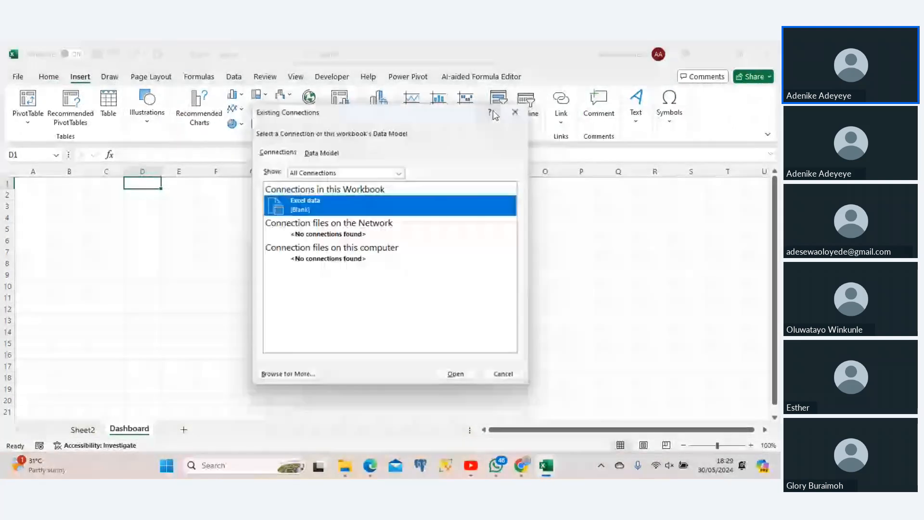
left_click(321, 153)
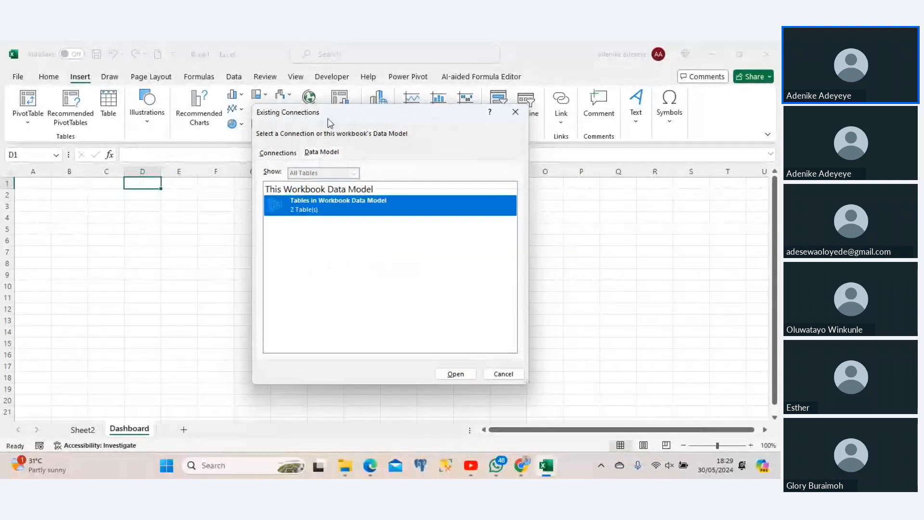
left_click(455, 373)
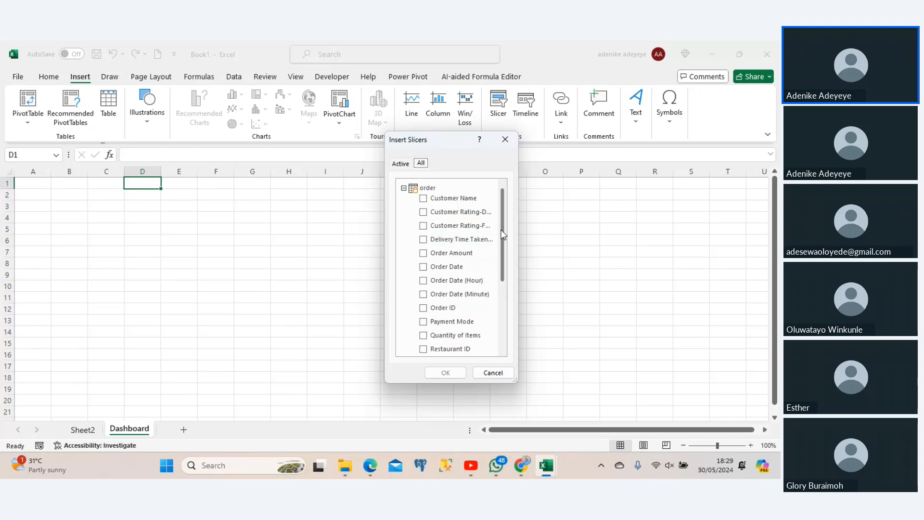
left_click_drag(504, 228, 498, 297)
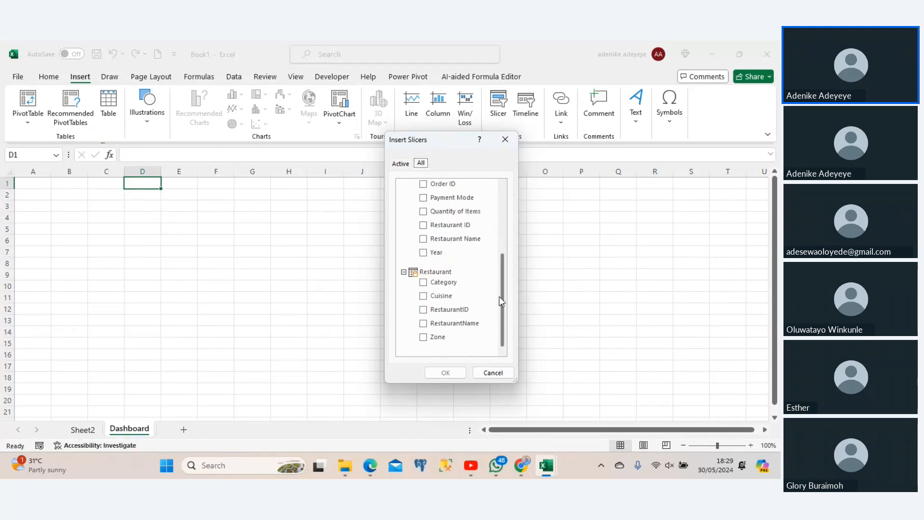
left_click(428, 297)
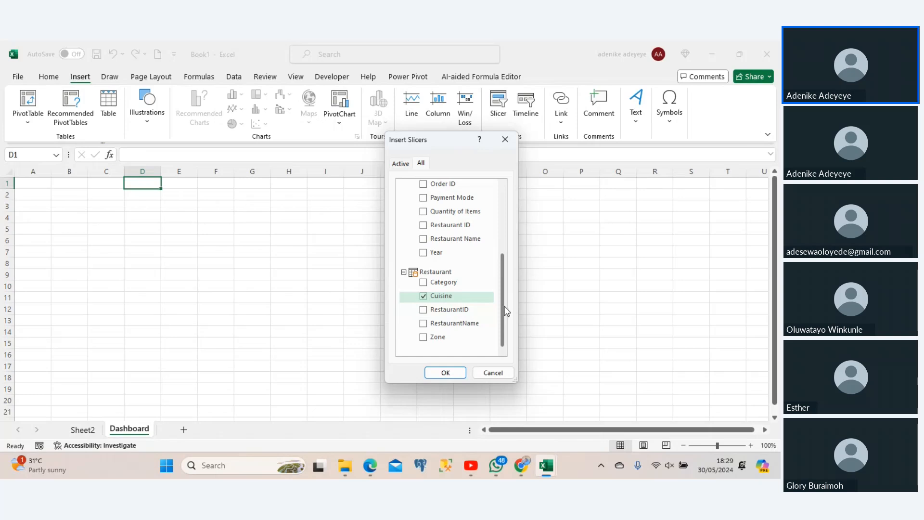
mouse_move(505, 306)
left_mouse_down()
mouse_move(502, 238)
mouse_move(498, 320)
left_mouse_up()
left_click(425, 286)
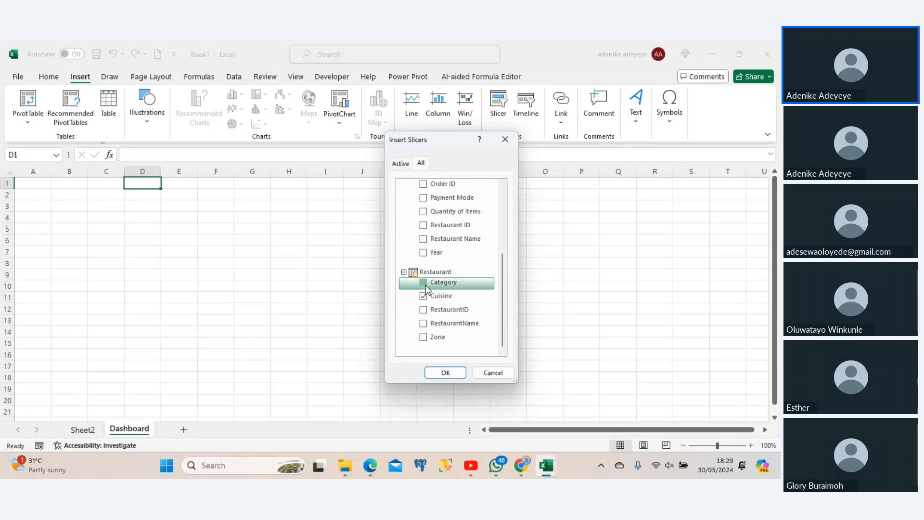
left_click_drag(502, 319, 498, 277)
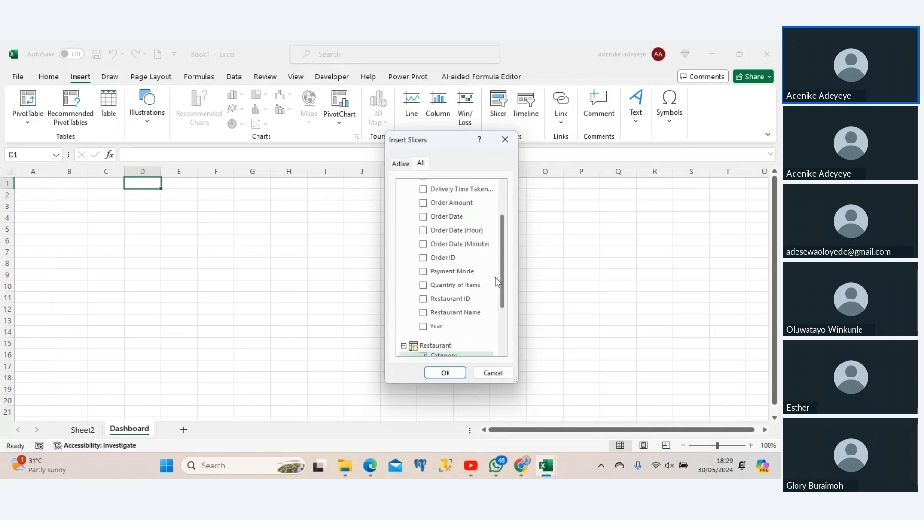
left_click(435, 376)
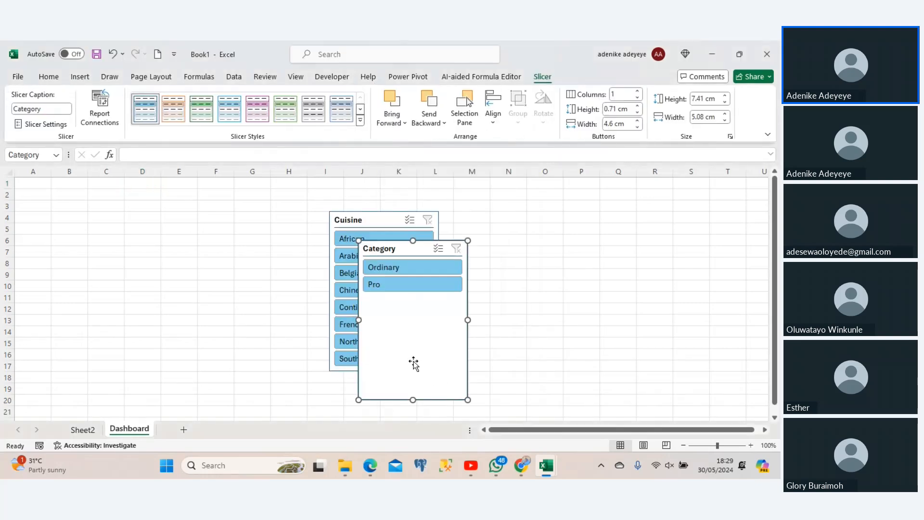
Place the Cuisine slicer at cell A1 of the Dashboard sheet and the Category slicer directly beneath it, then deselect them.
left_click_drag(357, 221, 45, 192)
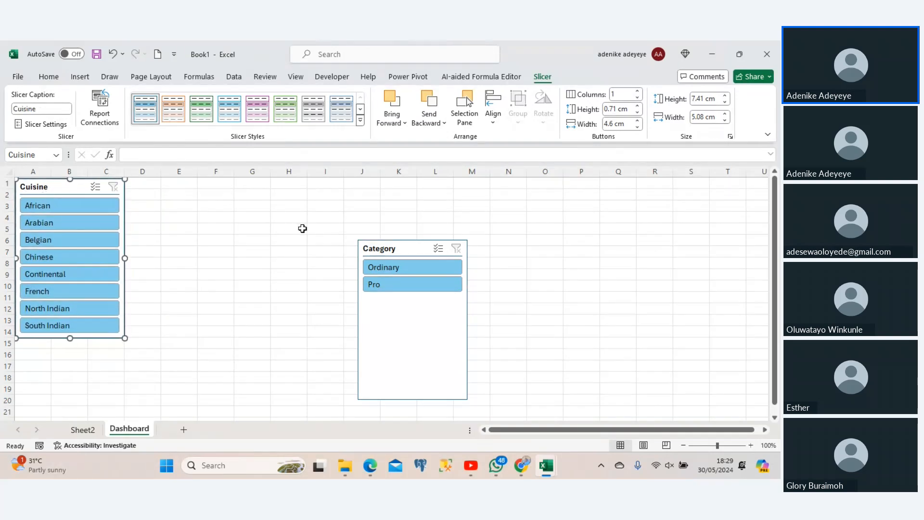
left_click_drag(363, 256, 39, 349)
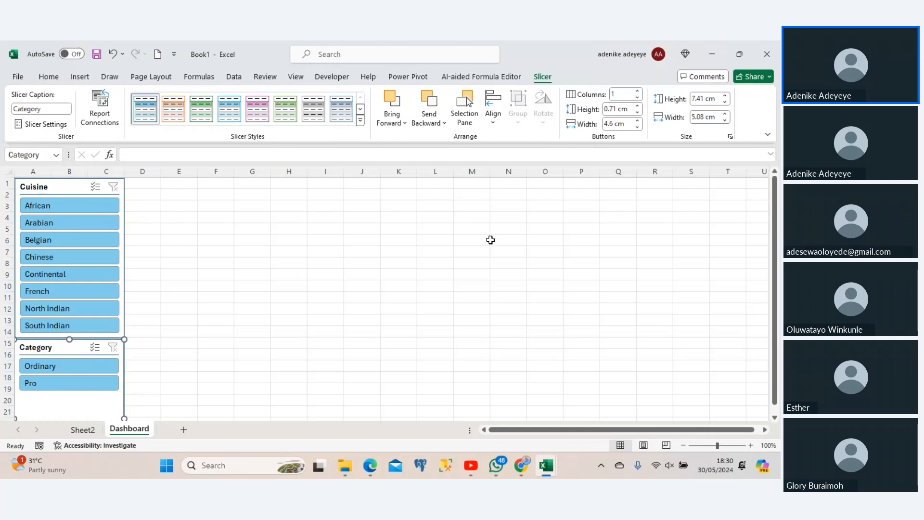
left_click_drag(777, 200, 778, 234)
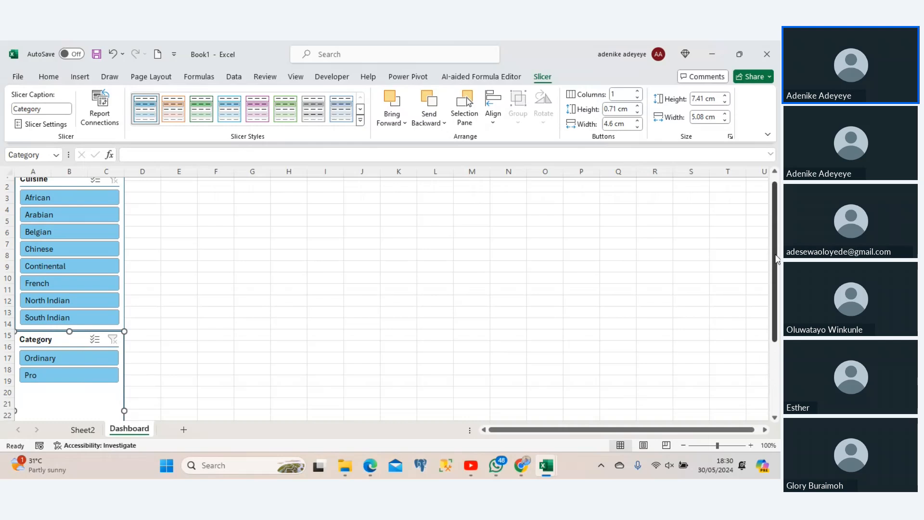
left_click_drag(776, 259, 776, 250)
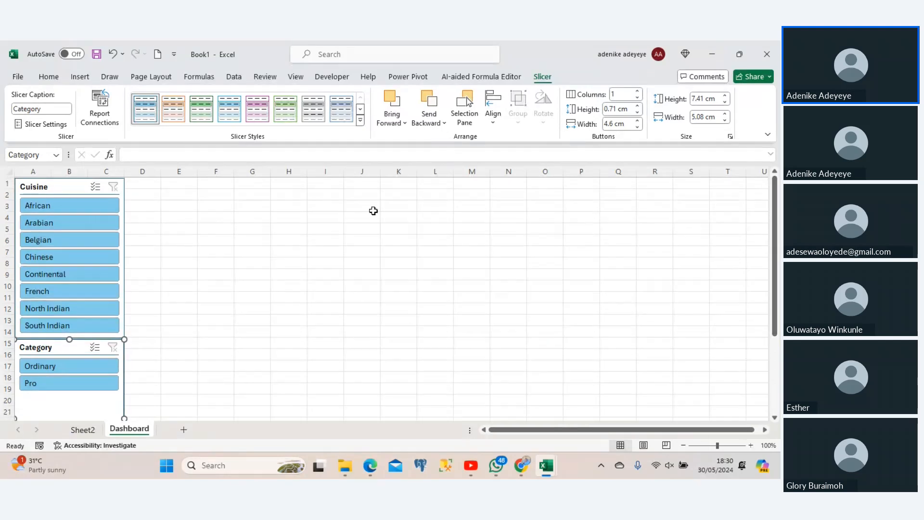
left_click(137, 187)
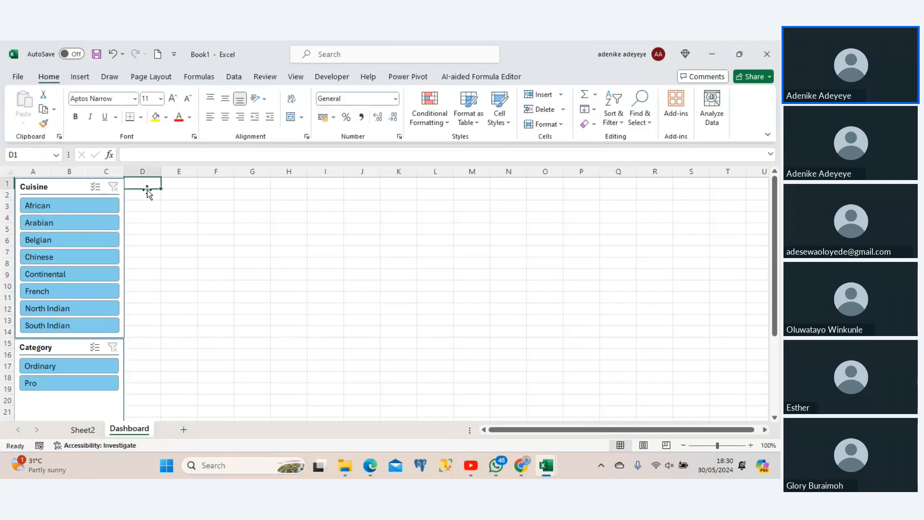
Widen the Average Order Amount column chart on Sheet2 to about column L.
left_click(80, 431)
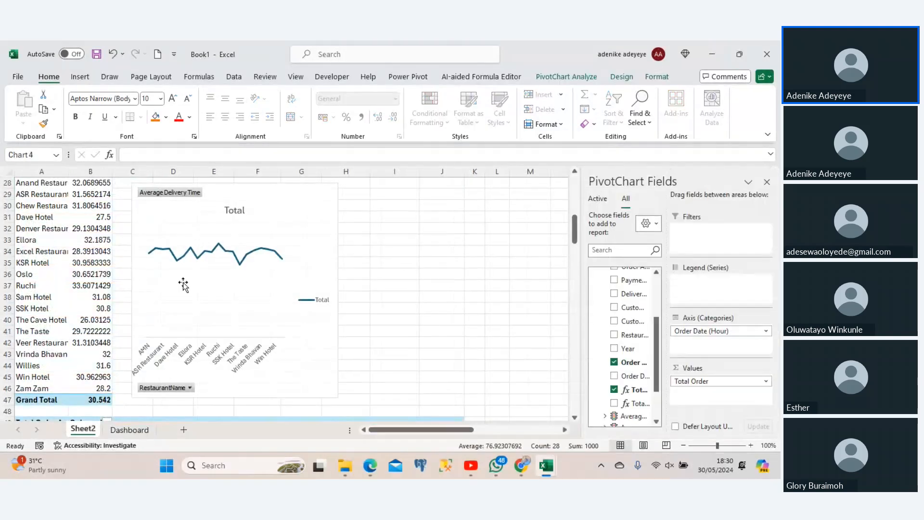
left_click(184, 285)
left_click_drag(575, 237, 574, 226)
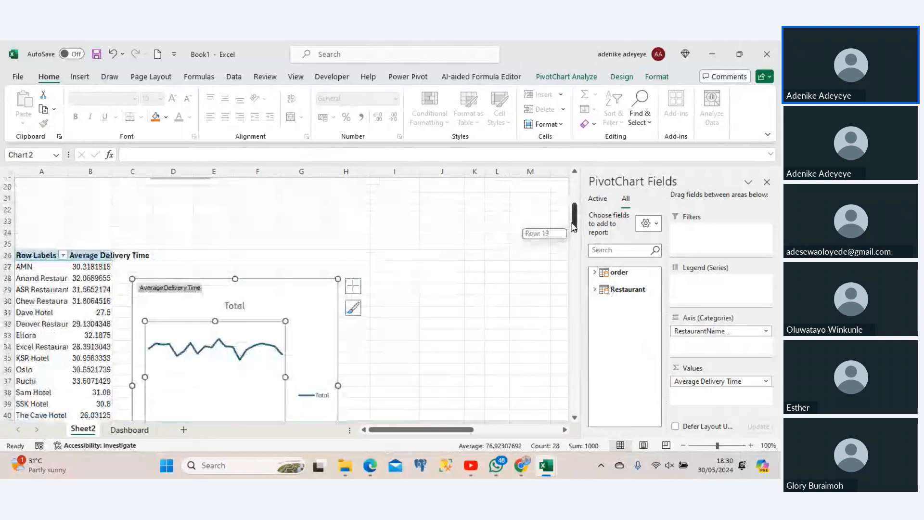
left_click_drag(574, 226, 561, 189)
left_click(363, 254)
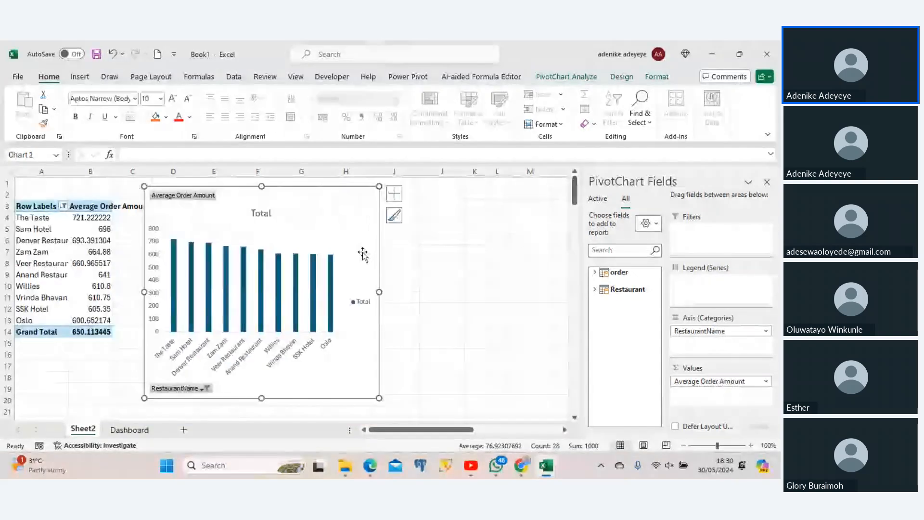
left_click_drag(379, 292, 516, 278)
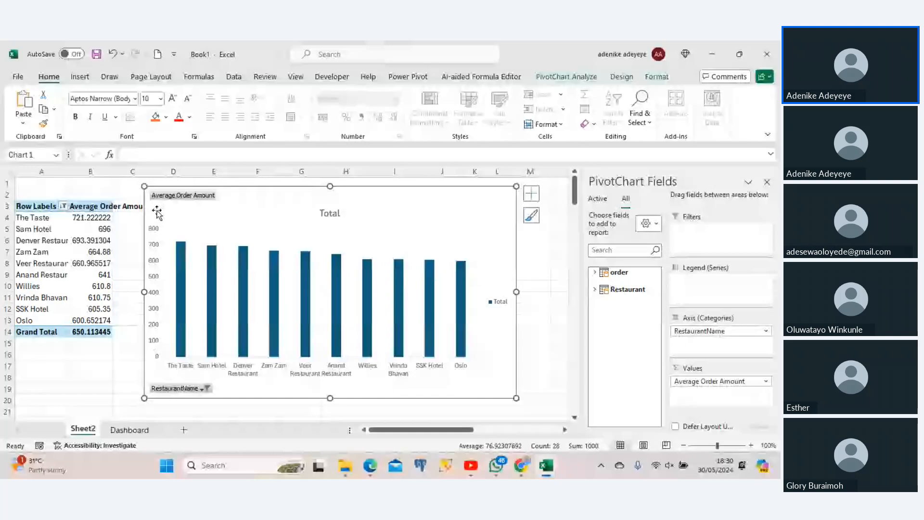
Copy the Average Order Amount chart to the Dashboard sheet, placing it beside the slicers from about row 6 in column D.
double_click(145, 194)
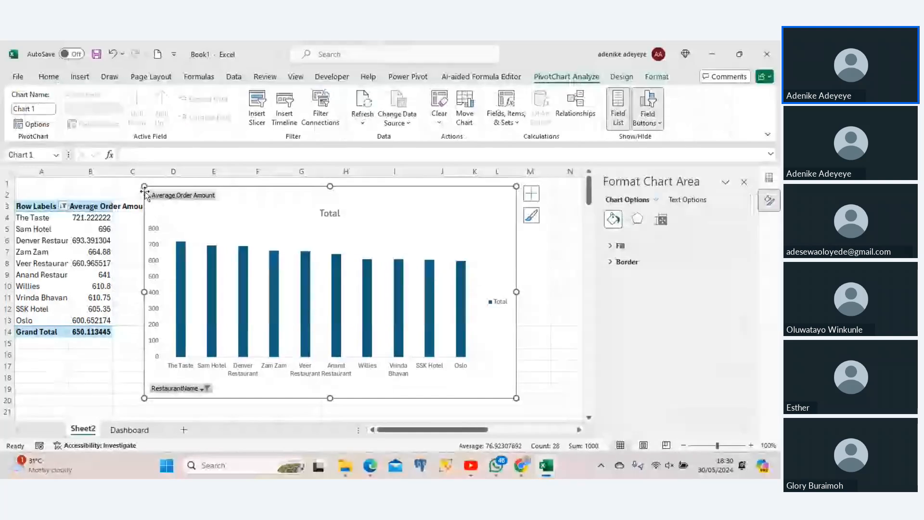
left_click(138, 433)
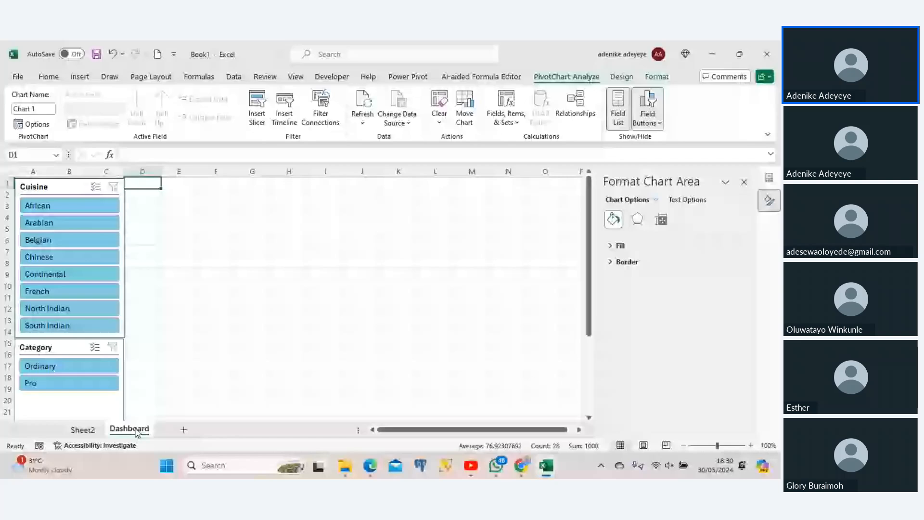
left_click(152, 239)
key("ctrl+v")
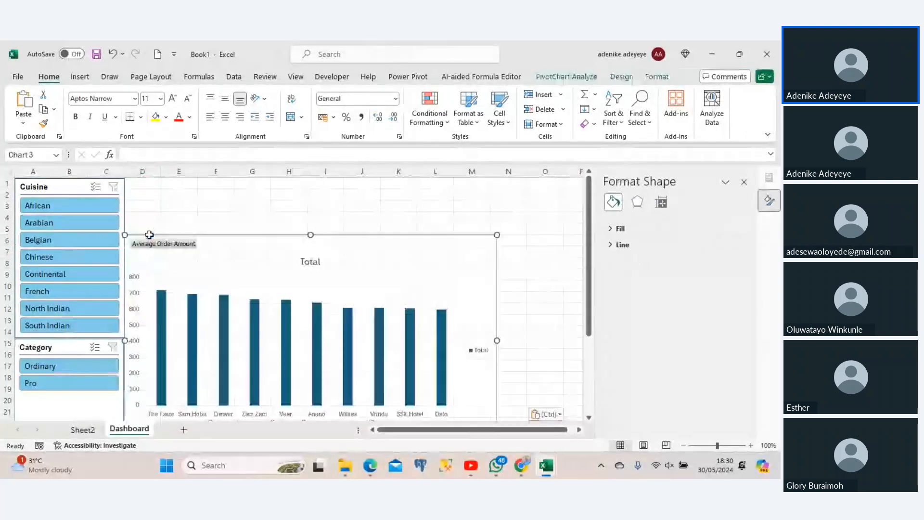
left_click(149, 234)
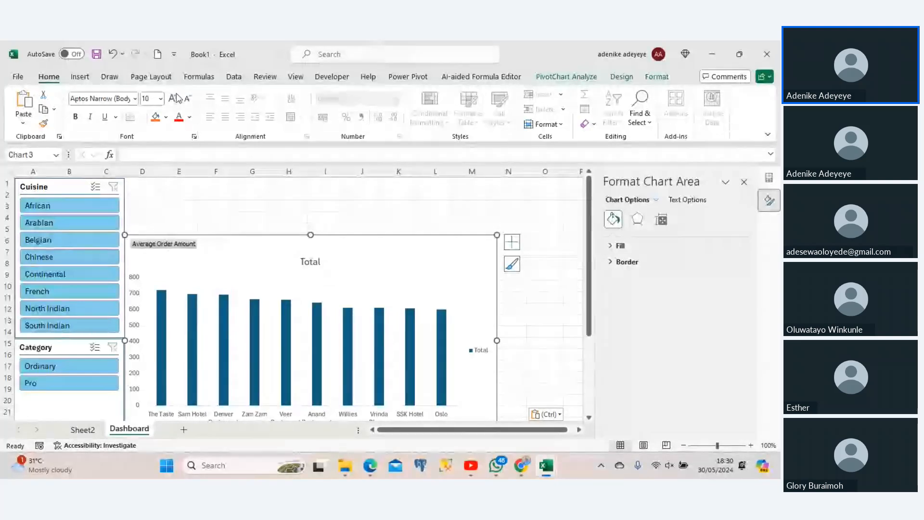
Insert a rectangle about 2.6 cm high and 7.2 cm wide at D1, filling the space above the Dashboard chart.
left_click(80, 77)
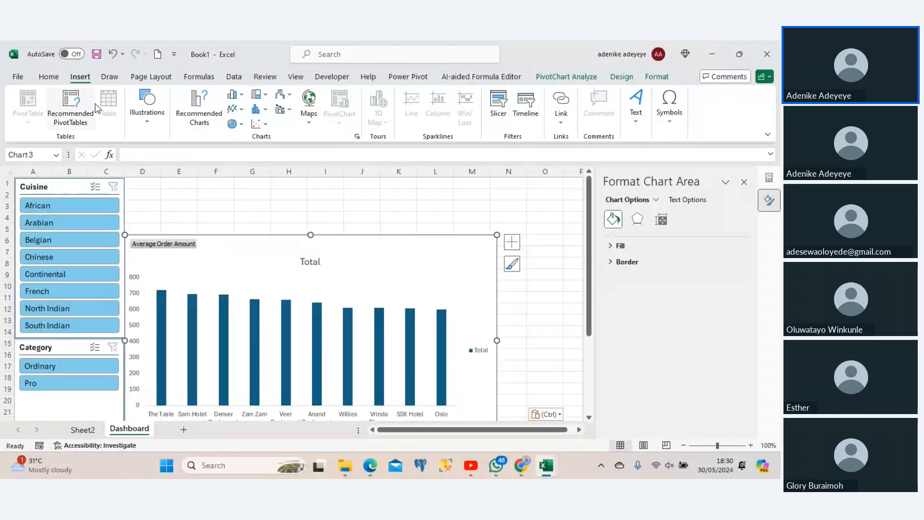
left_click(149, 115)
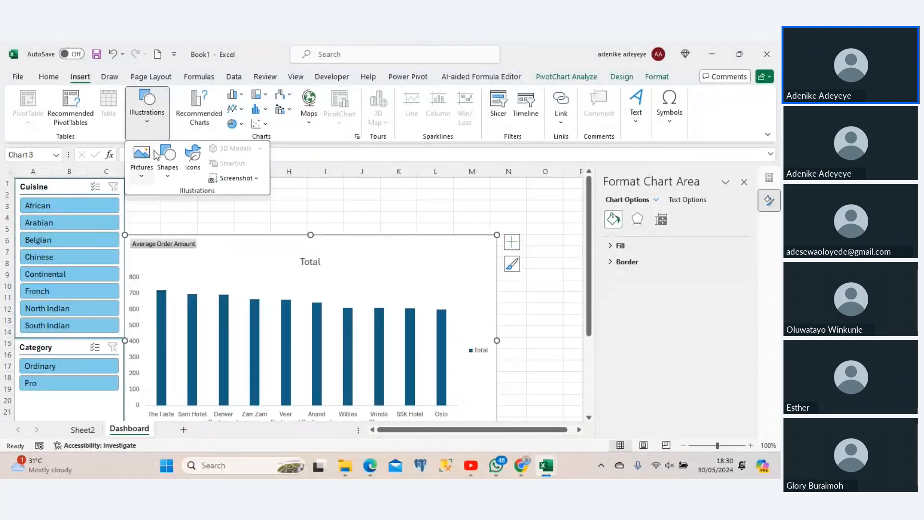
left_click(167, 158)
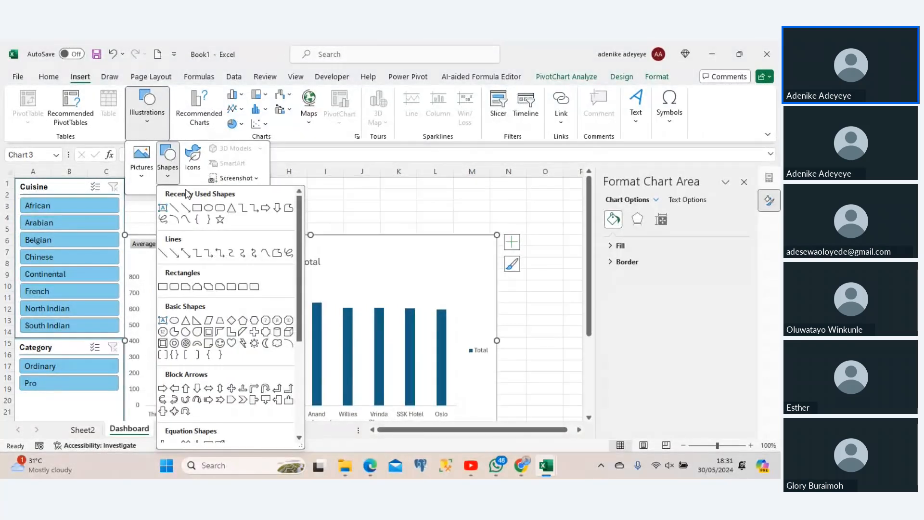
left_click(198, 208)
left_click(134, 196)
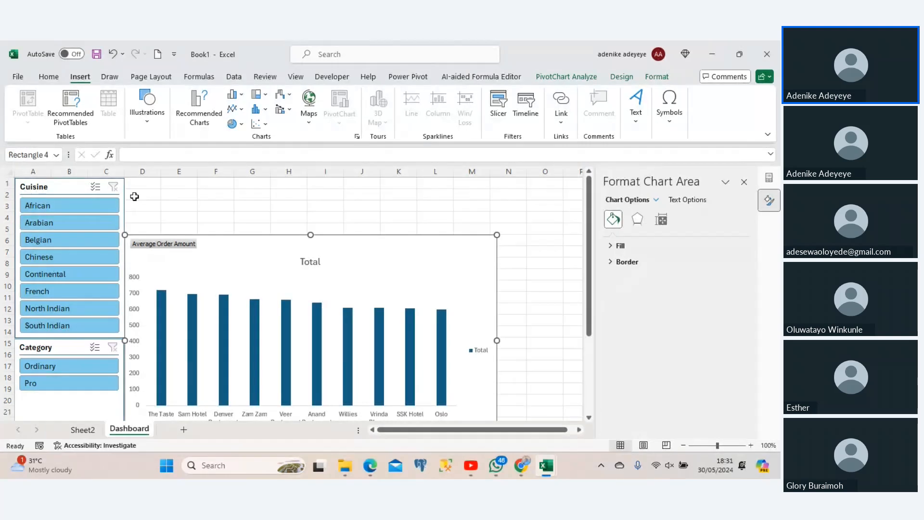
left_click_drag(157, 199, 282, 210)
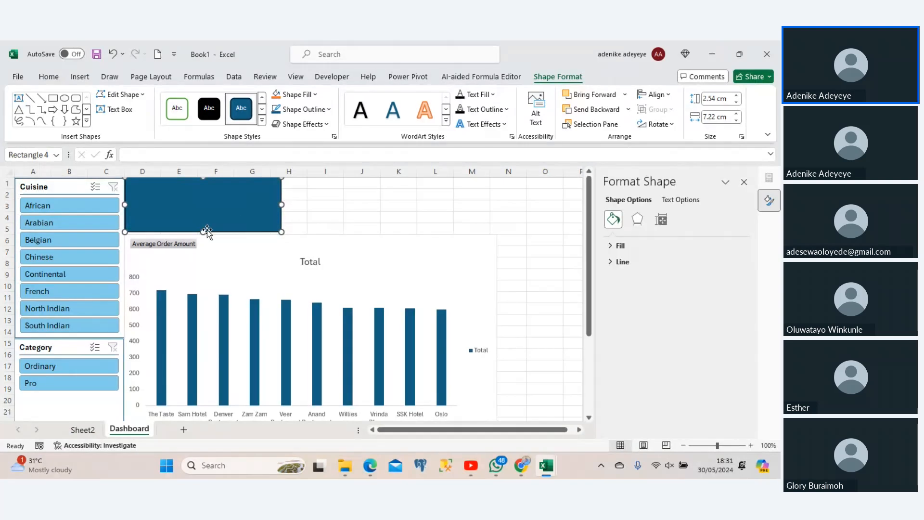
left_click_drag(202, 231, 201, 233)
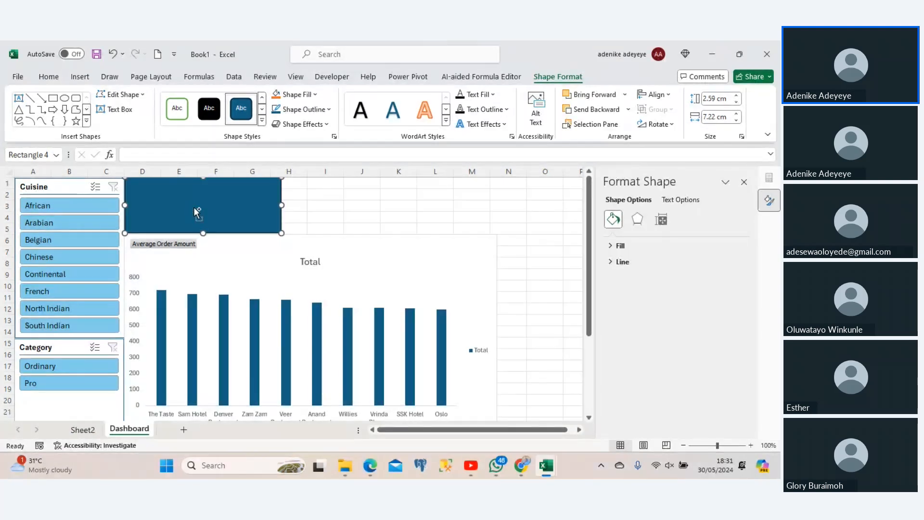
Make two copies of the rectangle and line them up side by side with it in a row above the chart.
key("ctrl+d")
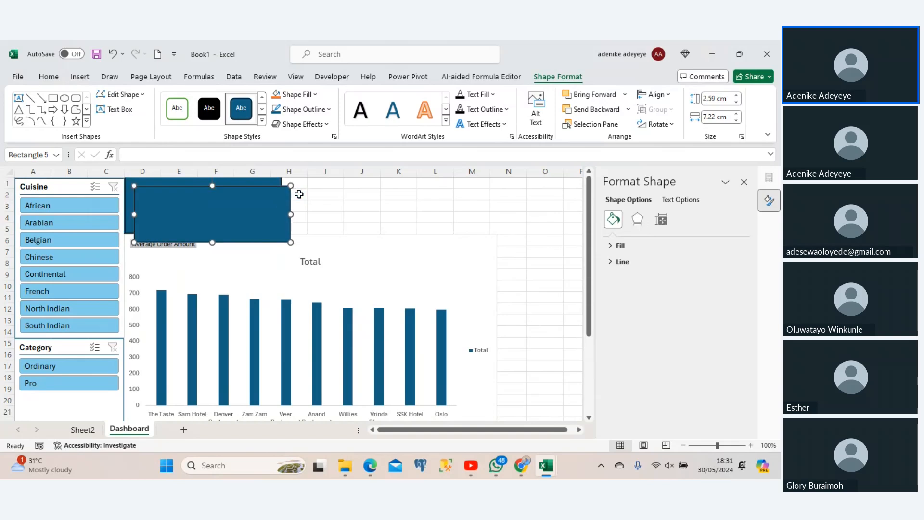
left_click_drag(259, 200, 408, 194)
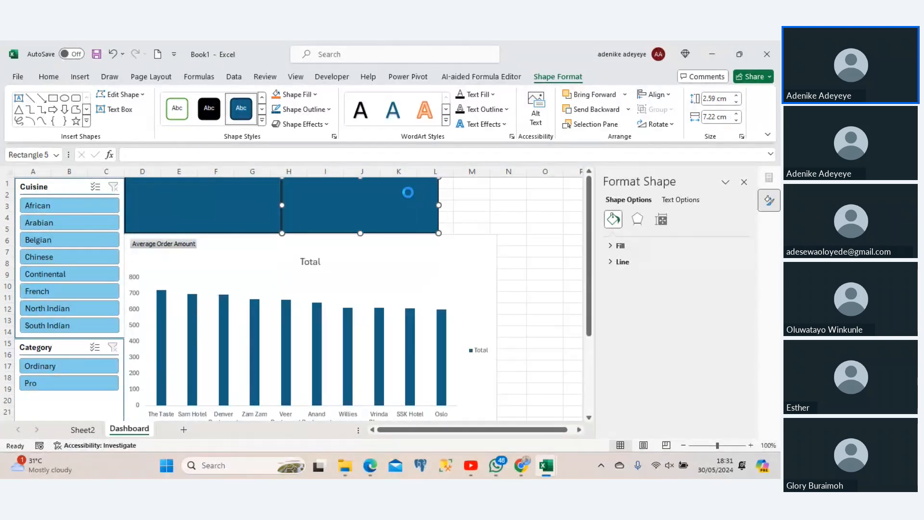
left_click(454, 198)
key("ctrl+v")
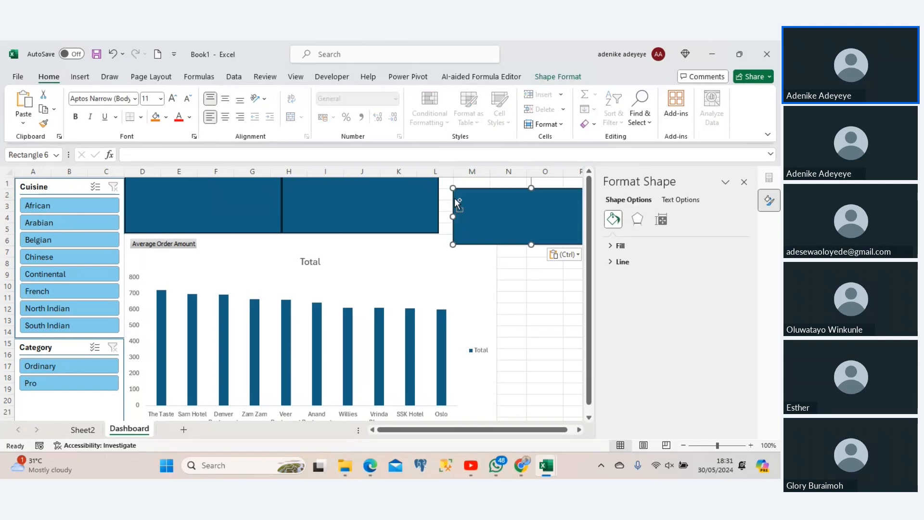
left_click_drag(460, 201, 448, 187)
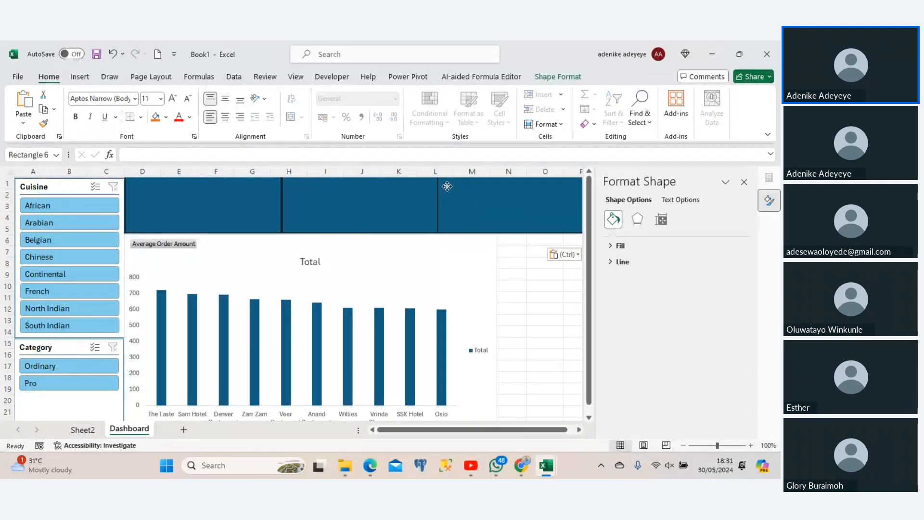
Widen the Average Order Amount chart on the Dashboard to span the row of three rectangles.
left_click(468, 283)
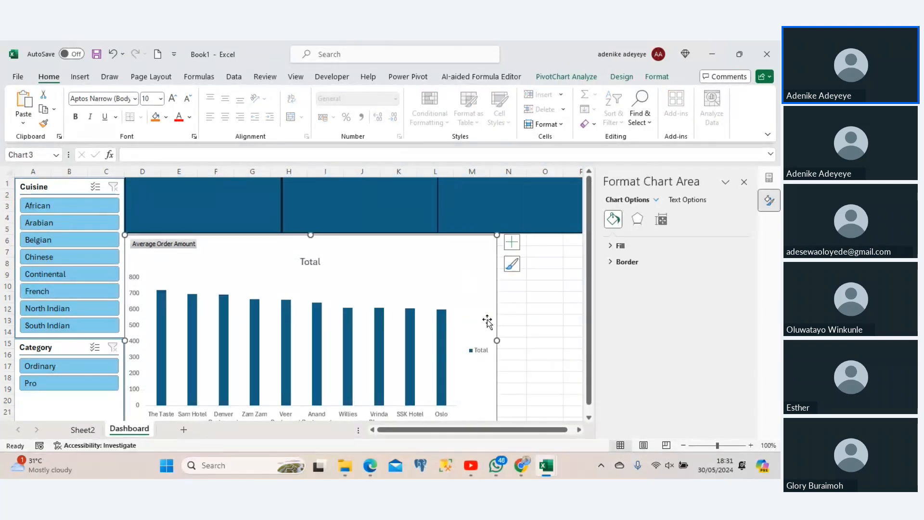
left_click_drag(494, 338, 448, 314)
left_click_drag(519, 430, 443, 438)
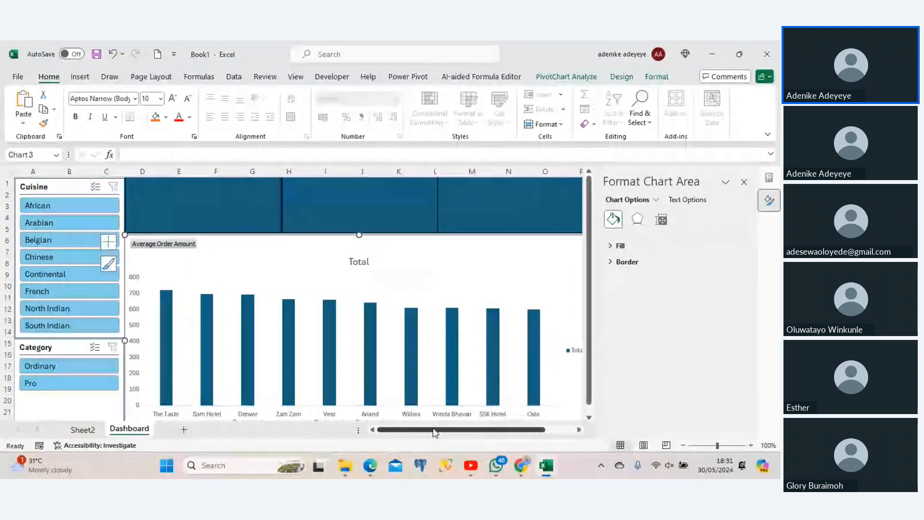
Label the first rectangle, next to the Cuisine slicer, Total Order.
left_click(219, 213)
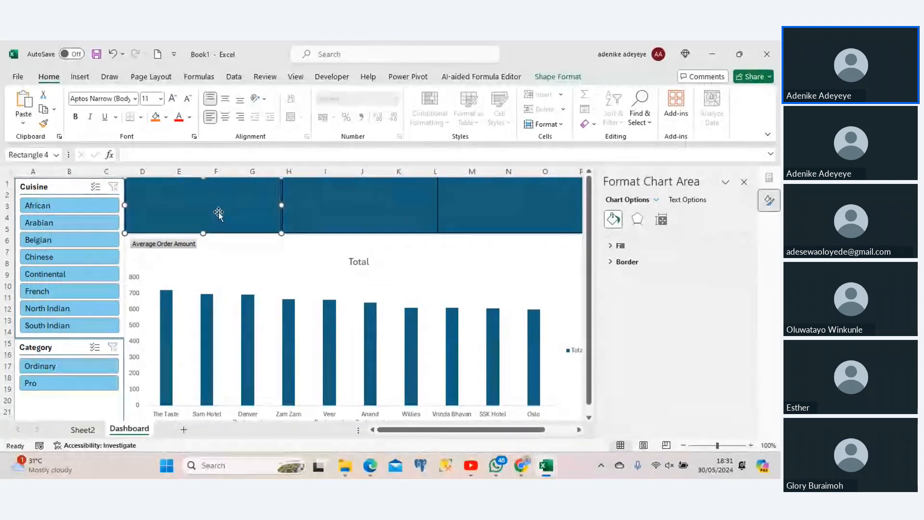
type("To")
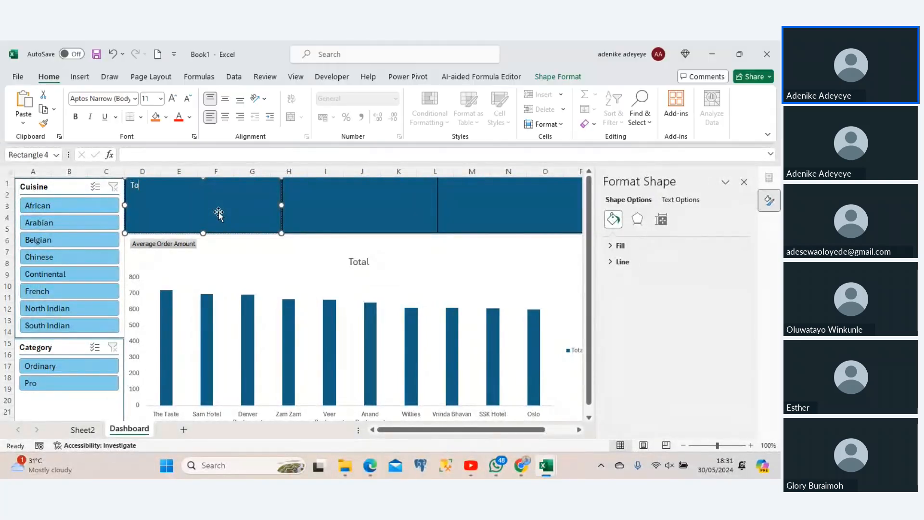
type("tal Order")
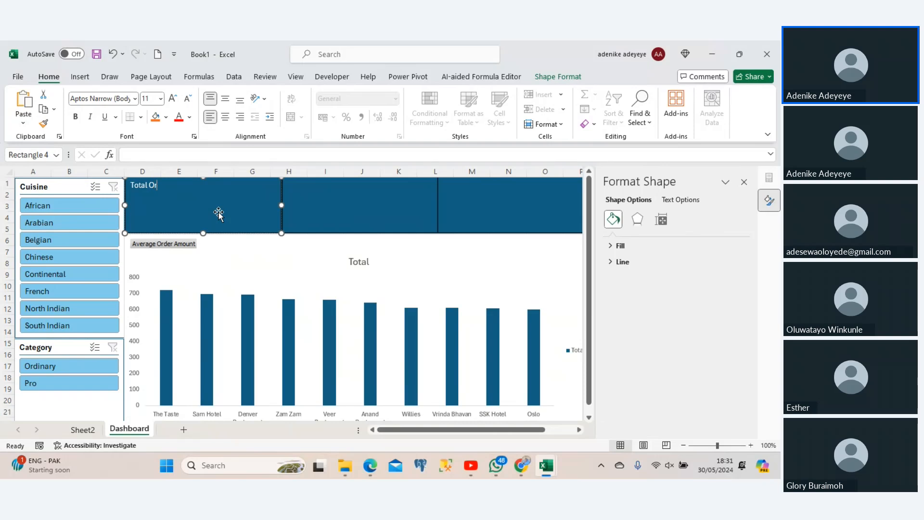
Label the middle rectangle Average Customer Rating - Food.
left_click(310, 201)
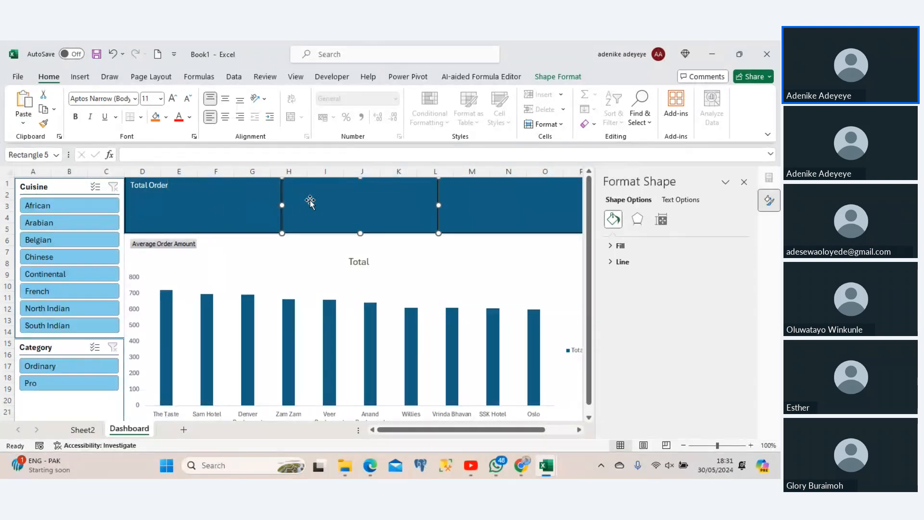
type("Average Cis")
key("BackSpace")
type("tomer")
key("BackSpace")
key("BackSpace")
key("BackSpace")
key("BackSpace")
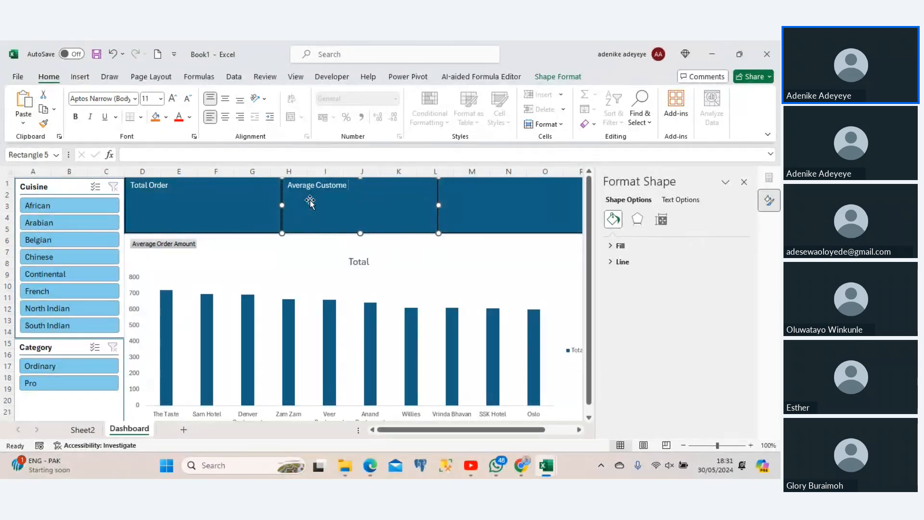
type("R")
type("at")
type("ing - F")
type("OOD")
type("ood")
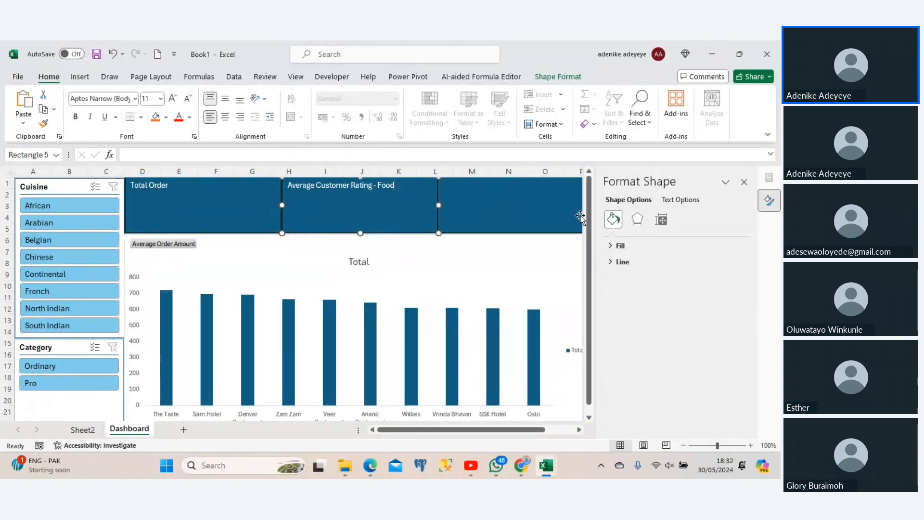
Copy the Average Delivery Time line chart from Sheet2.
left_click_drag(588, 215, 587, 228)
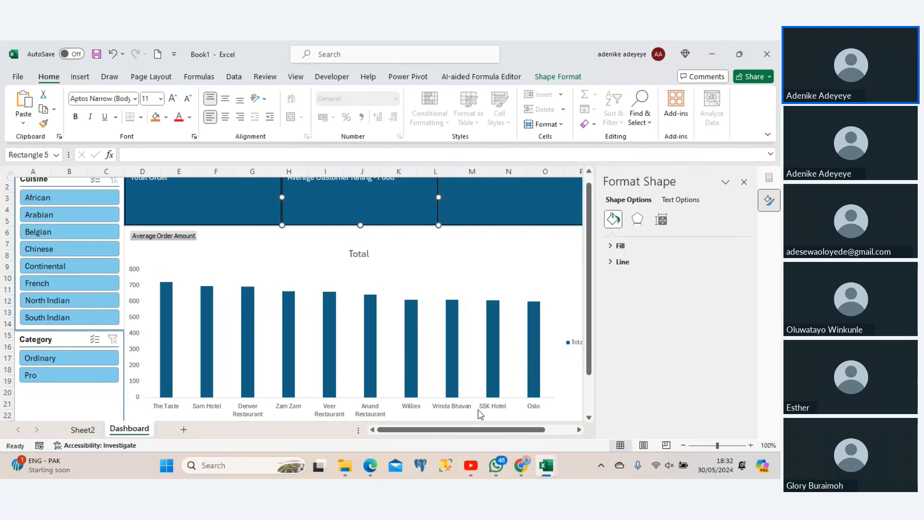
left_click(468, 392)
left_click_drag(588, 364, 587, 400)
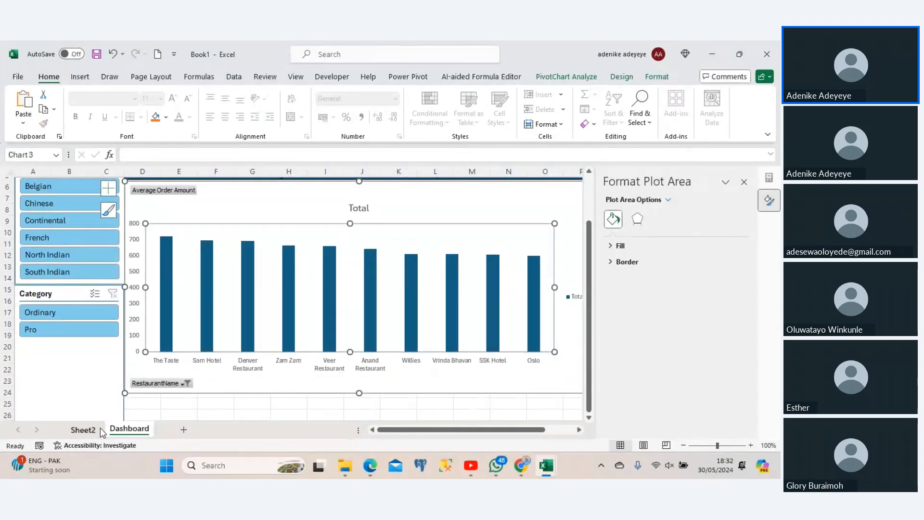
left_click(83, 428)
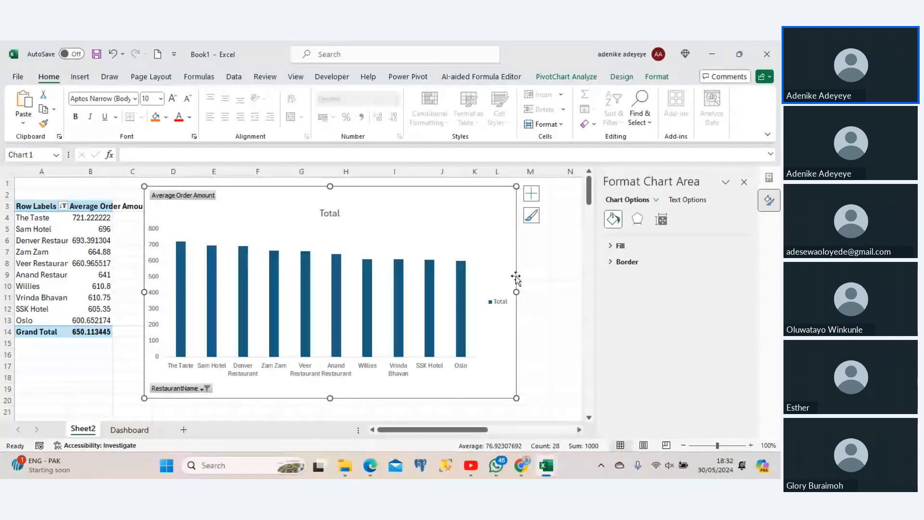
left_click_drag(588, 193, 591, 229)
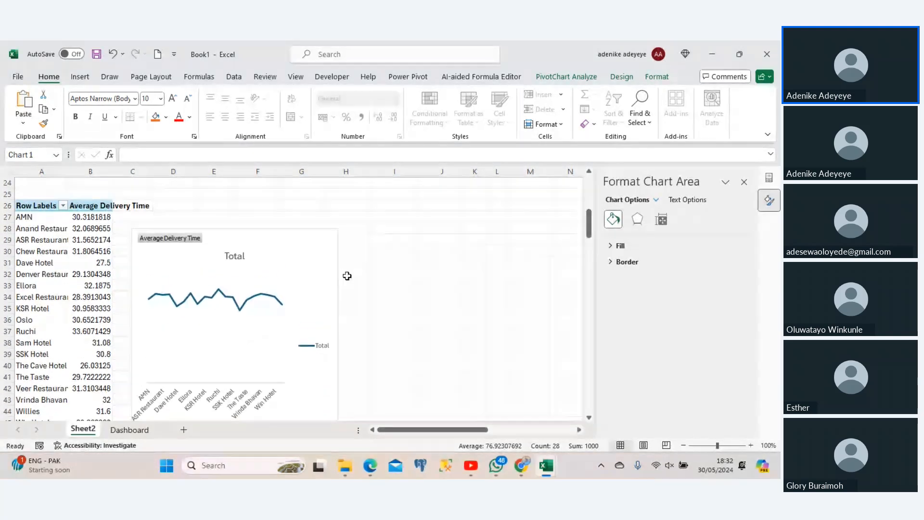
left_click(277, 289)
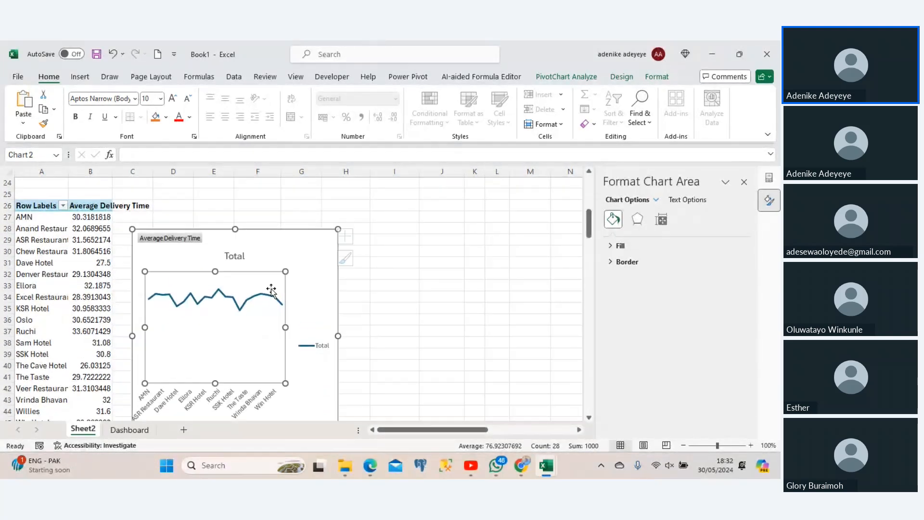
left_click(297, 246)
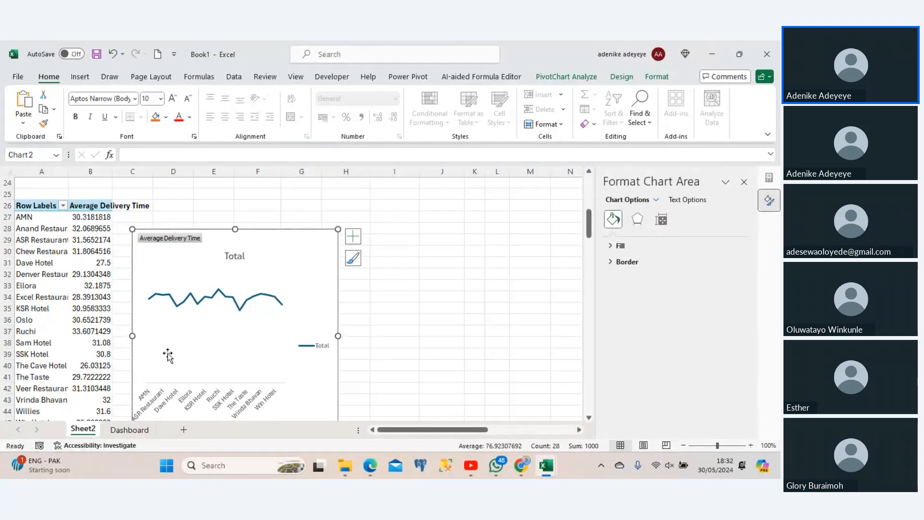
Paste the copied Average Delivery Time chart on the Dashboard at cell D25, below the Average Order Amount chart.
left_click(129, 430)
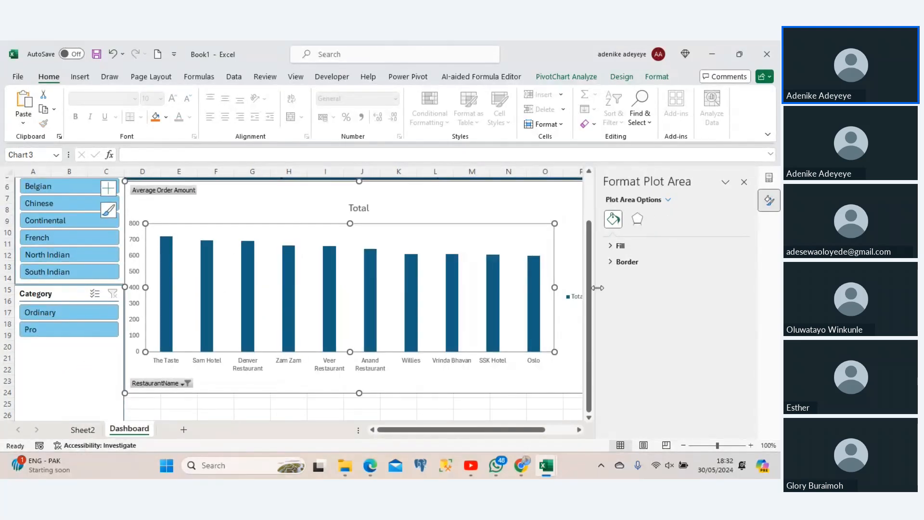
left_click_drag(591, 288, 594, 356)
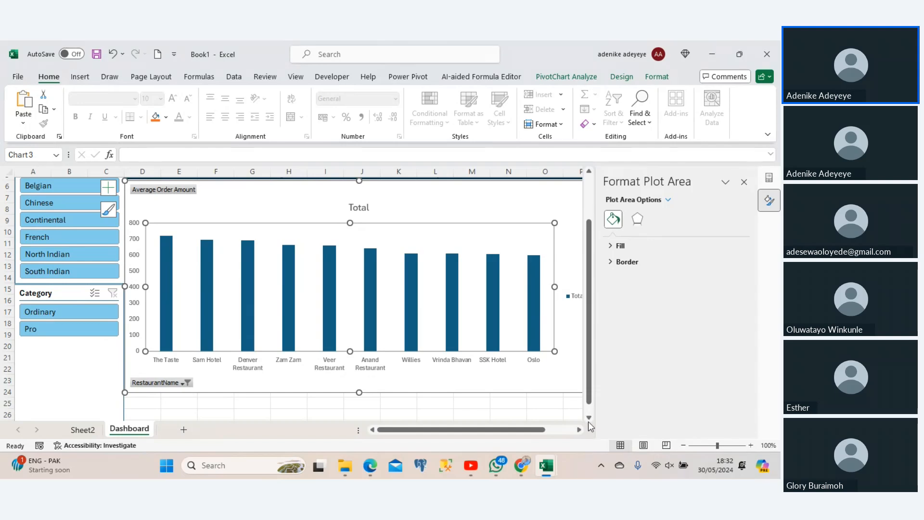
left_click(588, 418)
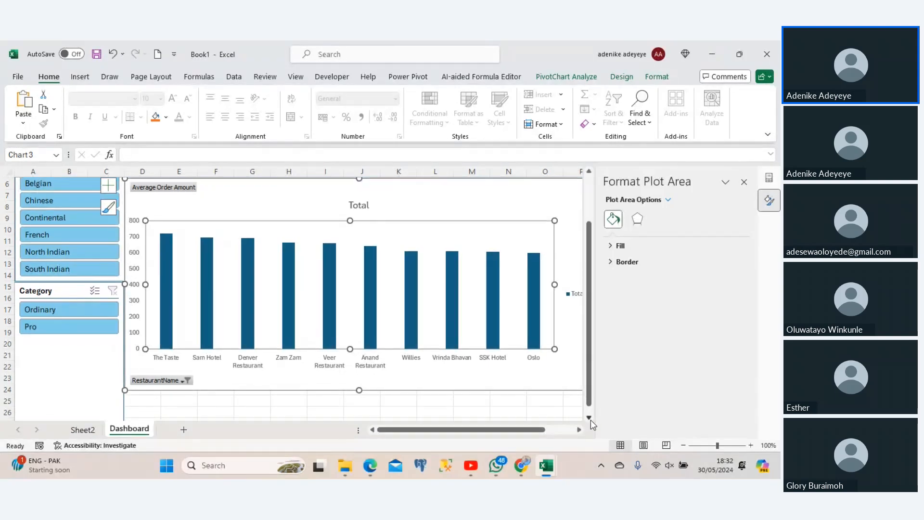
left_click(745, 183)
scroll(578, 370, "down", 1)
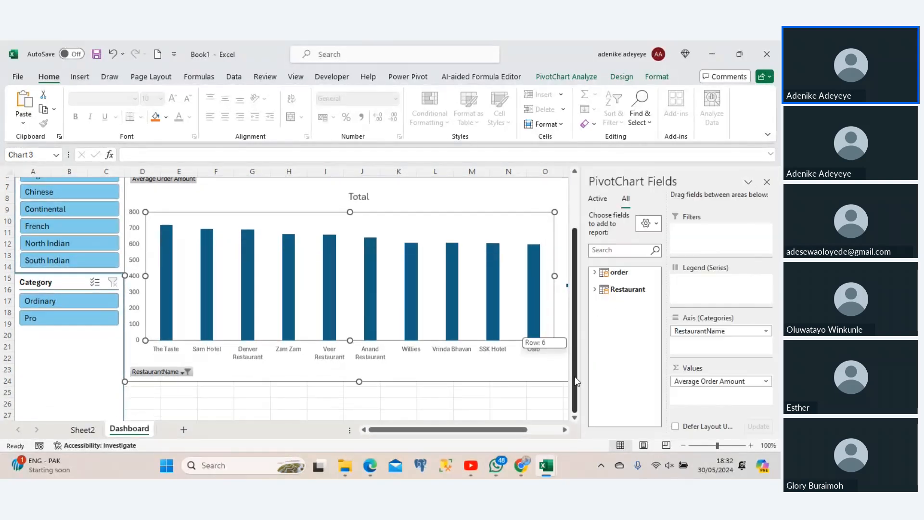
left_click(139, 393)
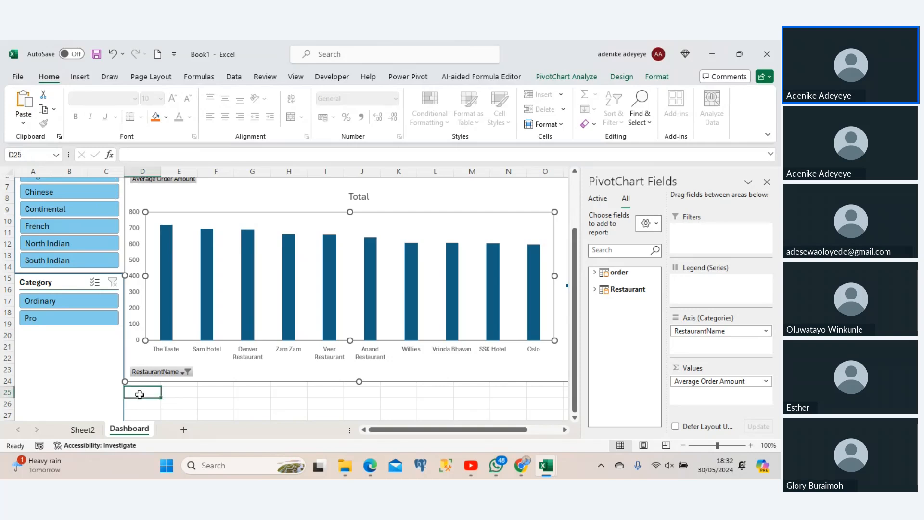
key("ctrl+v")
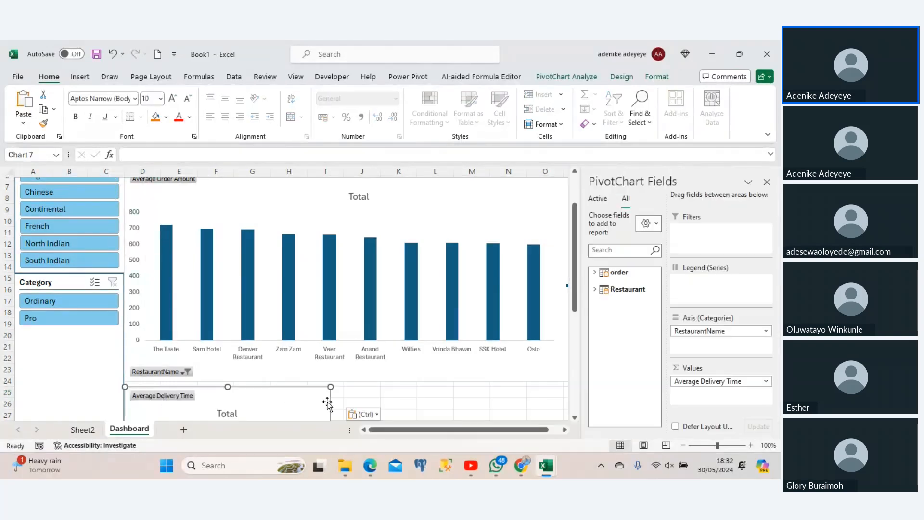
Copy the hourly Total Order line chart from Sheet2 and paste it on the Dashboard beside the Average Delivery Time chart.
left_click(72, 431)
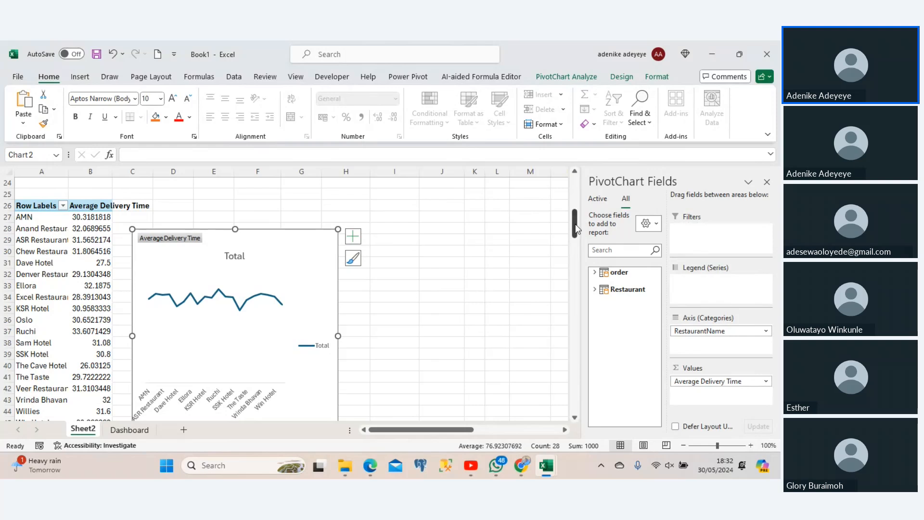
left_click_drag(576, 229, 576, 309)
left_click(318, 276)
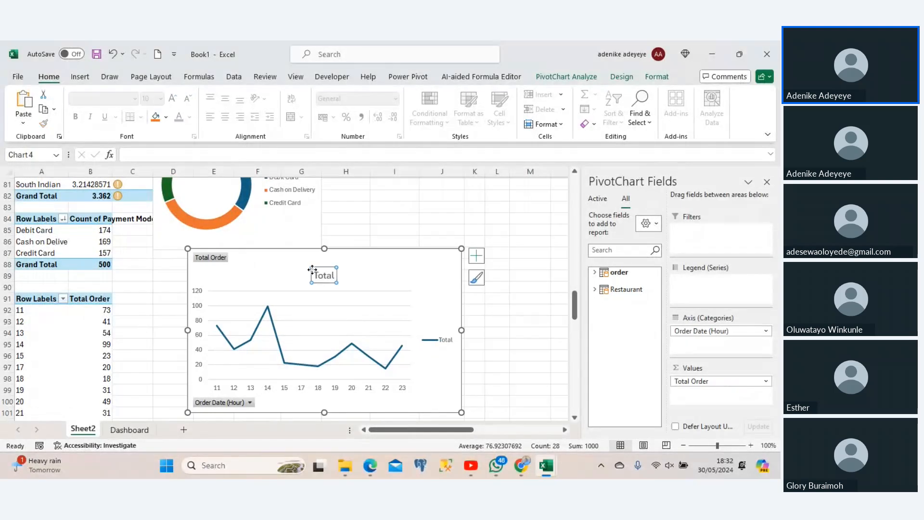
left_click(126, 429)
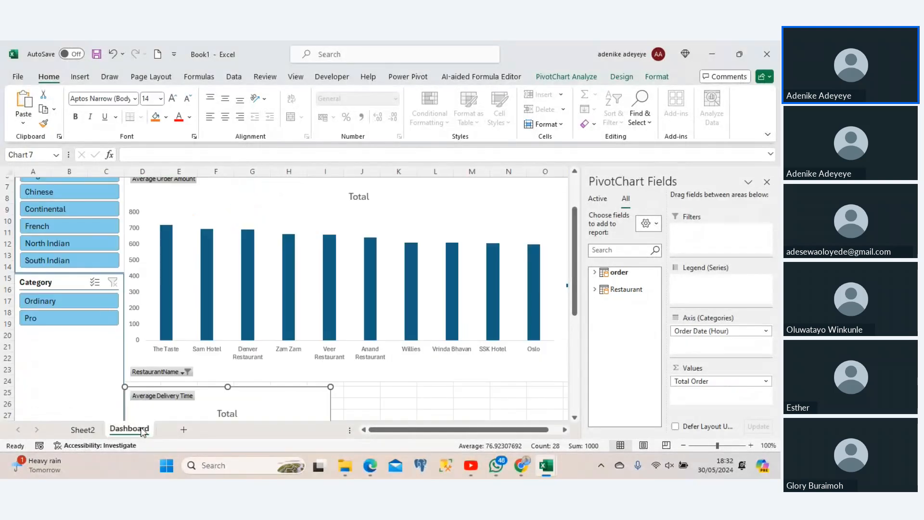
left_click(360, 393)
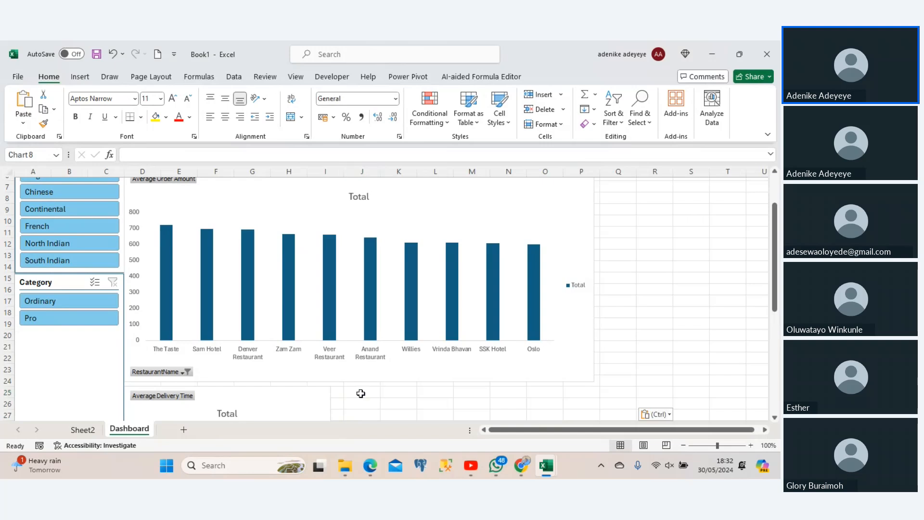
key("ctrl+v")
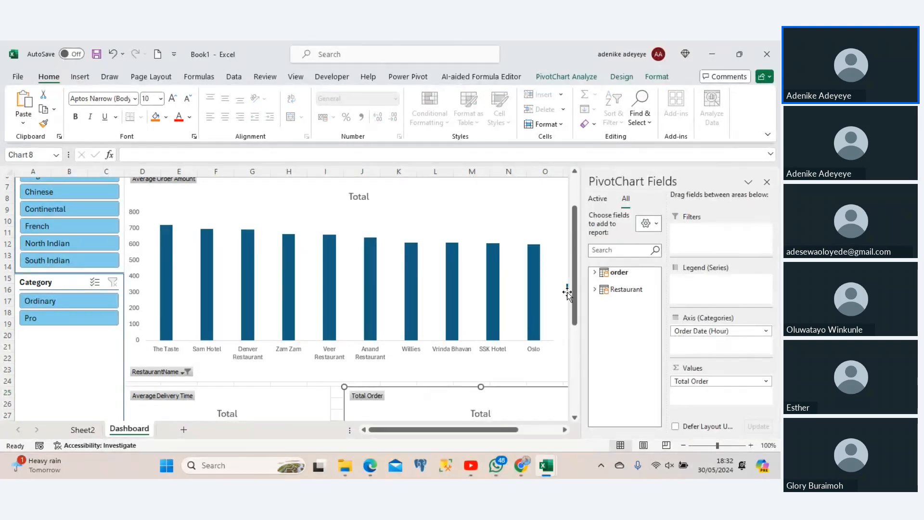
Resize the Total Order chart to meet the Average Delivery Time chart on one side and the outer edge of the chart above on the other.
left_click_drag(572, 292, 570, 388)
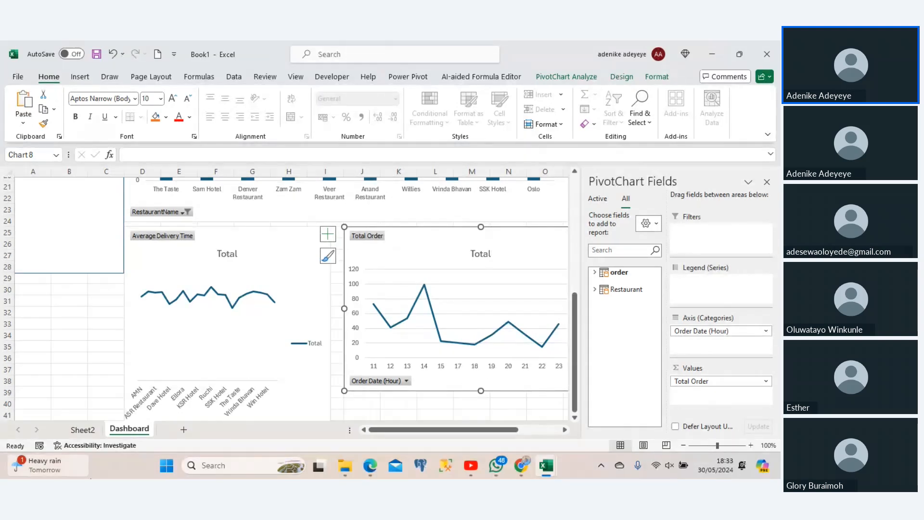
mouse_move(53, 465)
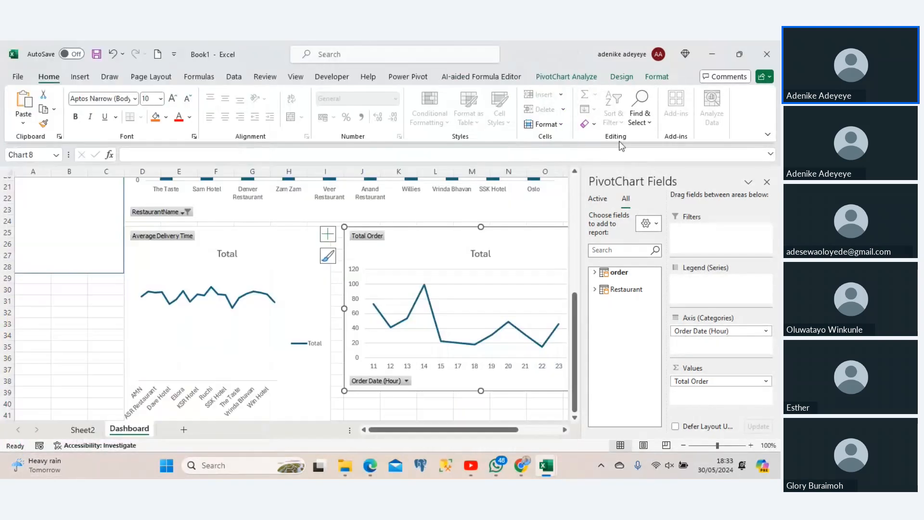
left_click_drag(343, 307, 331, 308)
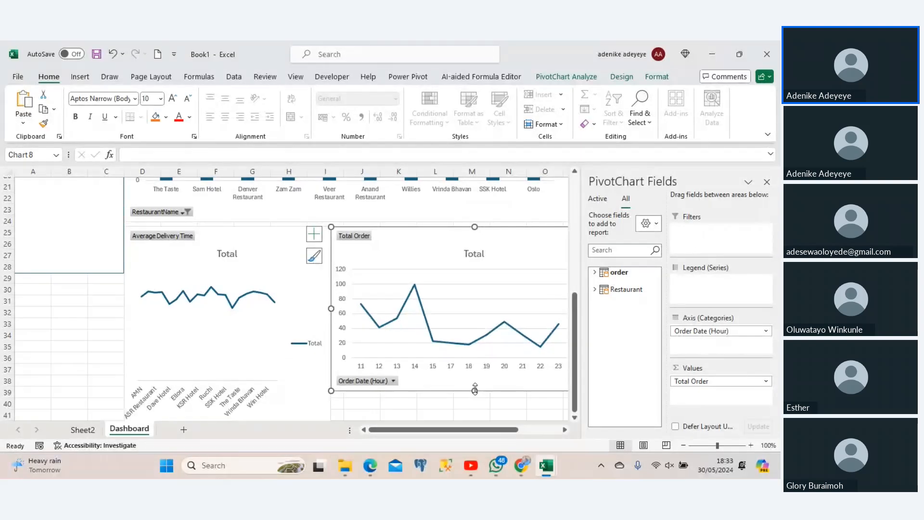
left_click_drag(451, 427, 474, 429)
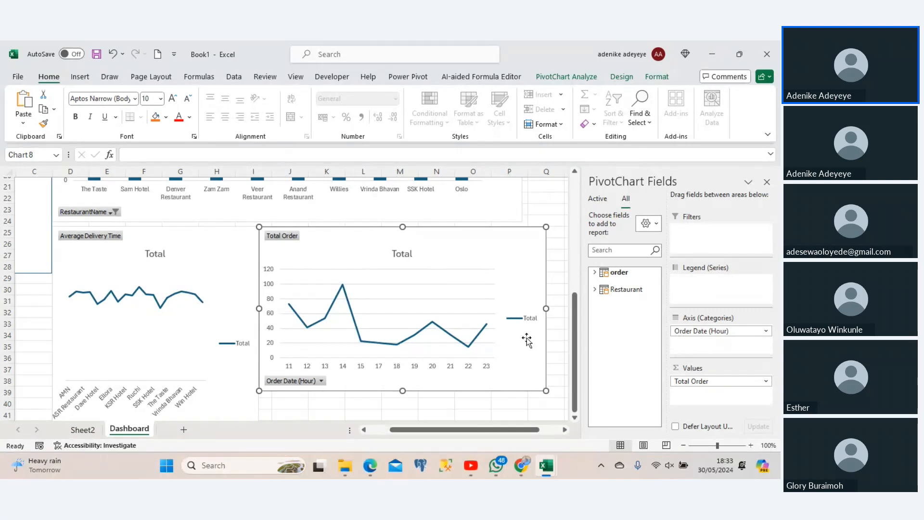
left_click_drag(547, 308, 525, 307)
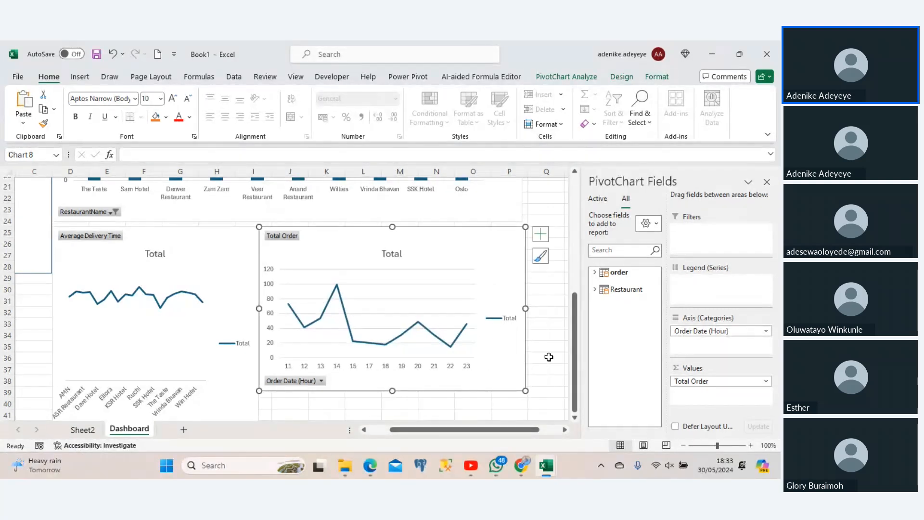
Label the third rectangle on the Dashboard Average Customer Rating - Deliveriy.
left_click_drag(575, 373, 546, 236)
left_click(400, 192)
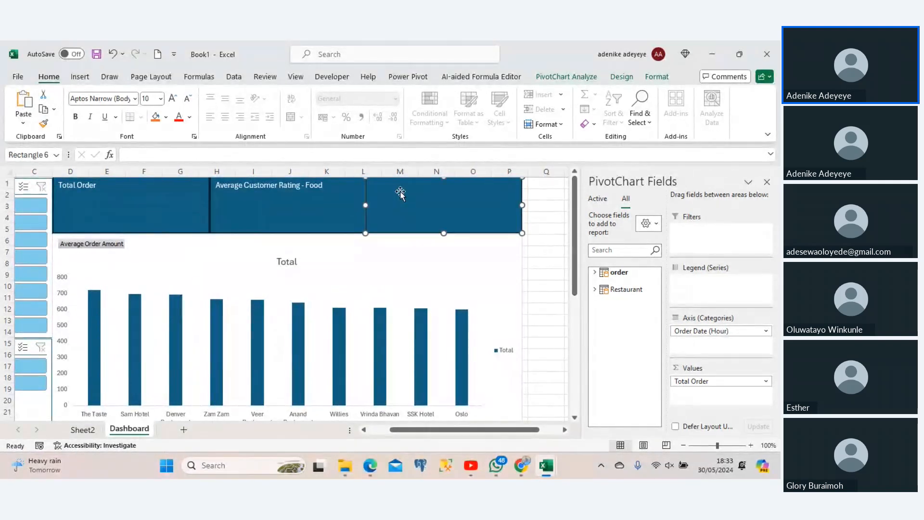
type("Av")
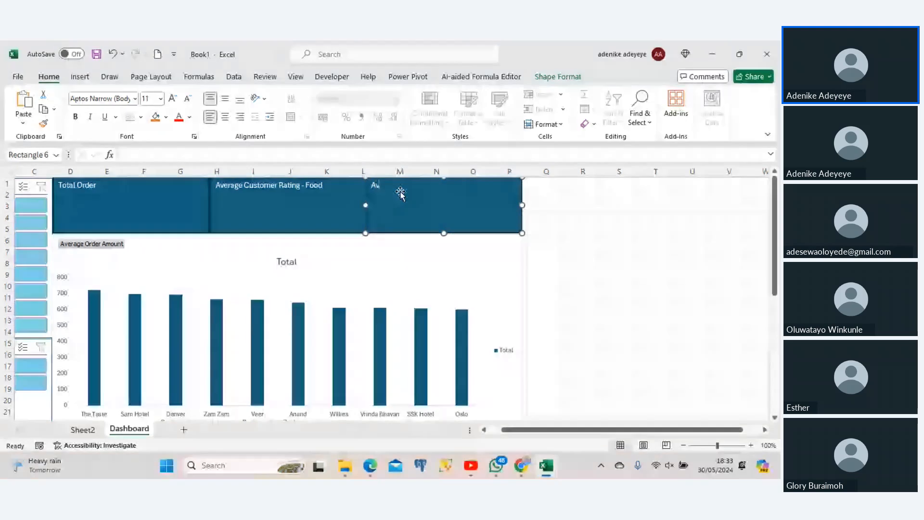
type("erage")
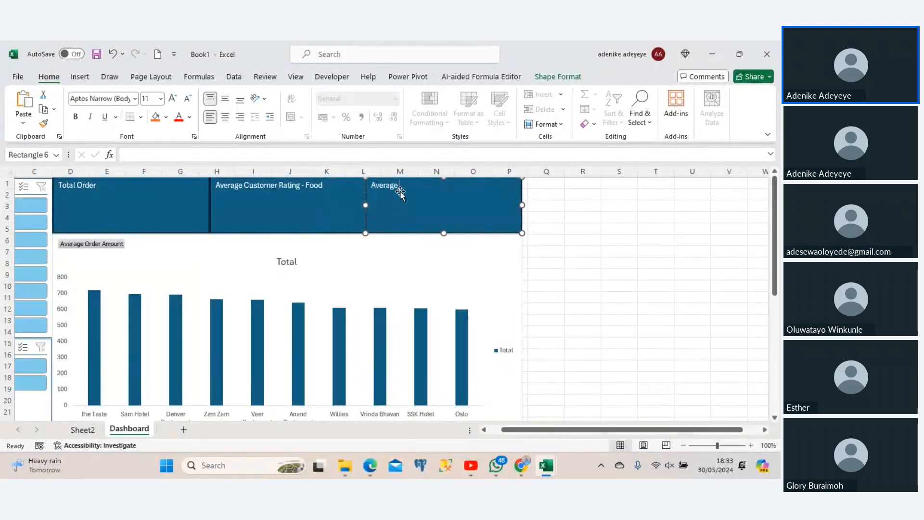
type(" Customer Rating - Deliv")
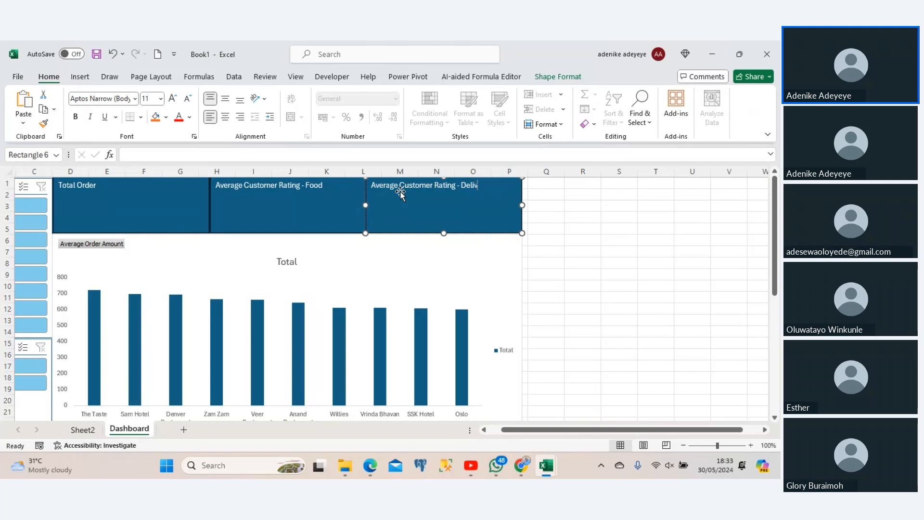
type("eriy")
Connect the Cuisine slicer on the Dashboard to PivotTable1 through PivotTable6 in its report connections.
left_click_drag(566, 432, 553, 432)
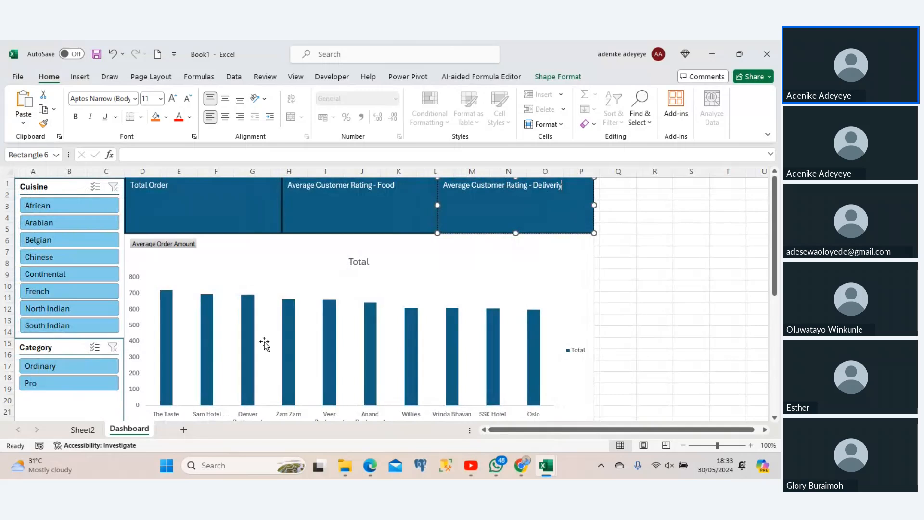
left_click(82, 189)
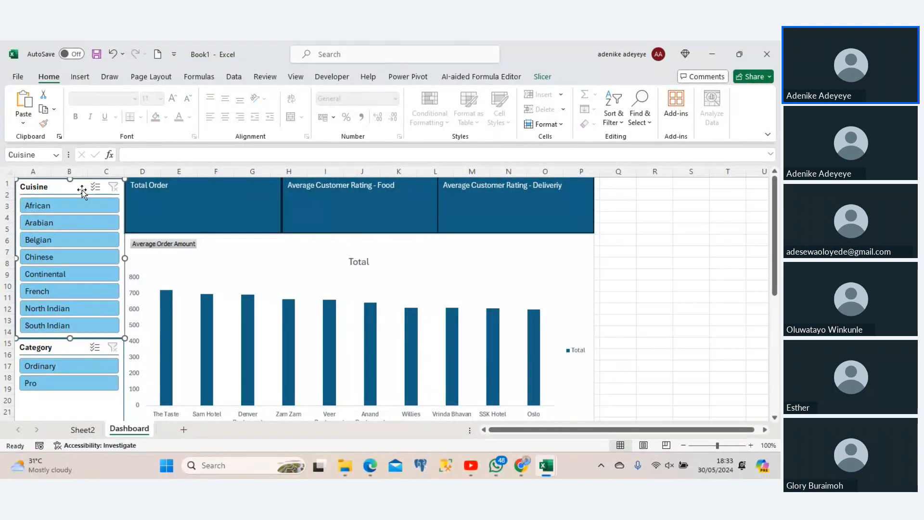
left_click(542, 77)
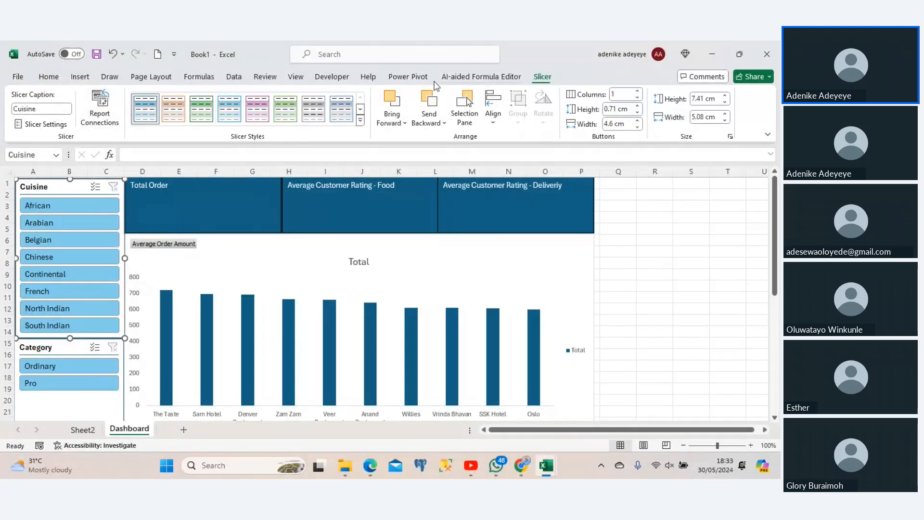
left_click(109, 106)
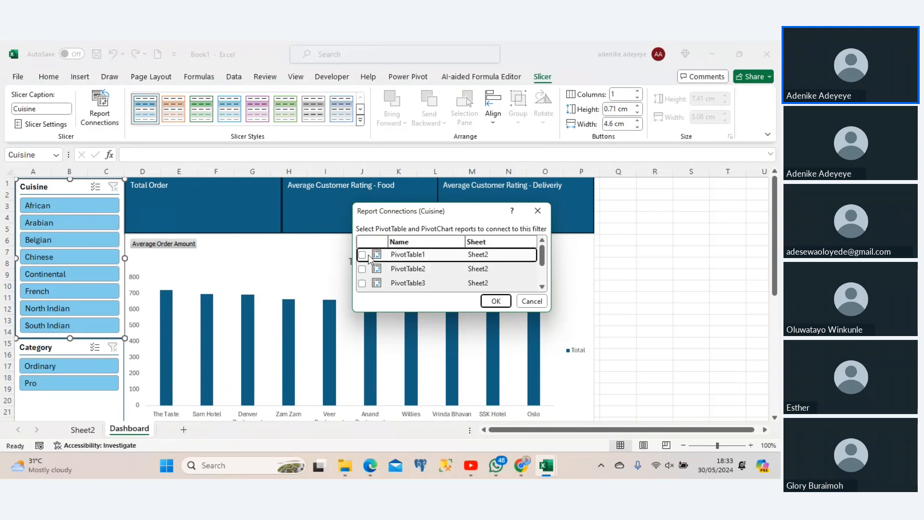
left_click(362, 254)
left_click(362, 269)
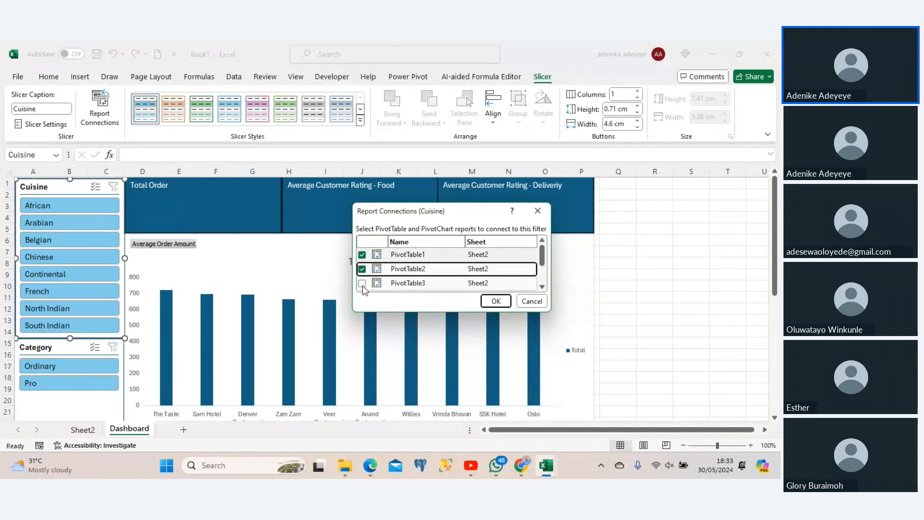
left_click(362, 283)
left_click_drag(543, 256, 545, 268)
left_click(362, 267)
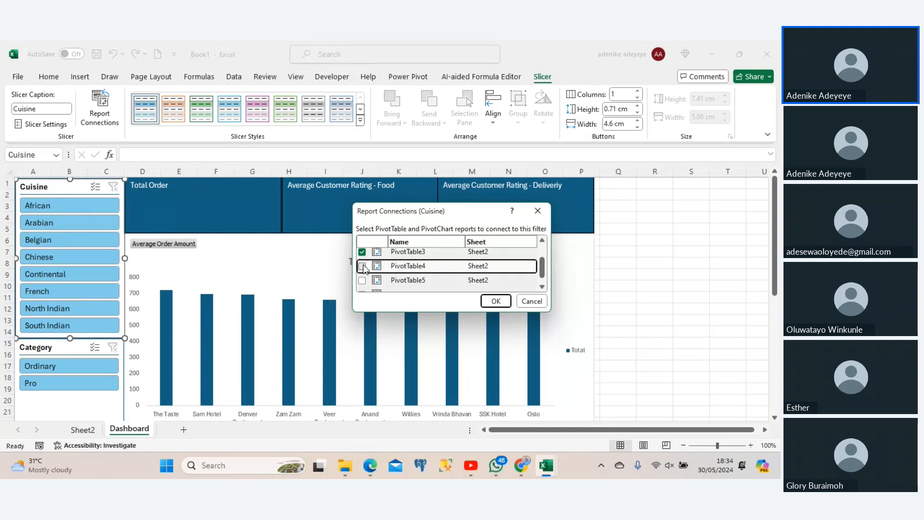
left_click(363, 278)
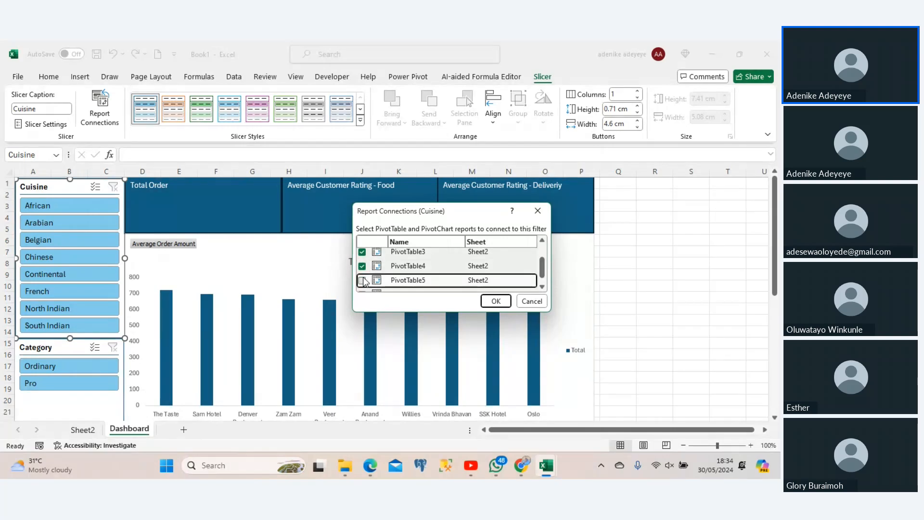
left_click_drag(542, 264, 542, 276)
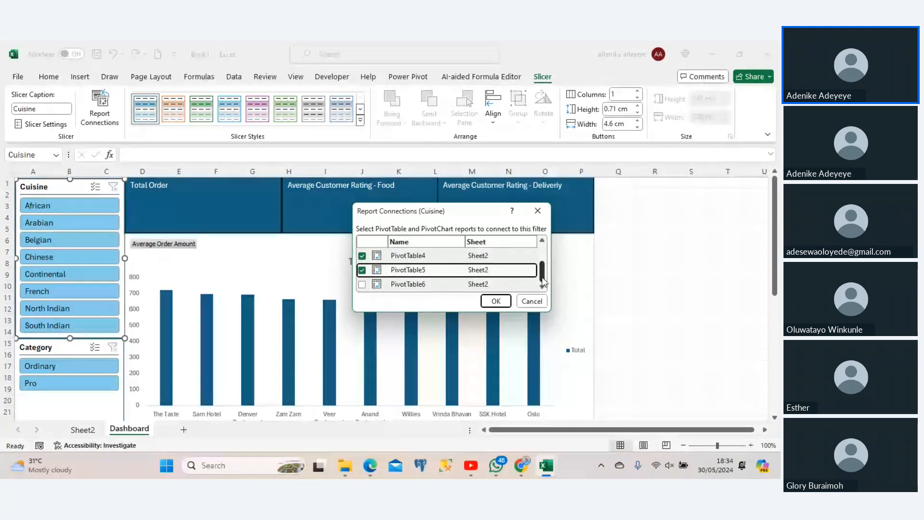
left_click(362, 285)
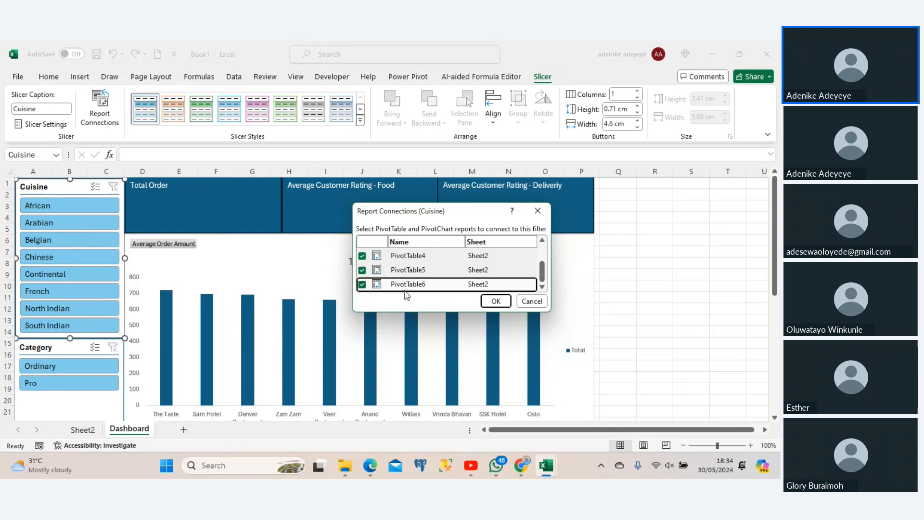
left_click(490, 301)
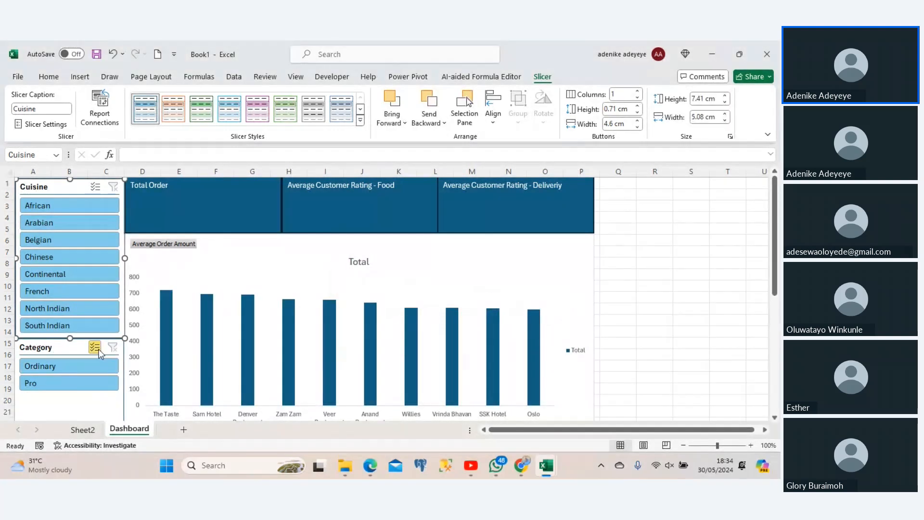
Connect the Category slicer to PivotTable1 through PivotTable6 in its report connections.
left_click(75, 348)
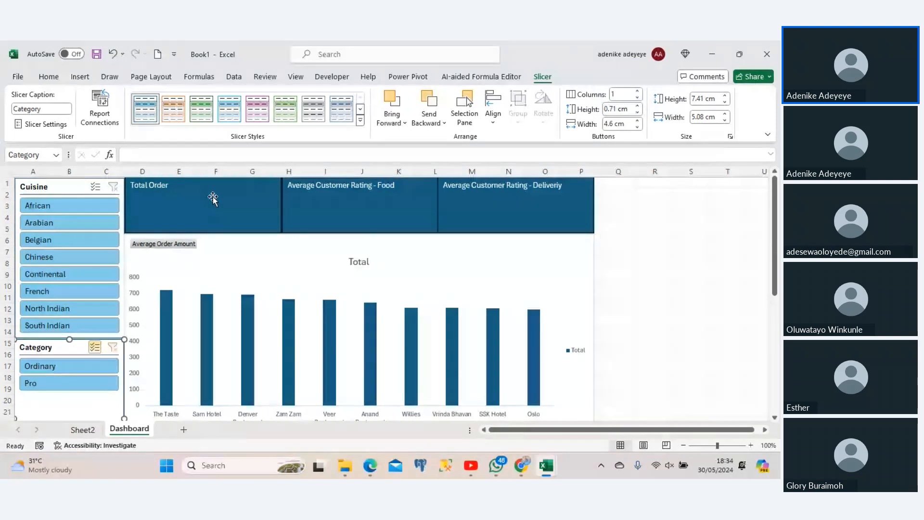
left_click(99, 107)
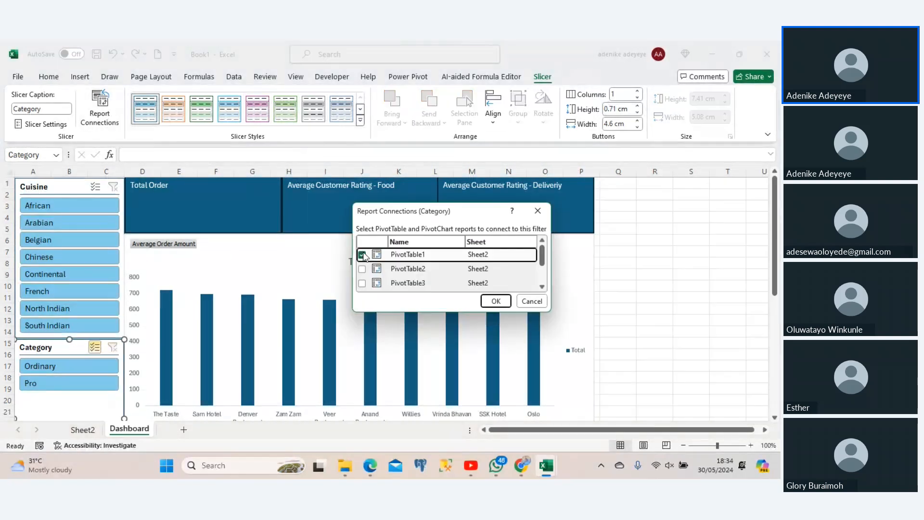
left_click(362, 268)
left_click(362, 283)
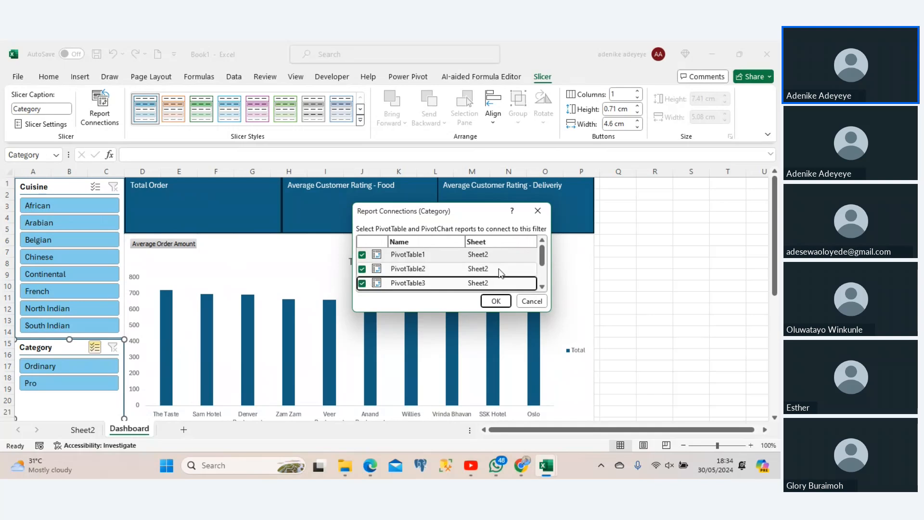
scroll(421, 275, "down", 1)
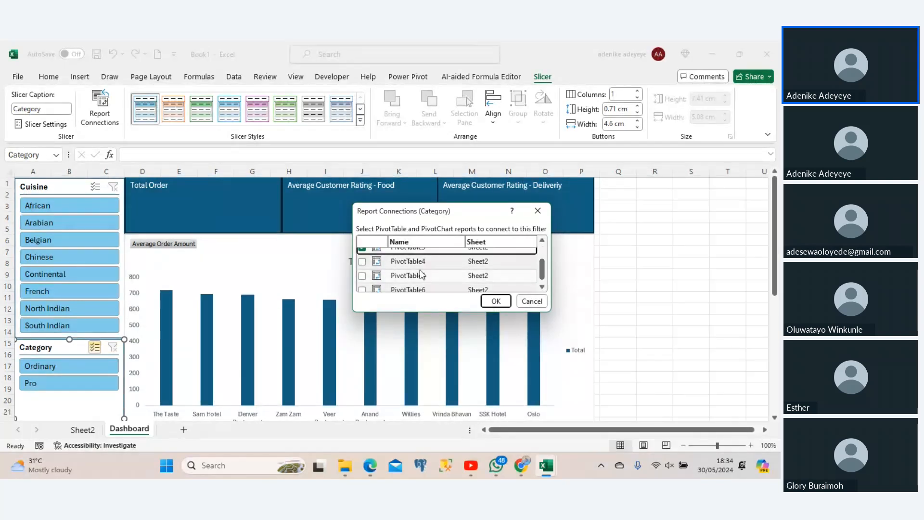
left_click(362, 261)
left_click(363, 277)
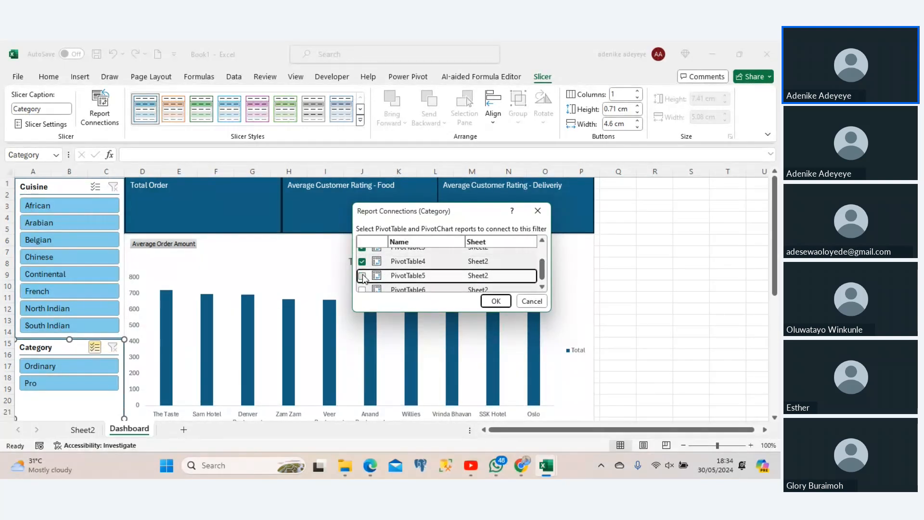
left_click(362, 290)
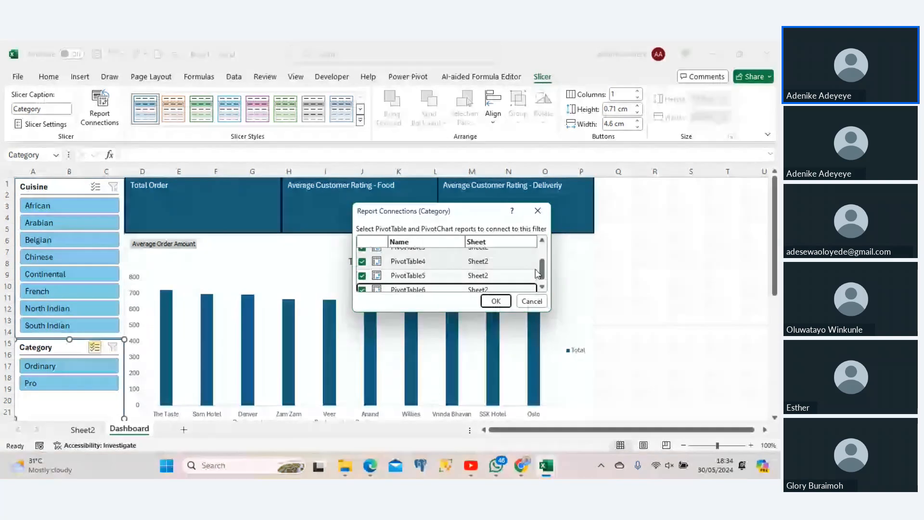
left_click(498, 303)
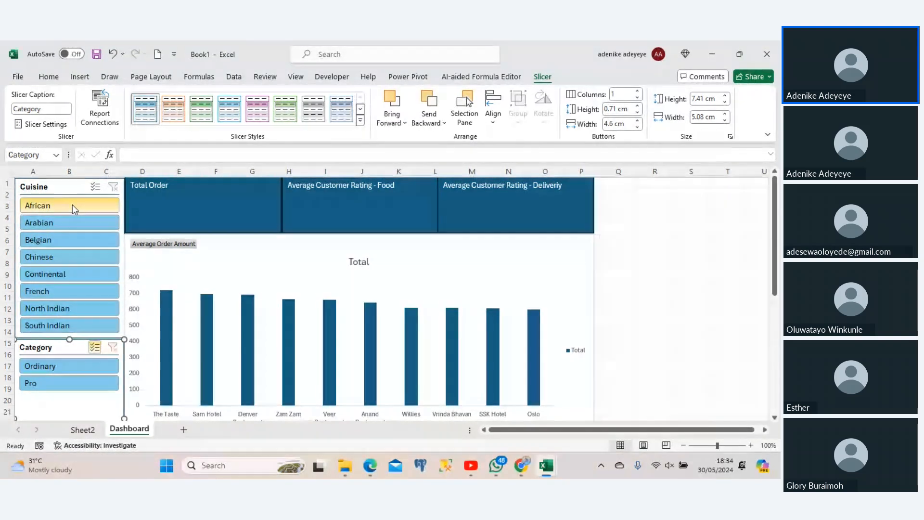
Test the Cuisine slicer by filtering for African and then Arabian, and examine how all the Dashboard charts respond.
left_click(73, 208)
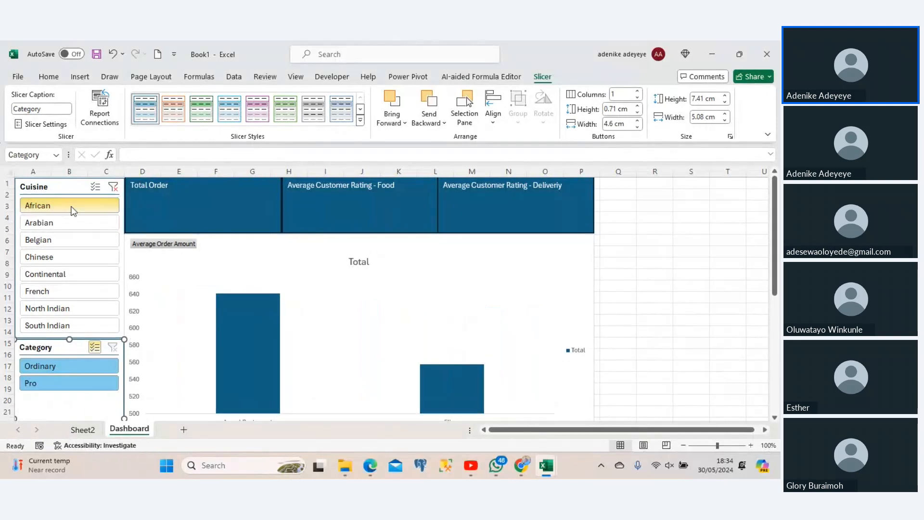
left_click_drag(775, 189, 732, 199)
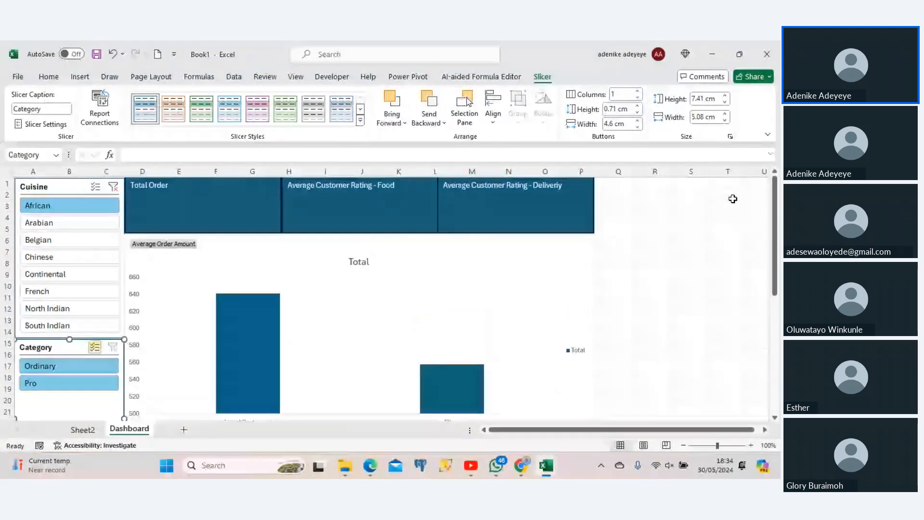
left_click(87, 228)
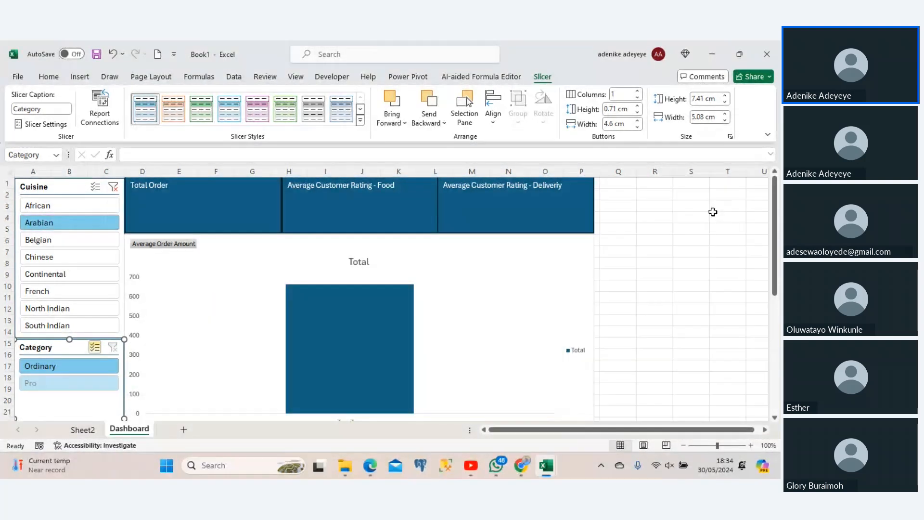
left_click_drag(776, 219, 781, 347)
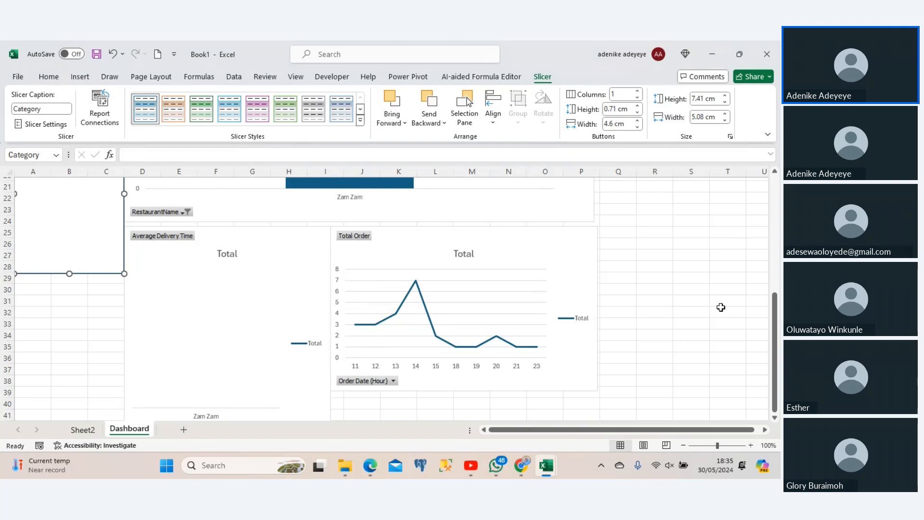
left_click_drag(775, 322, 308, 167)
left_click_drag(774, 308, 204, 233)
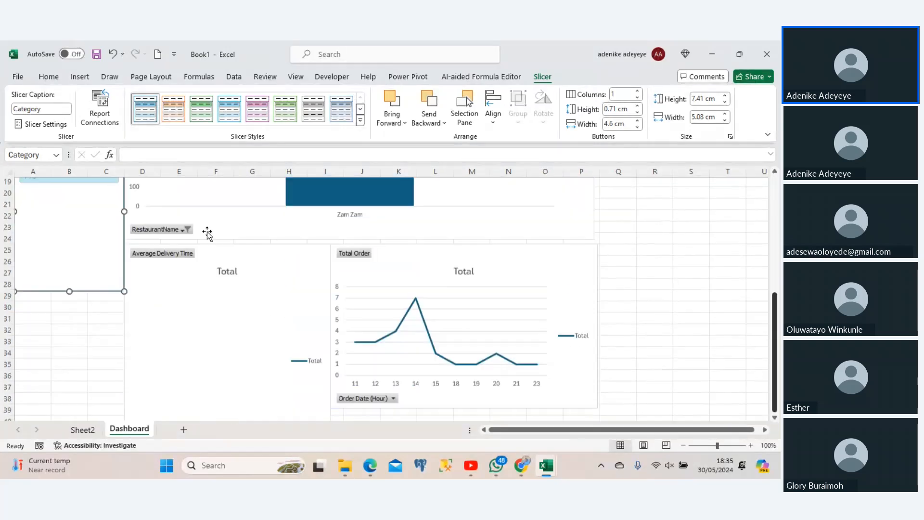
left_click_drag(773, 309, 475, 98)
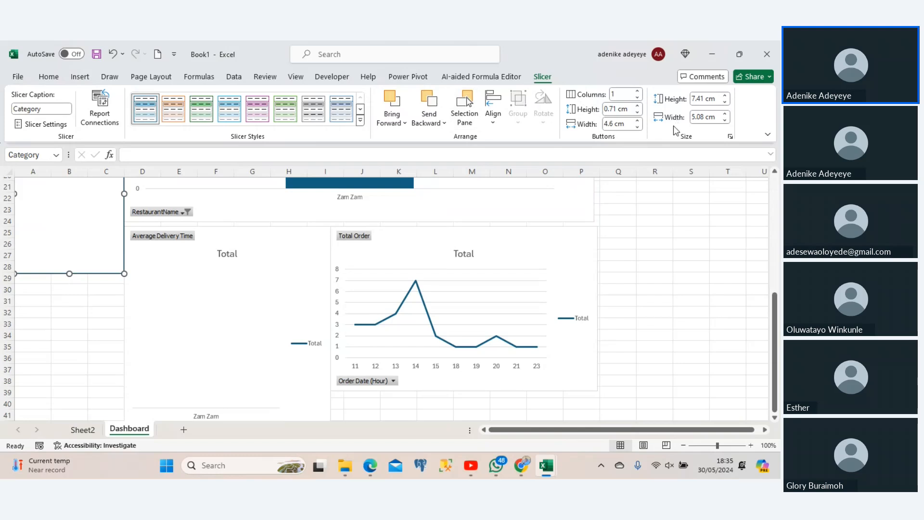
left_click_drag(775, 316, 775, 188)
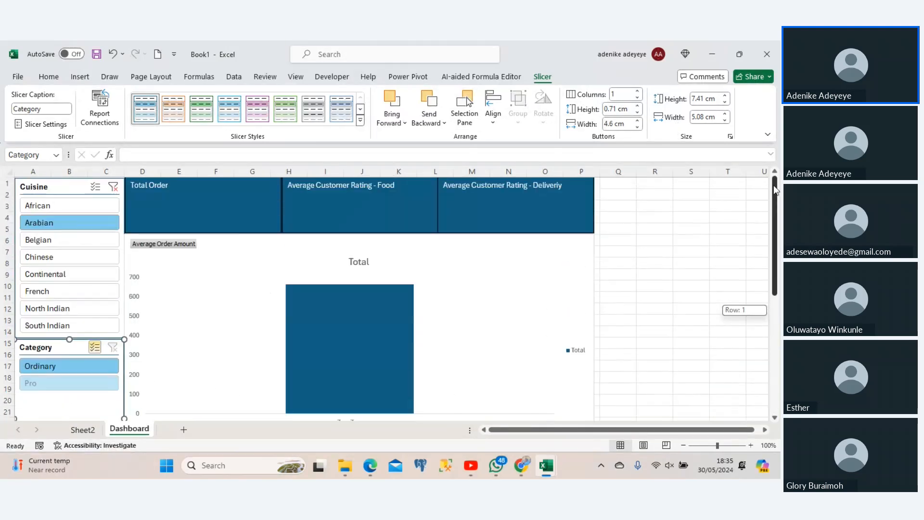
Select African in the Cuisine slicer and add every other cuisine with multi-select, from Arabian through South Indian.
left_click(97, 206)
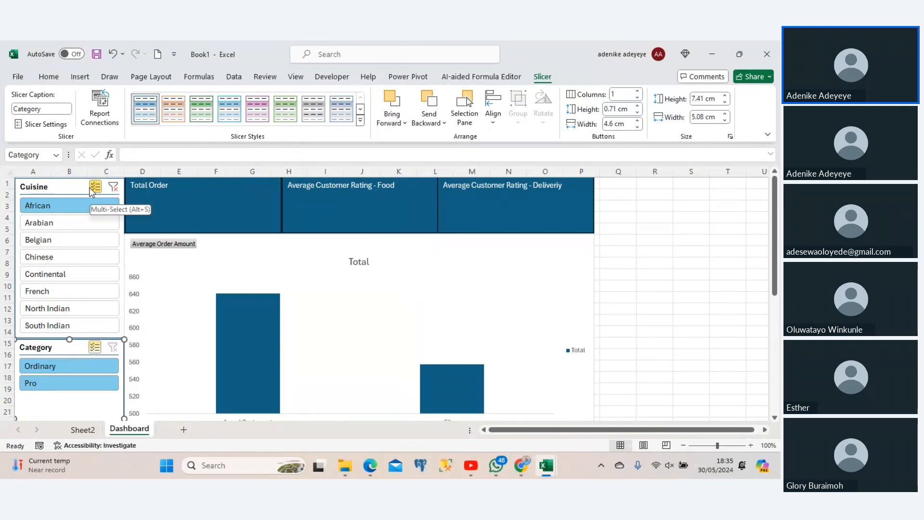
left_click(77, 223)
left_click(65, 240)
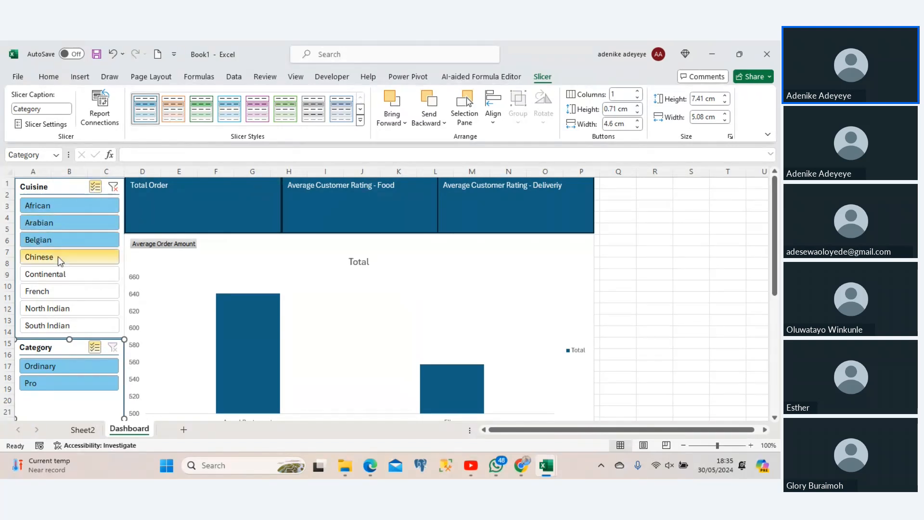
left_click(54, 257)
left_click(46, 278)
left_click(41, 291)
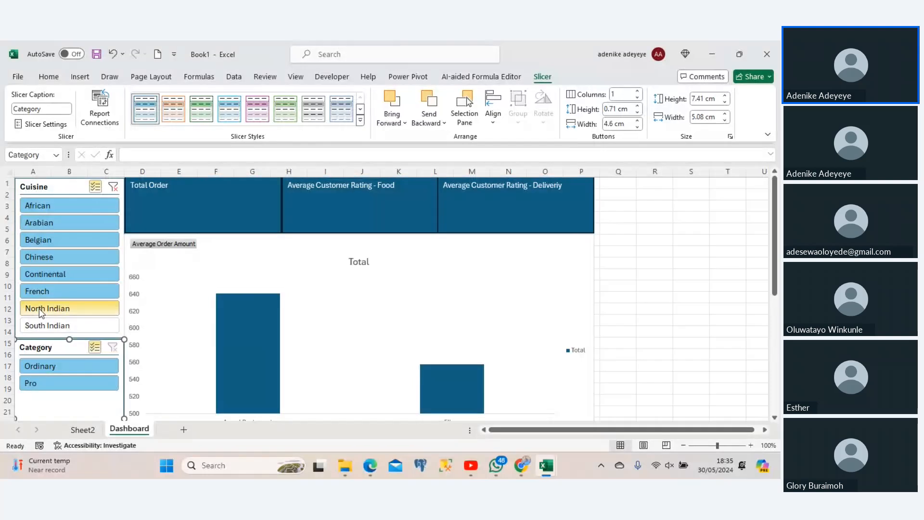
left_click(39, 308)
left_click(41, 327)
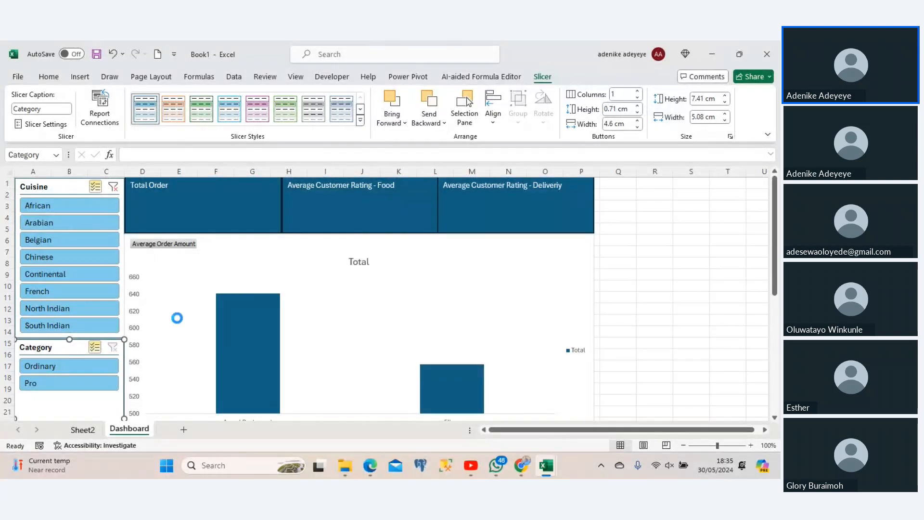
Close the PivotChart field list and narrow the Average Order Amount chart to about half its width, ending at column J.
left_click(178, 318)
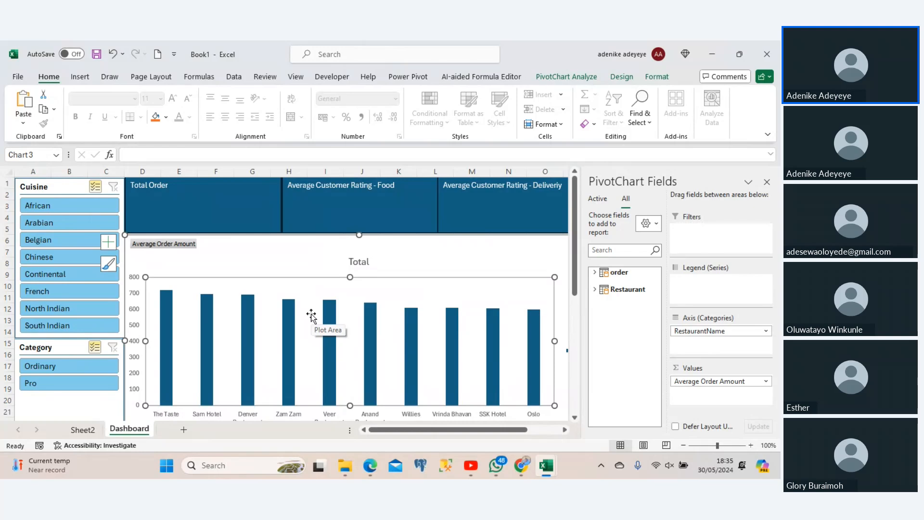
left_click(766, 183)
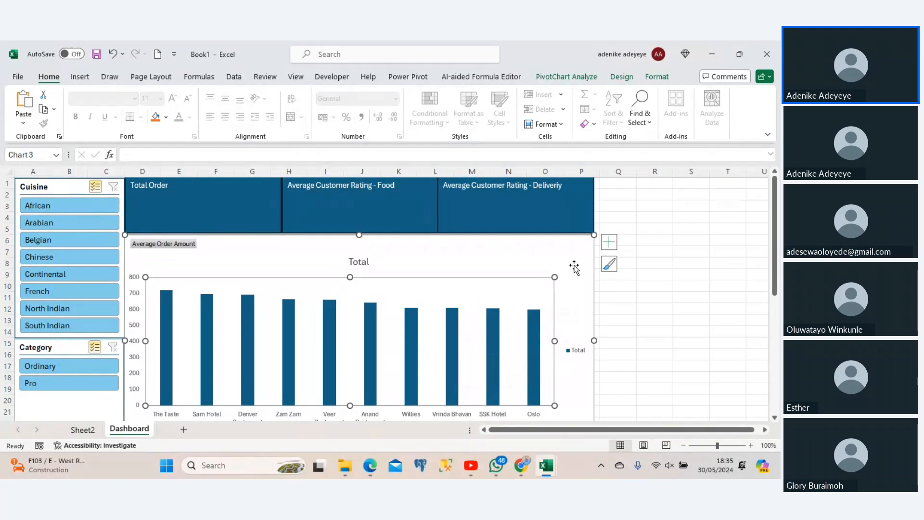
left_click_drag(594, 235, 361, 237)
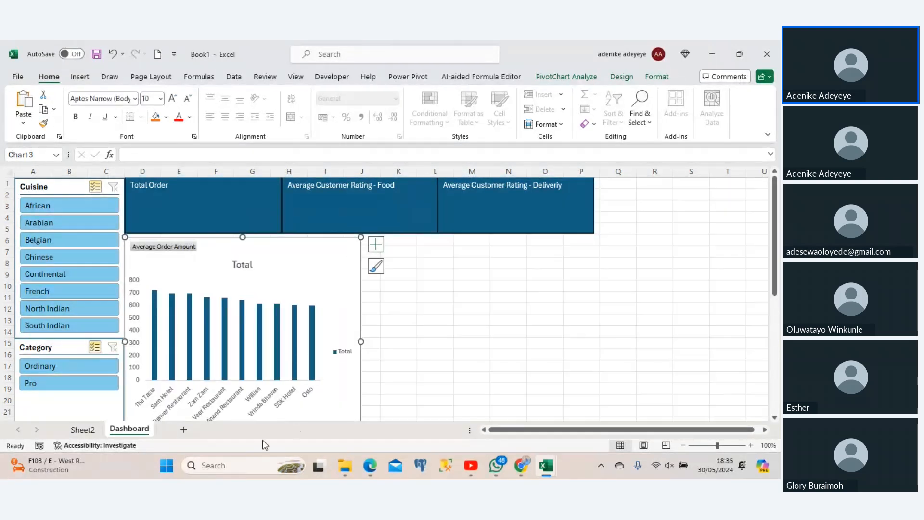
Copy the Payment Mode doughnut chart from Sheet2 to the Dashboard and fit it beside the Average Order Amount chart, ending at column P.
left_click(89, 430)
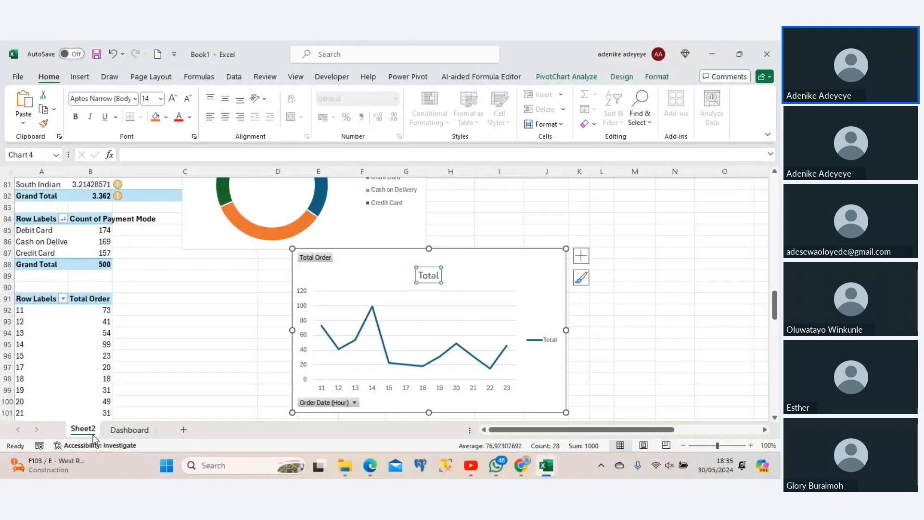
left_click(227, 216)
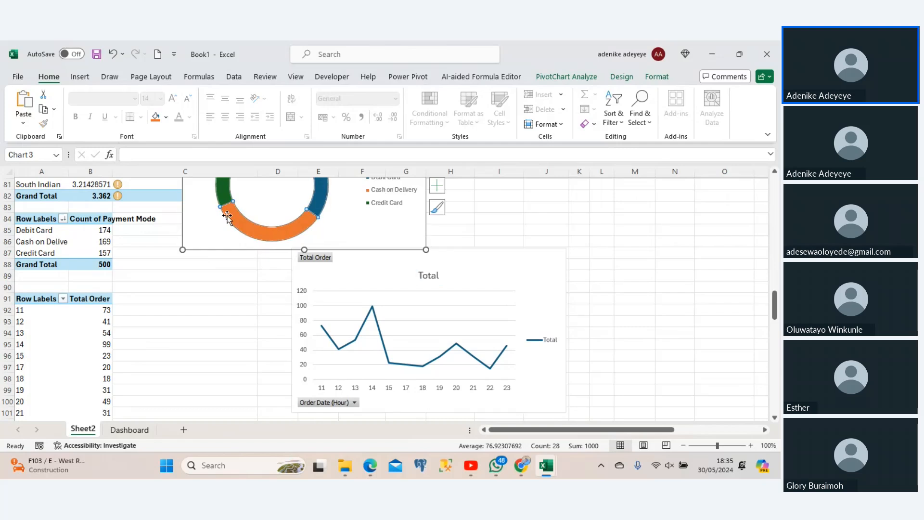
left_click(210, 219)
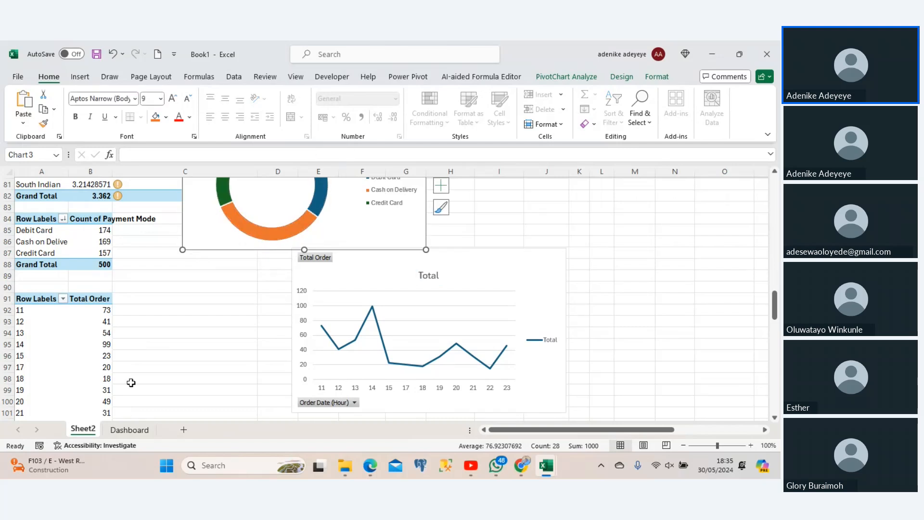
left_click(128, 430)
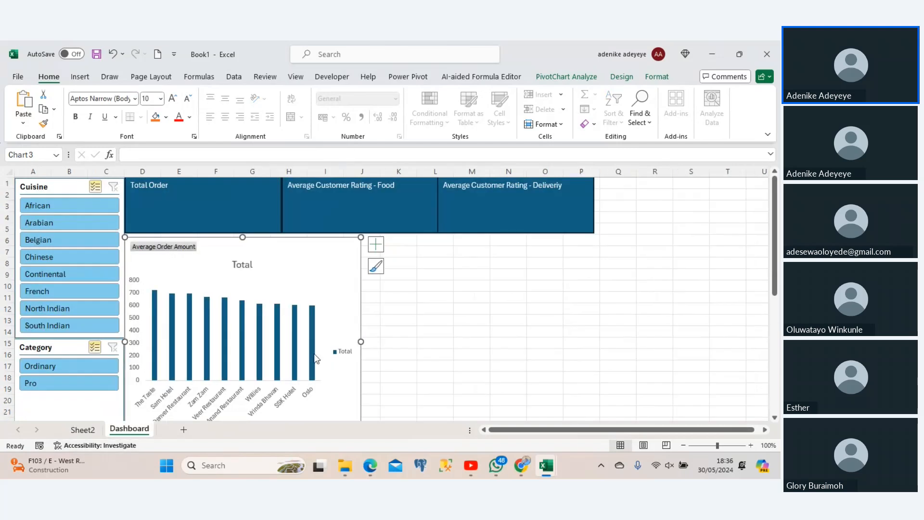
left_click(402, 296)
left_click(393, 250)
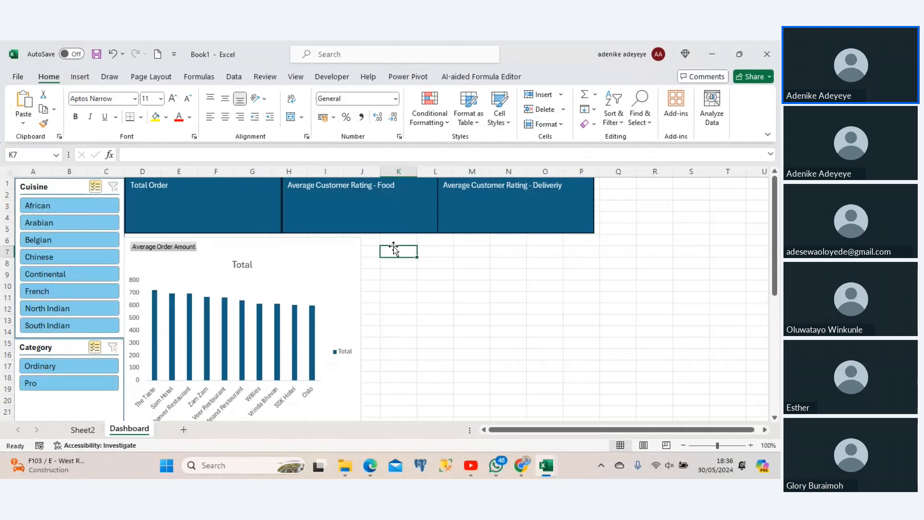
key("ctrl+v")
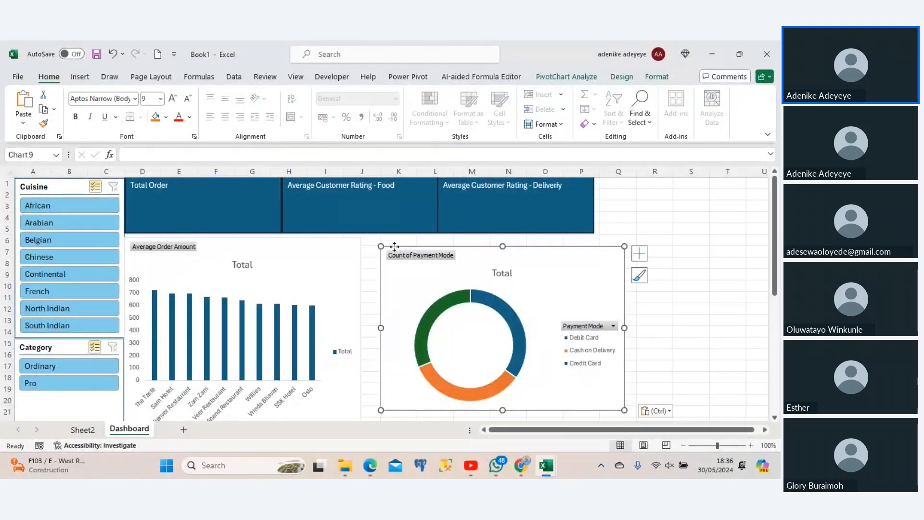
left_click_drag(393, 247, 374, 238)
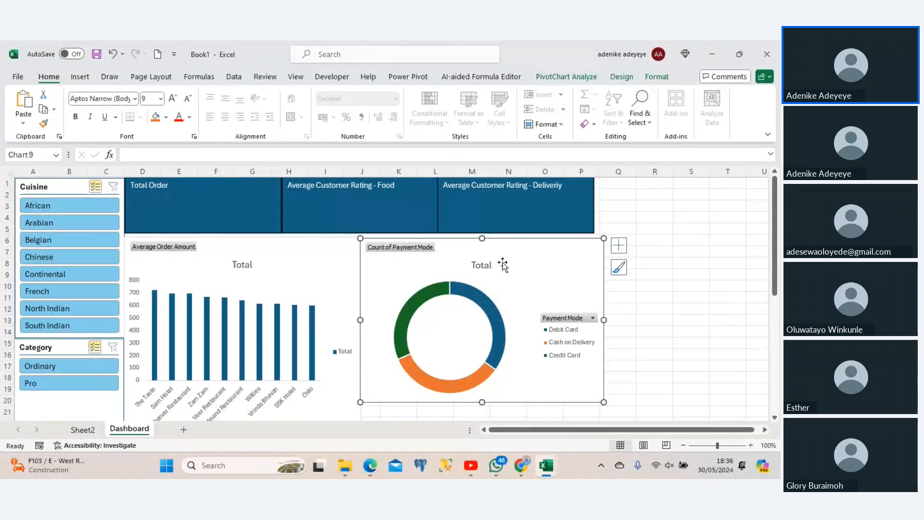
left_click_drag(603, 319, 599, 318)
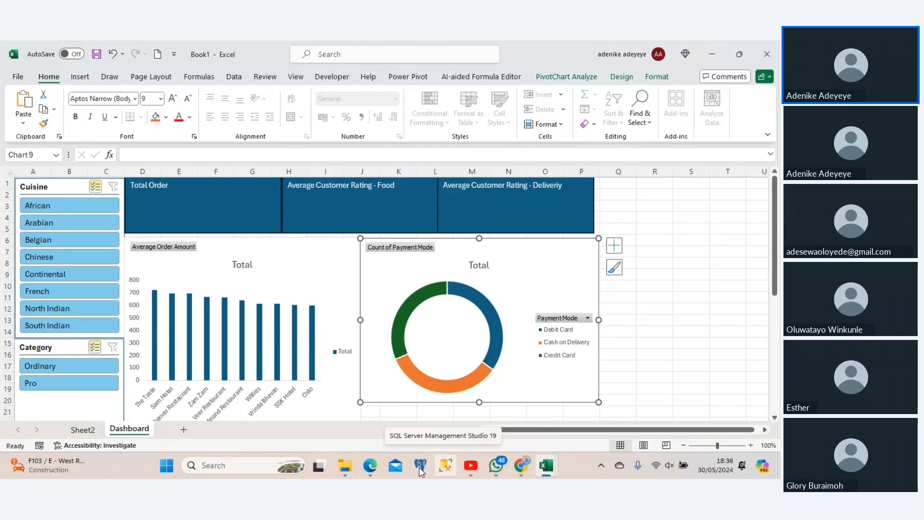
Switch to File Explorer and open the About Techlytics Free Master Class presentation from the Downloads folder in PowerPoint.
left_click(167, 465)
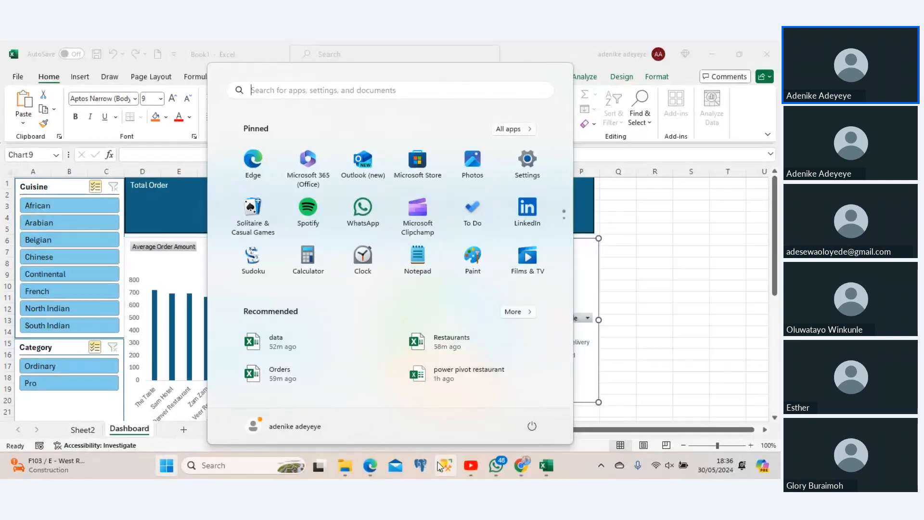
left_click(353, 467)
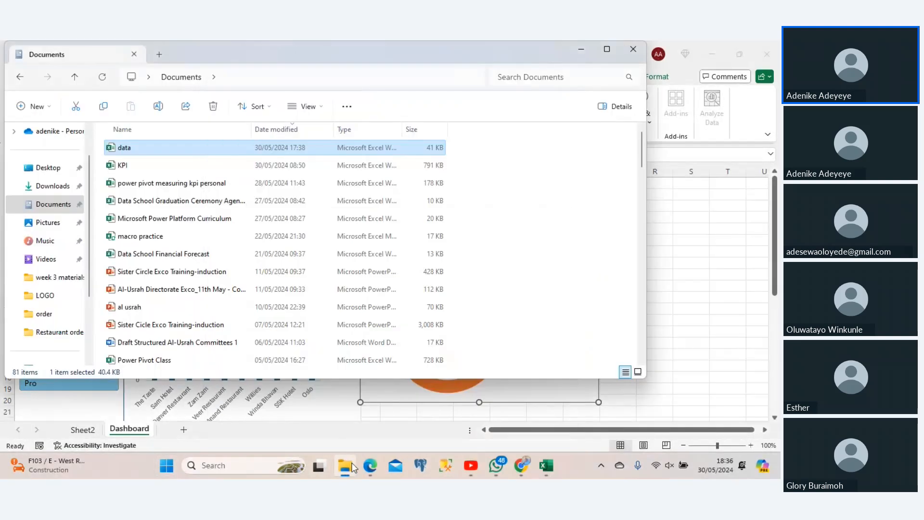
left_click(62, 191)
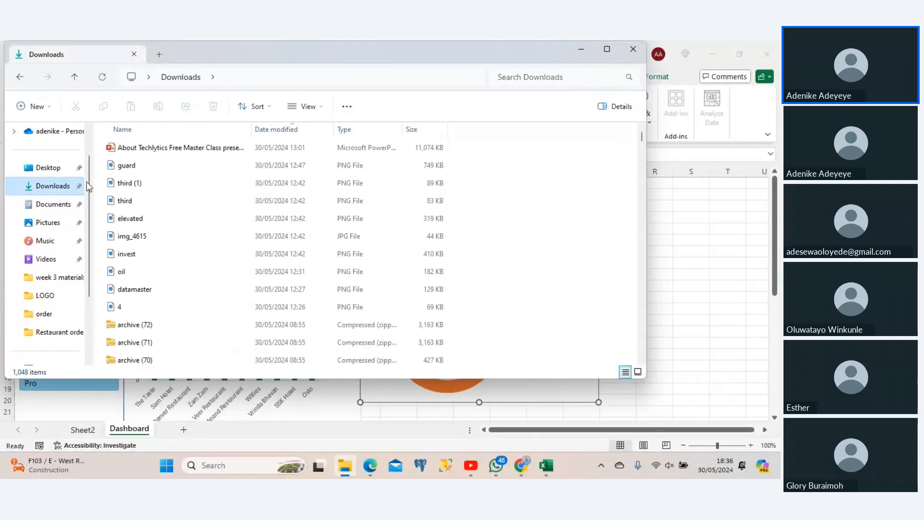
left_click(141, 150)
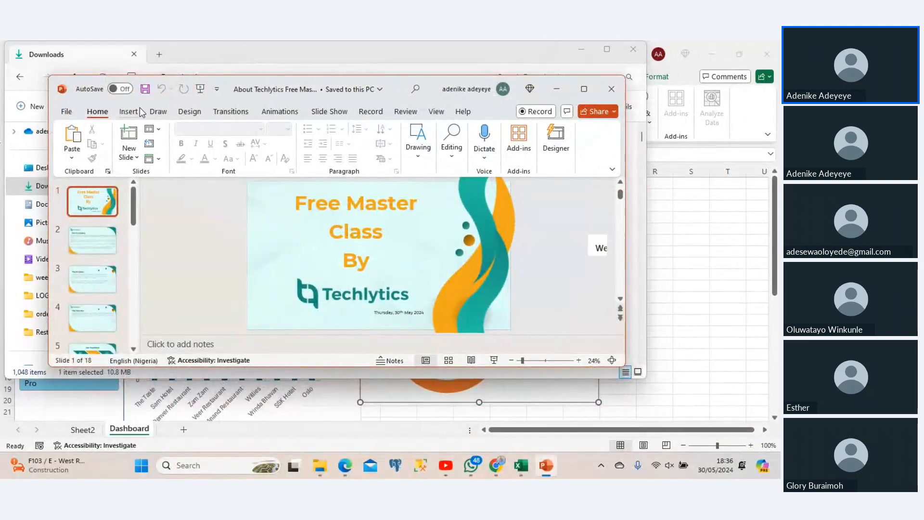
left_click(343, 110)
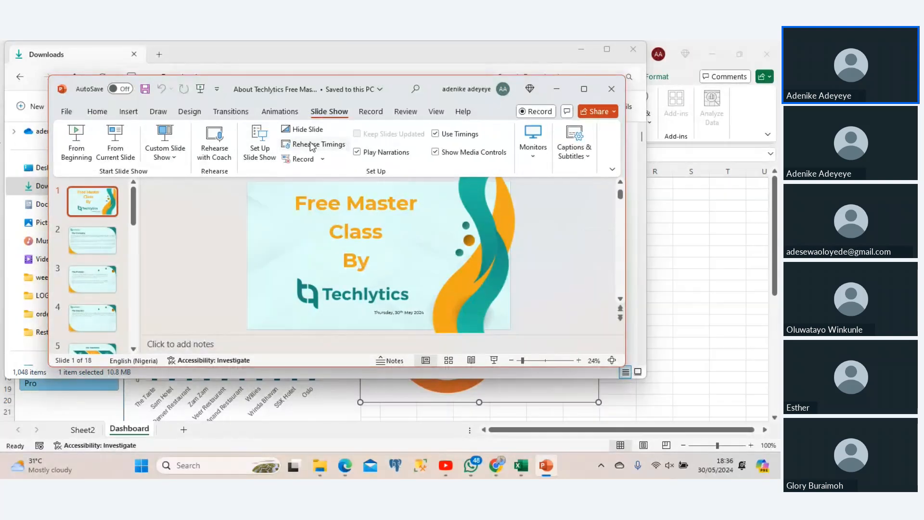
left_click(116, 140)
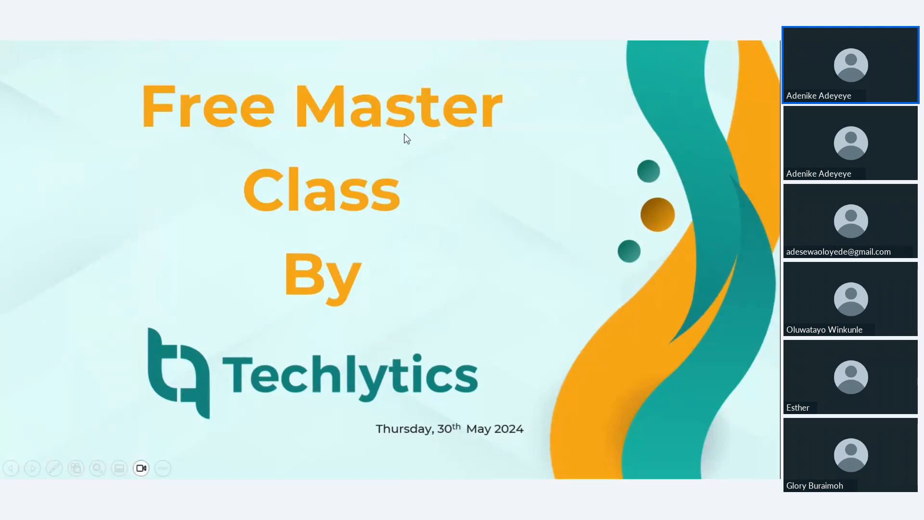
key("Escape")
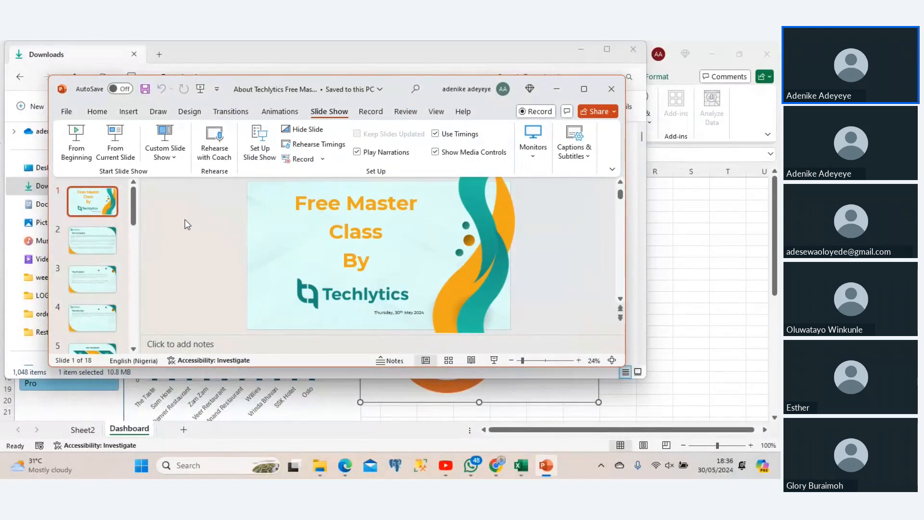
Start the slide show from slide 14, Master SQL, Excel, and Power BI for Data Analysis.
left_click_drag(134, 209, 143, 310)
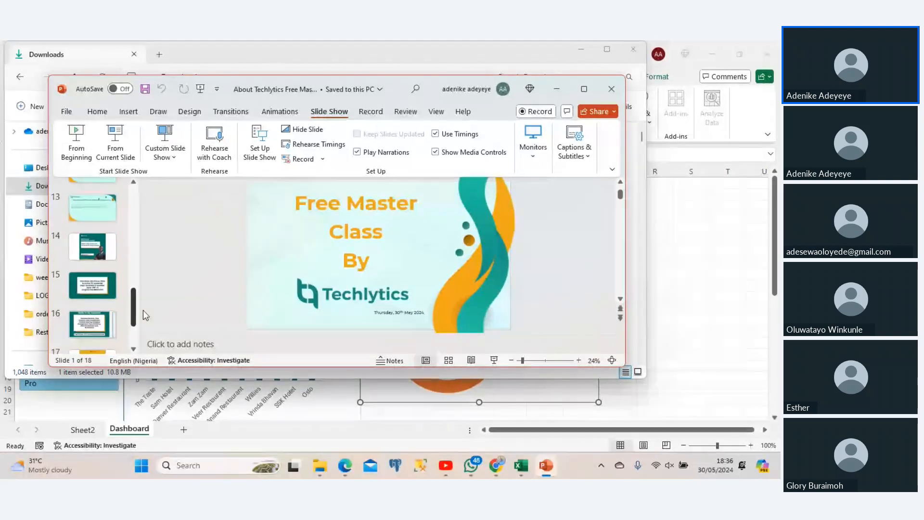
left_click(90, 251)
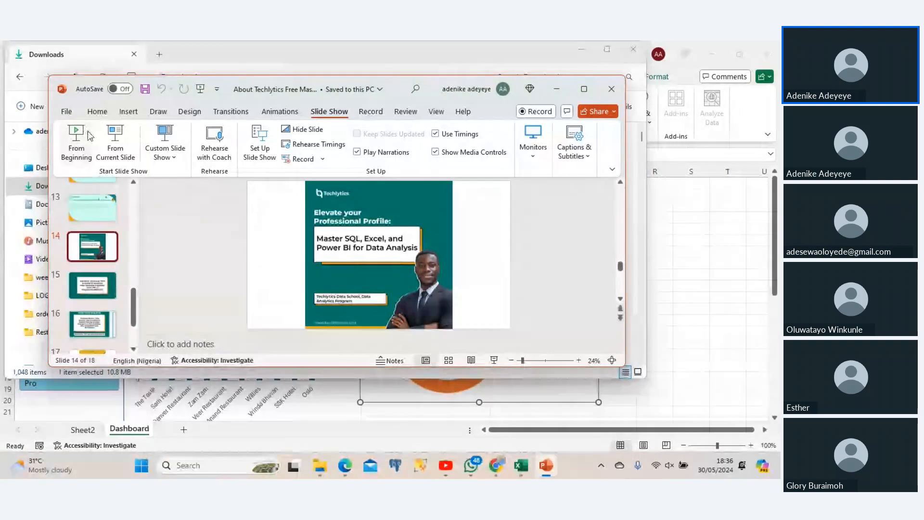
left_click(115, 143)
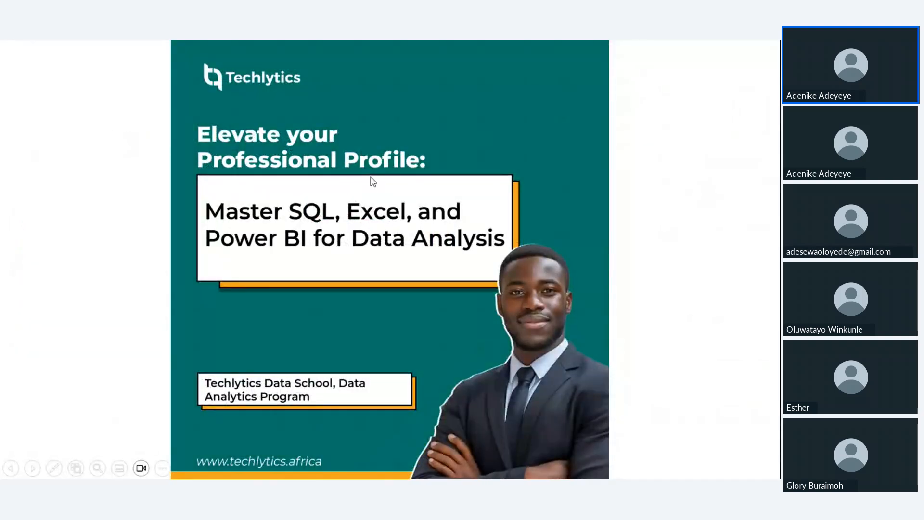